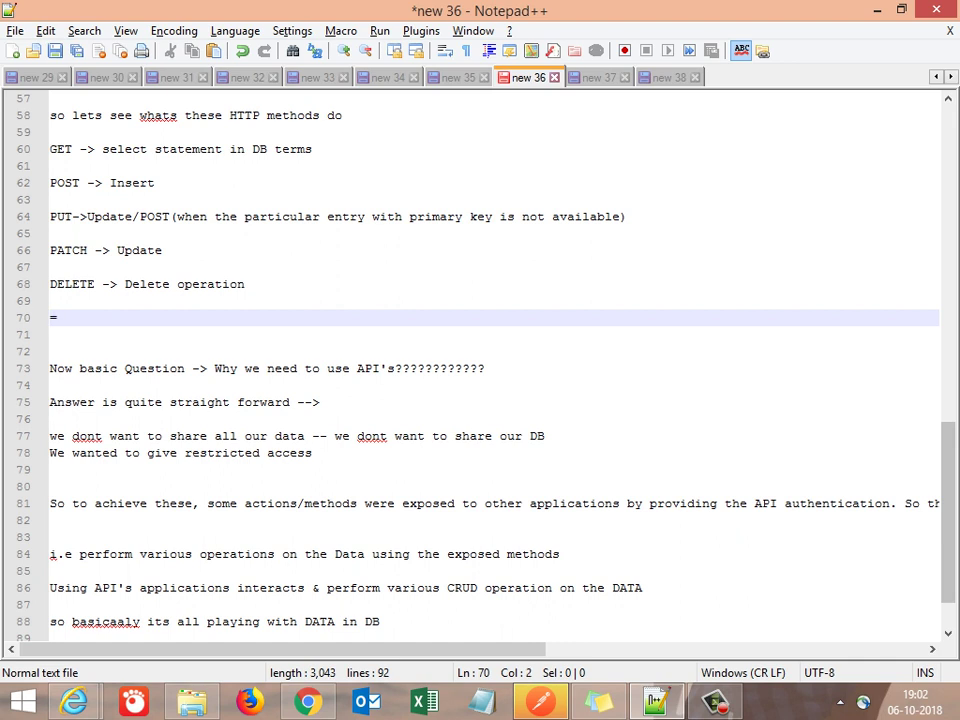
End the HTTP methods notes with a row of '=' signs and add a blank line after the intro
{"action": "type", "text": "======"}
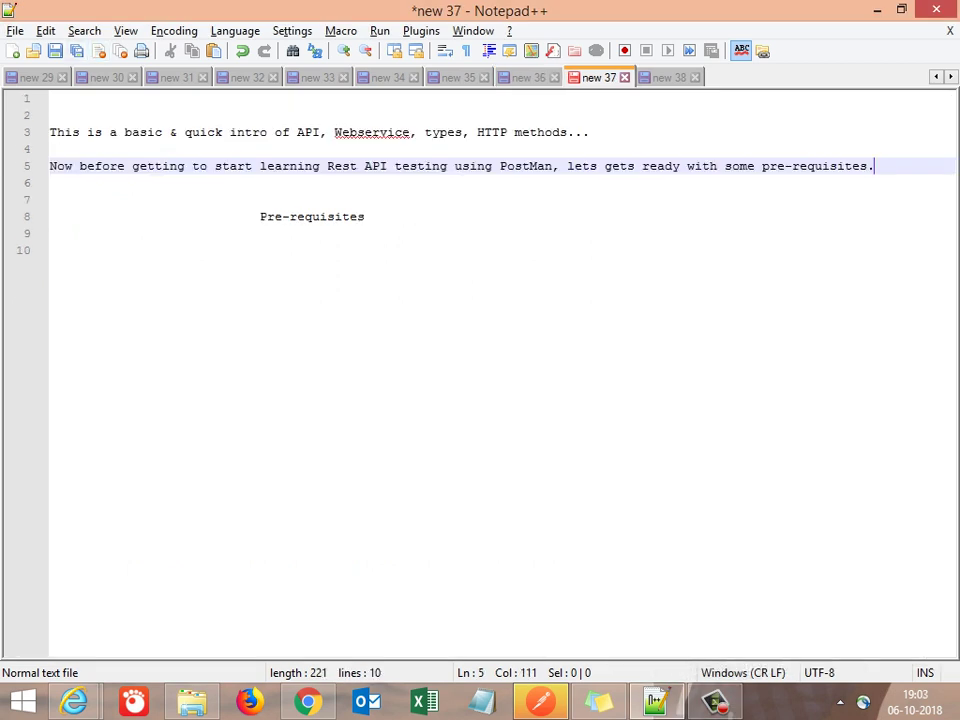
{"action": "left_click", "coordinate": [508, 132]}
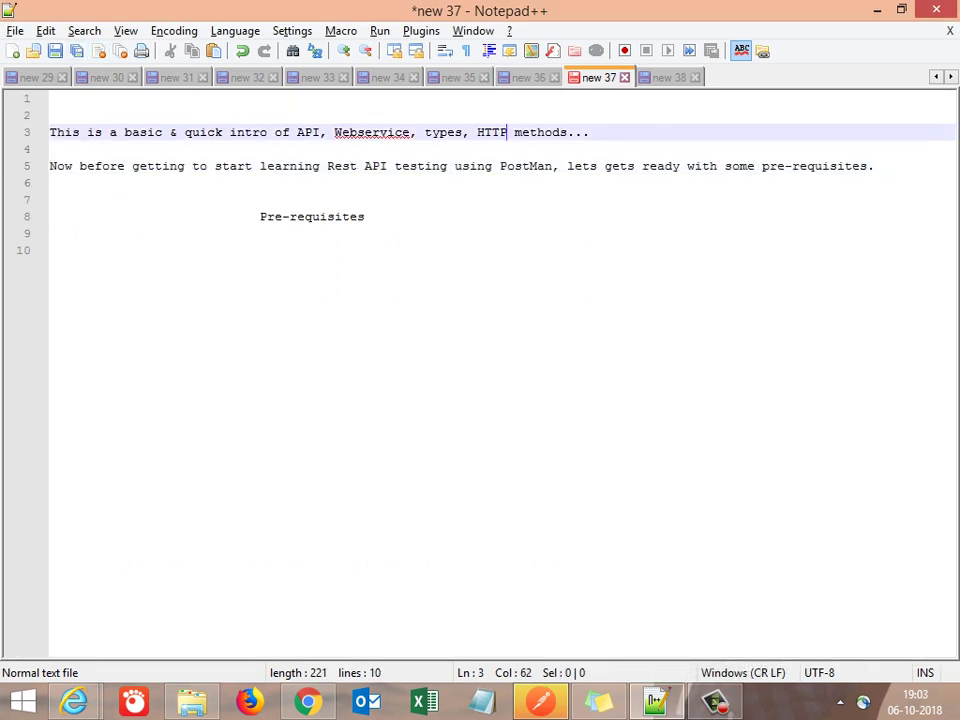
{"action": "key", "text": "End"}
{"action": "key", "text": "Return"}
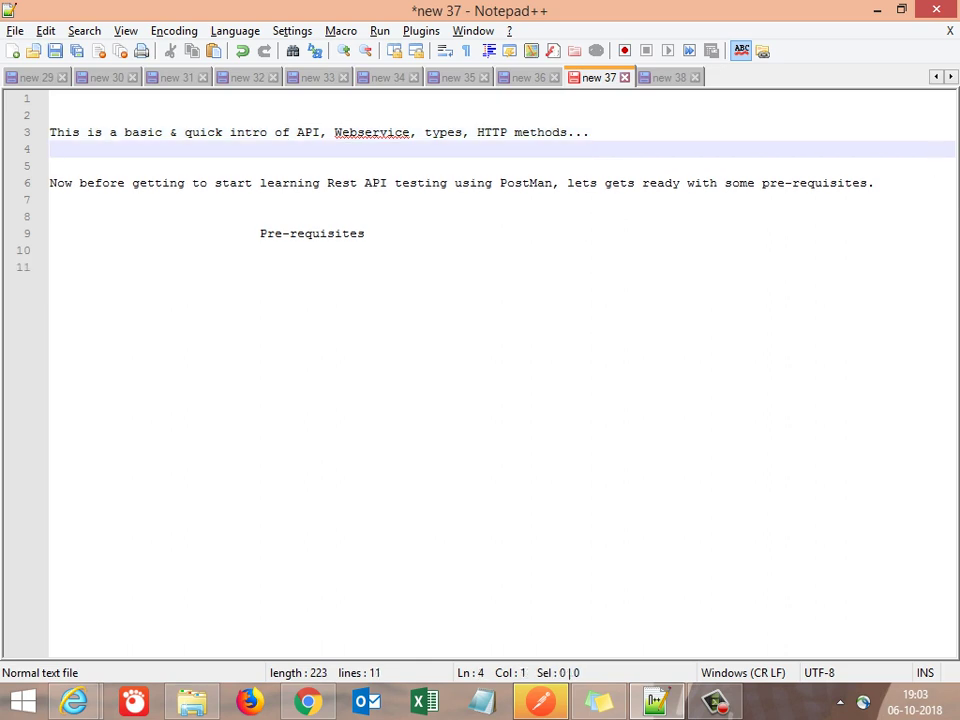
{"action": "key", "text": "Down"}
{"action": "key", "text": "Down"}
Add blank lines below the Pre-requisites heading, removing the extra indentation
{"action": "key", "text": "Right"}
{"action": "key", "text": "Right"}
{"action": "key", "text": "Right"}
{"action": "key", "text": "Right"}
{"action": "key", "text": "Right"}
{"action": "key", "text": "Right"}
{"action": "key", "text": "Right"}
{"action": "key", "text": "Right"}
{"action": "key", "text": "Right"}
{"action": "key", "text": "Right"}
{"action": "key", "text": "Right"}
{"action": "key", "text": "Right"}
{"action": "key", "text": "Right"}
{"action": "key", "text": "Right"}
{"action": "key", "text": "Right"}
{"action": "key", "text": "Right"}
{"action": "key", "text": "Right"}
{"action": "key", "text": "Right"}
{"action": "key", "text": "Right"}
{"action": "key", "text": "Right"}
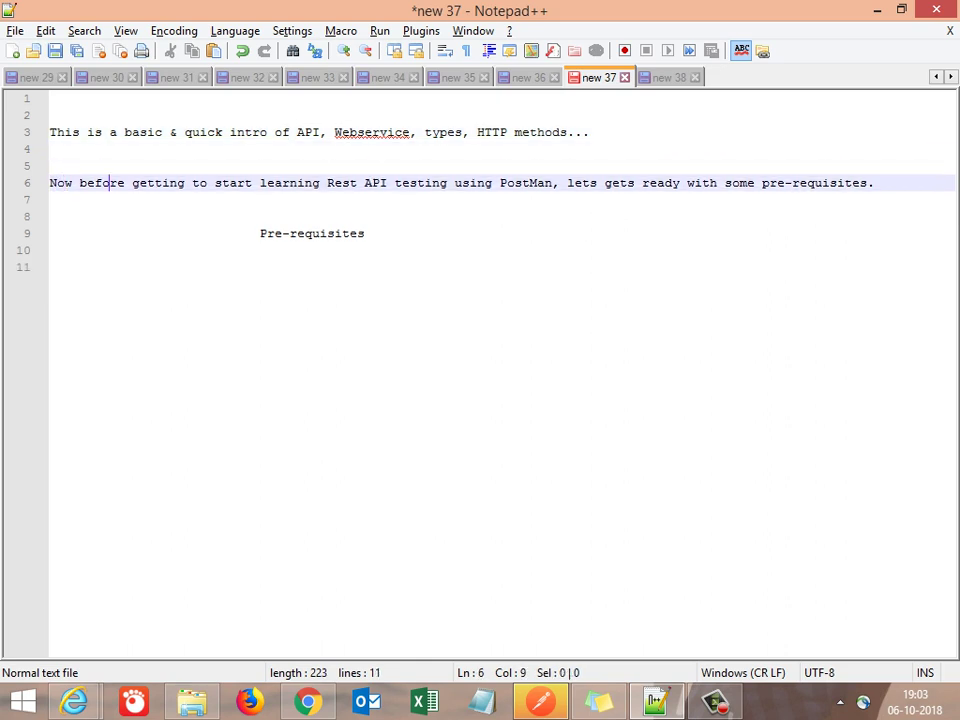
{"action": "key", "text": "Right"}
{"action": "key", "text": "Right"}
{"action": "key", "text": "Right"}
{"action": "key", "text": "Right"}
{"action": "key", "text": "Right"}
{"action": "key", "text": "Right"}
{"action": "key", "text": "Right"}
{"action": "key", "text": "Right"}
{"action": "key", "text": "Right"}
{"action": "key", "text": "Right"}
{"action": "key", "text": "Right"}
{"action": "key", "text": "Right"}
{"action": "key", "text": "Right"}
{"action": "key", "text": "Right"}
{"action": "key", "text": "Right"}
{"action": "key", "text": "Right"}
{"action": "key", "text": "Right"}
{"action": "key", "text": "Right"}
{"action": "key", "text": "Right"}
{"action": "key", "text": "Right"}
{"action": "key", "text": "Right"}
{"action": "key", "text": "Right"}
{"action": "key", "text": "Right"}
{"action": "key", "text": "Right"}
{"action": "key", "text": "Right"}
{"action": "key", "text": "Right"}
{"action": "key", "text": "Right"}
{"action": "key", "text": "Right"}
{"action": "key", "text": "Right"}
{"action": "key", "text": "Right"}
{"action": "key", "text": "Right"}
{"action": "key", "text": "Right"}
{"action": "key", "text": "Right"}
{"action": "key", "text": "Right"}
{"action": "key", "text": "Right"}
{"action": "key", "text": "Right"}
{"action": "key", "text": "Right"}
{"action": "key", "text": "Right"}
{"action": "key", "text": "Right"}
{"action": "key", "text": "Right"}
{"action": "key", "text": "Right"}
{"action": "key", "text": "Right"}
{"action": "key", "text": "Right"}
{"action": "key", "text": "Right"}
{"action": "key", "text": "Right"}
{"action": "key", "text": "Right"}
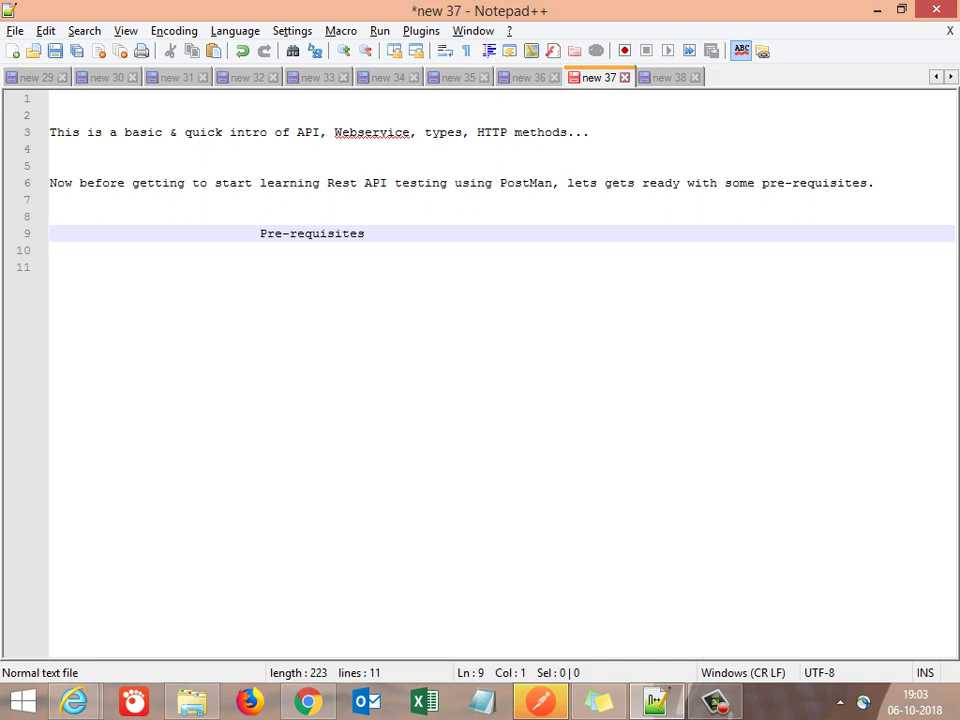
{"action": "key", "text": "End"}
{"action": "key", "text": "Return"}
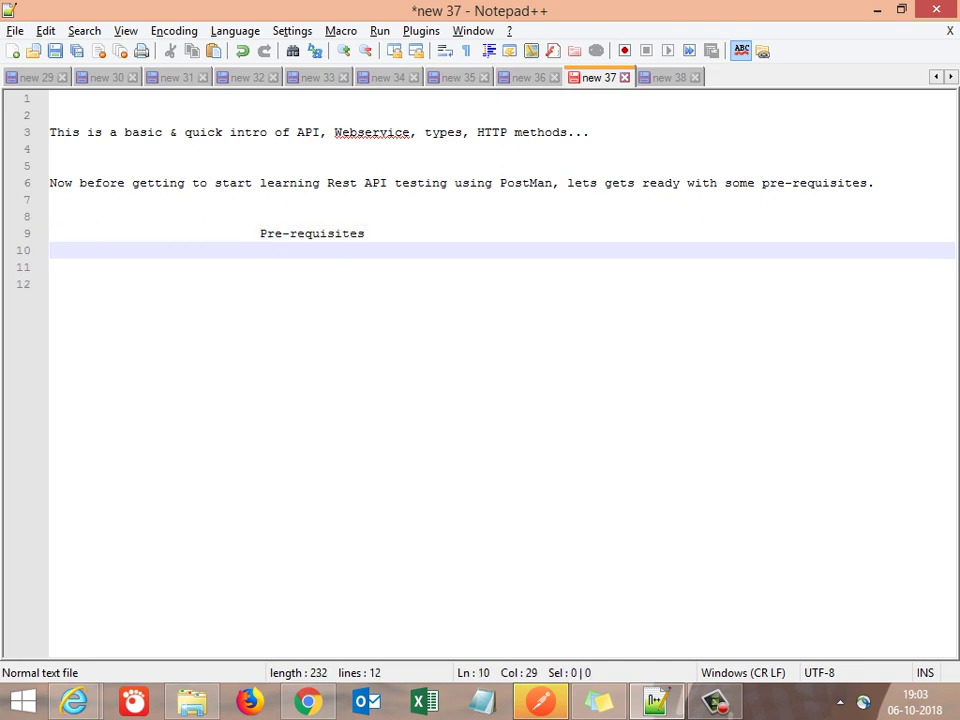
{"action": "key", "text": "Return"}
{"action": "key", "text": "BackSpace"}
{"action": "key", "text": "BackSpace"}
{"action": "key", "text": "BackSpace"}
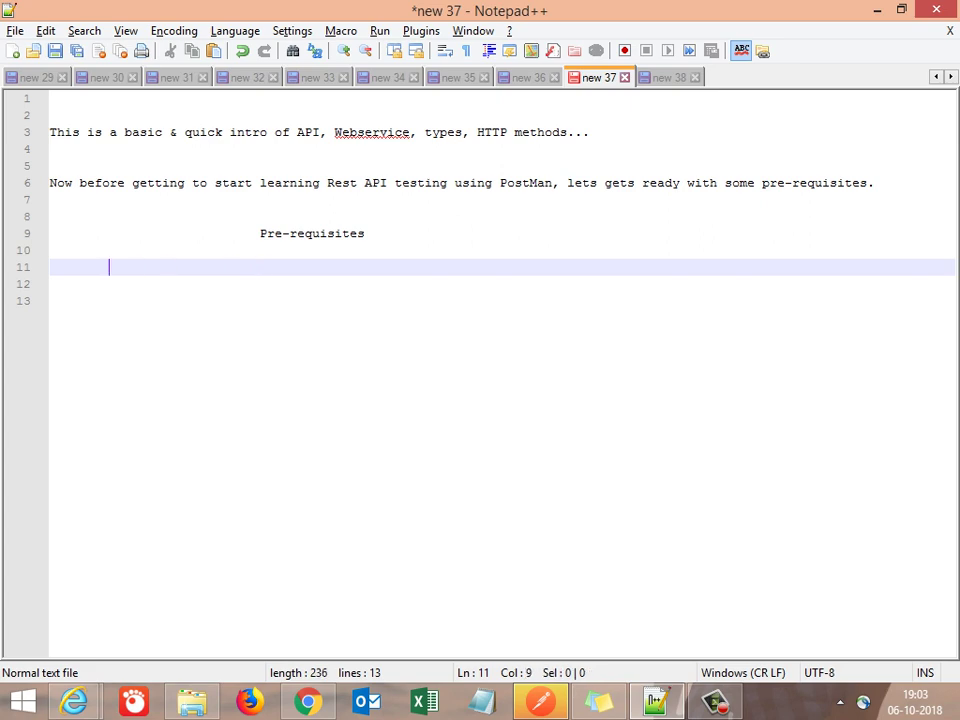
{"action": "key", "text": "BackSpace"}
{"action": "key", "text": "BackSpace"}
Select the prerequisite notes from line 3 downward in new 35
{"action": "key", "text": "ctrl+Tab"}
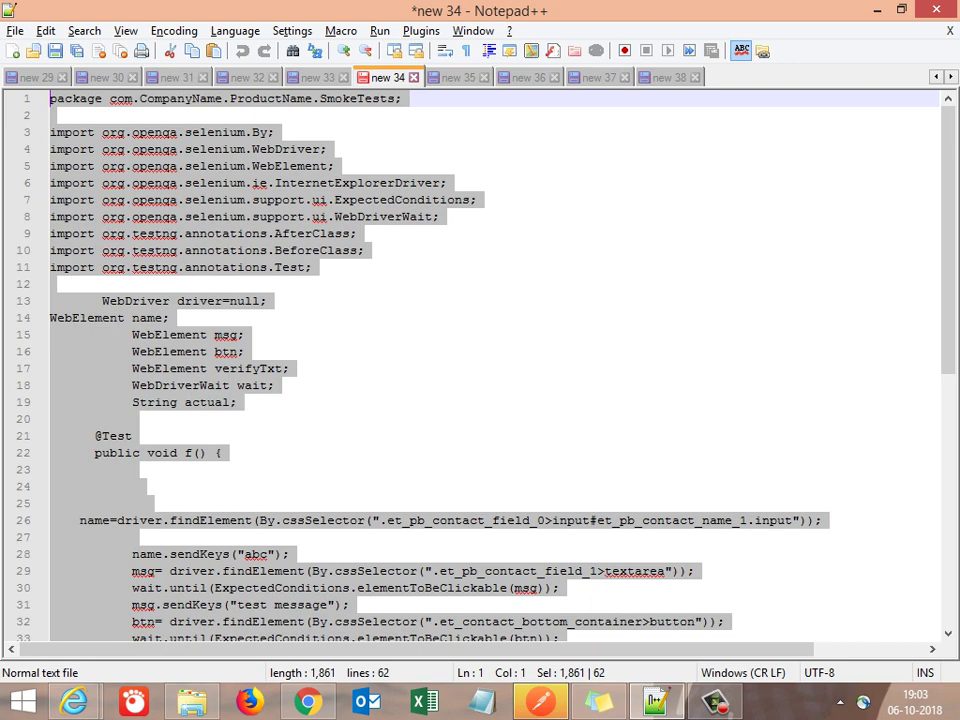
{"action": "key", "text": "ctrl+Tab"}
{"action": "left_click", "coordinate": [280, 132]}
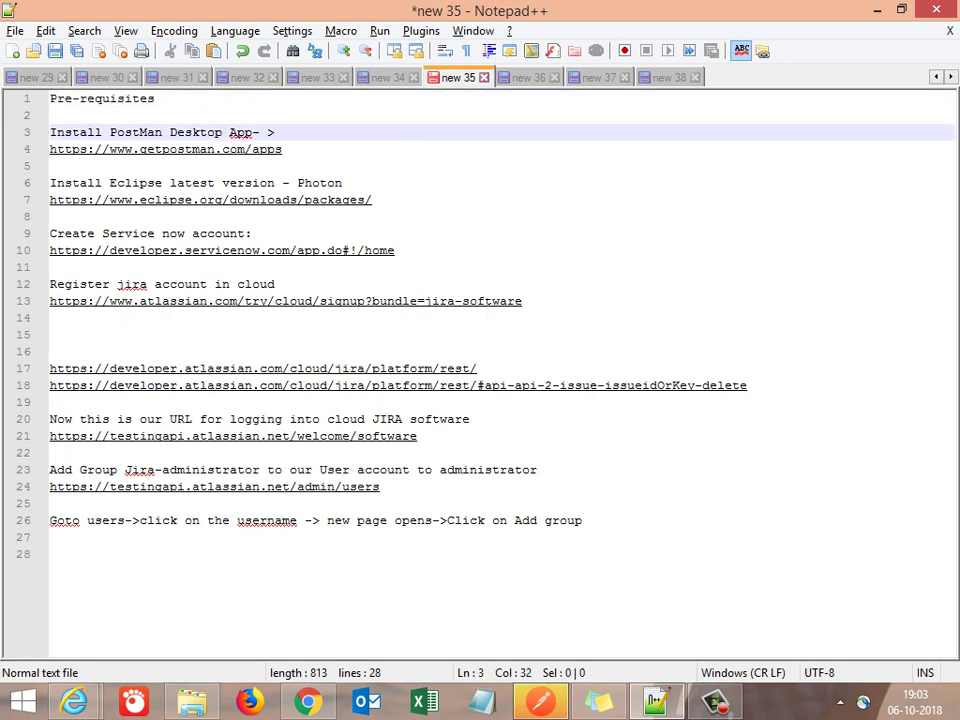
{"action": "key", "text": "Home"}
{"action": "key", "text": "shift+Down"}
{"action": "key", "text": "shift+Down"}
{"action": "key", "text": "shift+Down"}
{"action": "key", "text": "shift+Down"}
{"action": "key", "text": "shift+Down"}
{"action": "key", "text": "shift+Down"}
{"action": "key", "text": "shift+Down"}
{"action": "key", "text": "shift+Down"}
{"action": "key", "text": "shift+Down"}
{"action": "key", "text": "shift+Down"}
{"action": "key", "text": "shift+Down"}
{"action": "key", "text": "shift+Down"}
{"action": "key", "text": "shift+Down"}
{"action": "key", "text": "shift+Down"}
{"action": "key", "text": "shift+Down"}
{"action": "key", "text": "shift+Down"}
{"action": "key", "text": "shift+Down"}
{"action": "key", "text": "shift+Down"}
{"action": "key", "text": "shift+Down"}
{"action": "key", "text": "ctrl+c"}
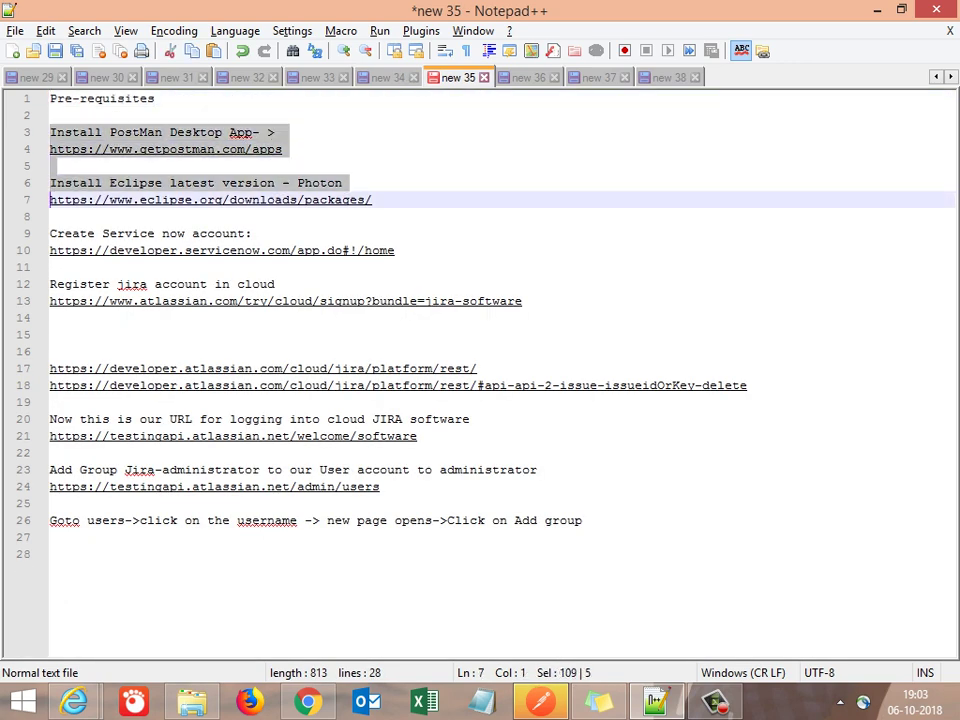
{"action": "key", "text": "shift+Down"}
{"action": "key", "text": "shift+Down"}
{"action": "key", "text": "shift+Down"}
{"action": "key", "text": "shift+Down"}
{"action": "key", "text": "shift+Down"}
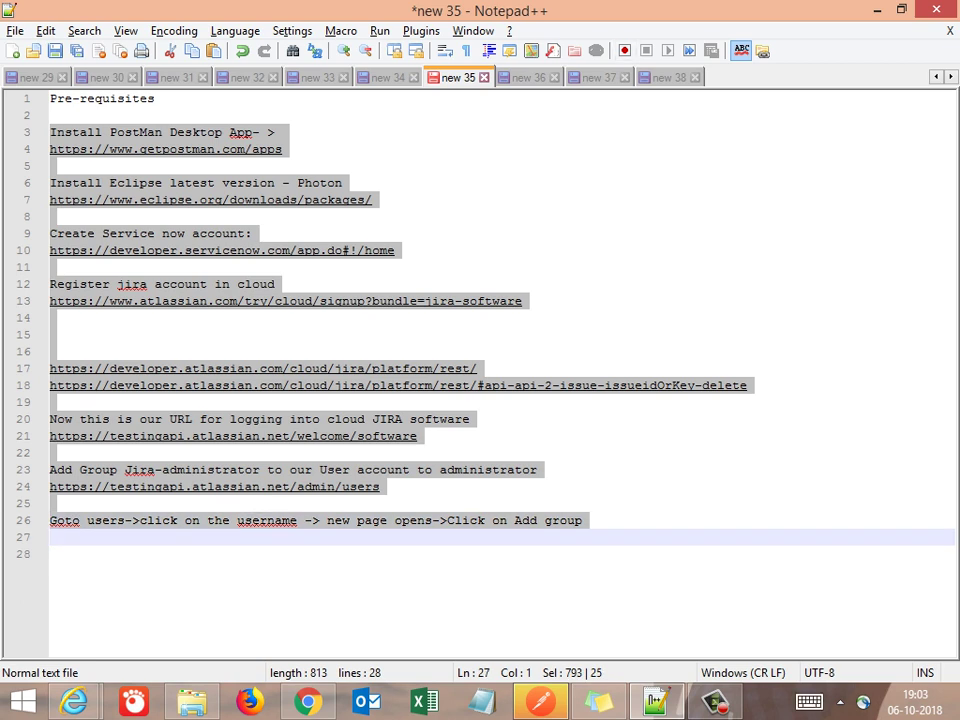
Paste the prerequisite notes onto line 11 under the Pre-requisites heading in new 37
{"action": "key", "text": "ctrl+Tab"}
{"action": "key", "text": "ctrl+Tab"}
{"action": "key", "text": "ctrl+Tab"}
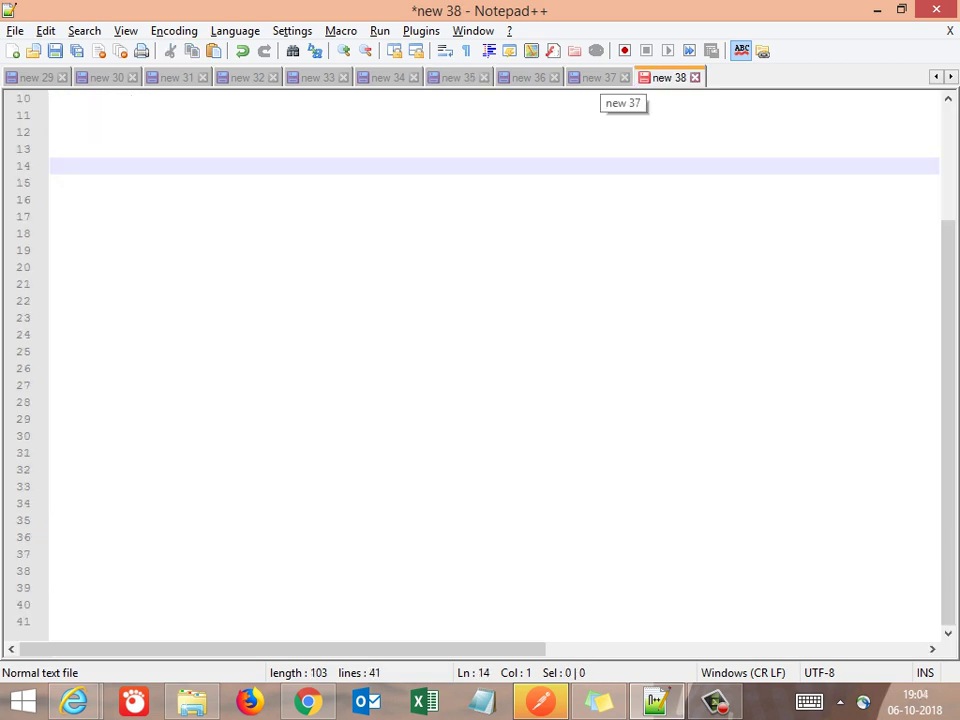
{"action": "left_click", "coordinate": [600, 77]}
{"action": "left_click", "coordinate": [259, 250]}
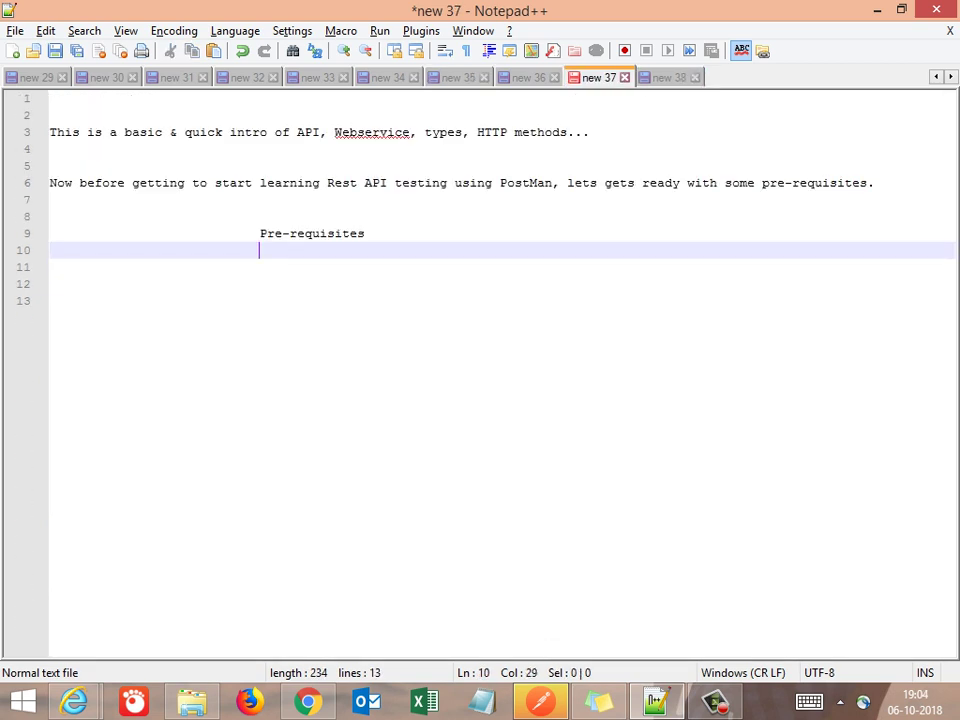
{"action": "left_click", "coordinate": [52, 267]}
{"action": "key", "text": "ctrl+v"}
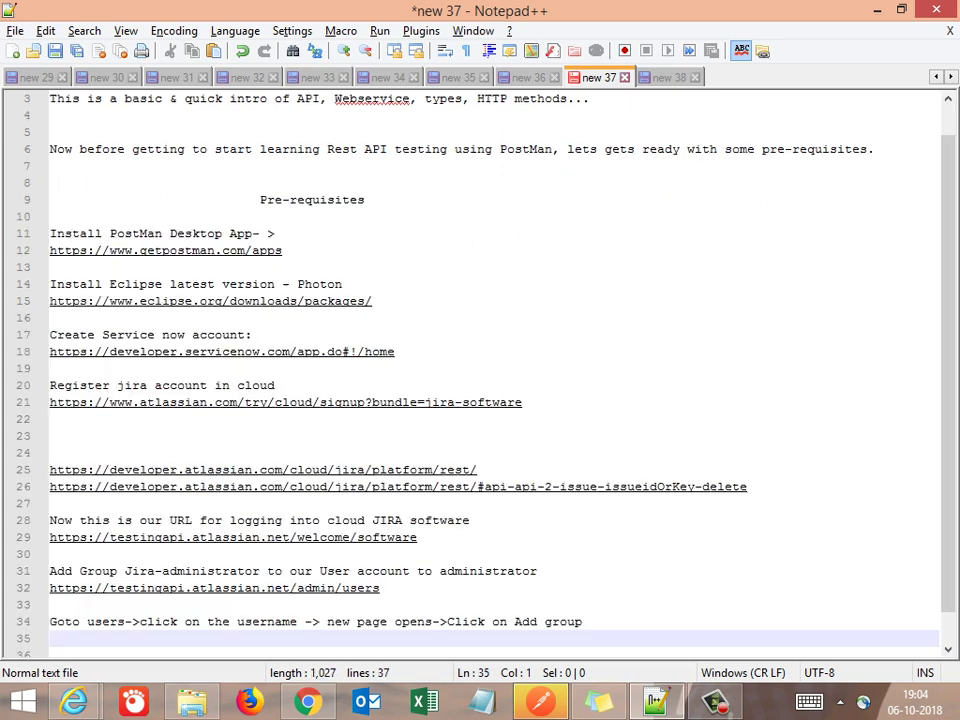
Open blank space between the Postman download URL and the Install Eclipse entry
{"action": "left_click", "coordinate": [50, 486]}
{"action": "left_click", "coordinate": [50, 250]}
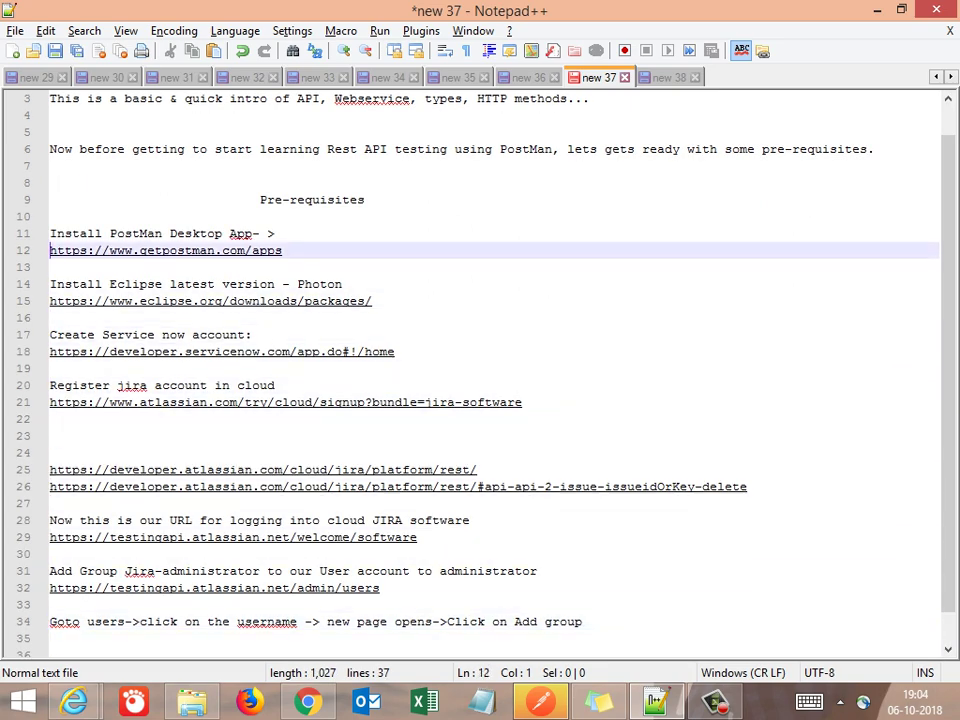
{"action": "key", "text": "Down"}
{"action": "key", "text": "Down"}
{"action": "key", "text": "Return"}
{"action": "key", "text": "Return"}
{"action": "key", "text": "Return"}
{"action": "key", "text": "Return"}
{"action": "key", "text": "Return"}
{"action": "key", "text": "Return"}
{"action": "key", "text": "Return"}
{"action": "key", "text": "Return"}
{"action": "key", "text": "Return"}
{"action": "key", "text": "Return"}
{"action": "key", "text": "Return"}
{"action": "key", "text": "Return"}
{"action": "key", "text": "Return"}
{"action": "key", "text": "Return"}
{"action": "key", "text": "Return"}
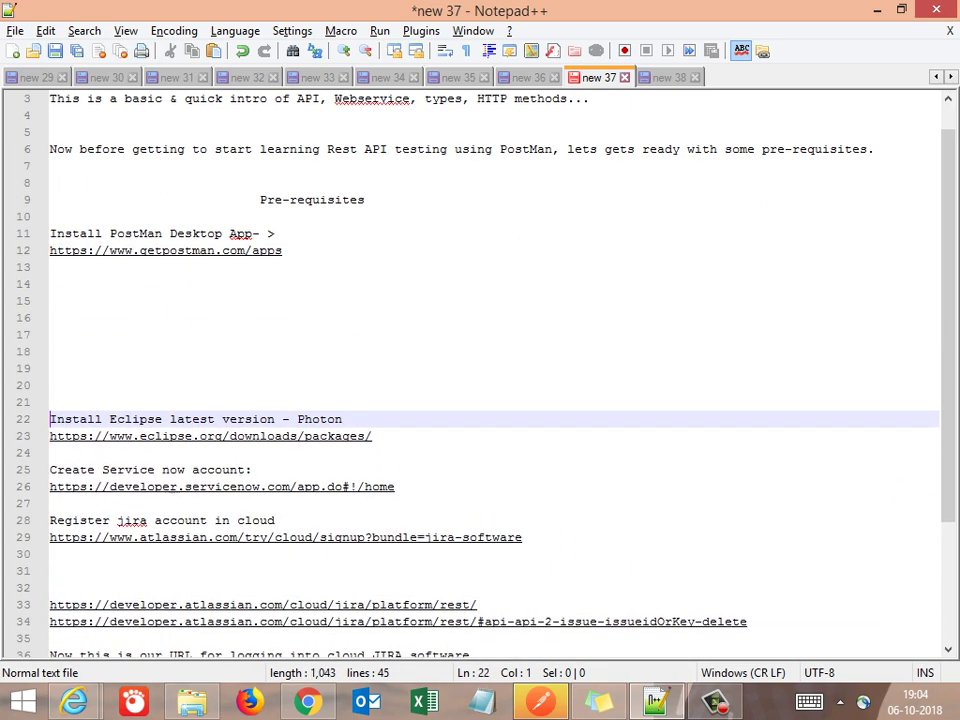
{"action": "key", "text": "Up"}
{"action": "key", "text": "Up"}
{"action": "key", "text": "Up"}
{"action": "key", "text": "Up"}
{"action": "key", "text": "Up"}
{"action": "key", "text": "Up"}
{"action": "key", "text": "Up"}
{"action": "key", "text": "Up"}
{"action": "key", "text": "Up"}
{"action": "key", "text": "Up"}
{"action": "key", "text": "Up"}
{"action": "key", "text": "Up"}
{"action": "key", "text": "Up"}
{"action": "key", "text": "Up"}
{"action": "key", "text": "Up"}
{"action": "key", "text": "Up"}
{"action": "key", "text": "Up"}
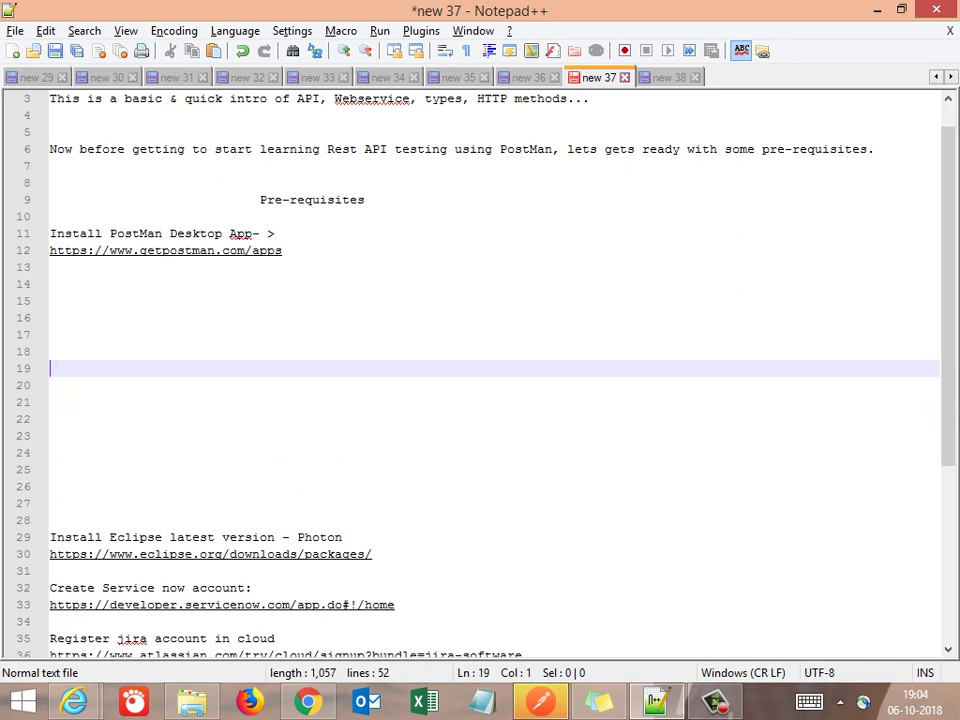
{"action": "key", "text": "shift+End"}
{"action": "key", "text": "ctrl+c"}
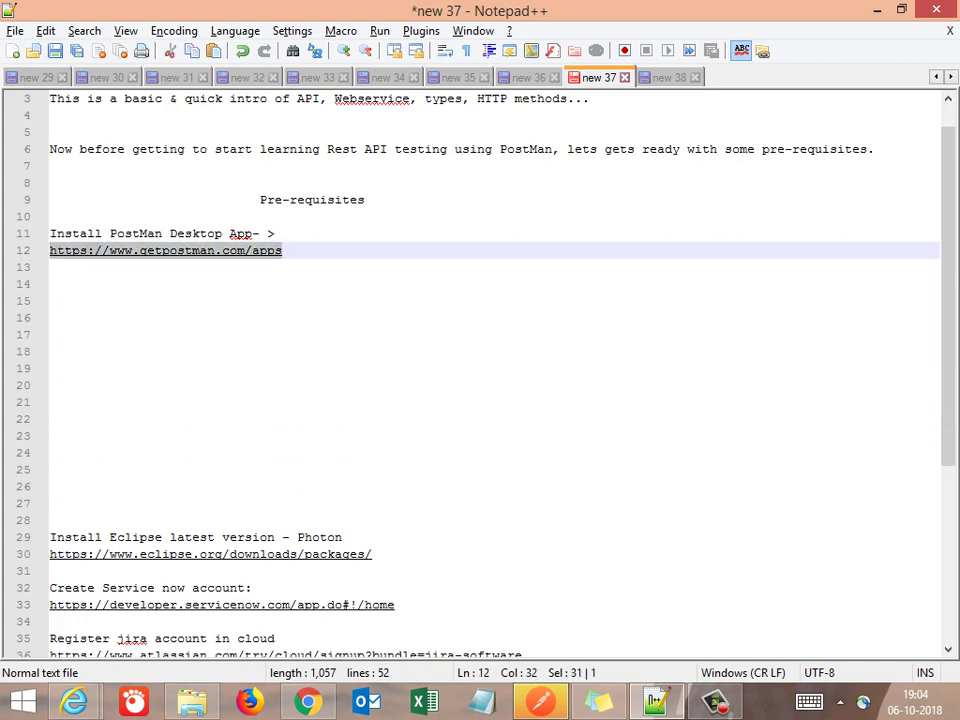
{"action": "key", "text": "alt+Tab"}
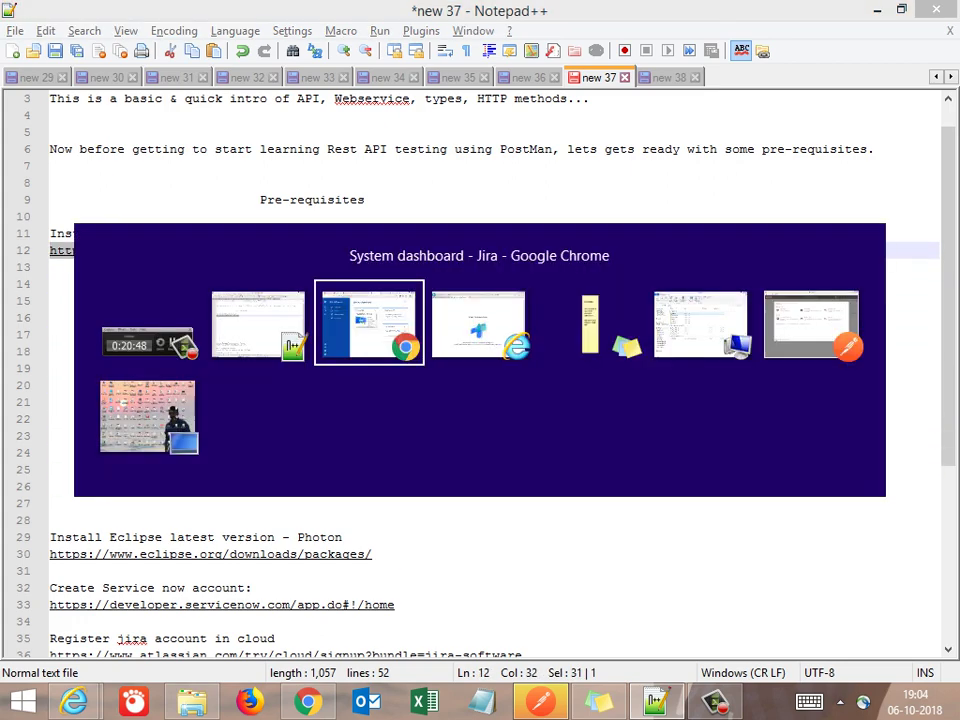
Close the Inbox and Get started mail tabs next to the Jira dashboard in Chrome
{"action": "key", "text": "alt+Tab"}
{"action": "key", "text": "alt+Tab"}
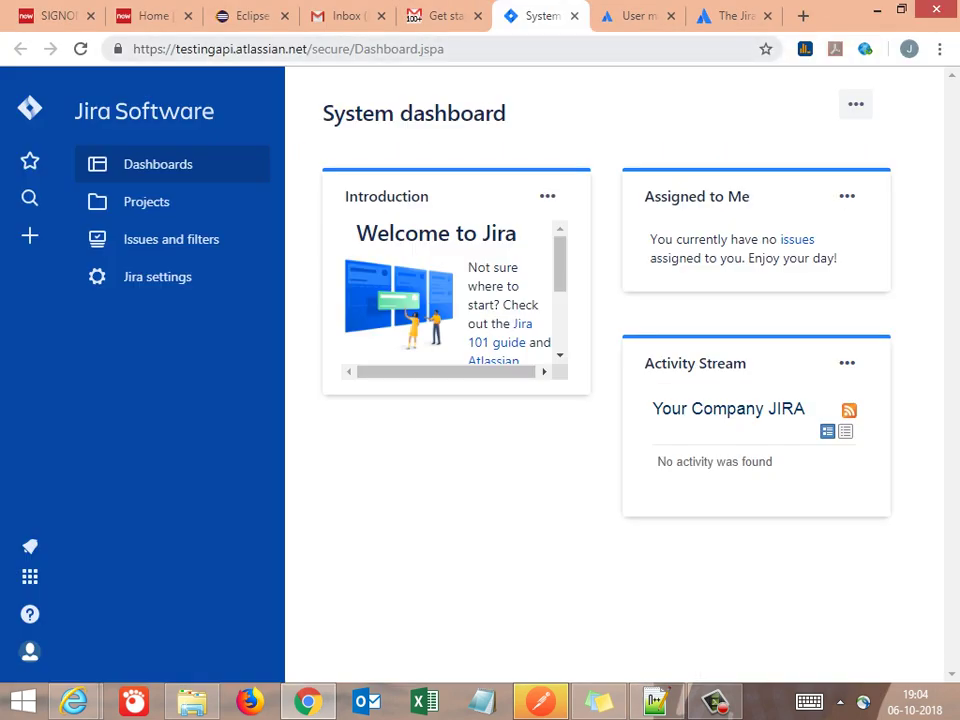
{"action": "left_click", "coordinate": [380, 16]}
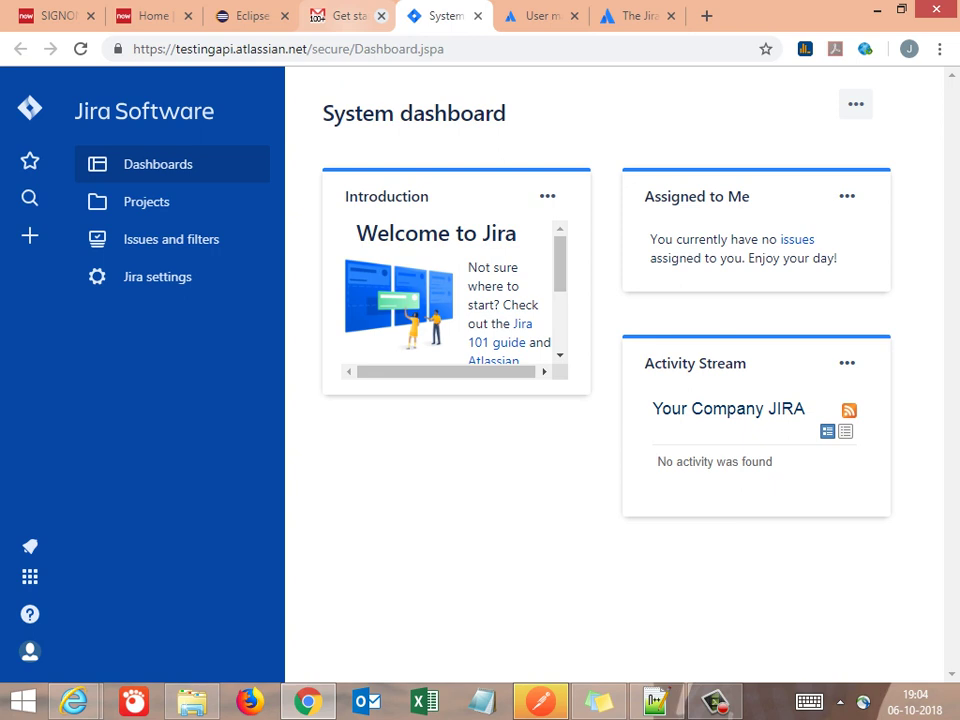
{"action": "left_click", "coordinate": [380, 16]}
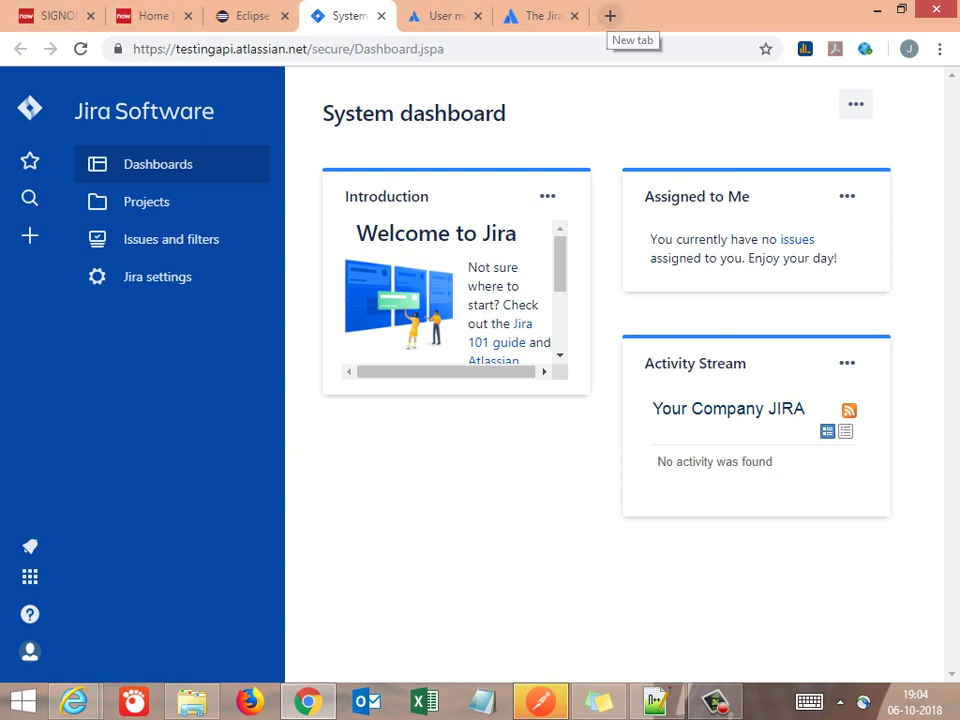
Bring Internet Explorer forward and close the Try Hosted Software and Atlassian sign-up tabs
{"action": "mouse_move", "coordinate": [73, 701]}
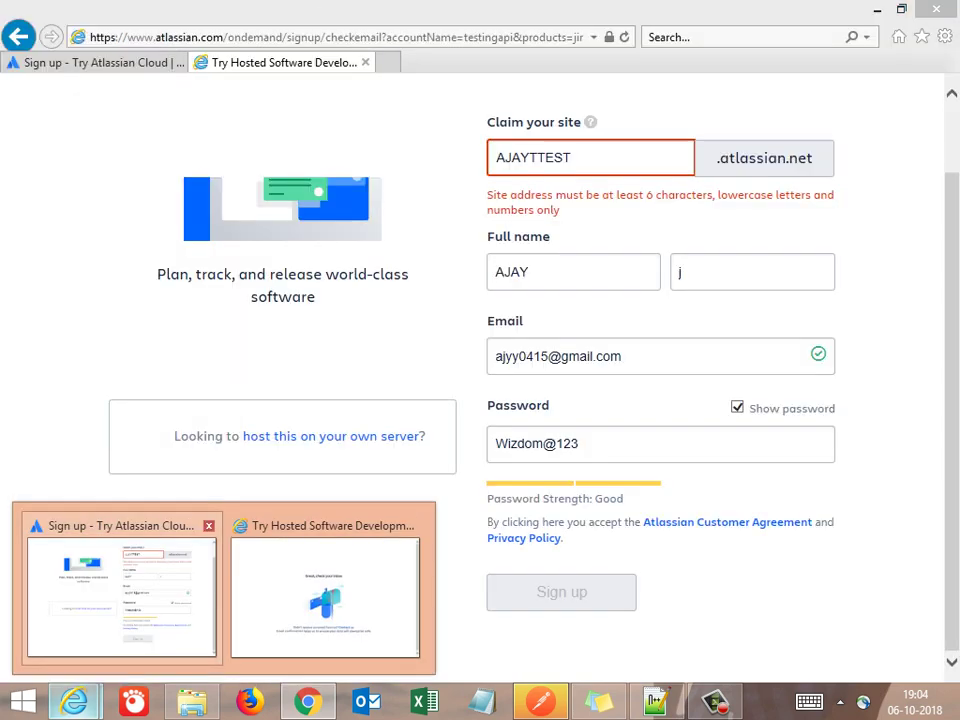
{"action": "left_click", "coordinate": [121, 597]}
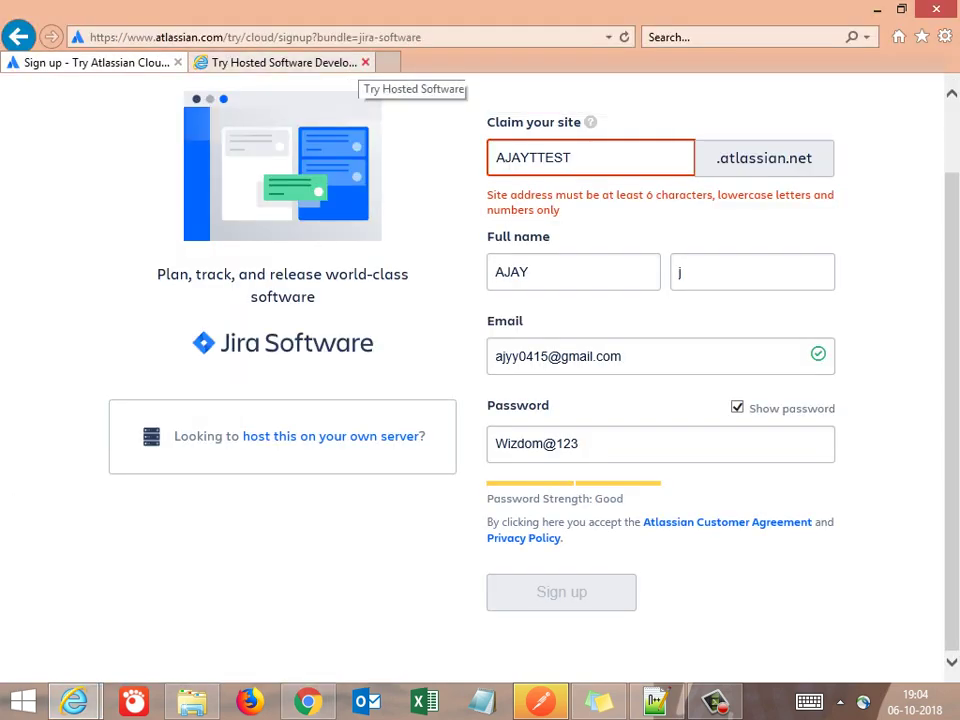
{"action": "left_click", "coordinate": [388, 62]}
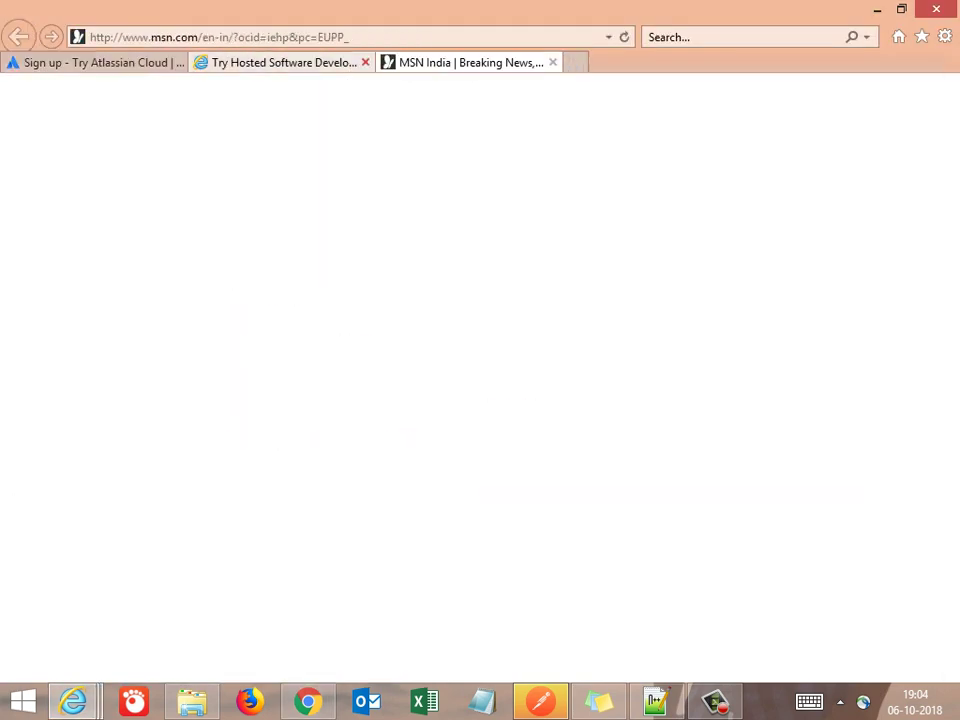
{"action": "left_click", "coordinate": [366, 62]}
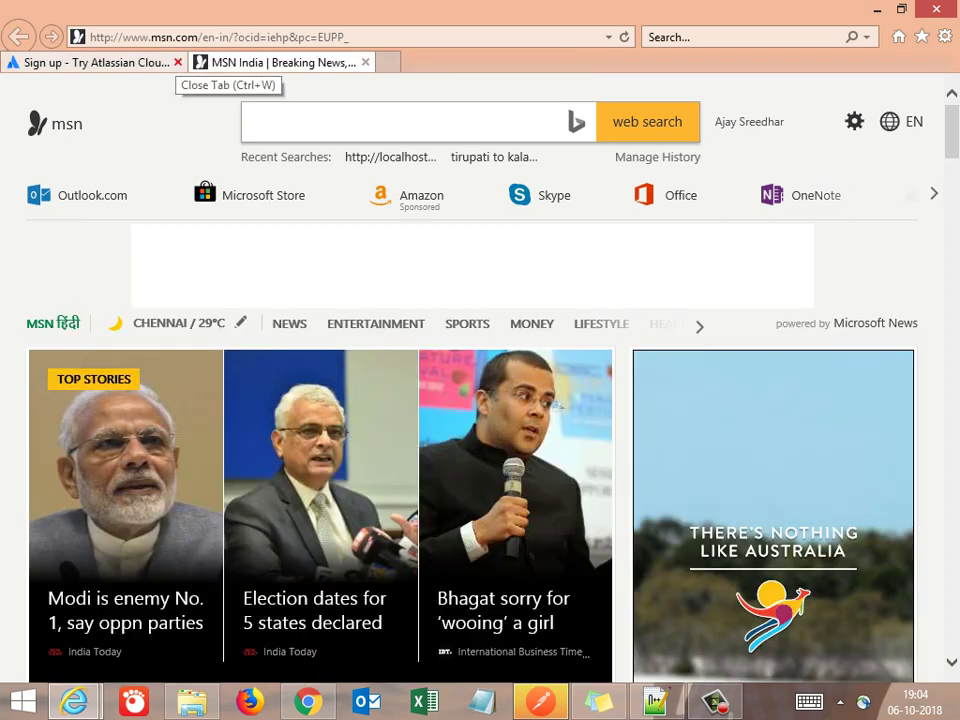
{"action": "left_click", "coordinate": [178, 62]}
{"action": "left_click", "coordinate": [220, 37]}
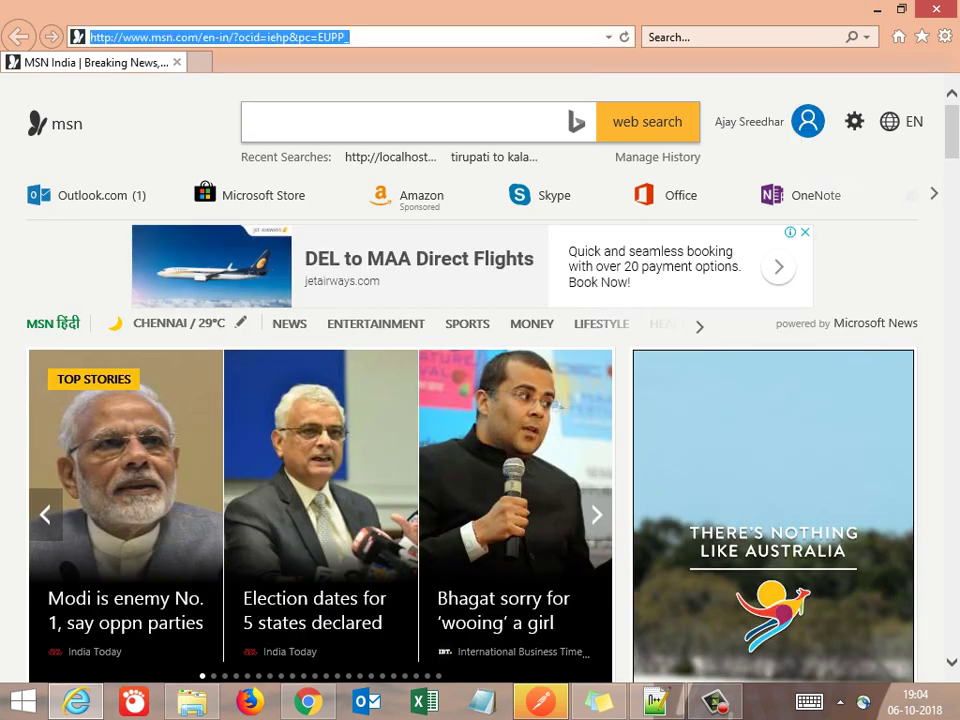
Load google.com, correcting the mistyped 'googe' address
{"action": "type", "text": "goo"}
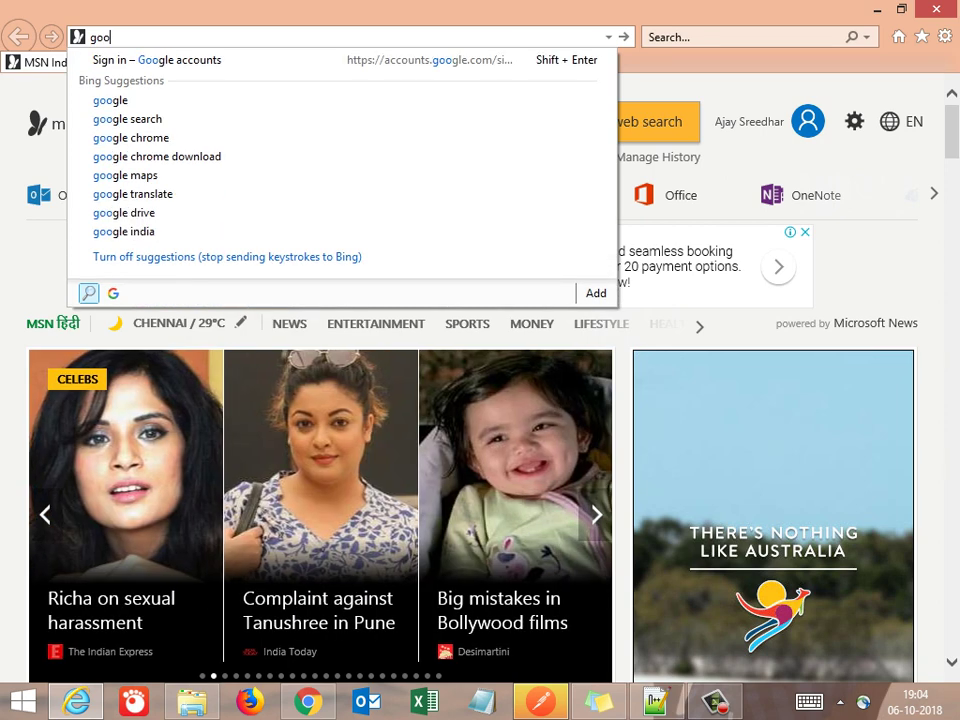
{"action": "type", "text": "ge"}
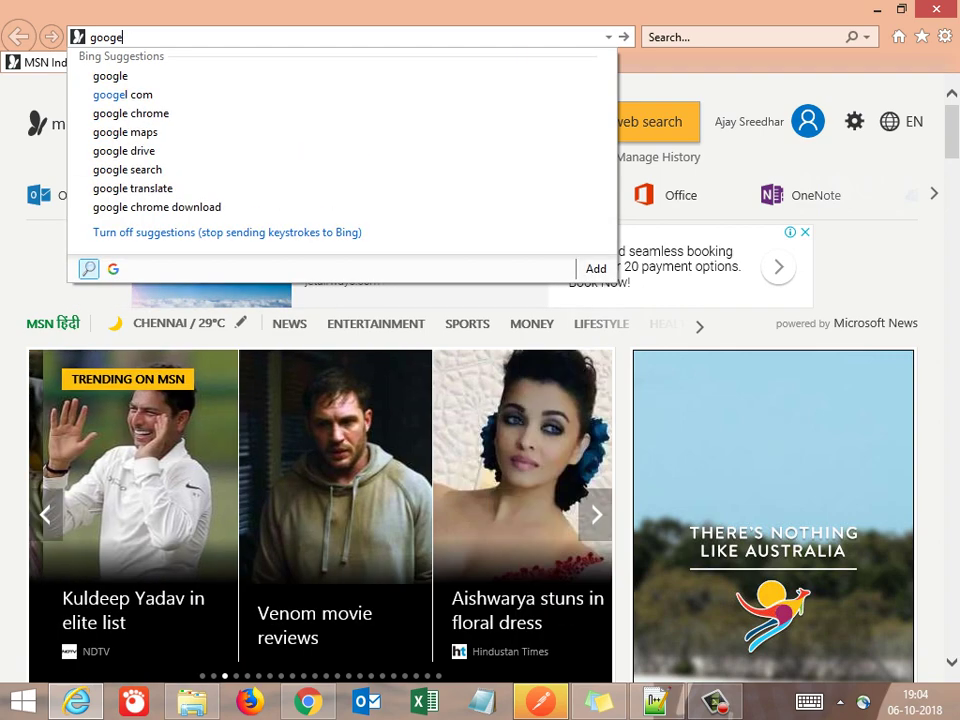
{"action": "key", "text": "ctrl+Return"}
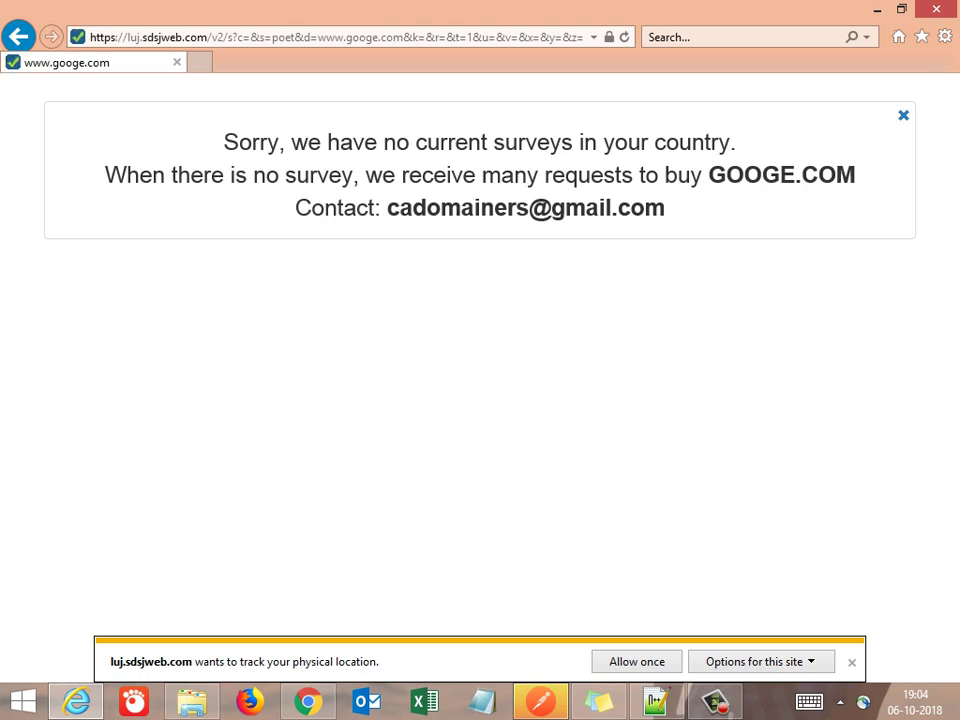
{"action": "key", "text": "alt+d"}
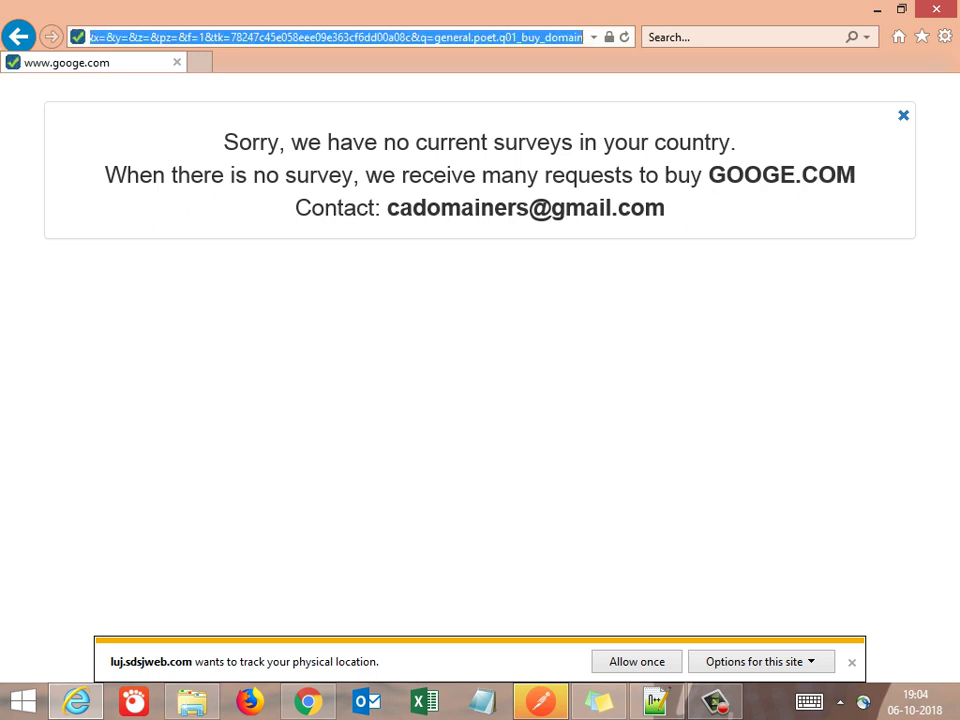
{"action": "type", "text": "google"}
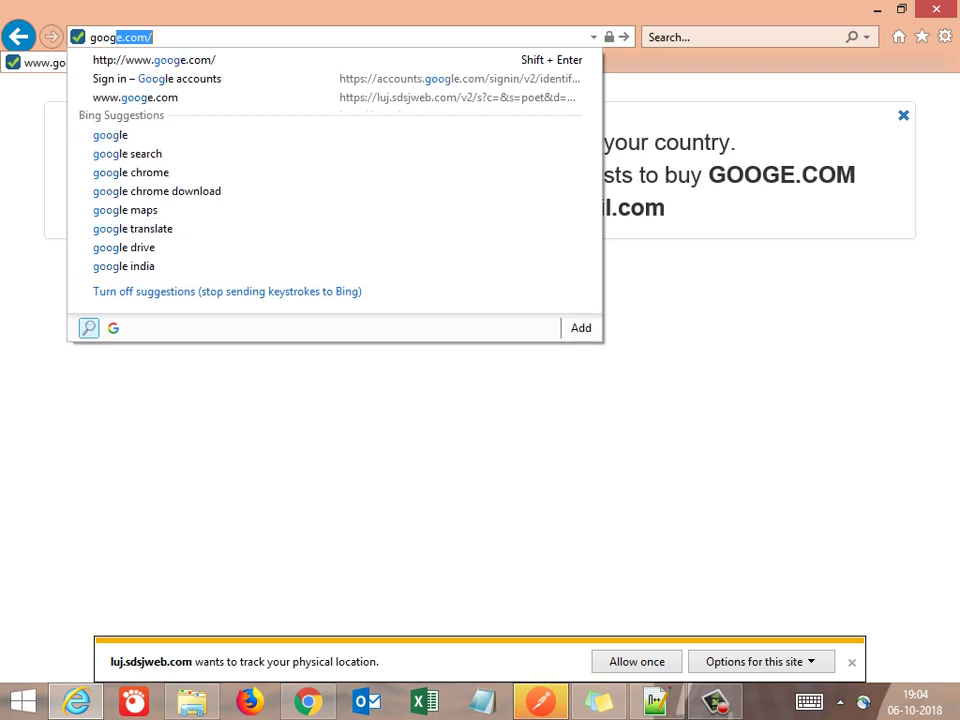
{"action": "key", "text": "ctrl+Return"}
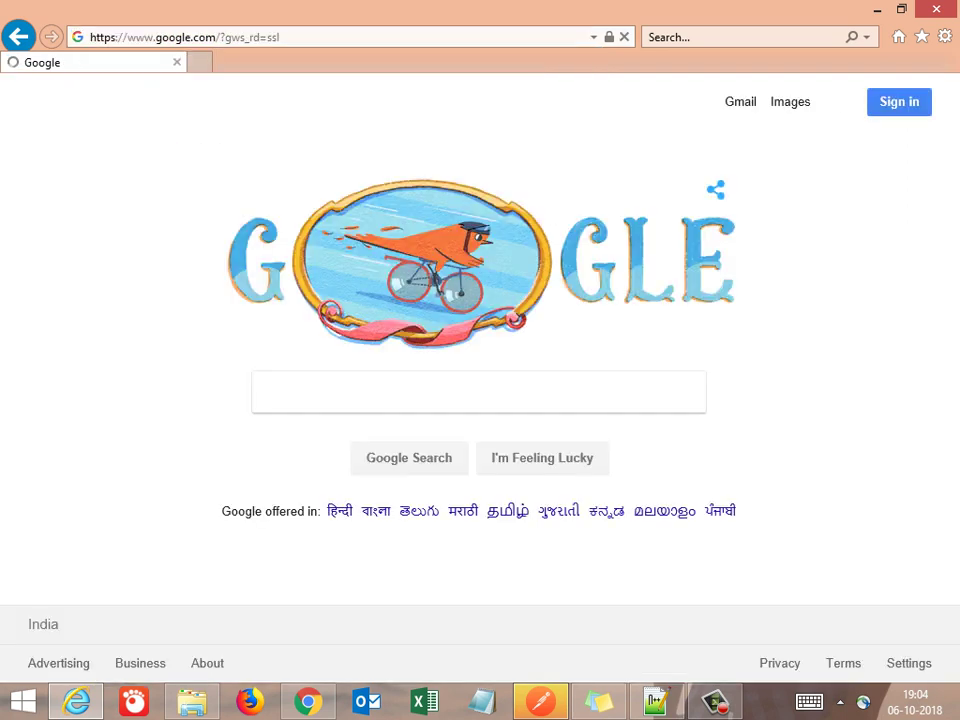
Open the Postman | Apps download page and view its Windows x64/x86 build options
{"action": "key", "text": "ctrl+v"}
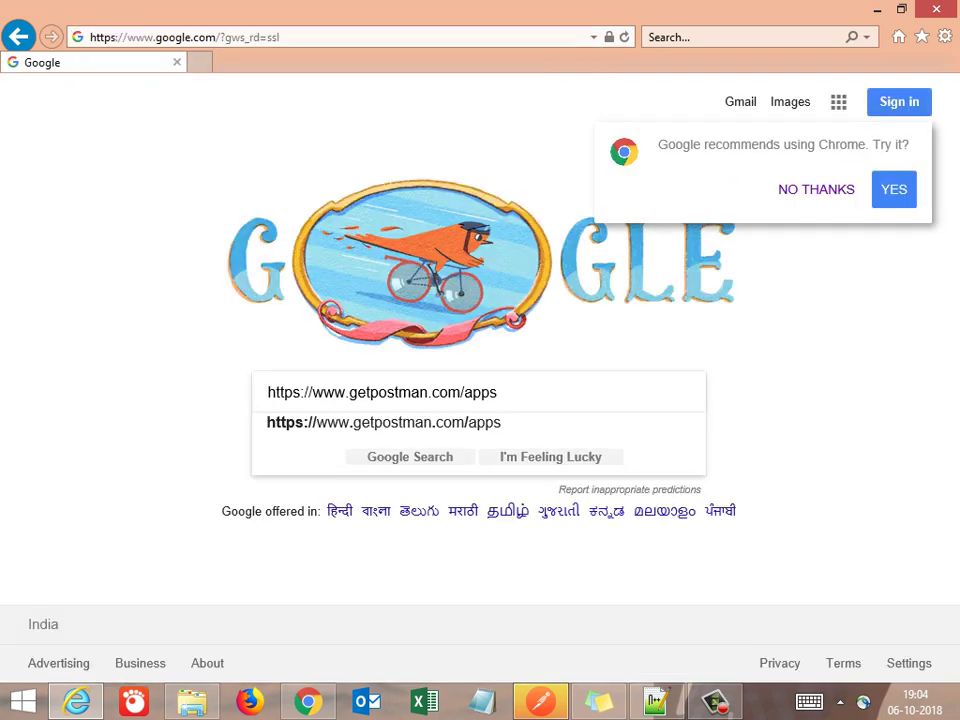
{"action": "key", "text": "Return"}
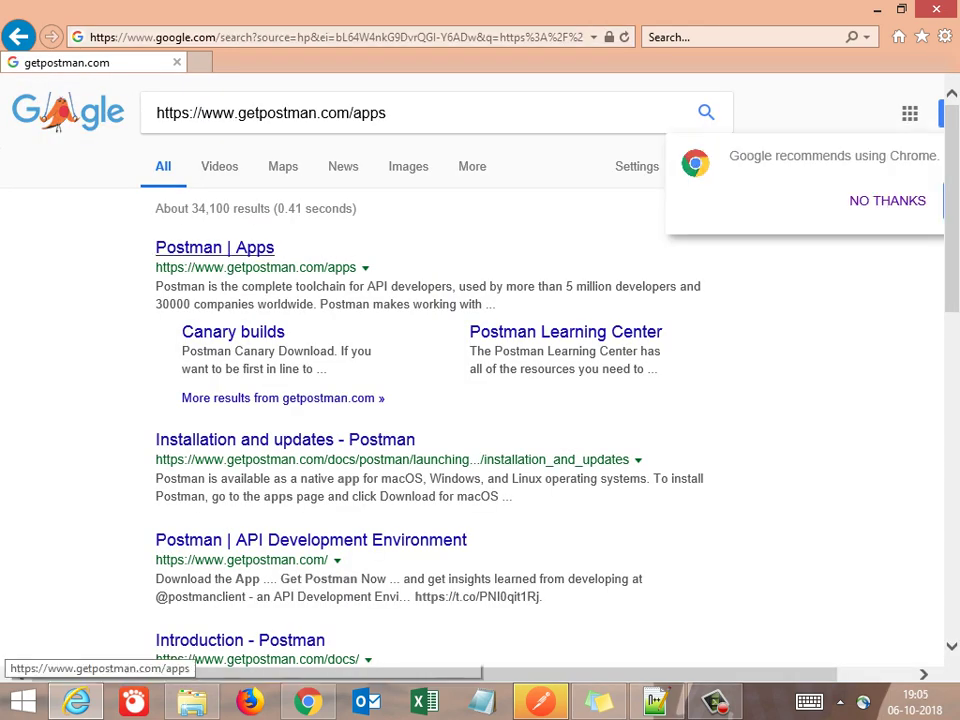
{"action": "left_click", "coordinate": [214, 247]}
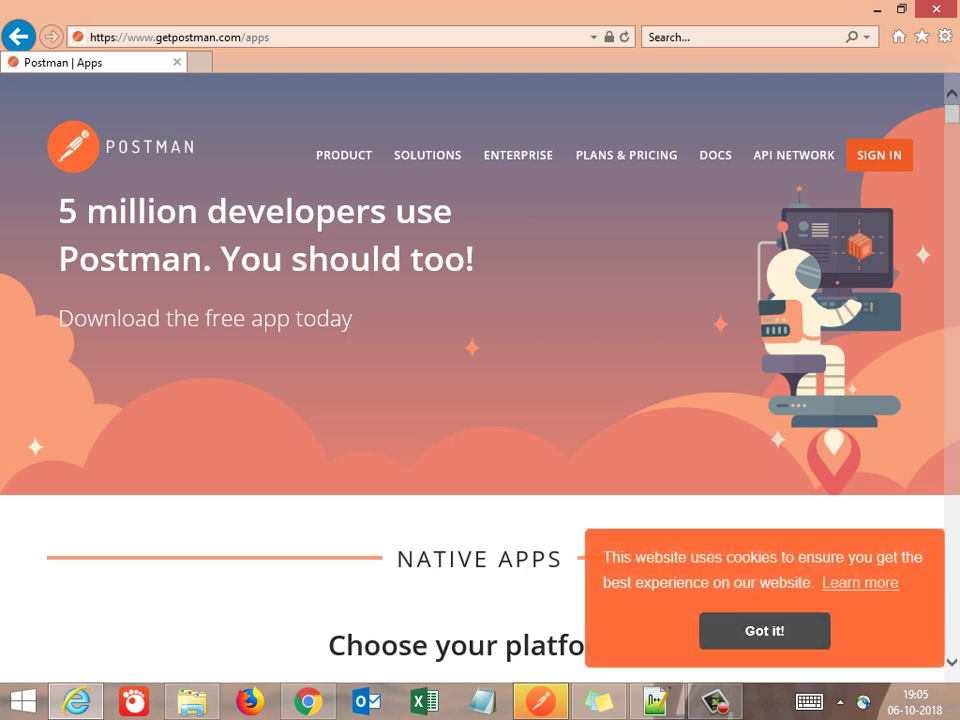
{"action": "left_click", "coordinate": [764, 631]}
{"action": "scroll", "coordinate": [764, 631], "scroll_direction": "down", "scroll_amount": 5}
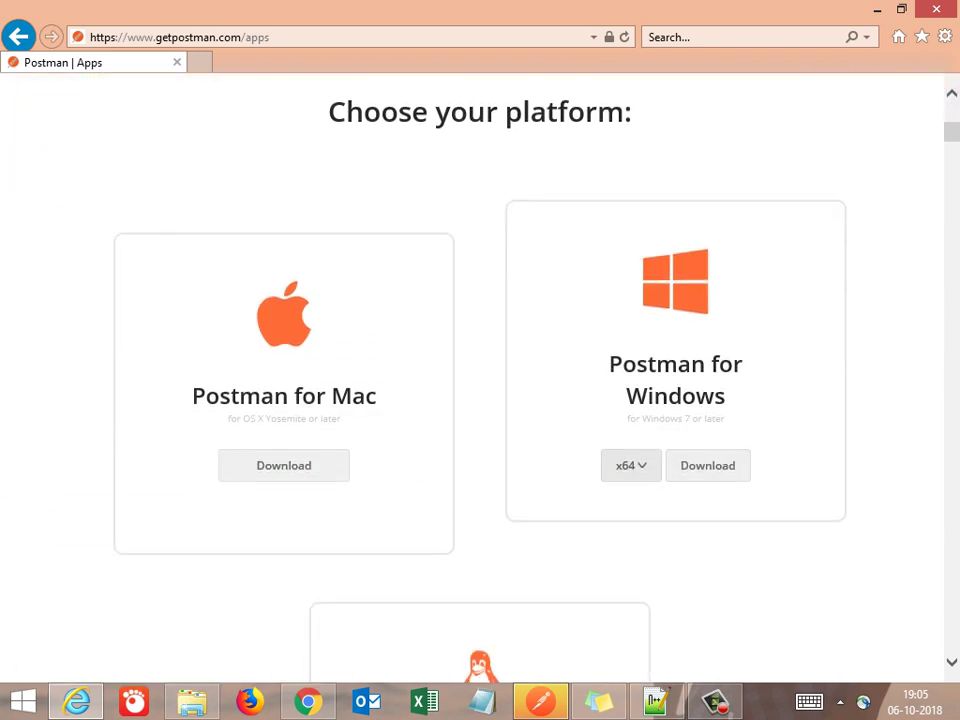
{"action": "left_click", "coordinate": [630, 465]}
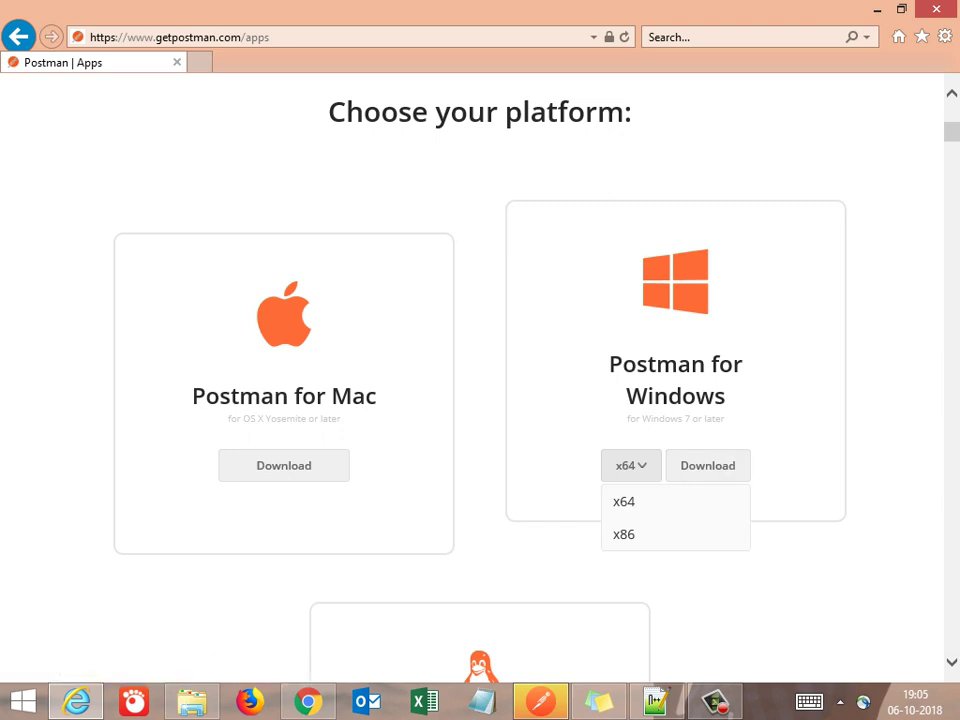
{"action": "left_click", "coordinate": [655, 700]}
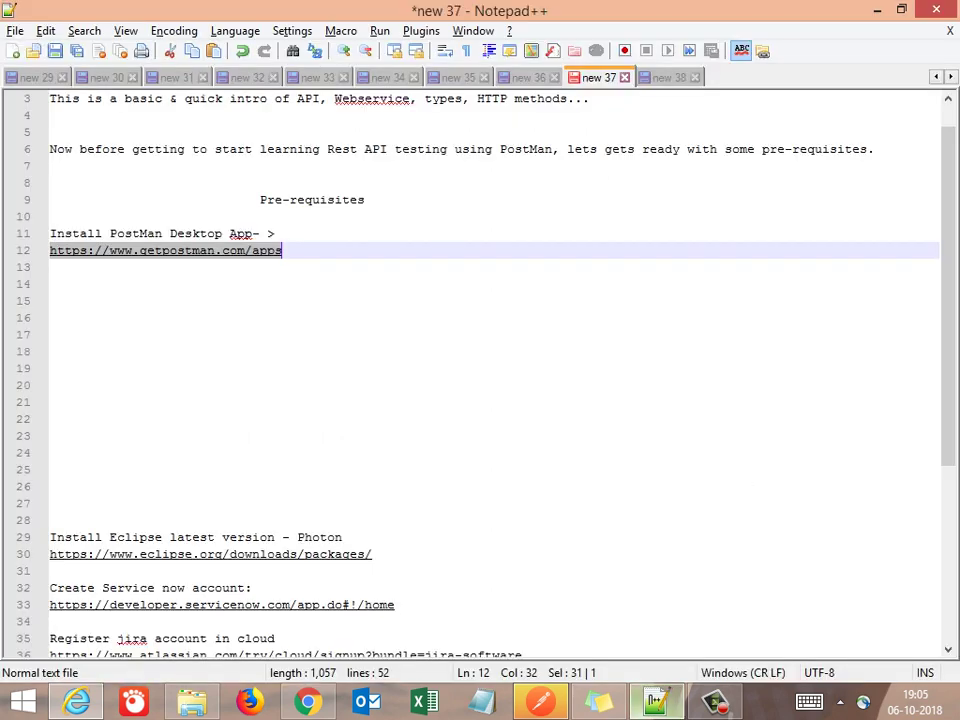
Add the line 'so Download & Install it' under the Postman link
{"action": "key", "text": "Down"}
{"action": "key", "text": "Down"}
{"action": "key", "text": "Down"}
{"action": "key", "text": "Down"}
{"action": "key", "text": "Down"}
{"action": "key", "text": "Down"}
{"action": "key", "text": "Up"}
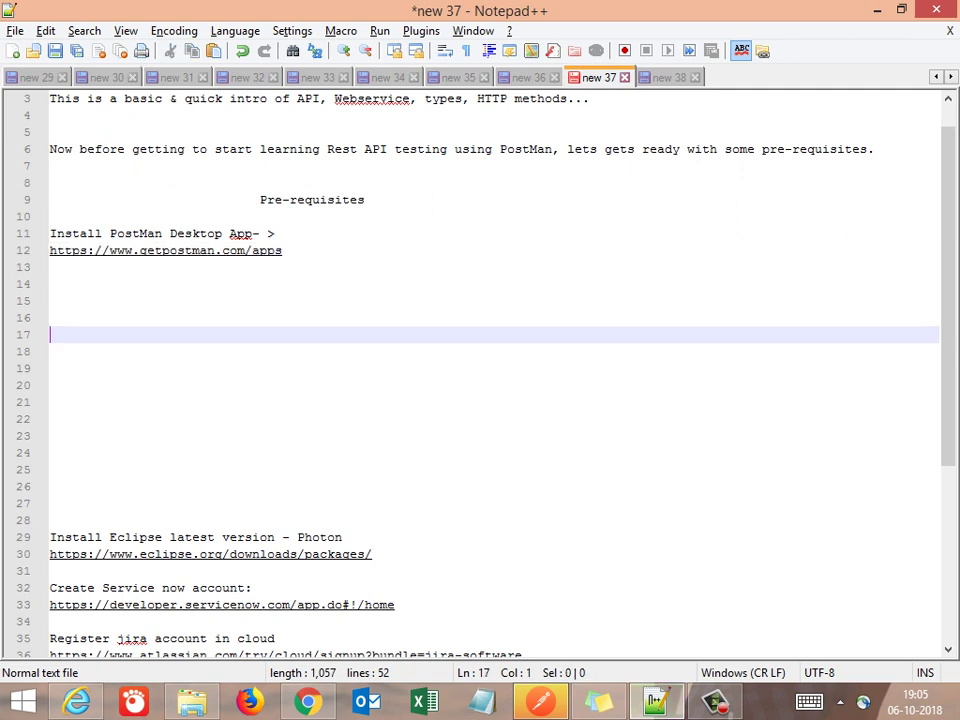
{"action": "key", "text": "Up"}
{"action": "key", "text": "Up"}
{"action": "key", "text": "Up"}
{"action": "type", "text": "so"}
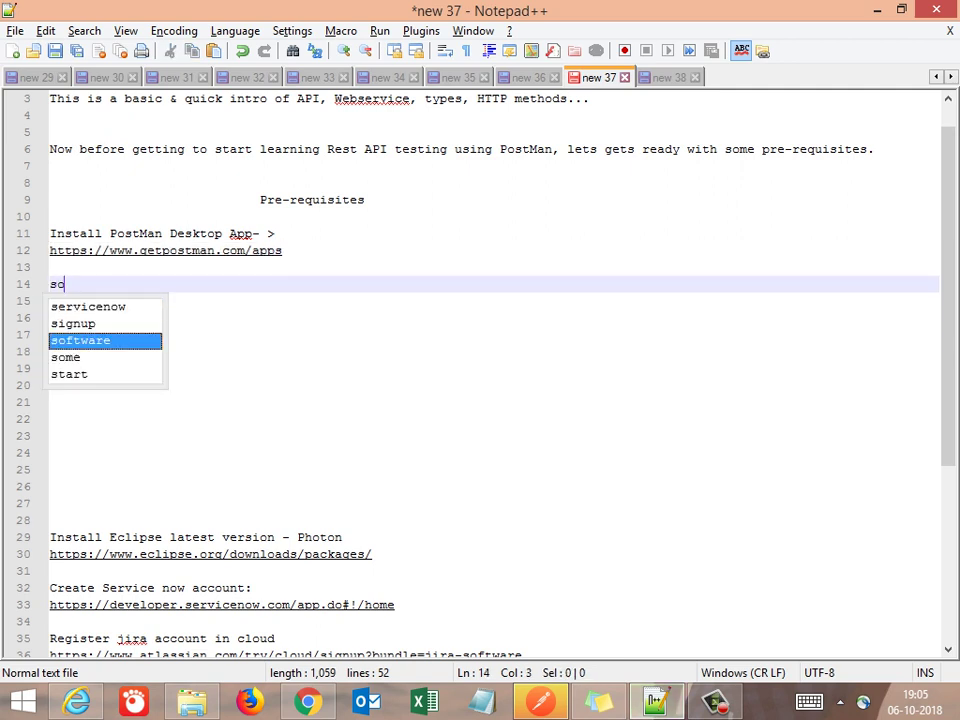
{"action": "type", "text": " Download "}
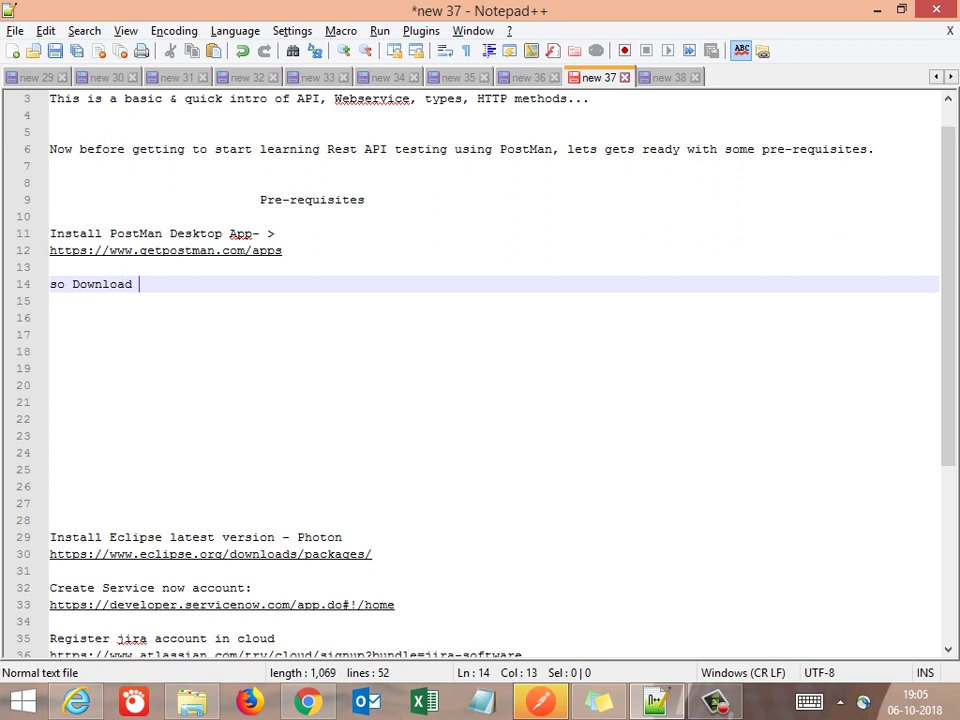
{"action": "type", "text": "& Inst"}
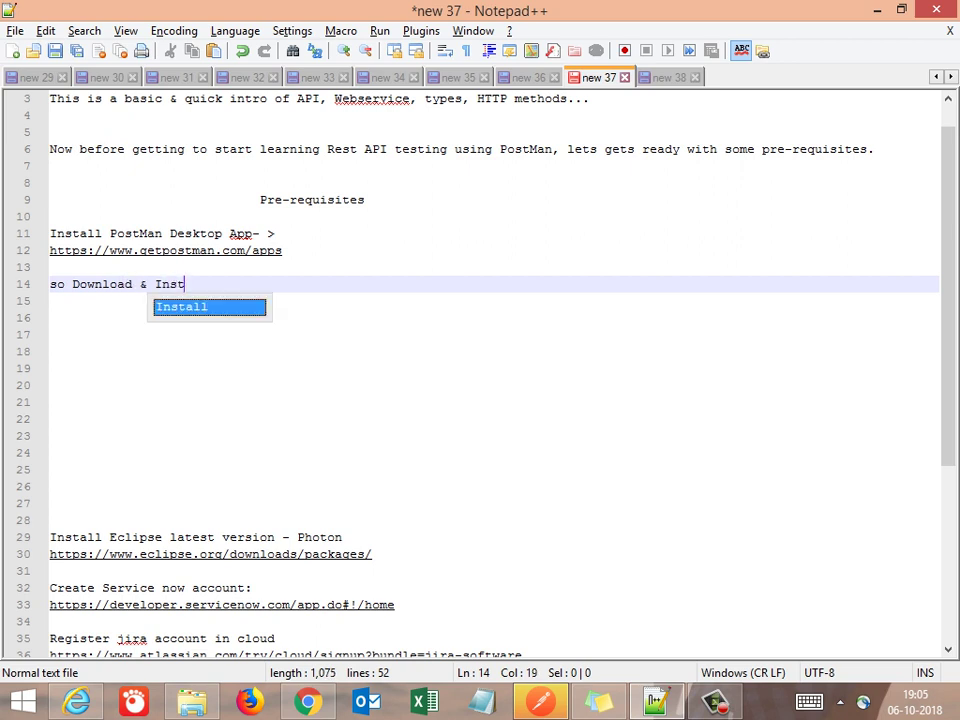
{"action": "type", "text": "all it"}
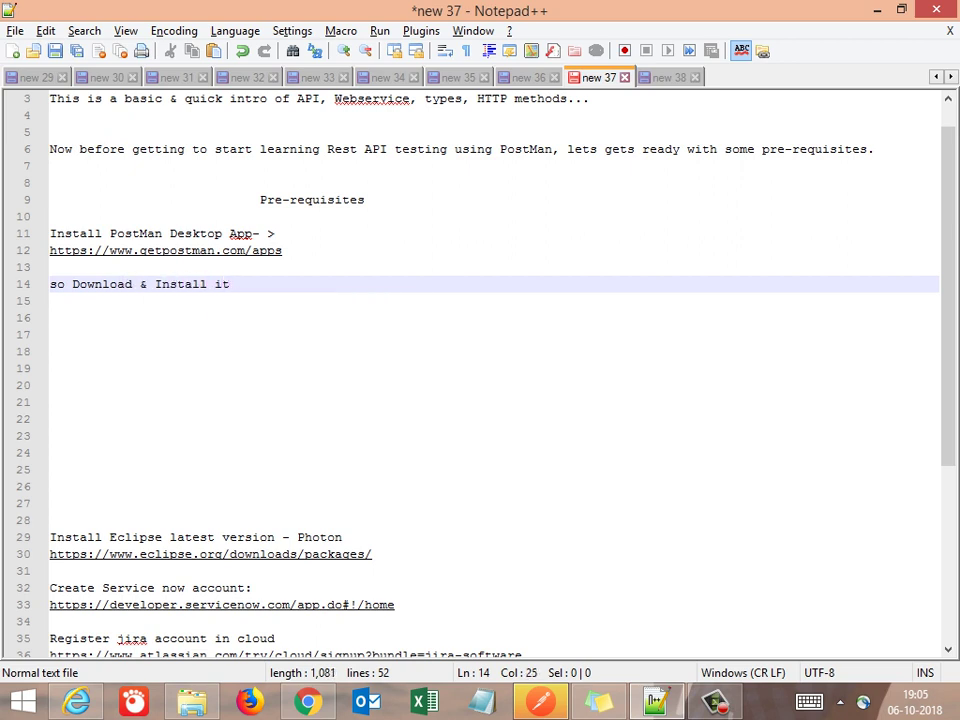
{"action": "key", "text": "Return"}
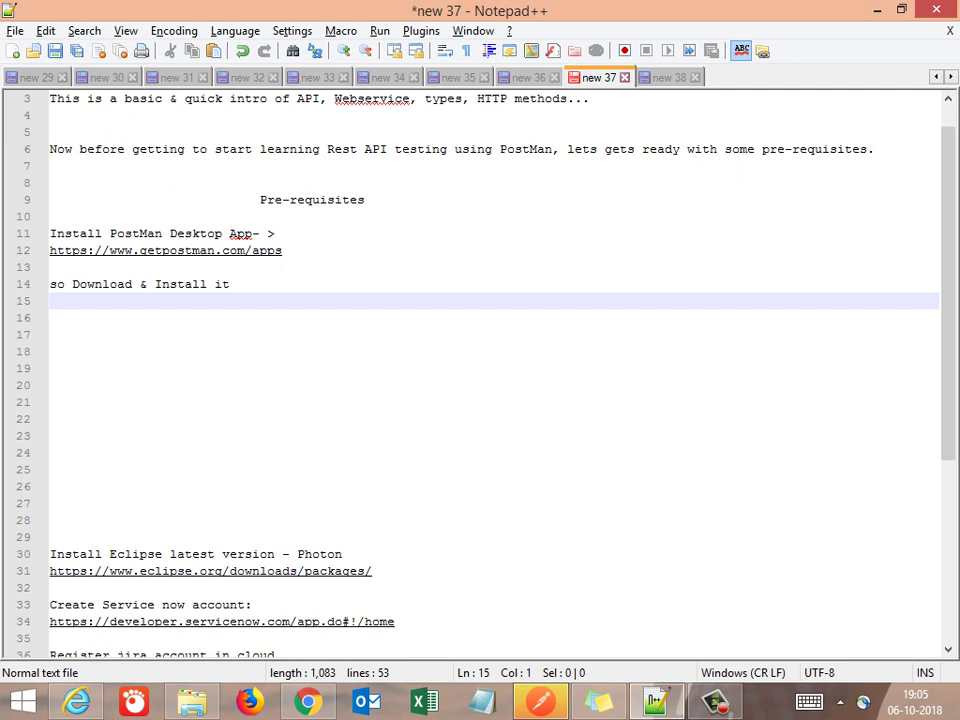
Number the Postman and Eclipse prerequisites '1.' and '2.'
{"action": "key", "text": "Up"}
{"action": "key", "text": "Up"}
{"action": "key", "text": "Up"}
{"action": "key", "text": "Up"}
{"action": "key", "text": "Up"}
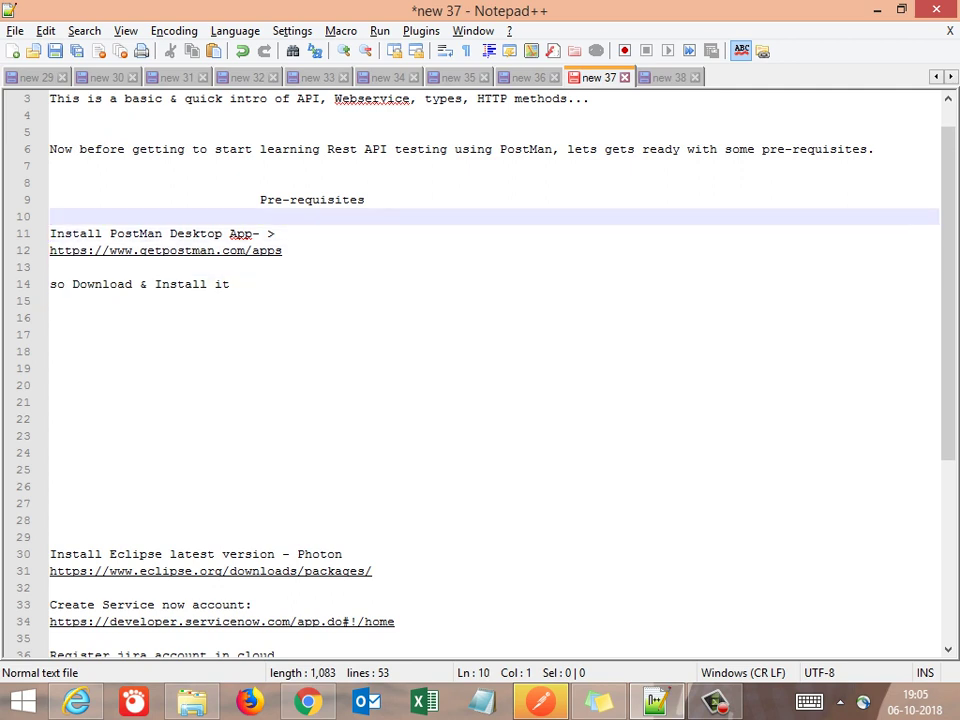
{"action": "key", "text": "Return"}
{"action": "key", "text": "Down"}
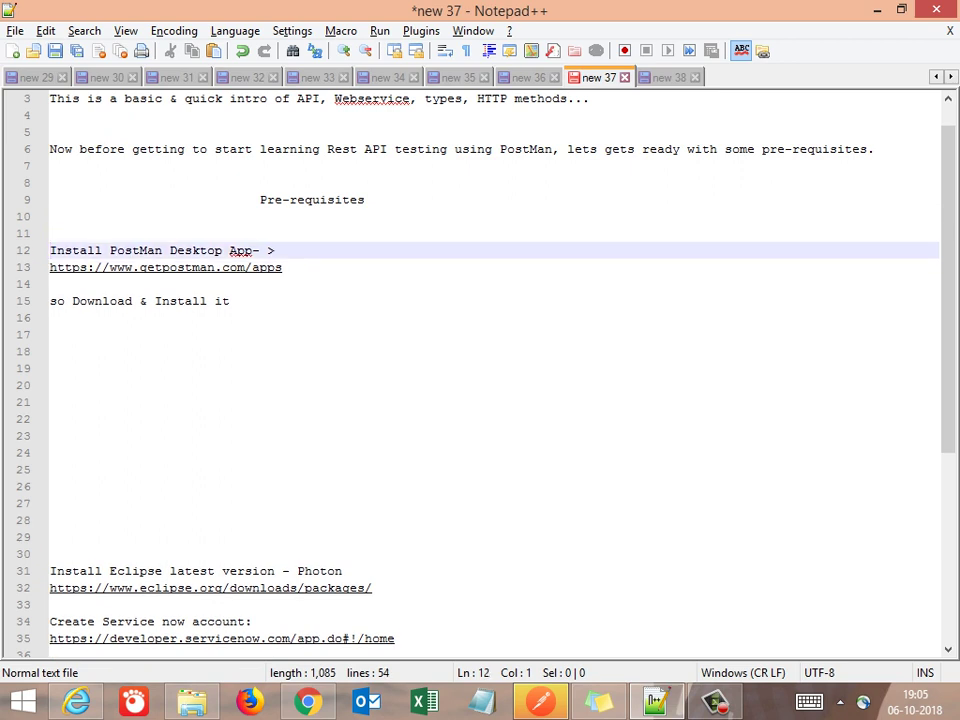
{"action": "key", "text": "Up"}
{"action": "type", "text": "1."}
{"action": "key", "text": "Down"}
{"action": "key", "text": "Down"}
{"action": "key", "text": "Down"}
{"action": "key", "text": "Down"}
{"action": "key", "text": "Down"}
{"action": "key", "text": "Down"}
{"action": "type", "text": "2."}
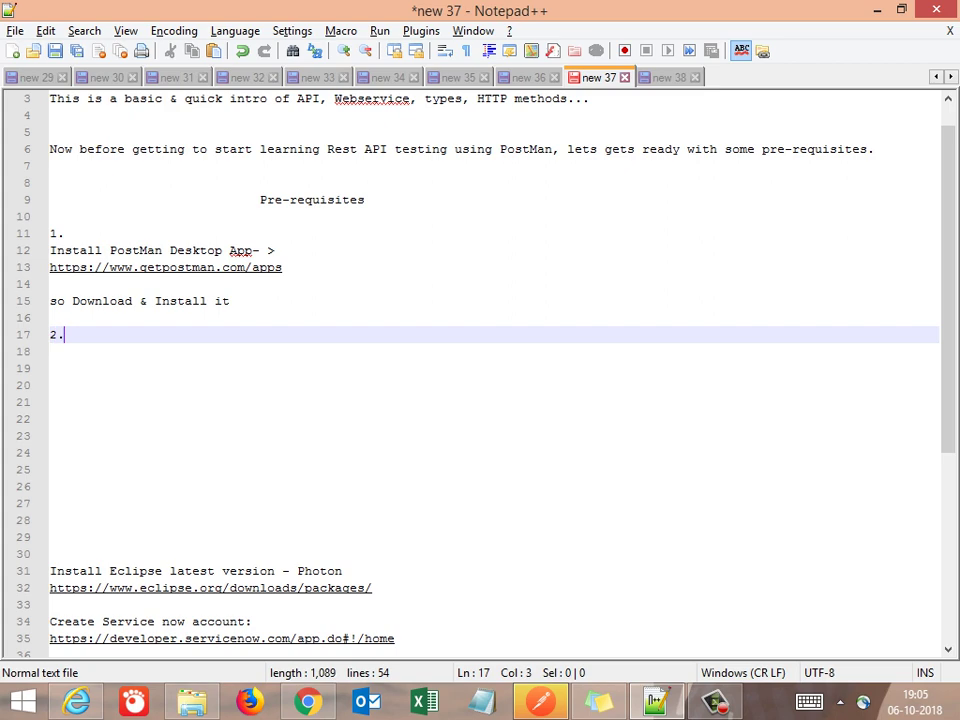
Remove the extra empty lines below item 2 and select the Eclipse download URL
{"action": "key", "text": "Delete"}
{"action": "key", "text": "Delete"}
{"action": "key", "text": "Delete"}
{"action": "key", "text": "Delete"}
{"action": "key", "text": "Delete"}
{"action": "key", "text": "Delete"}
{"action": "key", "text": "Delete"}
{"action": "key", "text": "Delete"}
{"action": "key", "text": "Delete"}
{"action": "key", "text": "Delete"}
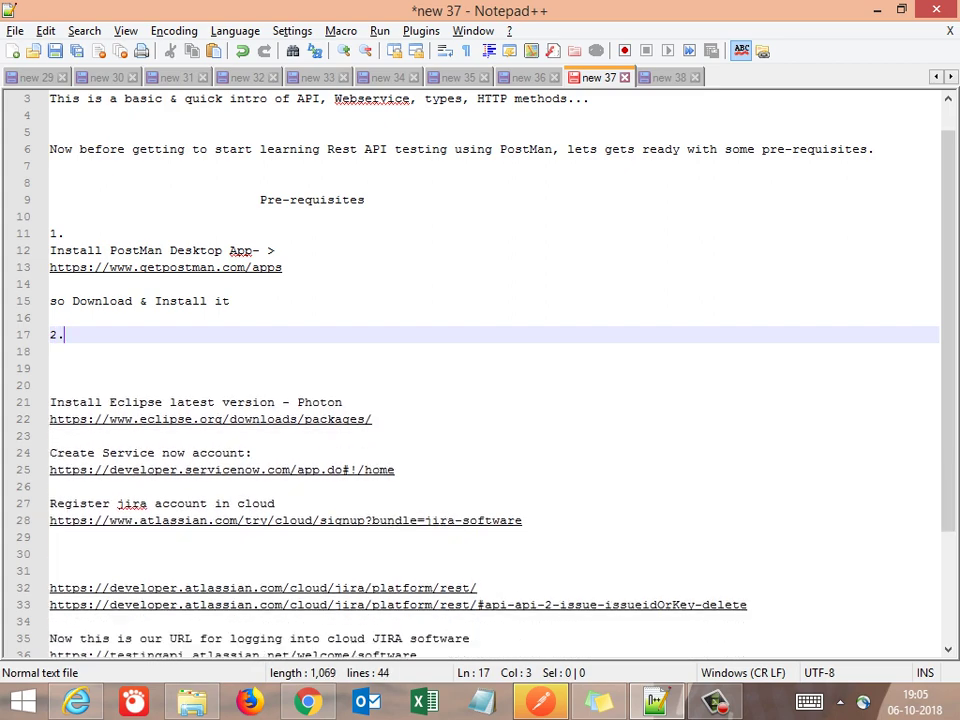
{"action": "key", "text": "Delete"}
{"action": "key", "text": "Delete"}
{"action": "key", "text": "Delete"}
{"action": "key", "text": "Return"}
{"action": "key", "text": "Down"}
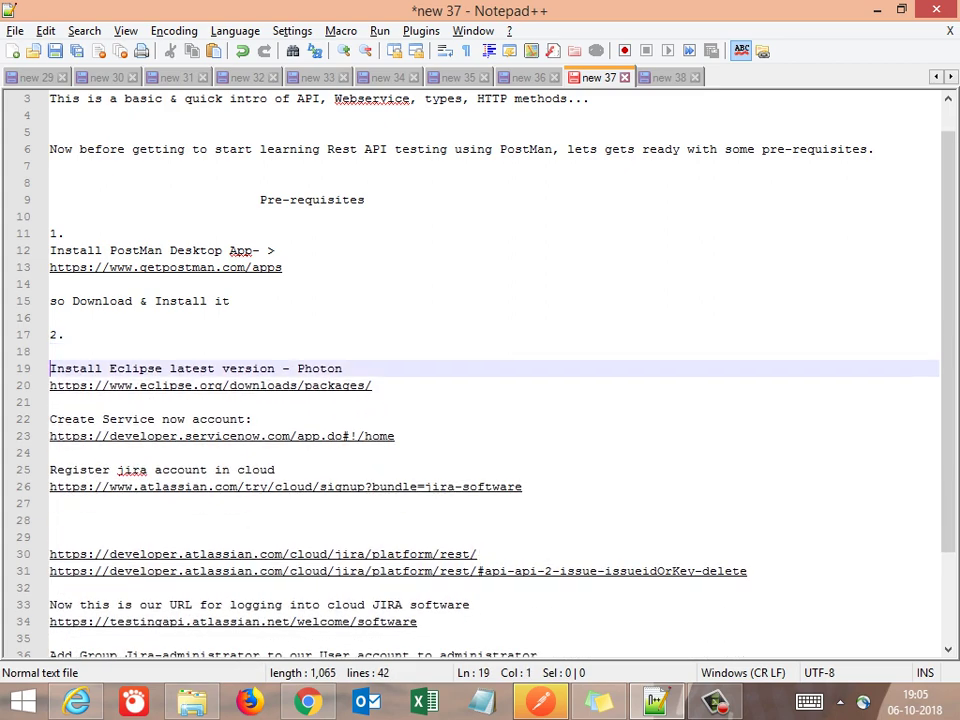
{"action": "key", "text": "Down"}
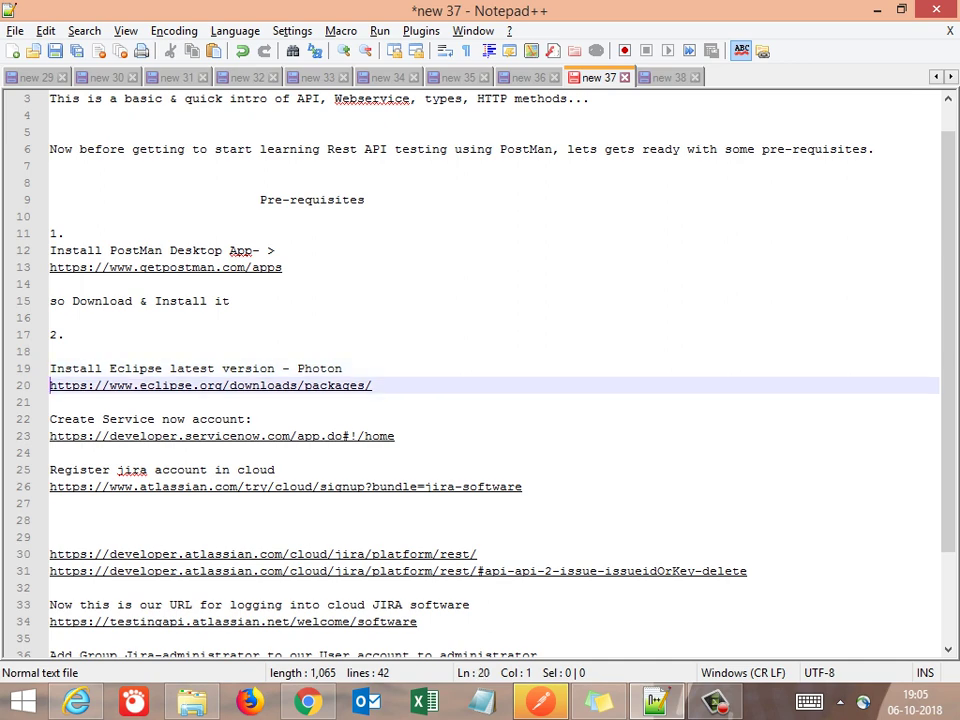
{"action": "key", "text": "shift+End"}
{"action": "key", "text": "ctrl+c"}
{"action": "key", "text": "alt+Tab"}
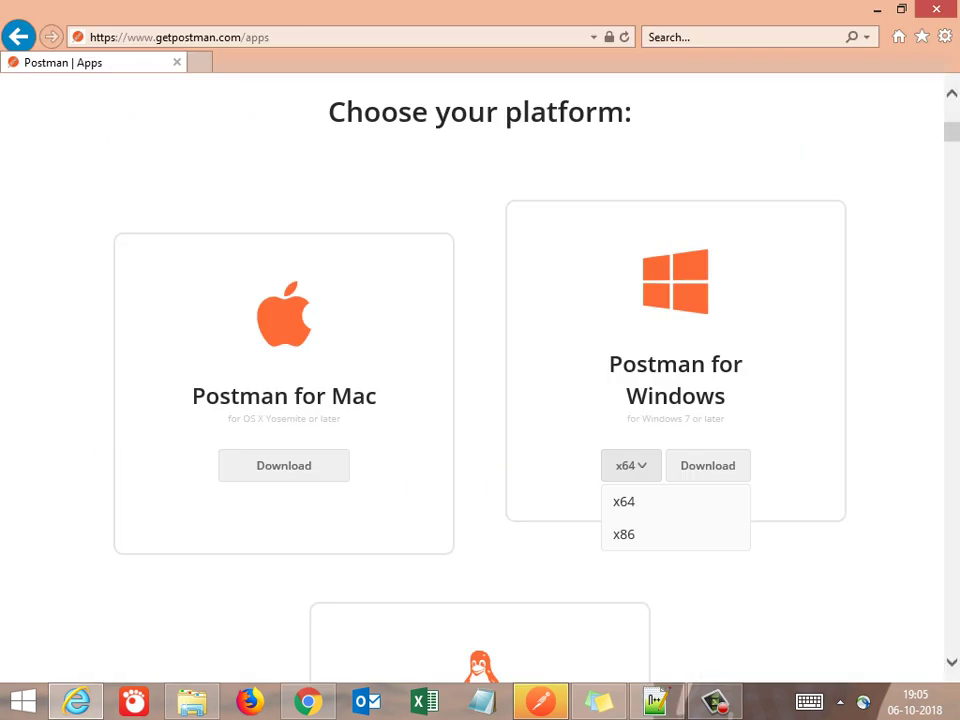
Load the Eclipse 2018-09 R Packages page from the pasted URL in a new Internet Explorer tab
{"action": "key", "text": "ctrl+t"}
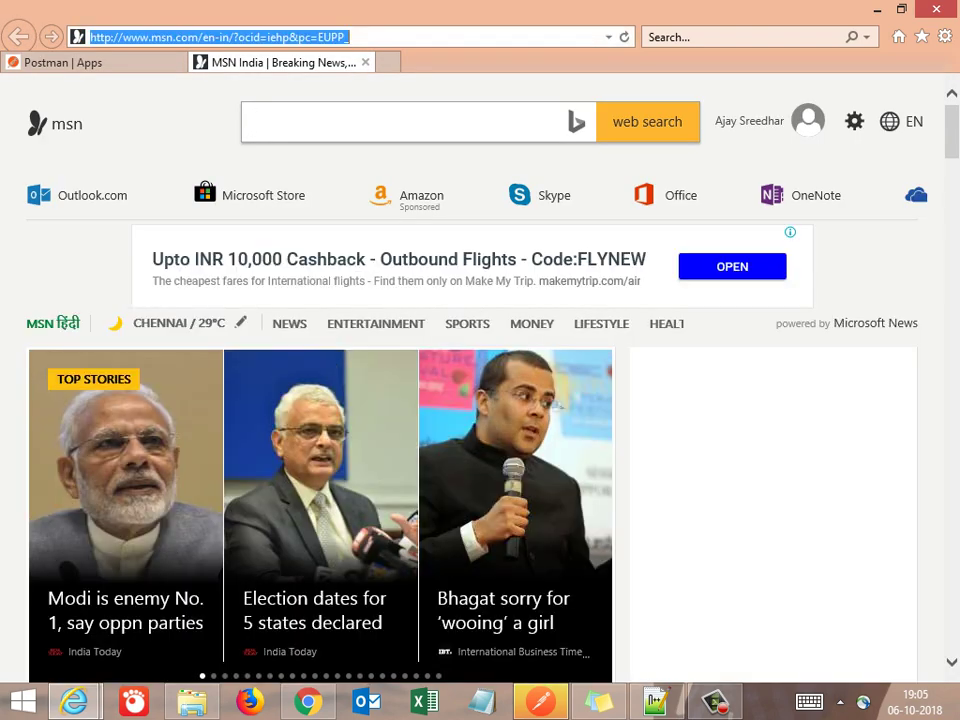
{"action": "key", "text": "ctrl+v"}
{"action": "key", "text": "Return"}
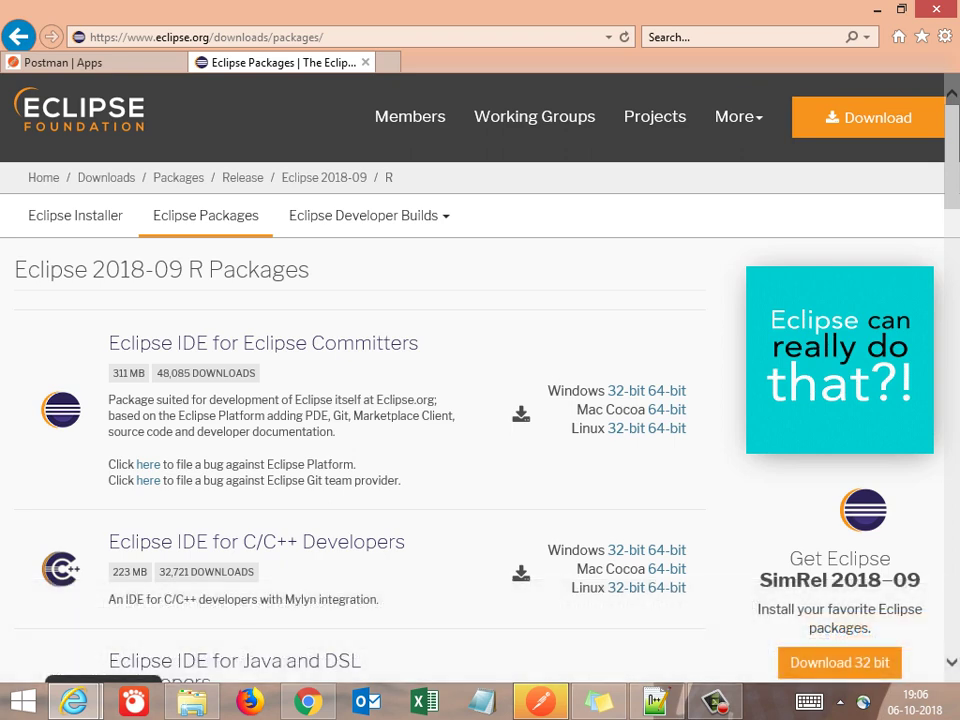
{"action": "scroll", "coordinate": [480, 400], "scroll_direction": "down", "scroll_amount": 3}
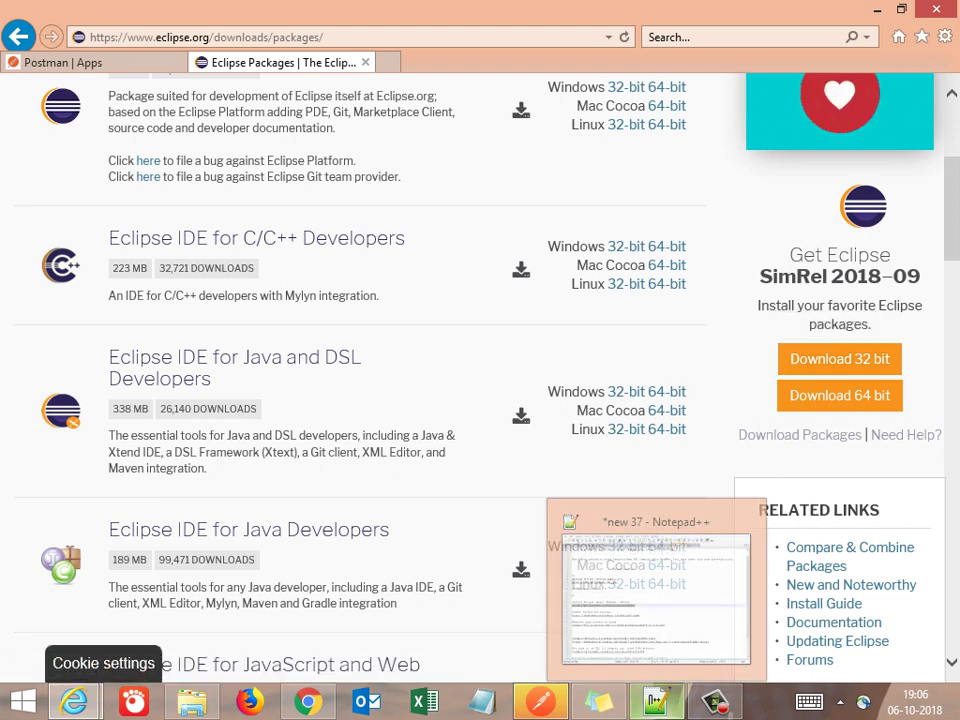
{"action": "left_click", "coordinate": [655, 700]}
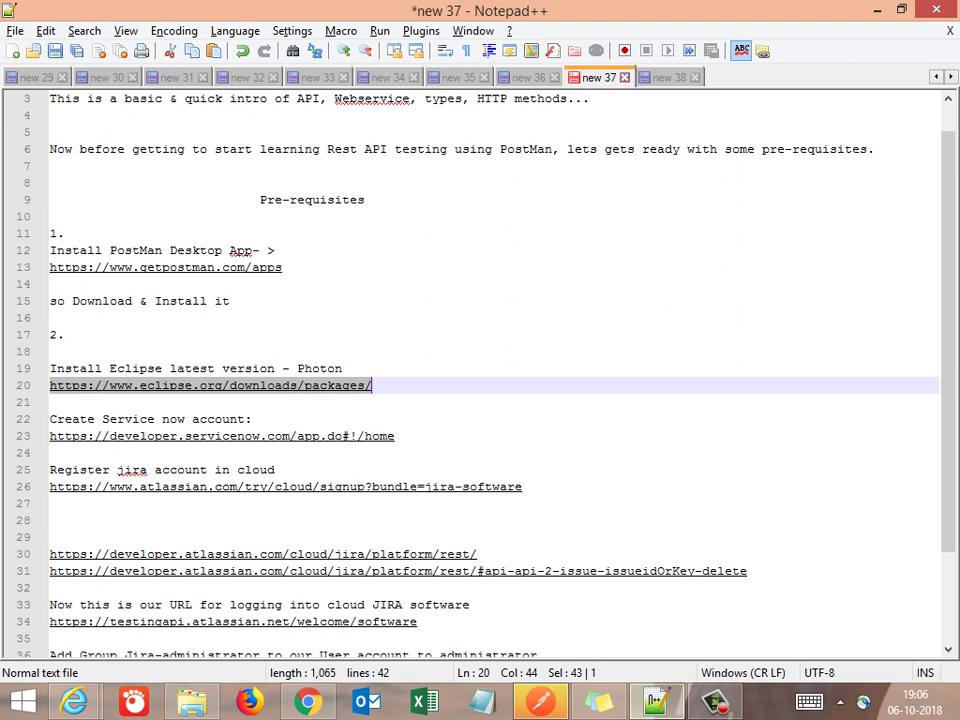
Copy 'so Download & Install it' and paste it on line 22 under the Eclipse link
{"action": "left_click", "coordinate": [229, 301]}
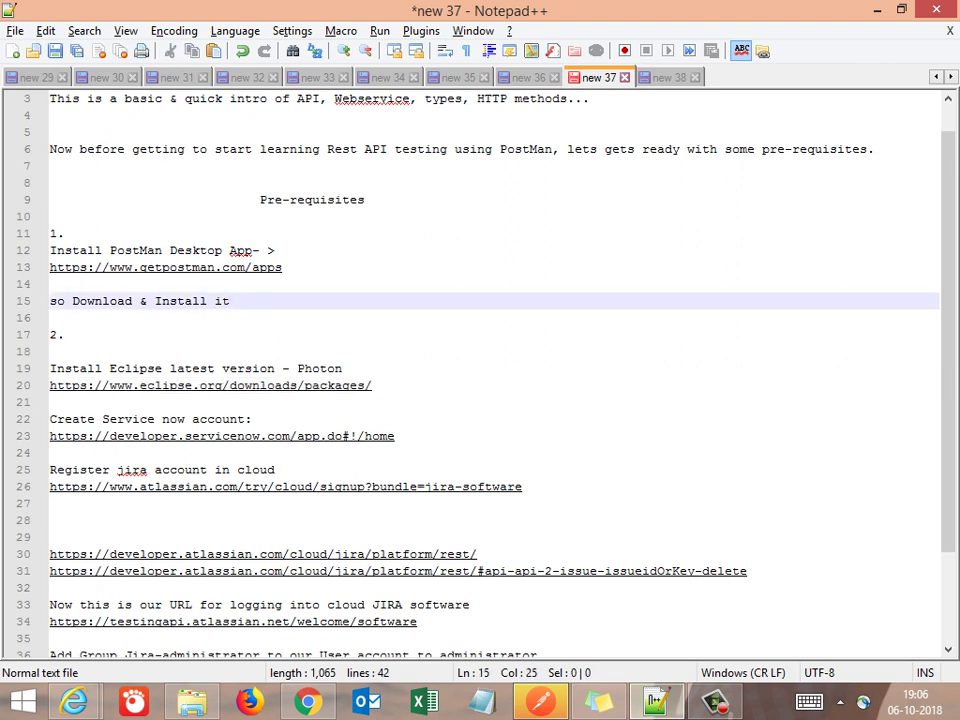
{"action": "key", "text": "shift+Home"}
{"action": "key", "text": "ctrl+c"}
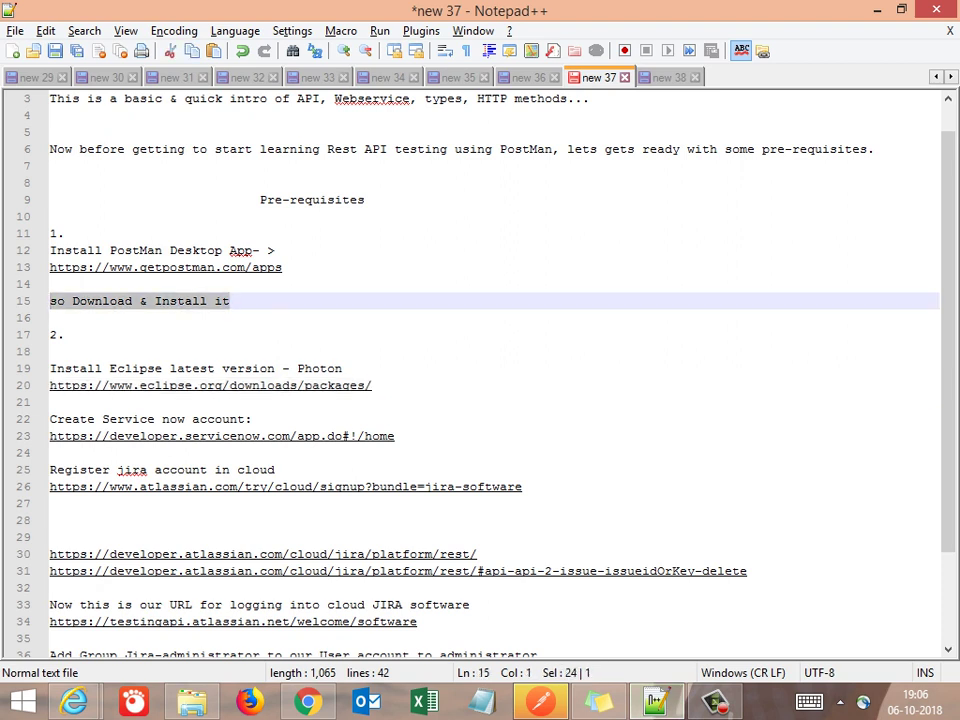
{"action": "key", "text": "Down"}
{"action": "key", "text": "Down"}
{"action": "key", "text": "Down"}
{"action": "key", "text": "Down"}
{"action": "key", "text": "Down"}
{"action": "key", "text": "Down"}
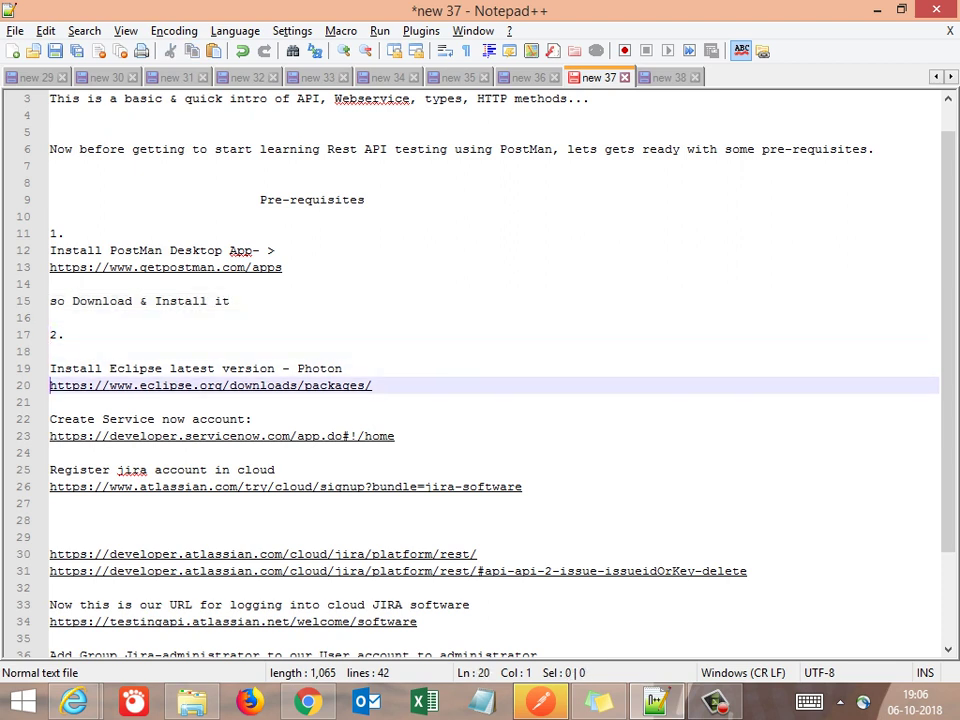
{"action": "left_click", "coordinate": [50, 418]}
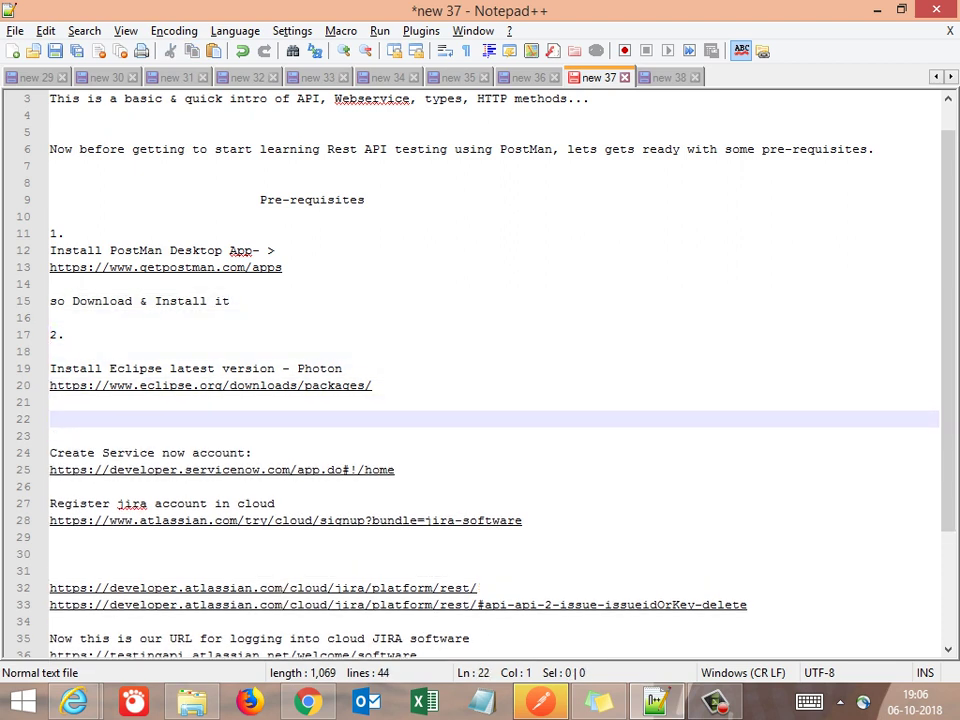
{"action": "key", "text": "ctrl+v"}
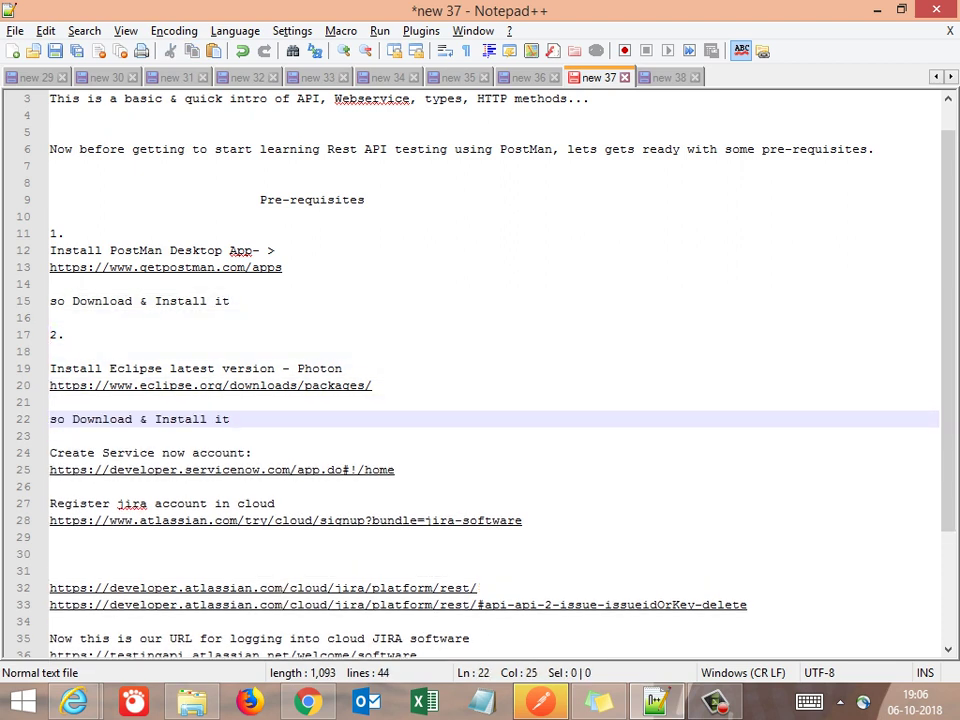
{"action": "key", "text": "Return"}
Start item '3.' on line 24 with a blank line after it
{"action": "left_click", "coordinate": [50, 452]}
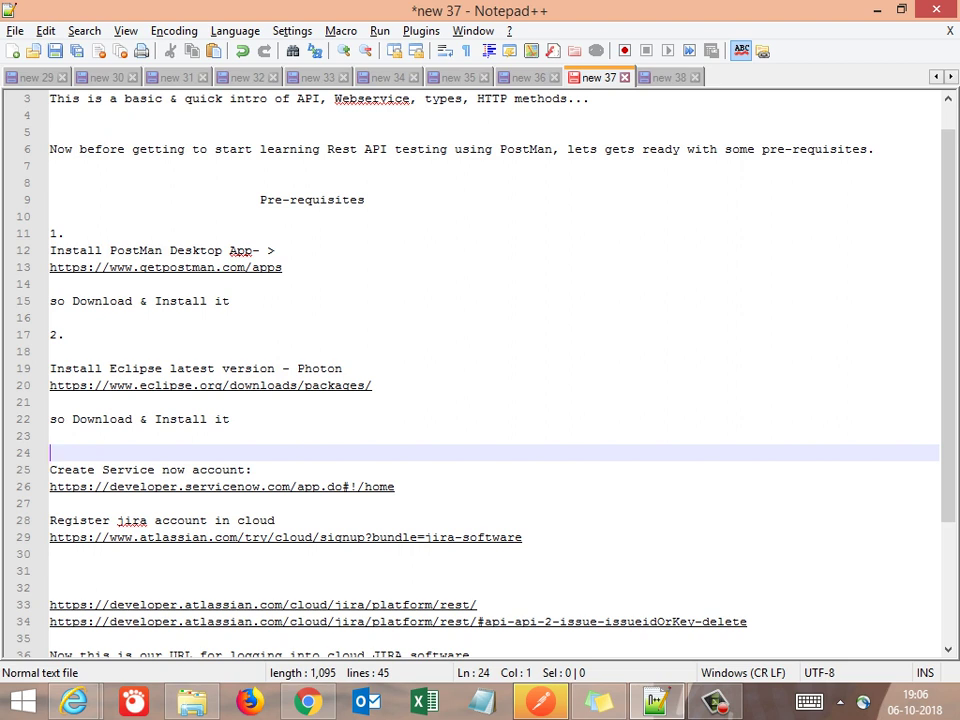
{"action": "type", "text": "3."}
{"action": "key", "text": "Return"}
{"action": "key", "text": "Return"}
Describe Service Now under item 3 as an office incident management tool for raising issue requests
{"action": "key", "text": "Up"}
{"action": "key", "text": "Up"}
{"action": "key", "text": "Up"}
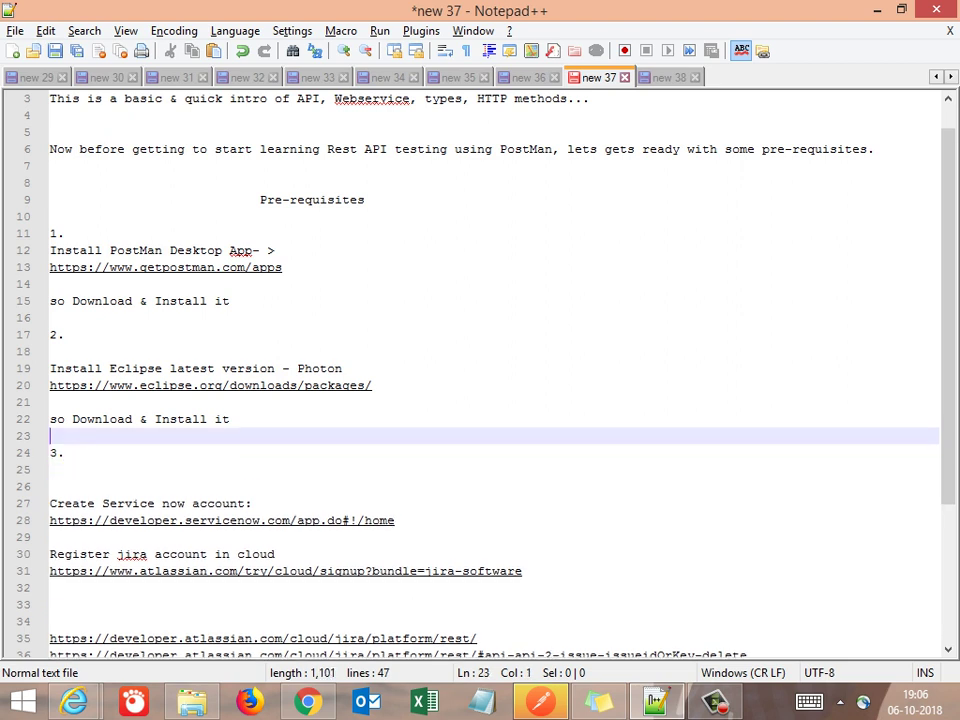
{"action": "key", "text": "Down"}
{"action": "left_click", "coordinate": [50, 469]}
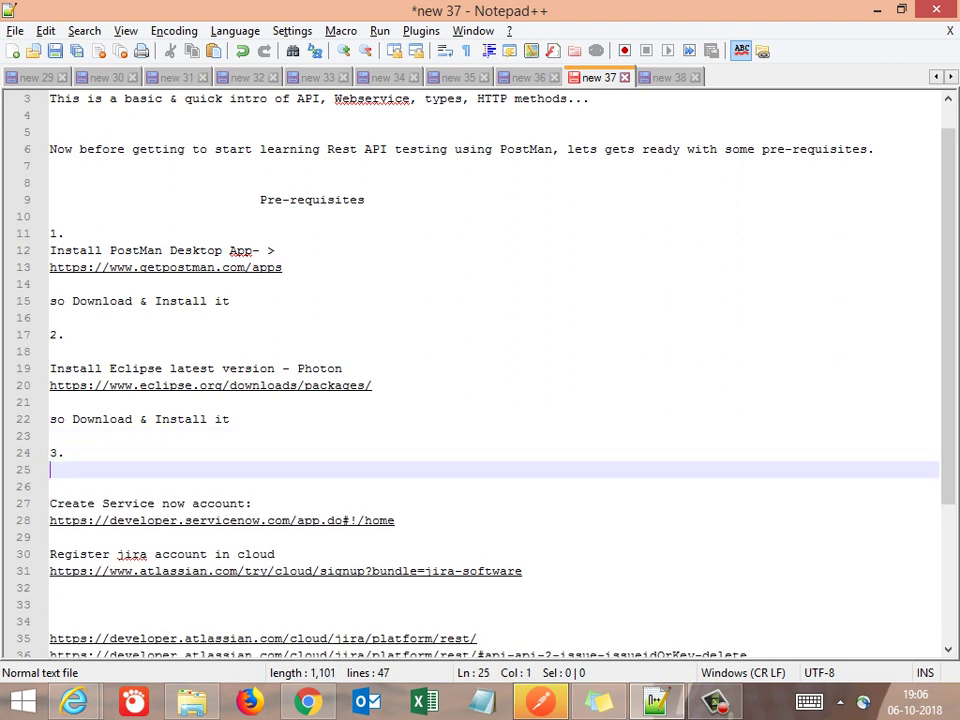
{"action": "type", "text": "For our genera"}
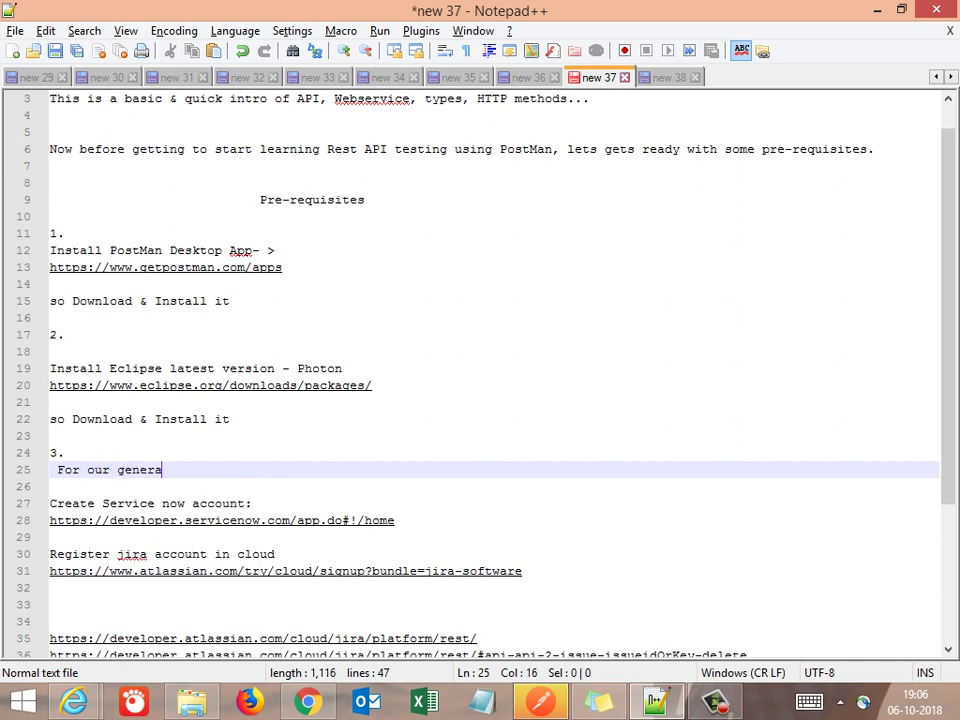
{"action": "type", "text": "l practive, we can"}
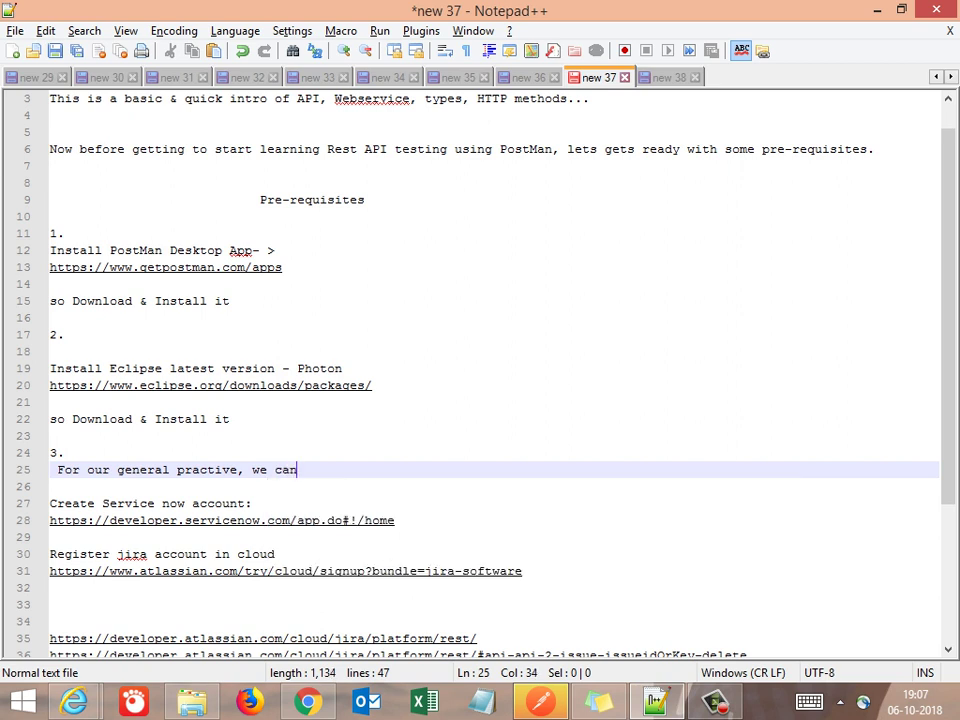
{"action": "type", "text": " use S"}
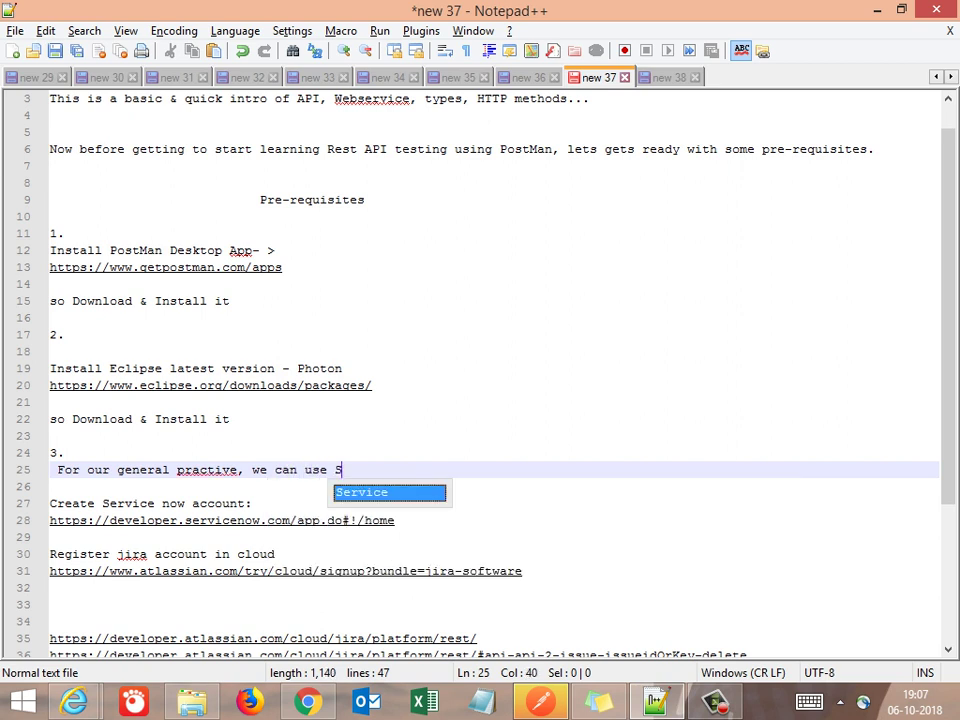
{"action": "type", "text": "ervice Now"}
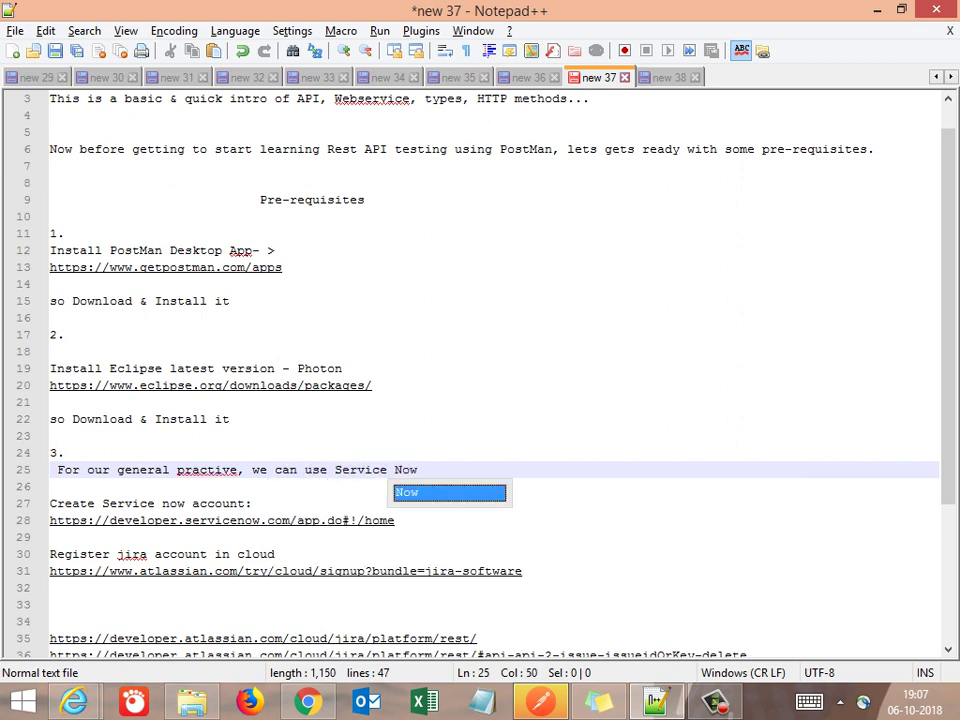
{"action": "type", "text": " - "}
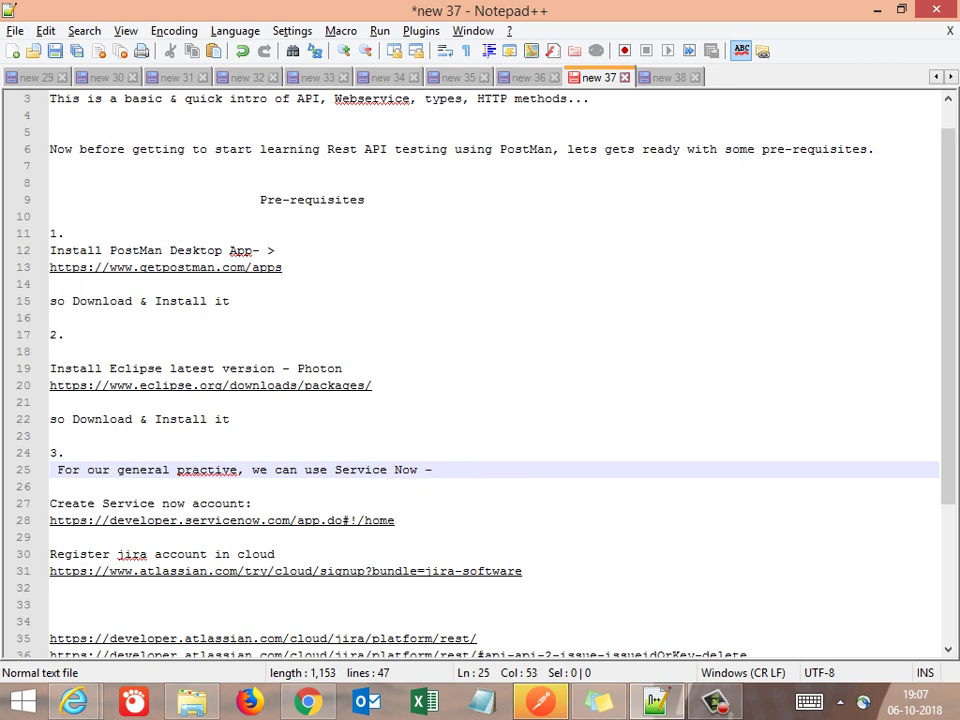
{"action": "type", "text": "which is much like"}
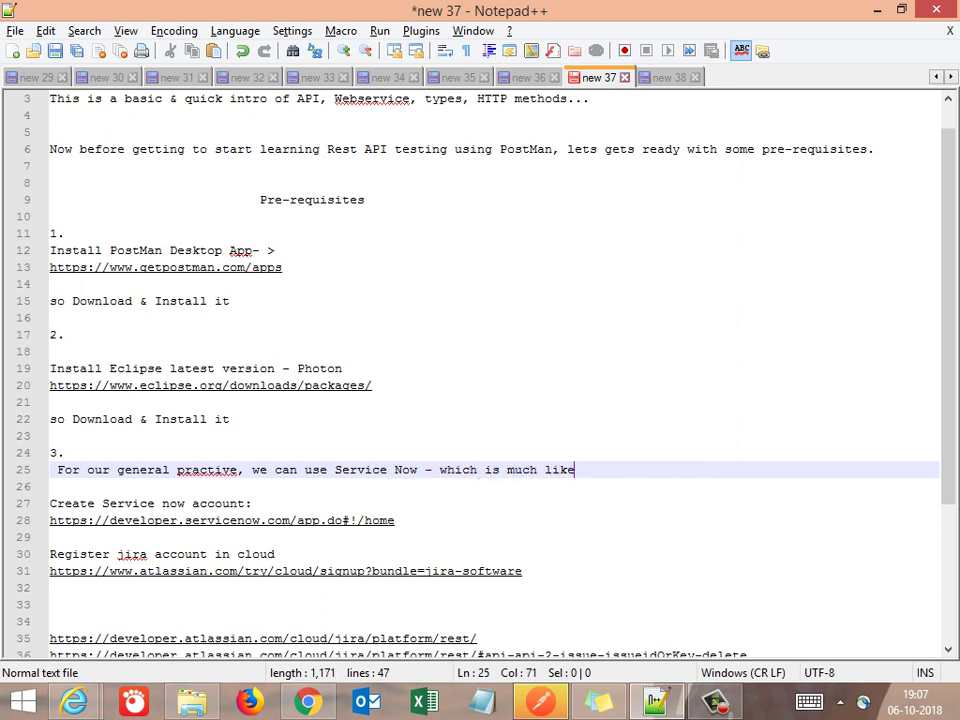
{"action": "type", "text": " an inncident"}
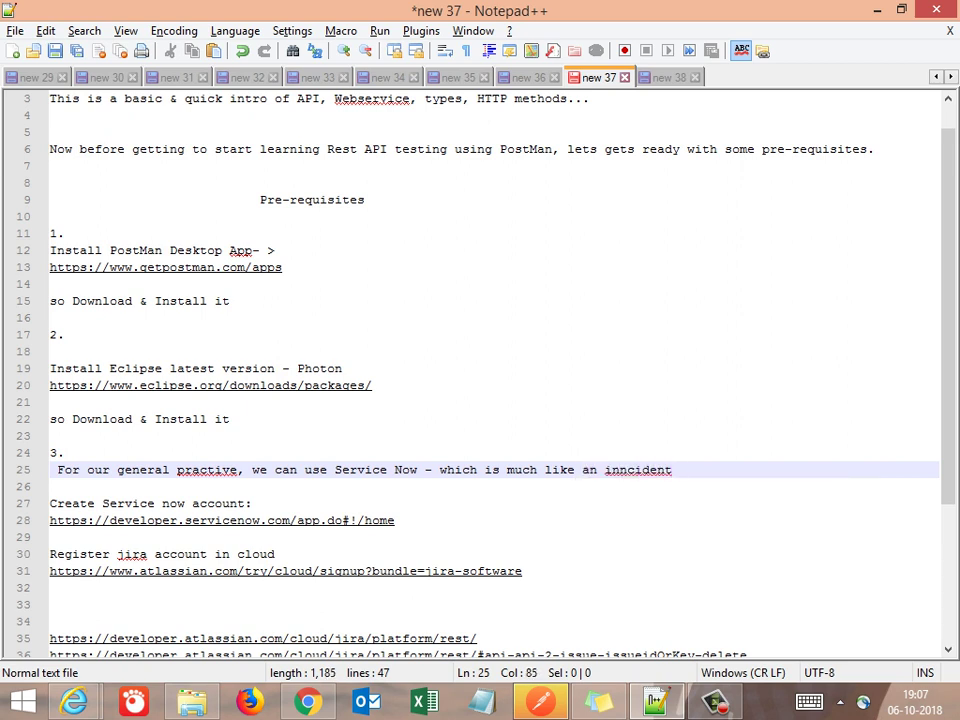
{"action": "key", "text": "BackSpace"}
{"action": "key", "text": "BackSpace"}
{"action": "key", "text": "BackSpace"}
{"action": "key", "text": "BackSpace"}
{"action": "key", "text": "BackSpace"}
{"action": "key", "text": "BackSpace"}
{"action": "key", "text": "BackSpace"}
{"action": "key", "text": "BackSpace"}
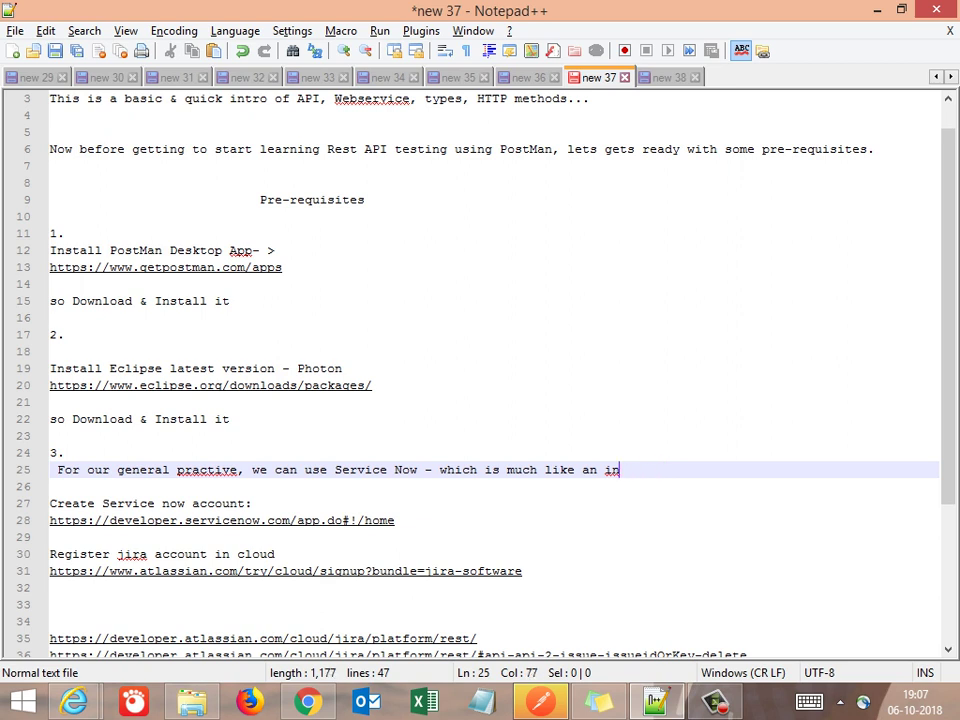
{"action": "type", "text": "cident managemen"}
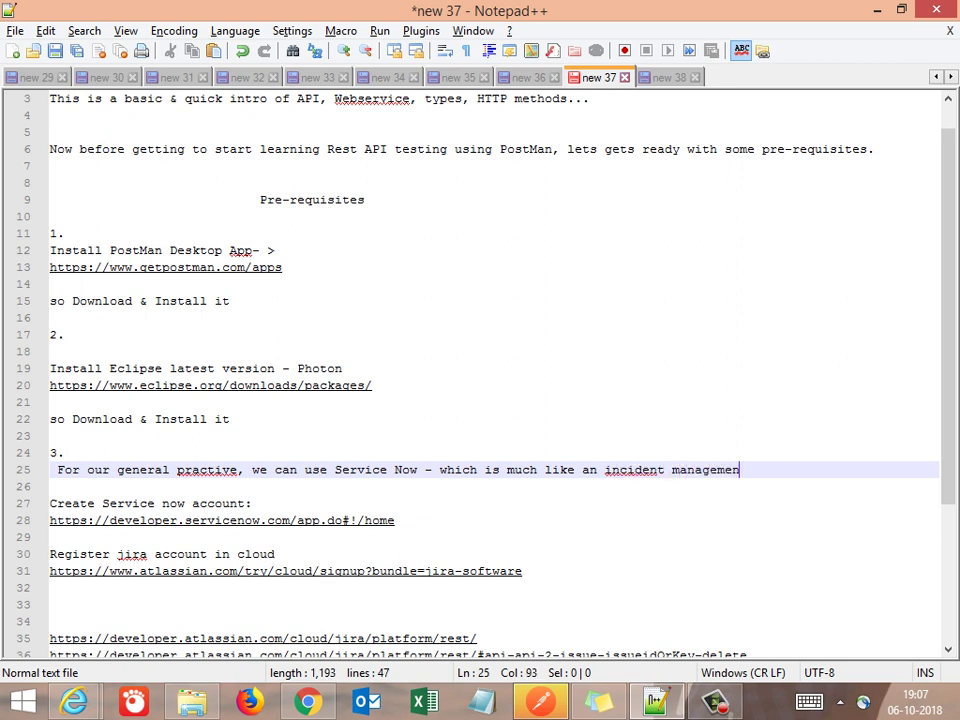
{"action": "type", "text": "t tool "}
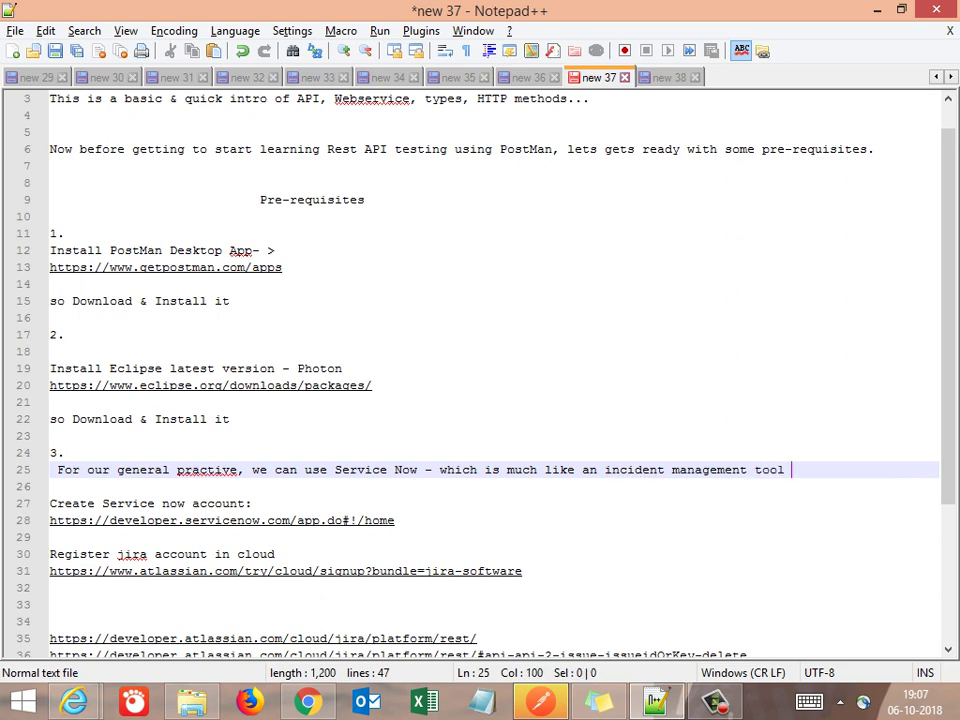
{"action": "type", "text": "used "}
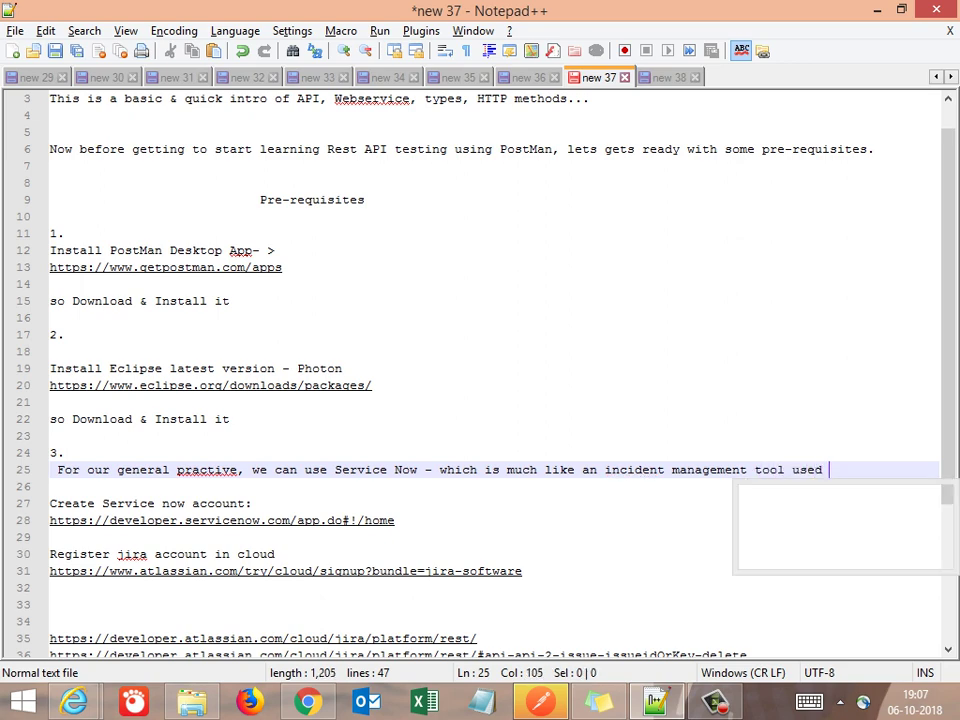
{"action": "type", "text": "in our offices"}
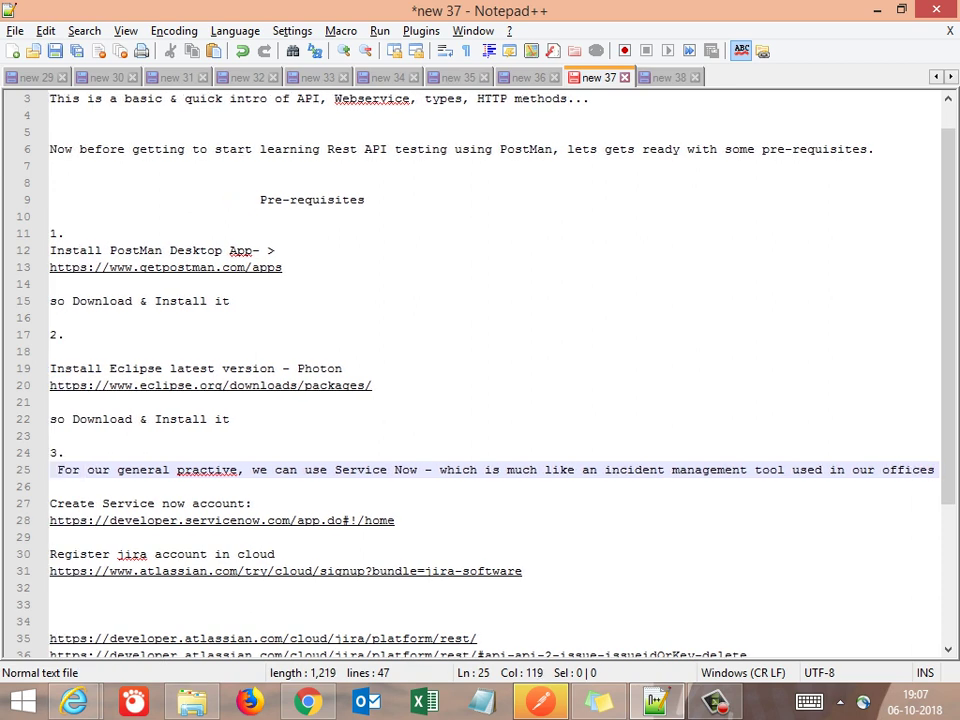
{"action": "key", "text": "BackSpace"}
{"action": "type", "text": "fro ra"}
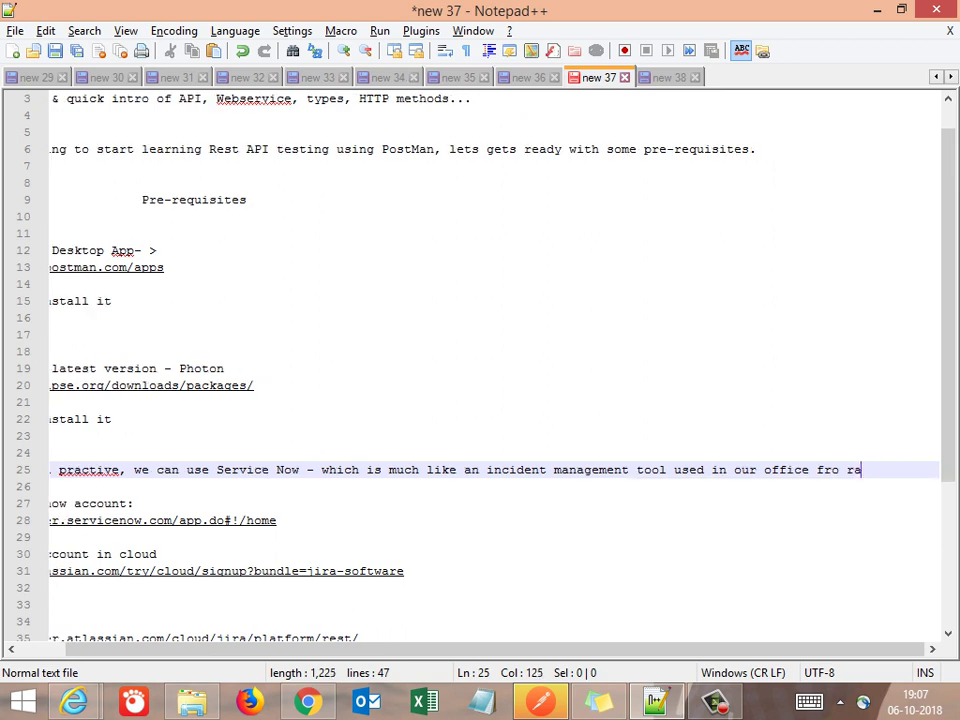
{"action": "type", "text": "ising a "}
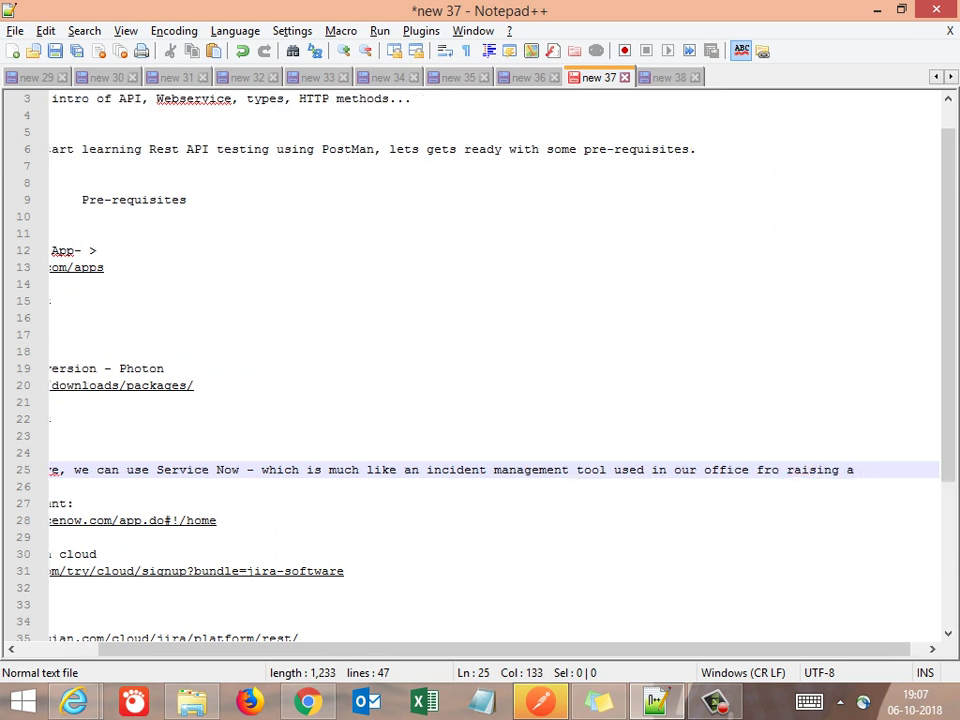
{"action": "type", "text": "n is"}
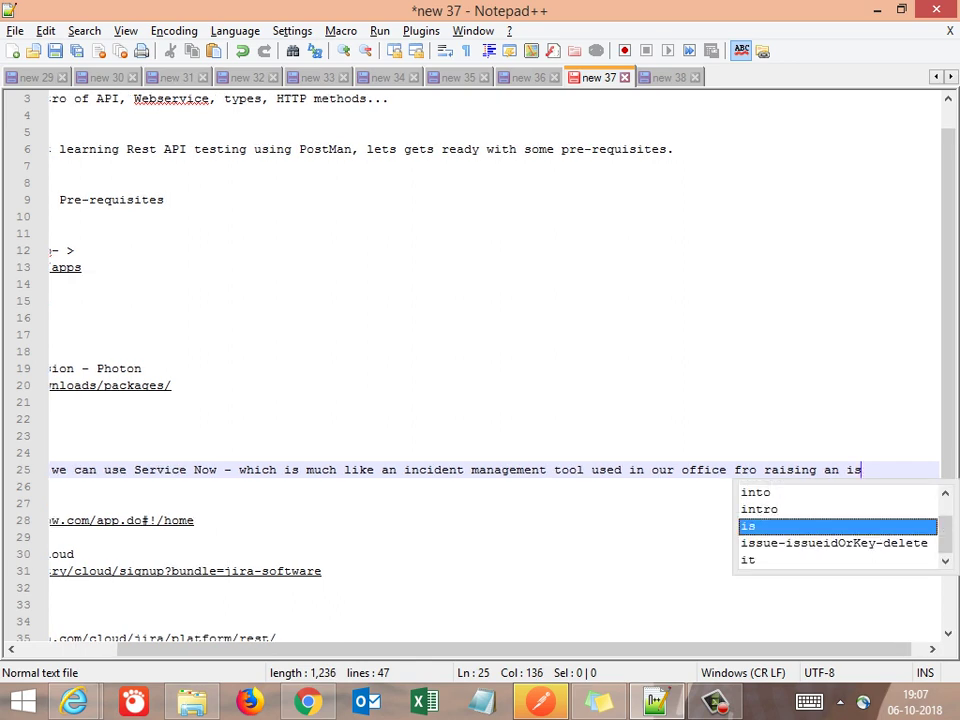
{"action": "type", "text": "sue"}
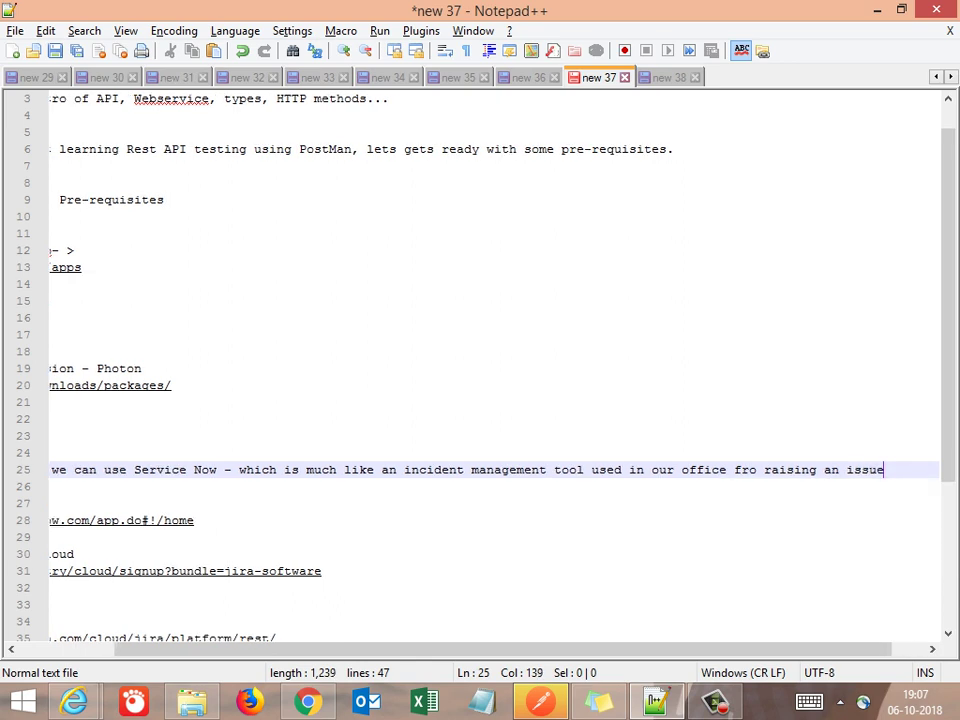
{"action": "type", "text": " request"}
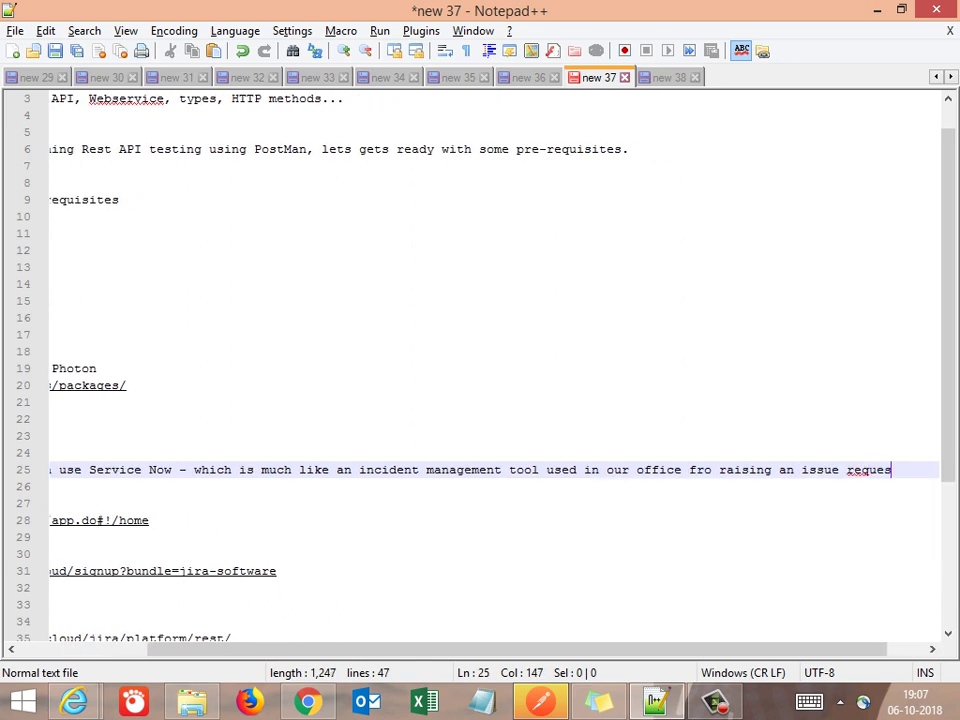
{"action": "key", "text": "Left"}
{"action": "type", "text": "."}
Select the ServiceNow developer URL on line 28 and switch to Internet Explorer
{"action": "key", "text": "Down"}
{"action": "key", "text": "Down"}
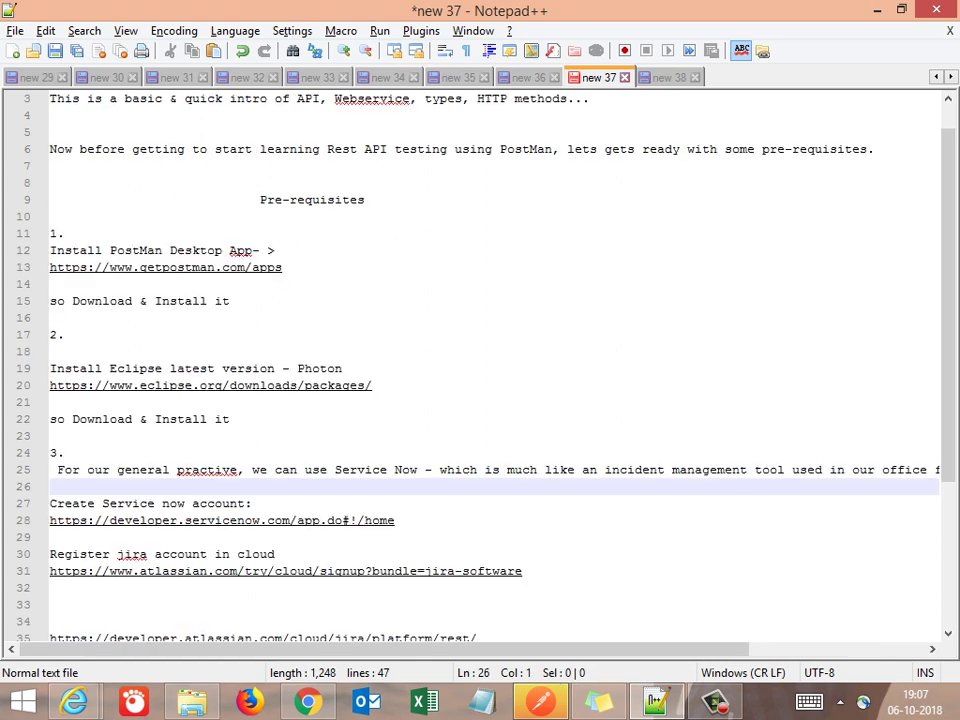
{"action": "key", "text": "Up"}
{"action": "key", "text": "Down"}
{"action": "key", "text": "Down"}
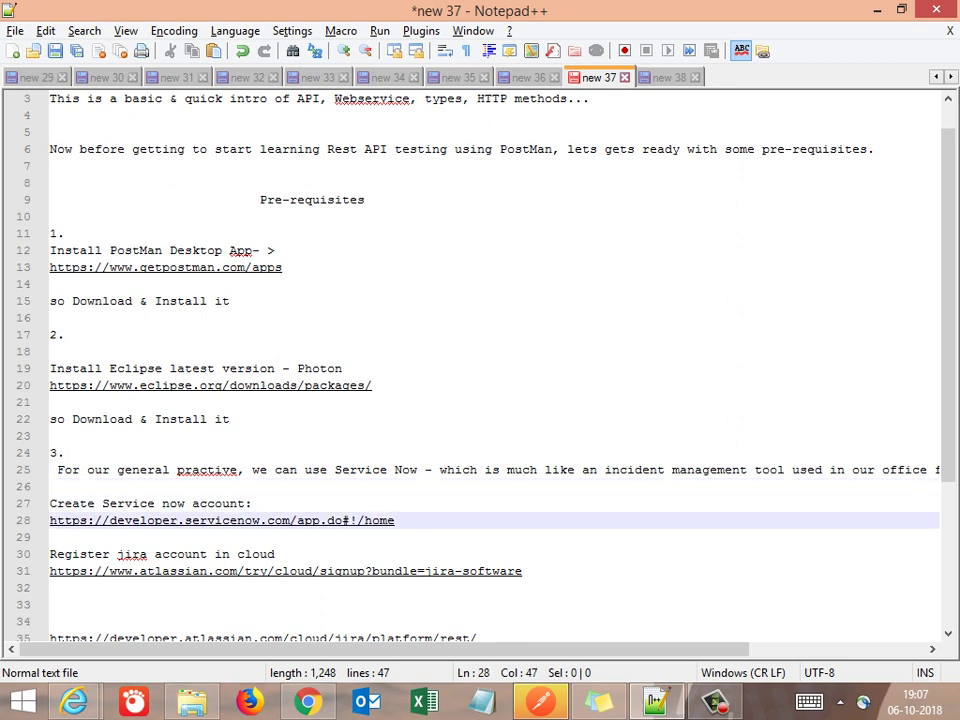
{"action": "key", "text": "ctrl+Home"}
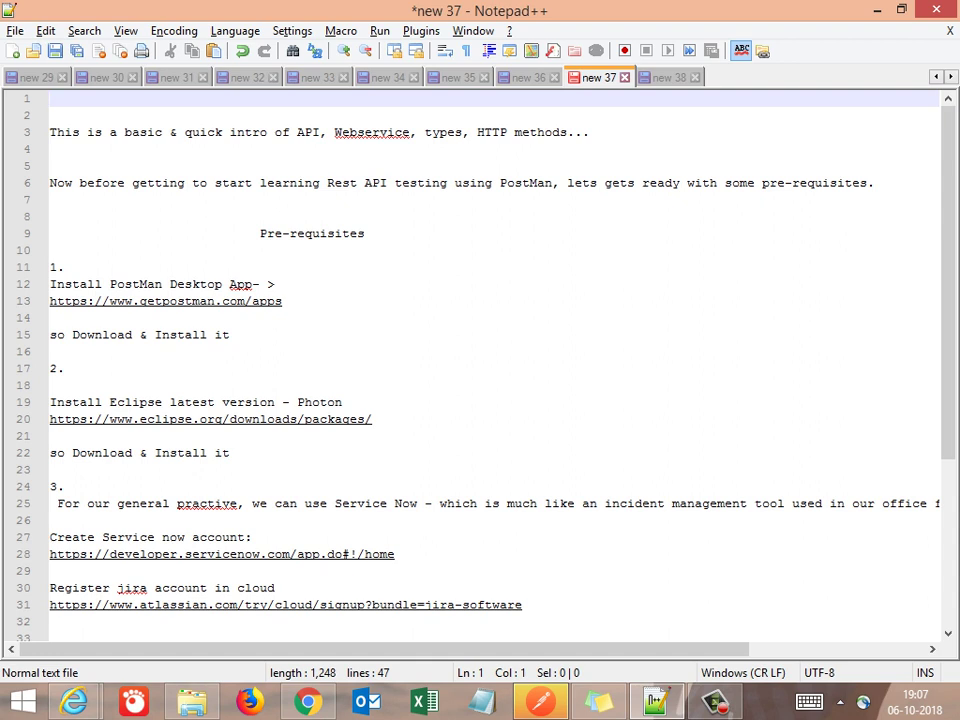
{"action": "left_click", "coordinate": [395, 553]}
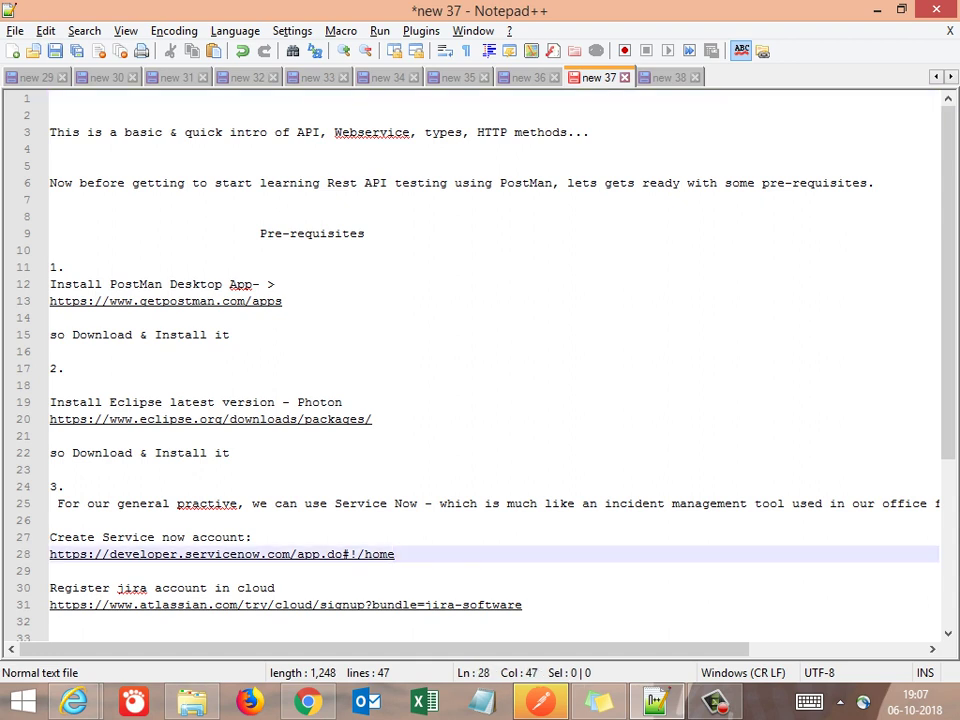
{"action": "key", "text": "shift+Home"}
{"action": "key", "text": "ctrl+c"}
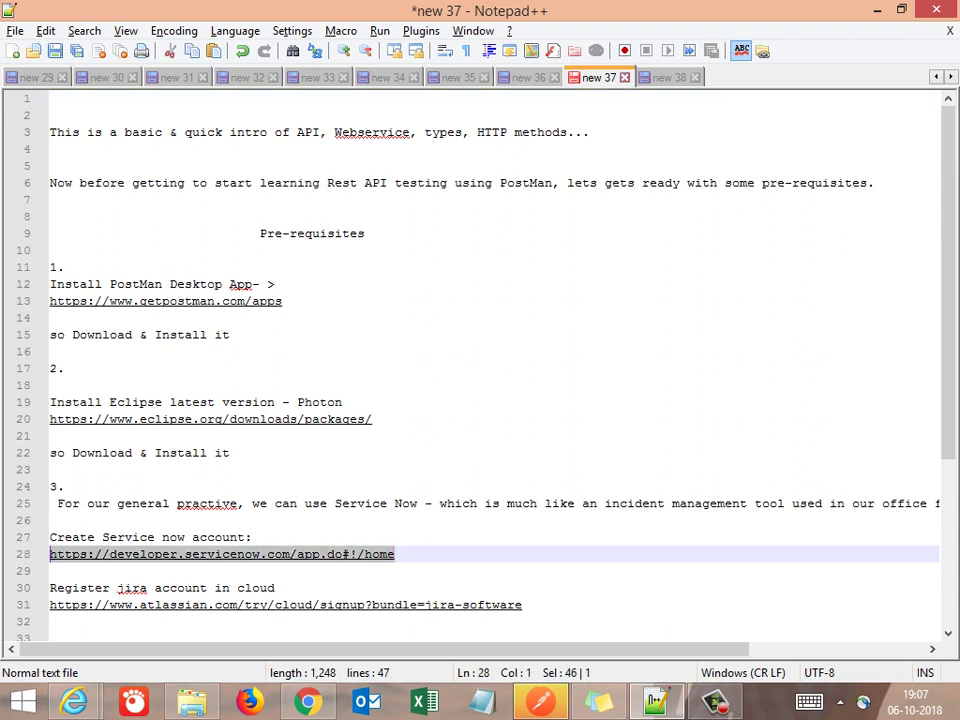
{"action": "key", "text": "alt+Tab"}
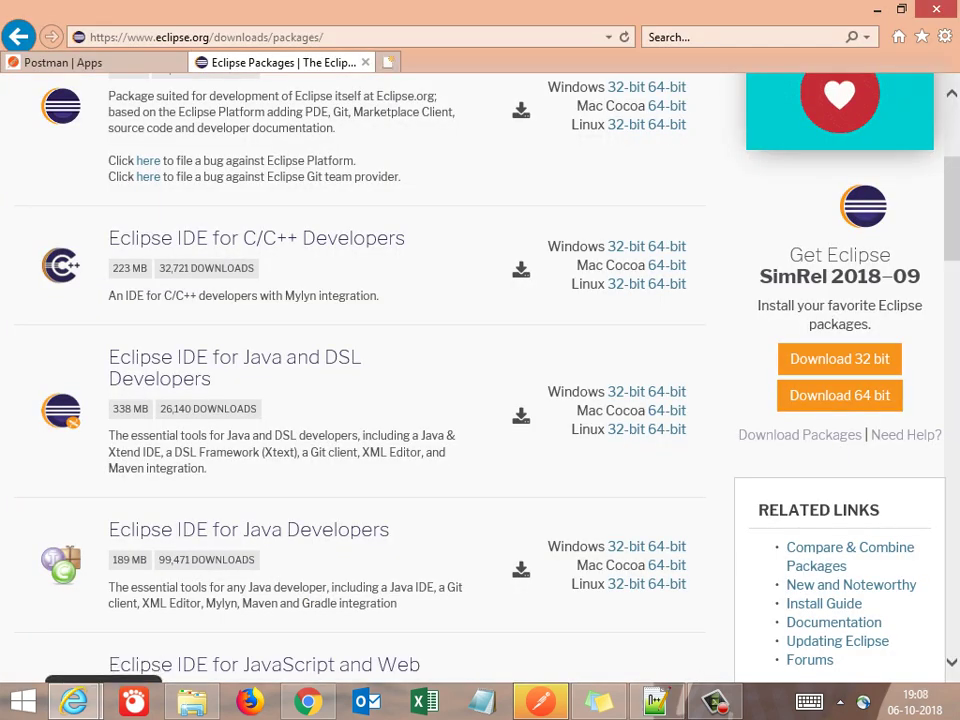
Load the ServiceNow Developer Site sign-in page from the copied URL in a new tab
{"action": "key", "text": "ctrl+t"}
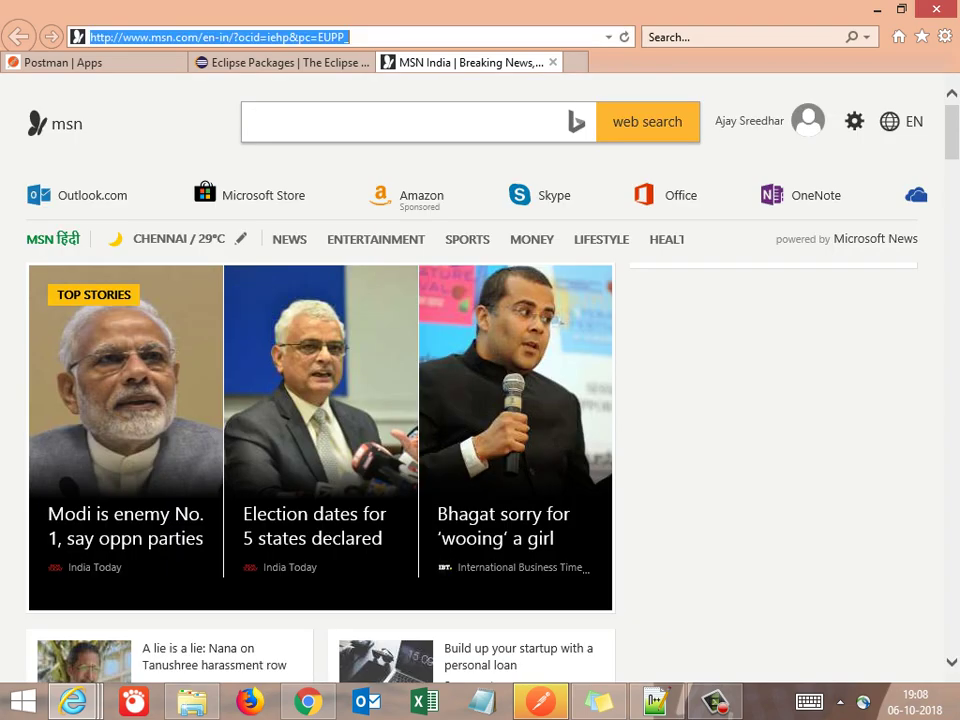
{"action": "key", "text": "ctrl+v"}
{"action": "key", "text": "Return"}
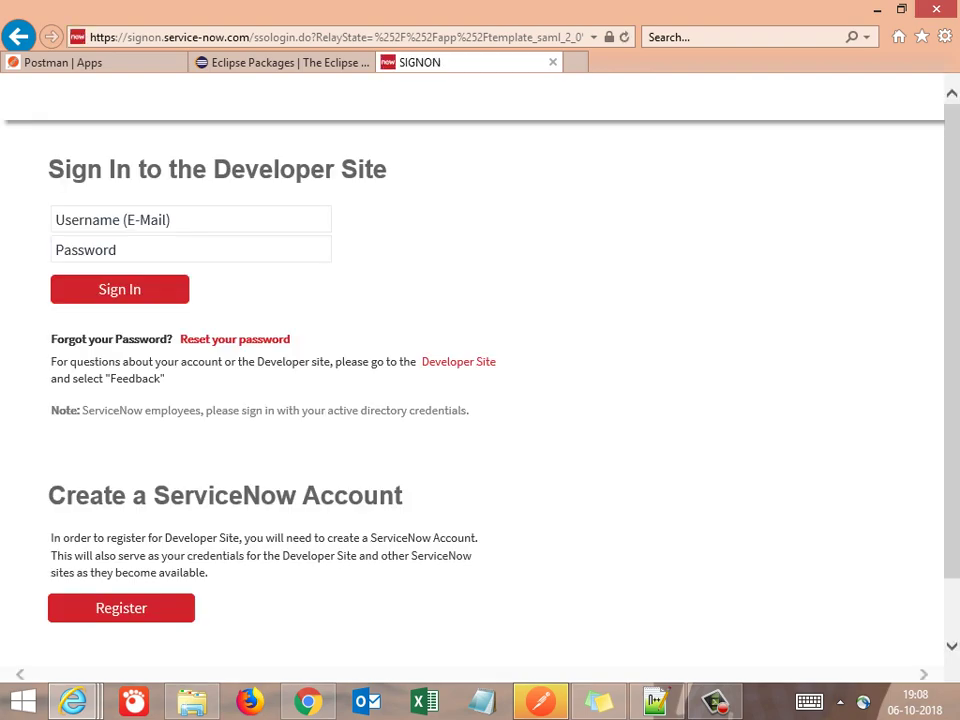
{"action": "key", "text": "alt+Tab"}
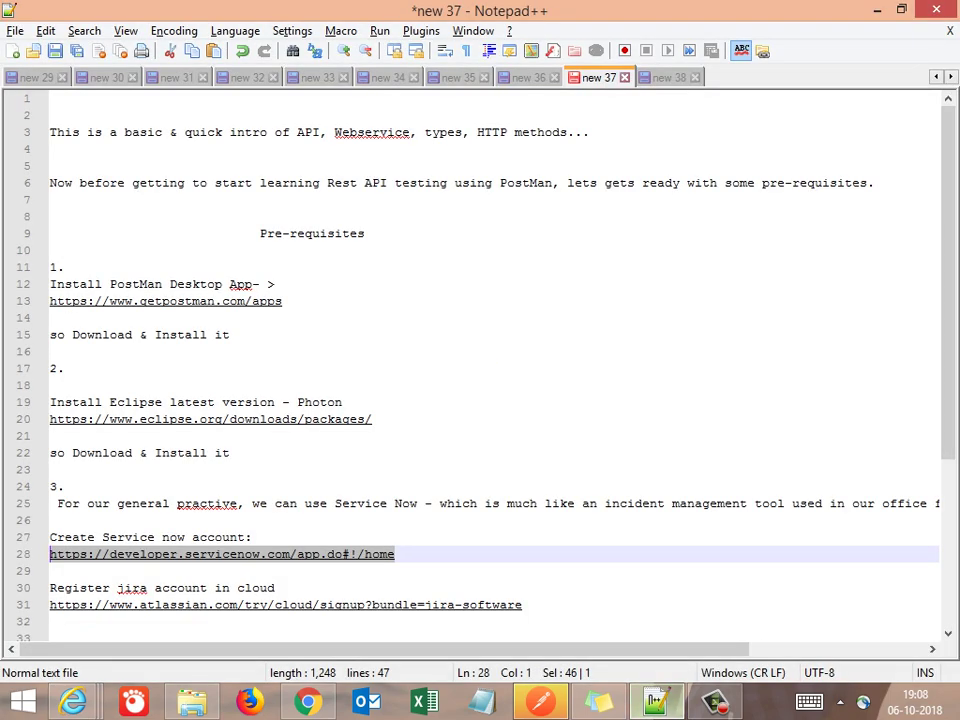
Add the note 'once registration is done, try to login.' below the ServiceNow account URL
{"action": "left_click", "coordinate": [52, 571]}
{"action": "key", "text": "Return"}
{"action": "key", "text": "Return"}
{"action": "key", "text": "Return"}
{"action": "key", "text": "Return"}
{"action": "key", "text": "Return"}
{"action": "key", "text": "Return"}
{"action": "key", "text": "Return"}
{"action": "key", "text": "Return"}
{"action": "key", "text": "Return"}
{"action": "key", "text": "Return"}
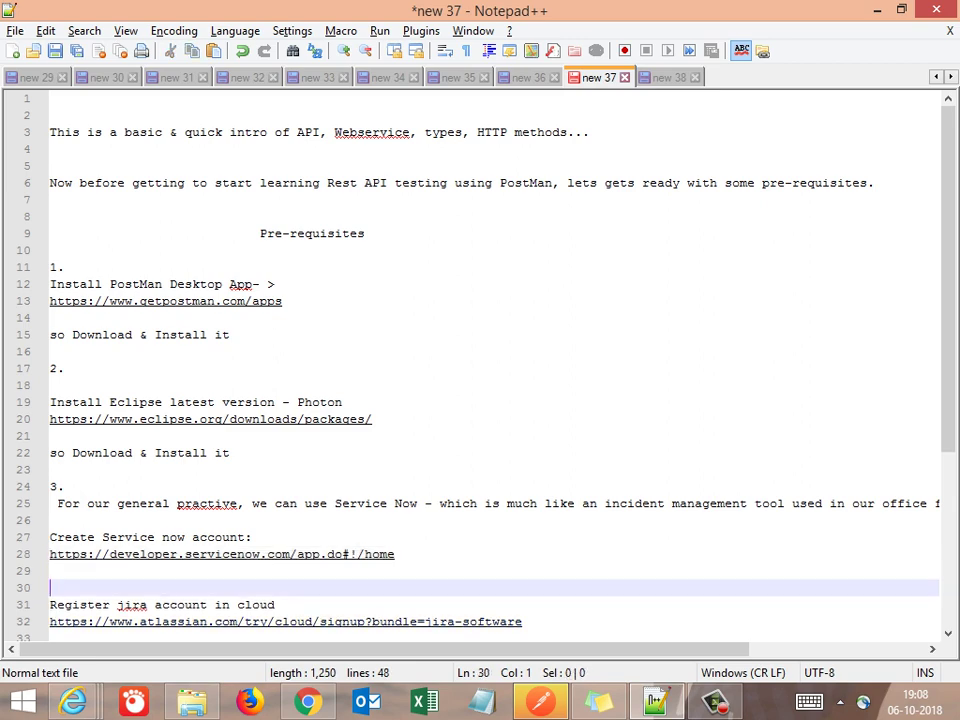
{"action": "key", "text": "Return"}
{"action": "key", "text": "Return"}
{"action": "key", "text": "Return"}
{"action": "key", "text": "Return"}
{"action": "key", "text": "Return"}
{"action": "key", "text": "Return"}
{"action": "key", "text": "Return"}
{"action": "key", "text": "Return"}
{"action": "key", "text": "Return"}
{"action": "key", "text": "Up"}
{"action": "key", "text": "Up"}
{"action": "key", "text": "Up"}
{"action": "key", "text": "Up"}
{"action": "key", "text": "Up"}
{"action": "key", "text": "Up"}
{"action": "key", "text": "Up"}
{"action": "key", "text": "Up"}
{"action": "key", "text": "Up"}
{"action": "key", "text": "Up"}
{"action": "key", "text": "Up"}
{"action": "key", "text": "Up"}
{"action": "key", "text": "Up"}
{"action": "key", "text": "Up"}
{"action": "key", "text": "Up"}
{"action": "key", "text": "Up"}
{"action": "key", "text": "Up"}
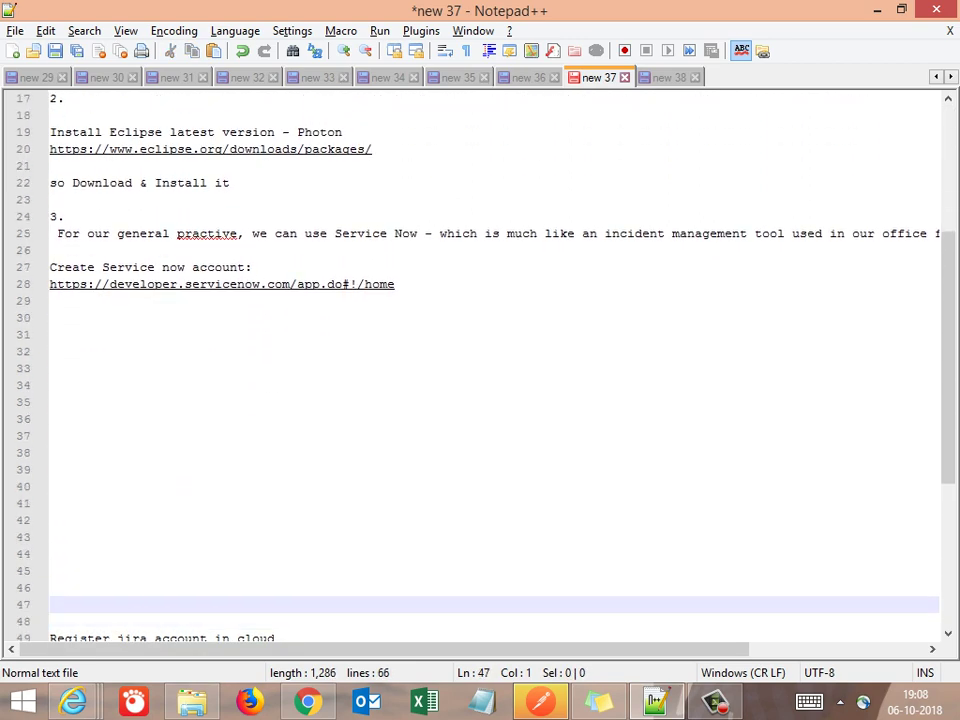
{"action": "key", "text": "Down"}
{"action": "key", "text": "Up"}
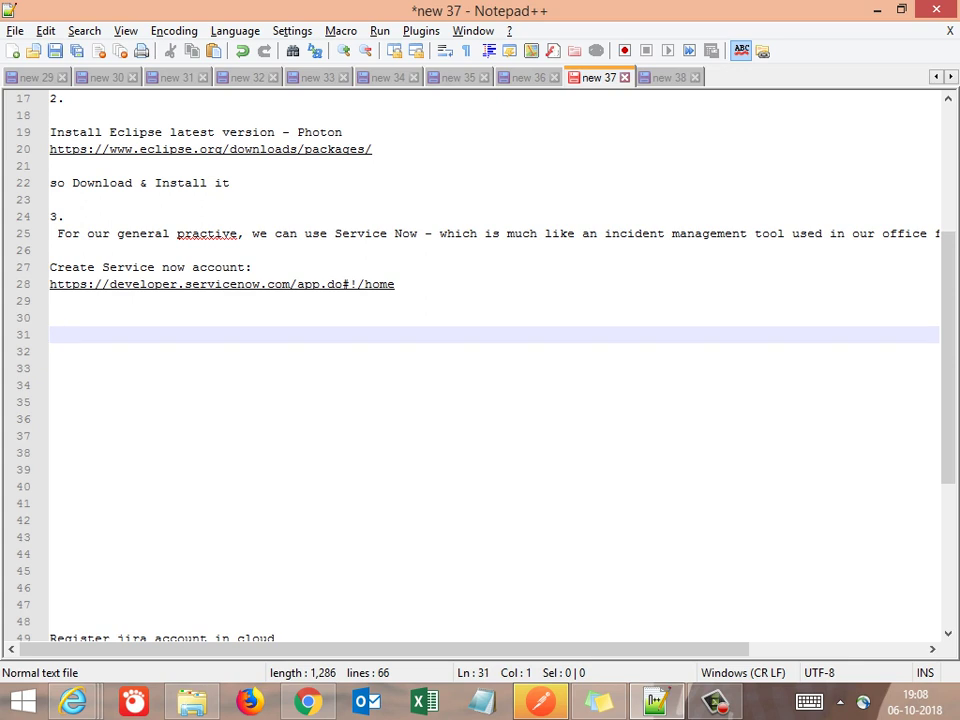
{"action": "type", "text": "once re"}
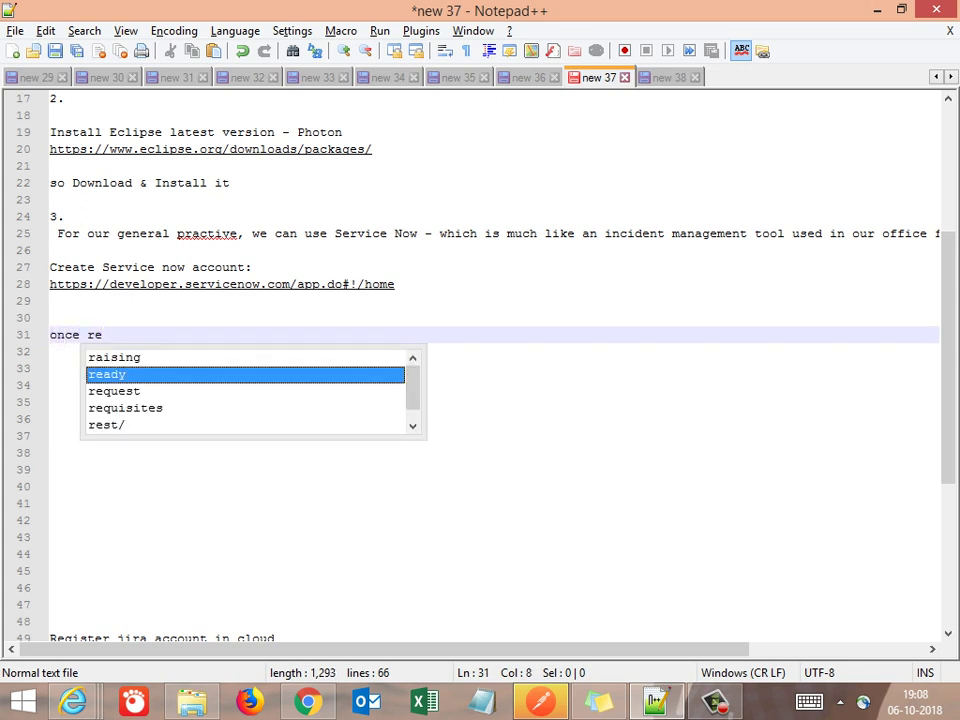
{"action": "type", "text": "gistration i"}
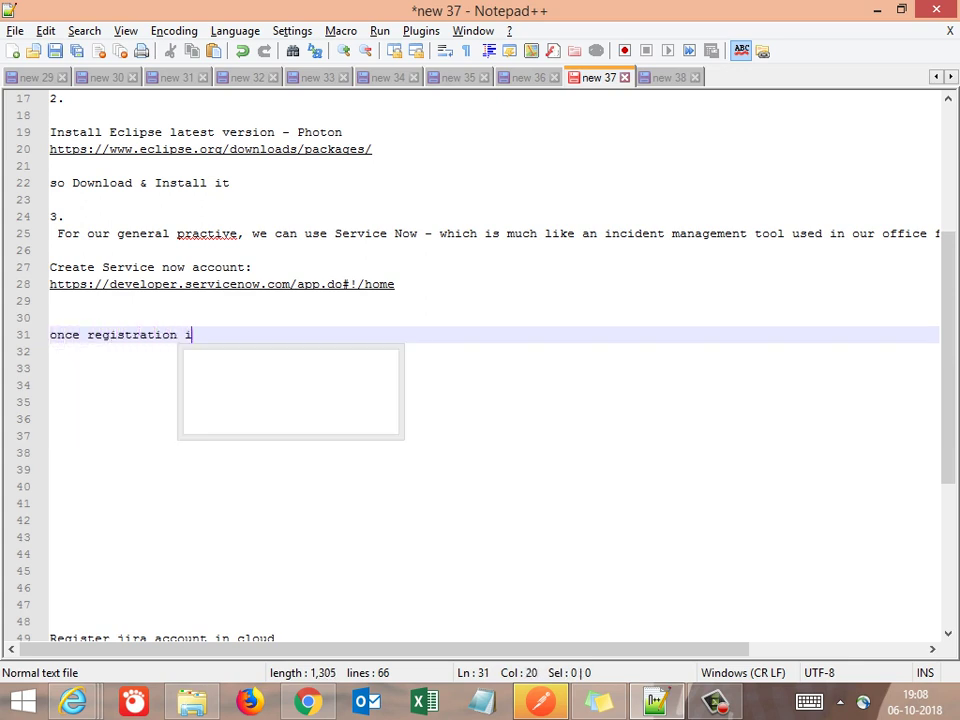
{"action": "type", "text": "s done"}
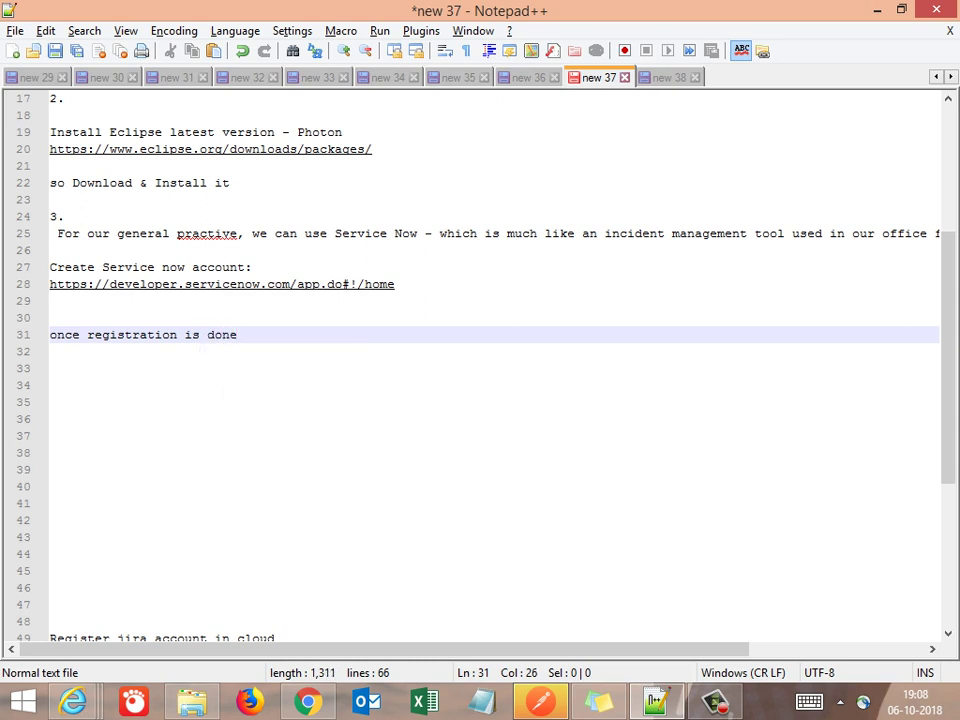
{"action": "type", "text": ", try to log"}
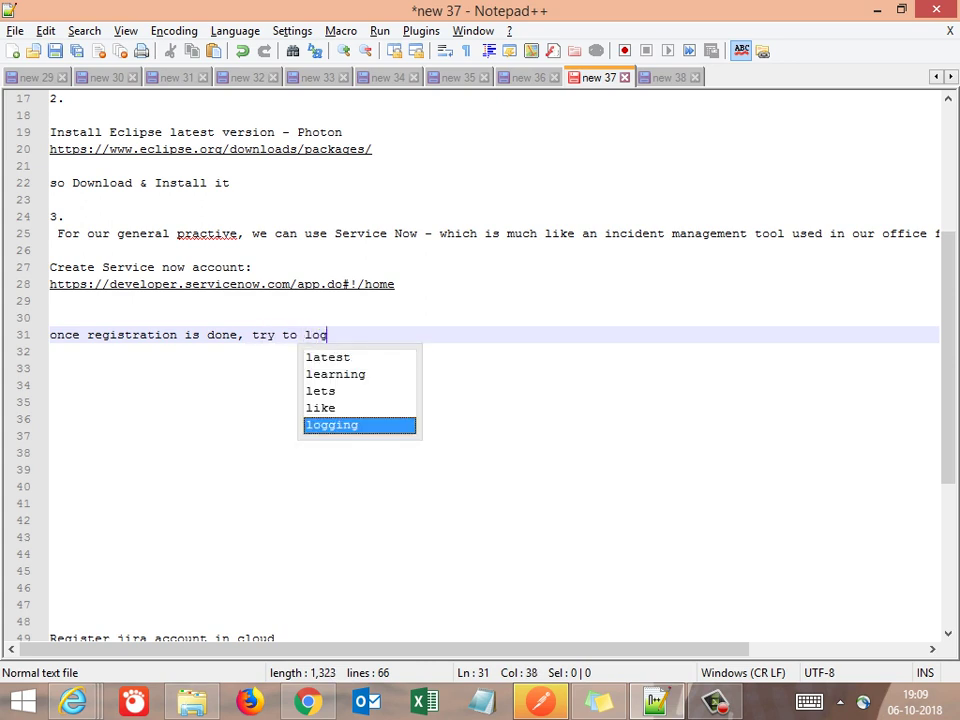
{"action": "type", "text": "in."}
{"action": "key", "text": "Return"}
{"action": "key", "text": "Return"}
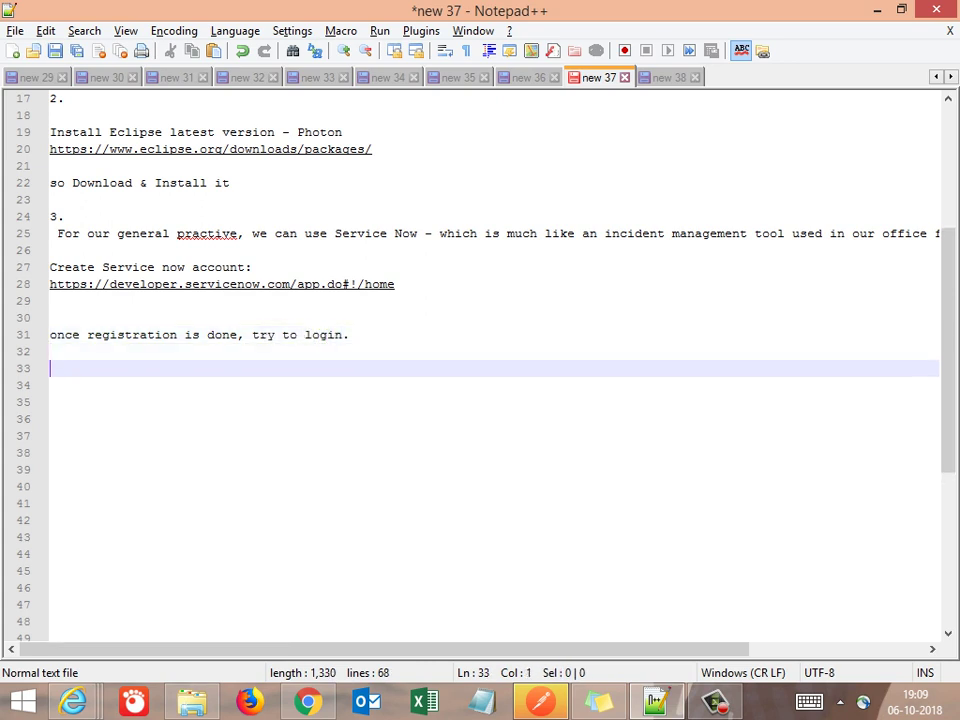
Add a note that an account already exists and login will show a brief navigation, fixing typos
{"action": "type", "text": "i had a"}
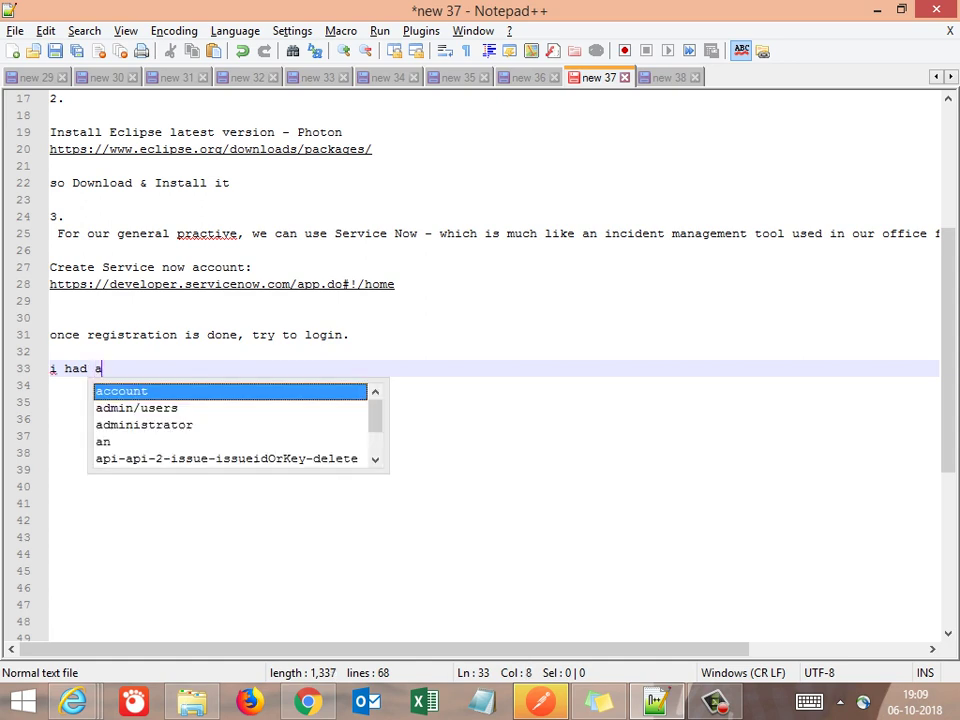
{"action": "type", "text": "lready c"}
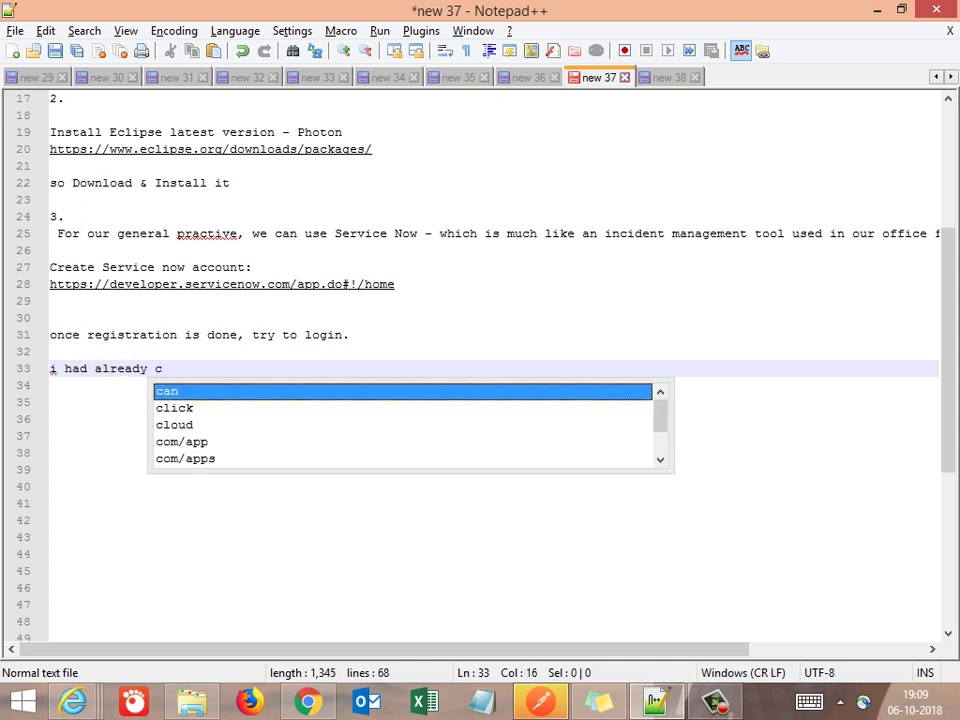
{"action": "type", "text": "reated an acc"}
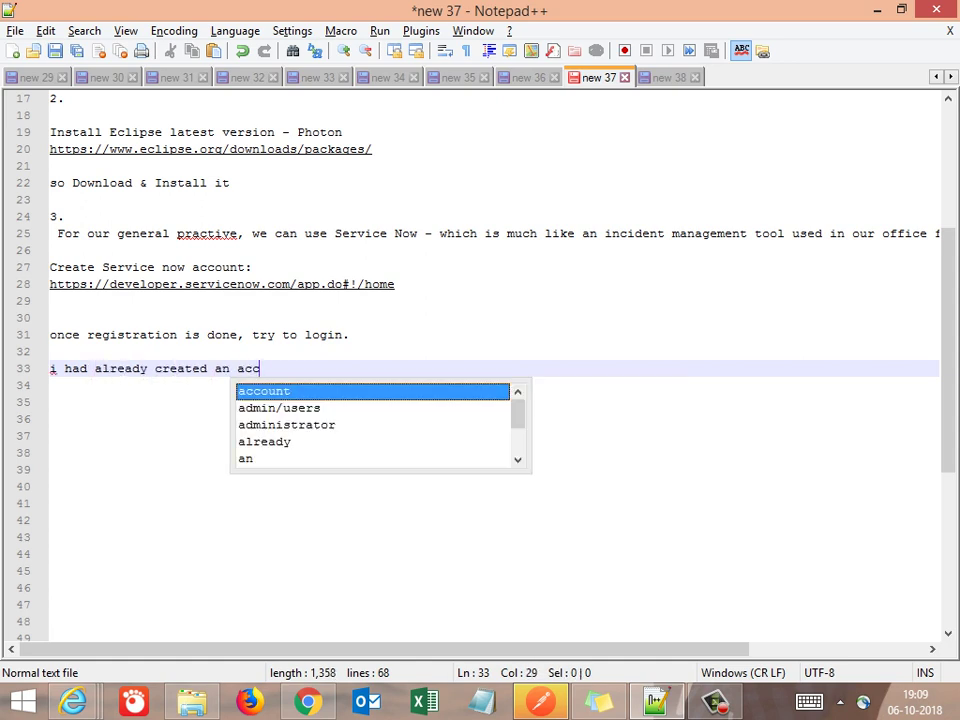
{"action": "type", "text": "ount, so i will "}
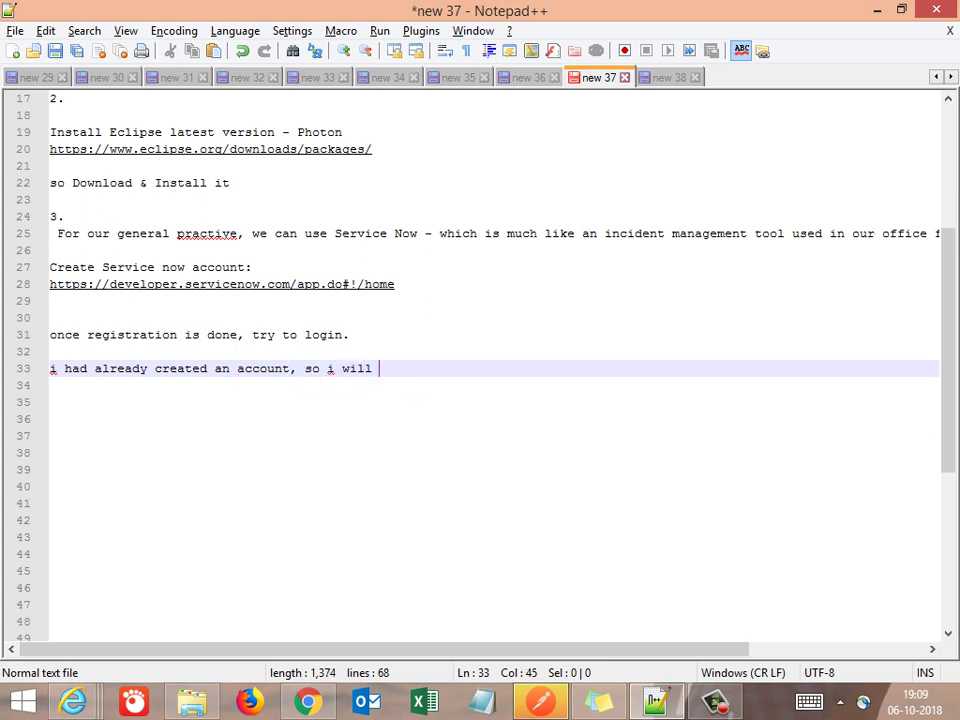
{"action": "type", "text": "logi"}
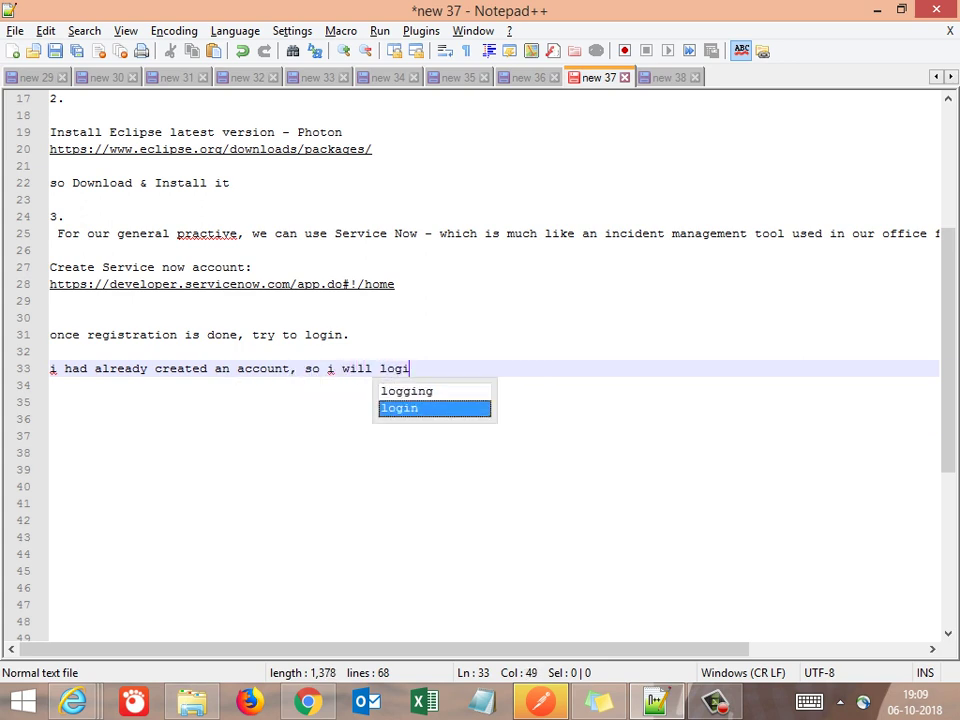
{"action": "type", "text": "n show "}
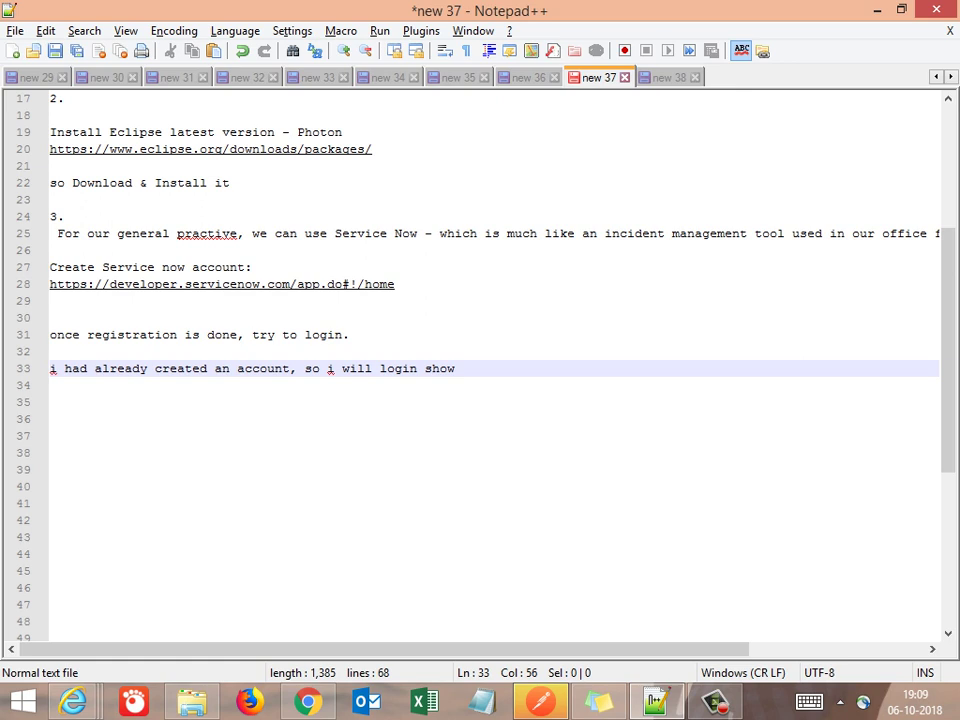
{"action": "type", "text": "a brief naviagt"}
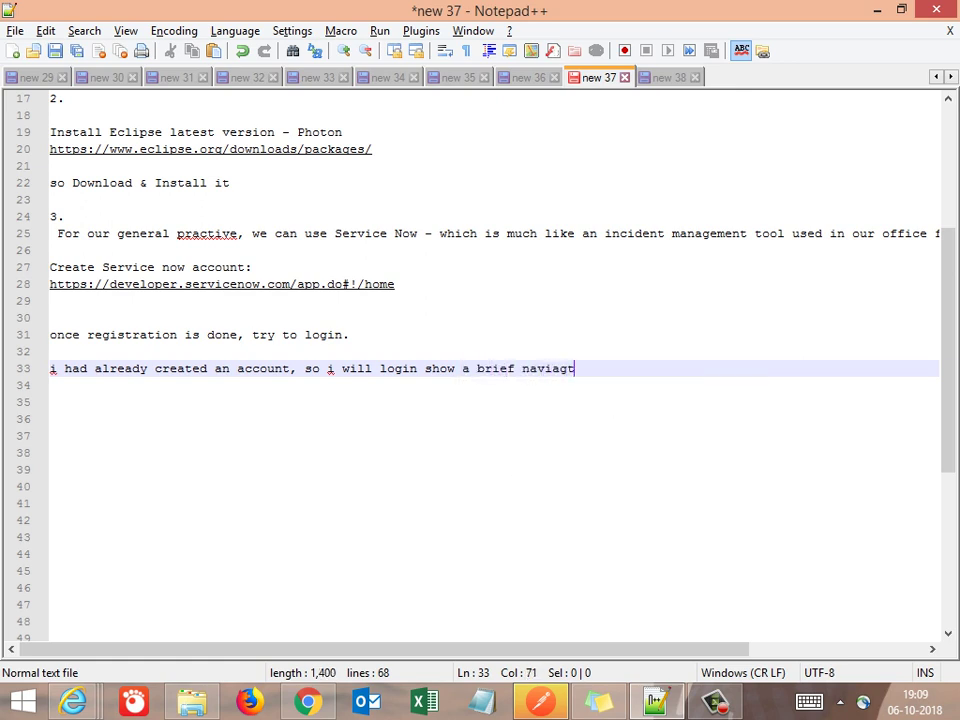
{"action": "type", "text": "ion"}
{"action": "key", "text": "Left"}
{"action": "key", "text": "Left"}
{"action": "key", "text": "Left"}
{"action": "key", "text": "Left"}
{"action": "key", "text": "Left"}
{"action": "key", "text": "Left"}
{"action": "key", "text": "Left"}
{"action": "key", "text": "Left"}
{"action": "key", "text": "Left"}
{"action": "key", "text": "Right"}
{"action": "key", "text": "Right"}
{"action": "key", "text": "Delete"}
{"action": "key", "text": "End"}
{"action": "key", "text": "Left"}
{"action": "key", "text": "Left"}
{"action": "key", "text": "Left"}
{"action": "key", "text": "Left"}
{"action": "type", "text": "a"}
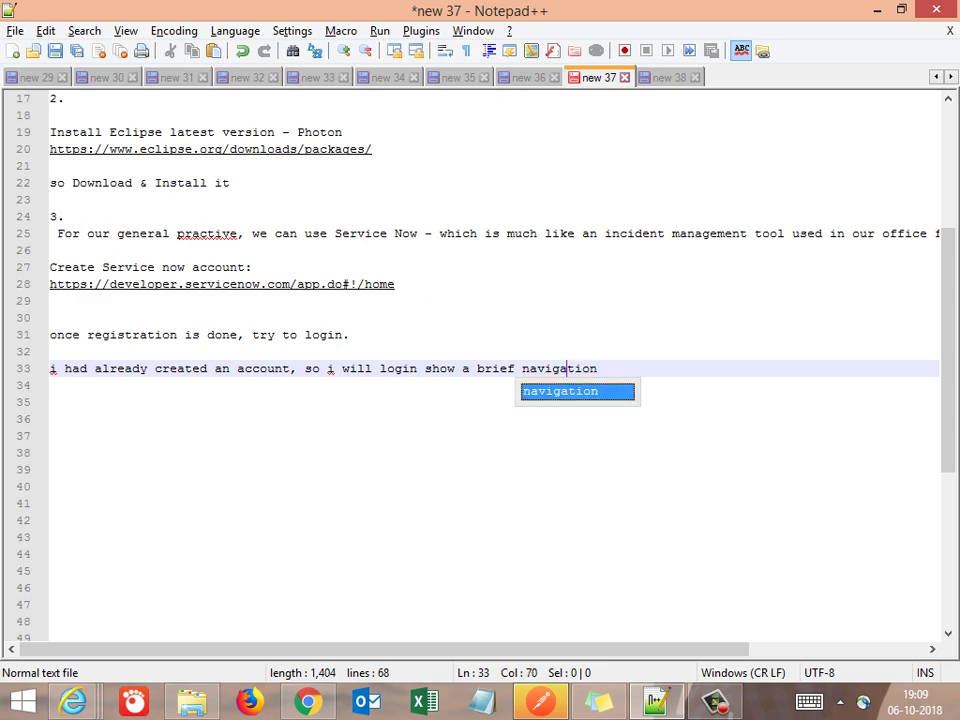
{"action": "key", "text": "alt+Tab"}
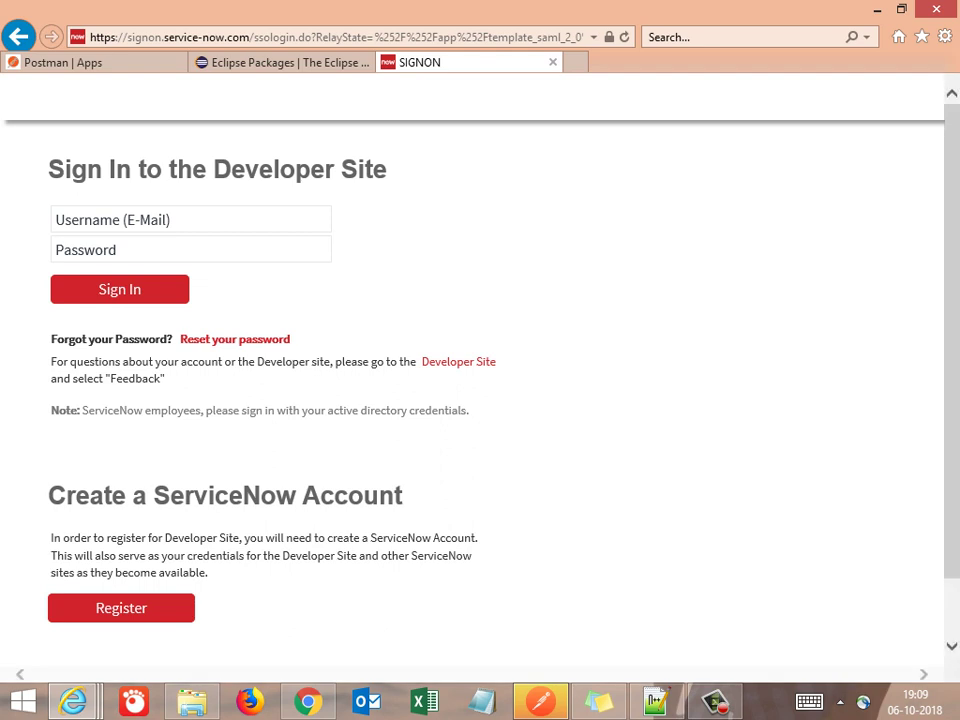
Sign in to the ServiceNow Developer Site with the account e-mail and password, then return to the notes
{"action": "left_click", "coordinate": [190, 219]}
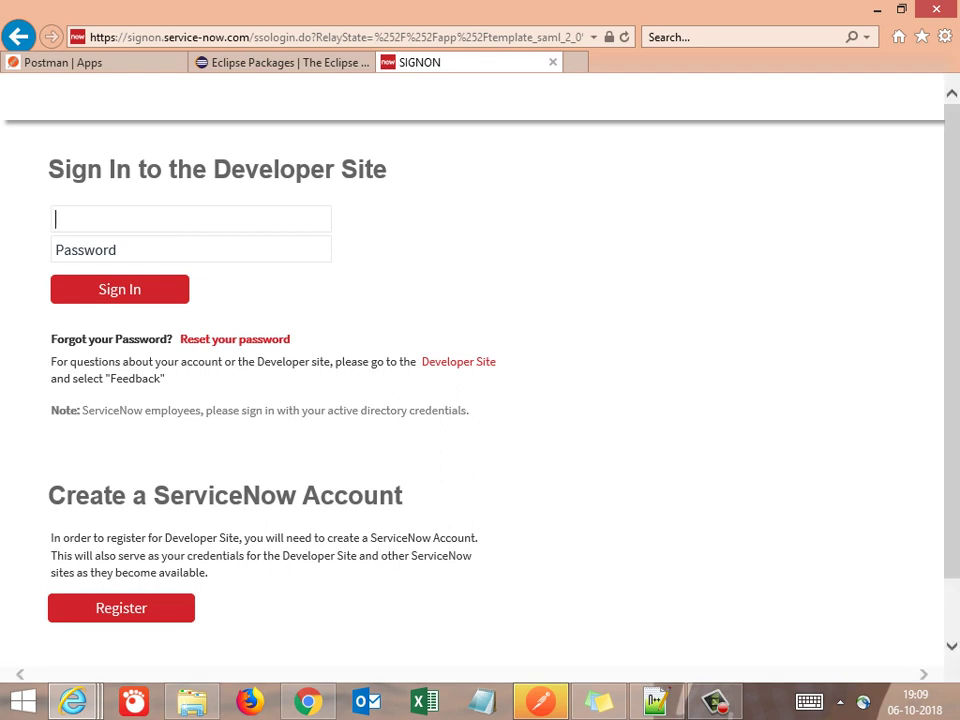
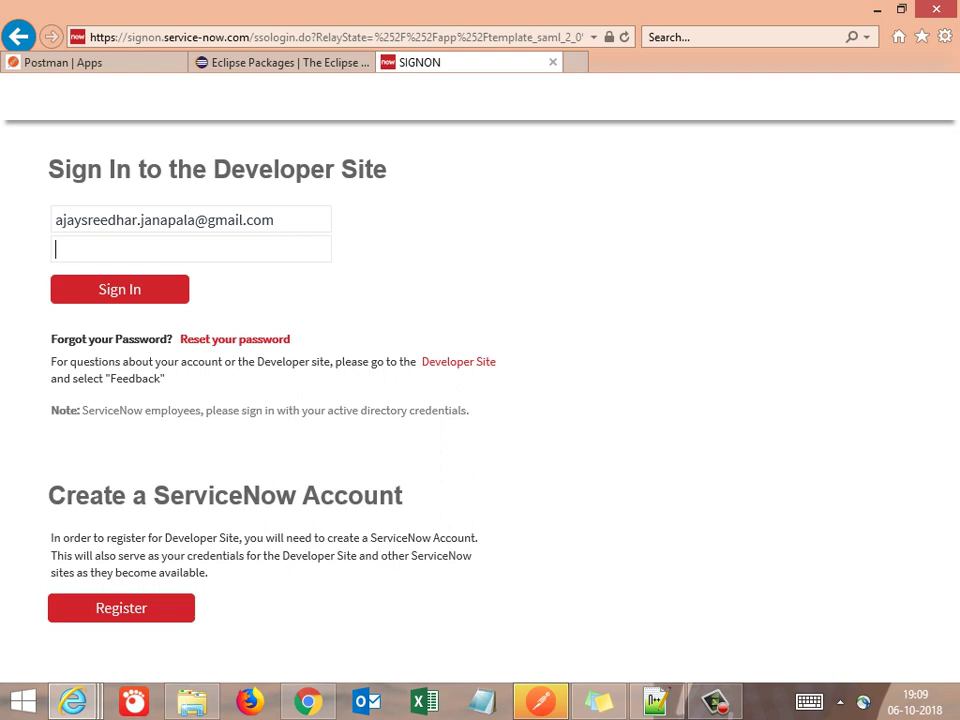
{"action": "type", "text": "********"}
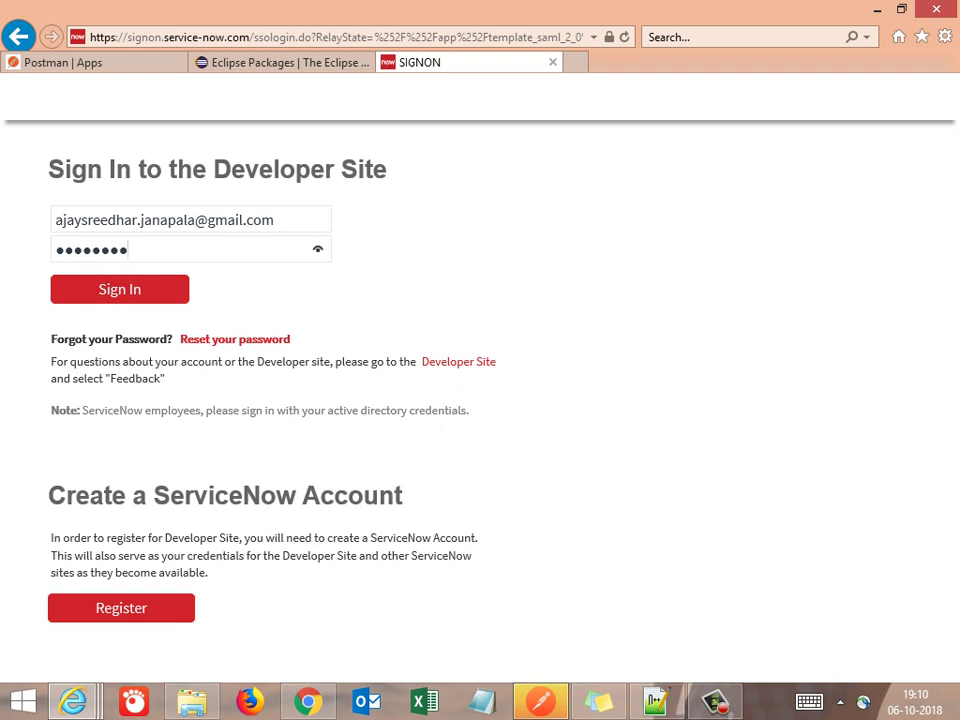
{"action": "key", "text": "Return"}
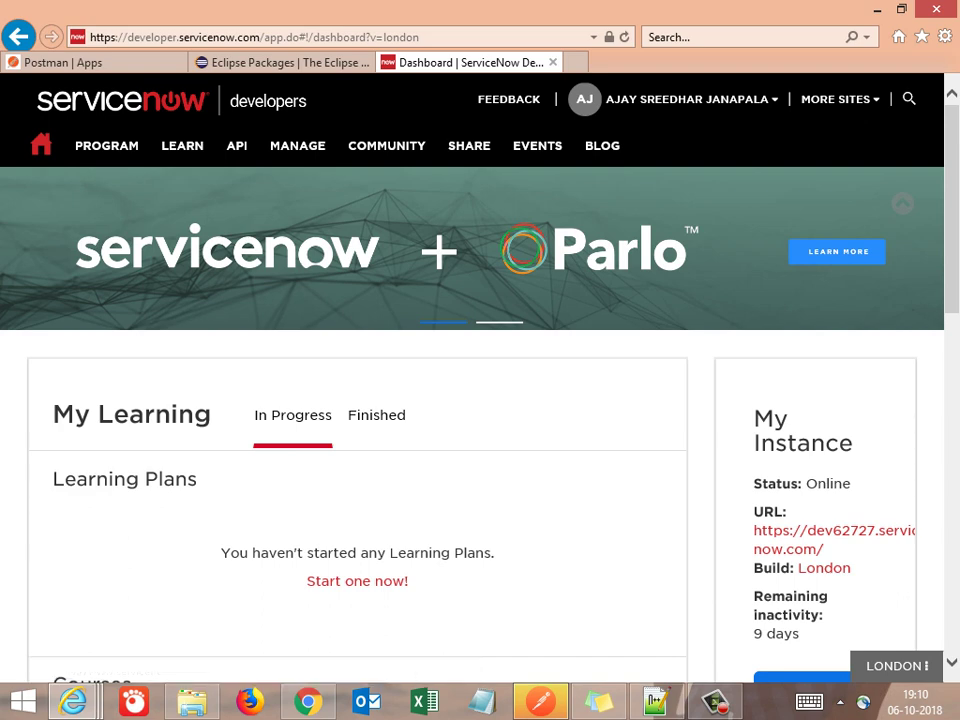
{"action": "left_click", "coordinate": [655, 700]}
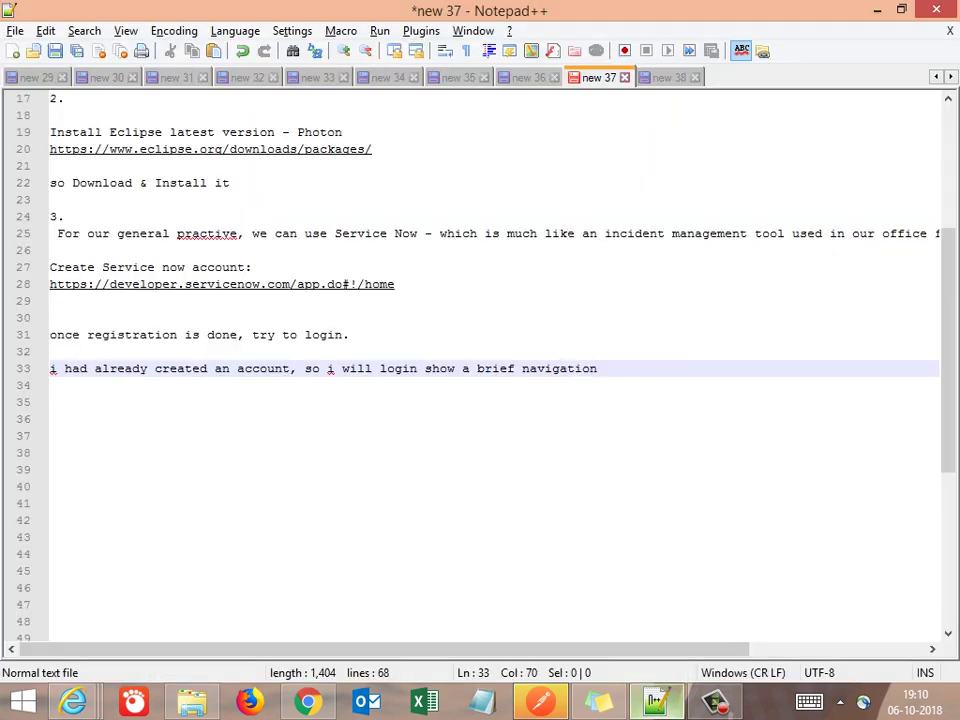
Add the note 'once successfully logged in, navigate to Manage Menu & create a new instance in any one of the regions'
{"action": "key", "text": "End"}
{"action": "key", "text": "Return"}
{"action": "key", "text": "Return"}
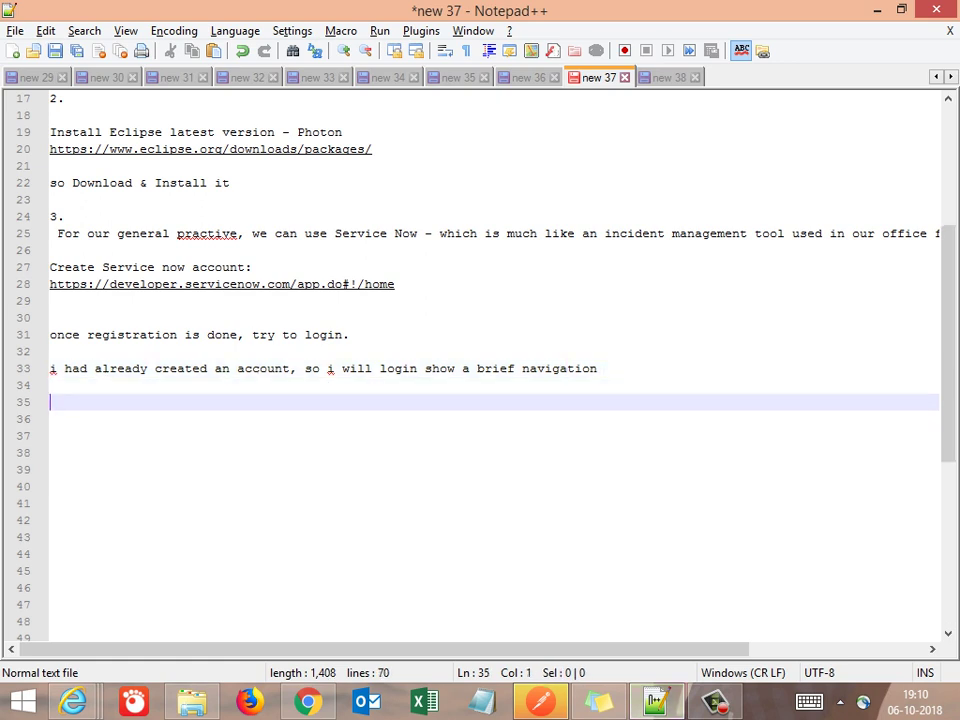
{"action": "type", "text": "once successfu"}
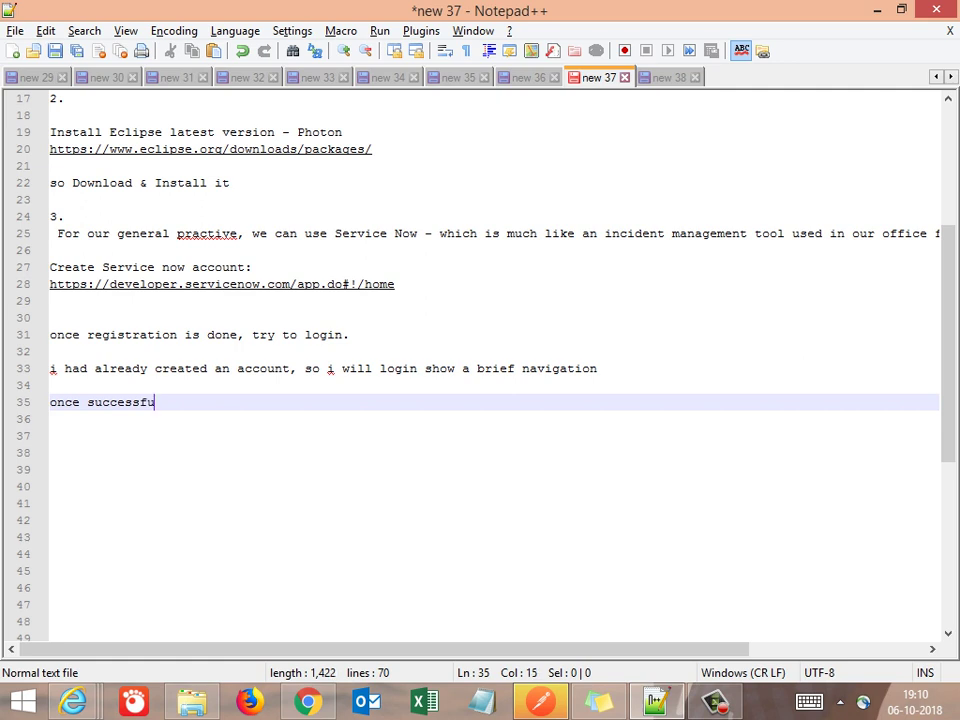
{"action": "type", "text": "lly logged in"}
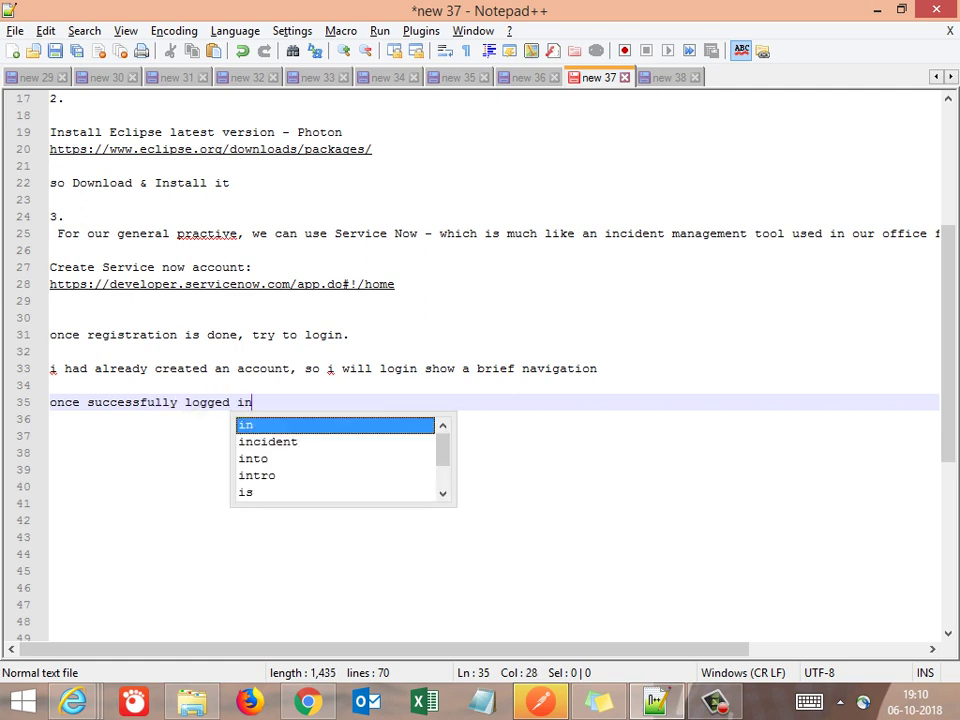
{"action": "type", "text": ","}
{"action": "key", "text": "alt+Tab"}
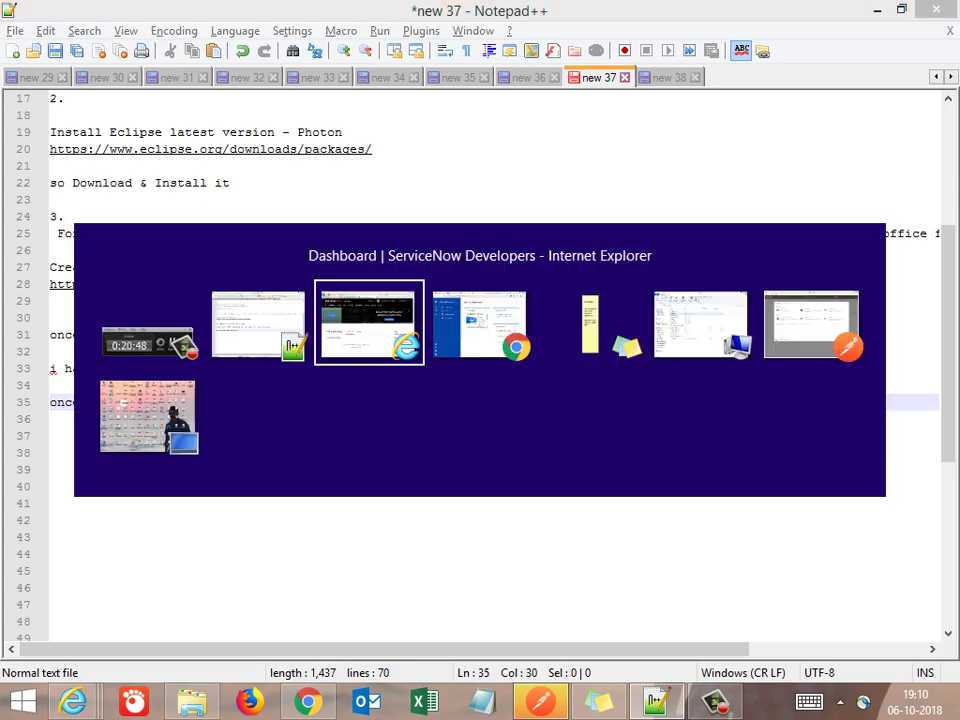
{"action": "key", "text": "alt+Tab"}
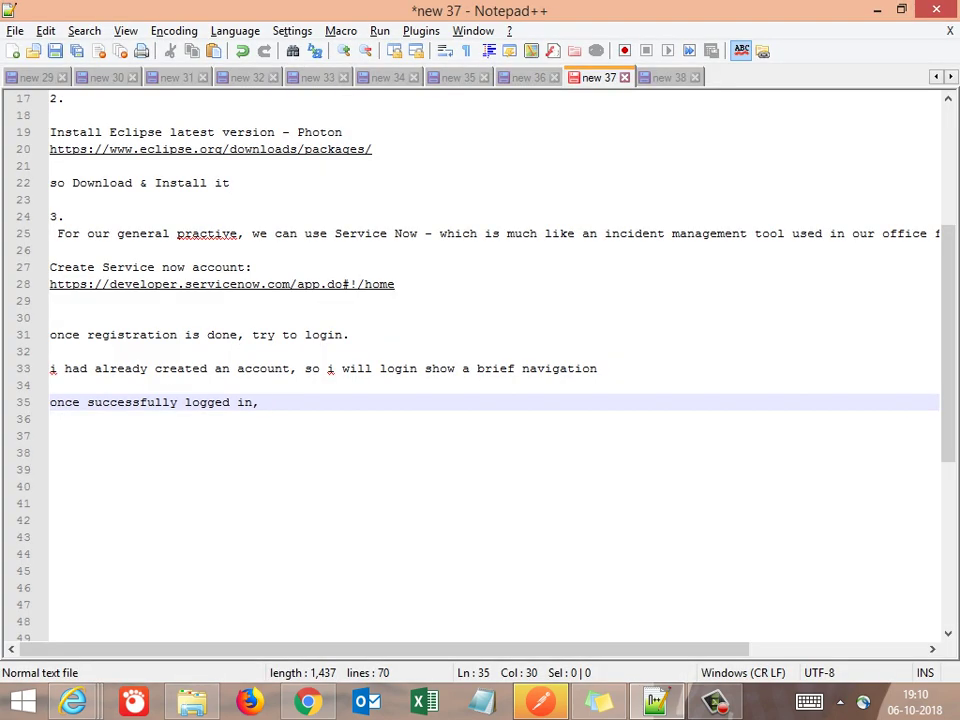
{"action": "type", "text": "navigate to Manage "}
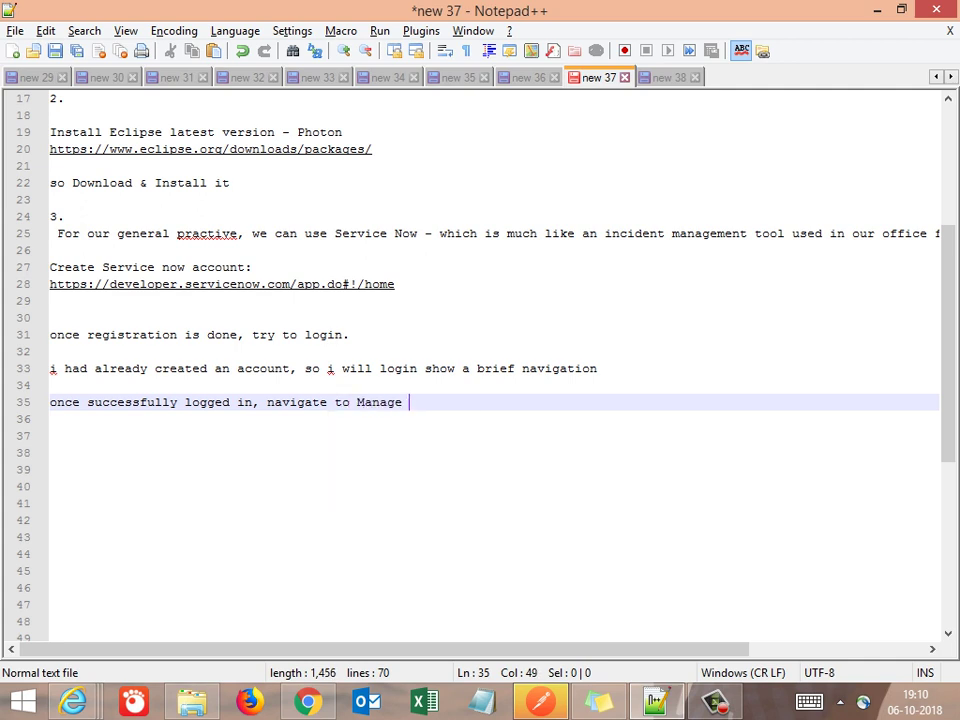
{"action": "type", "text": "Menu & create a"}
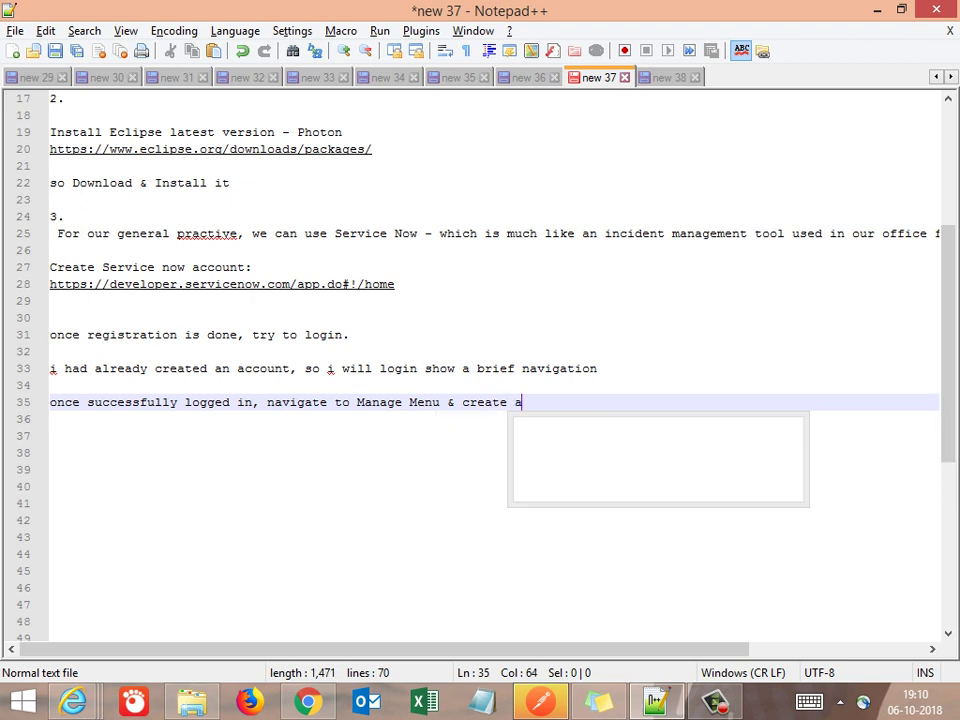
{"action": "type", "text": " new instan"}
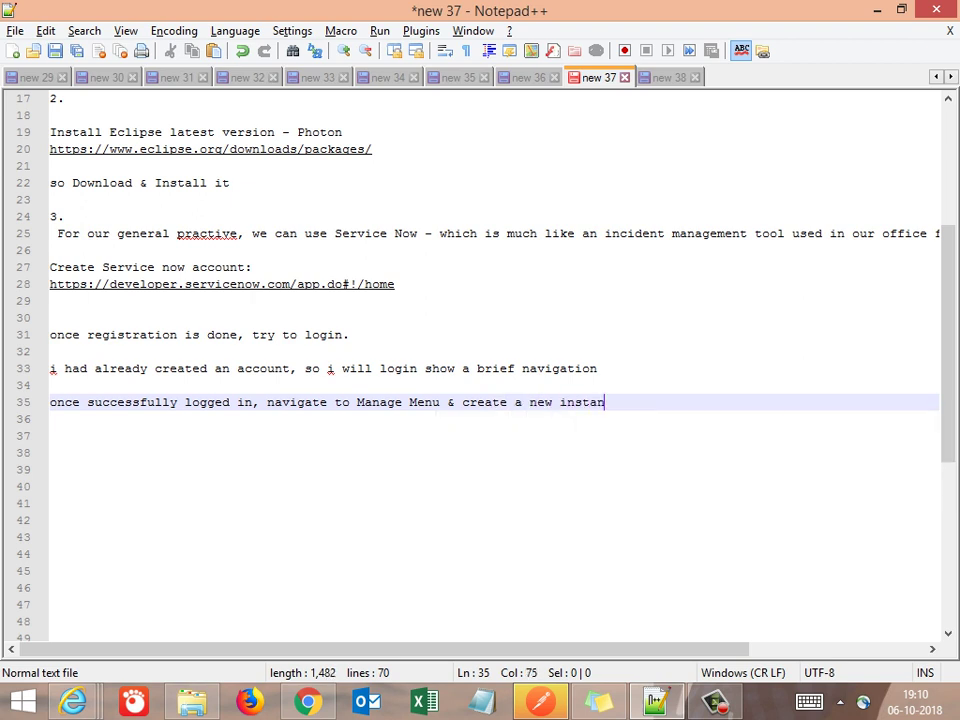
{"action": "type", "text": "ce"}
{"action": "key", "text": "Return"}
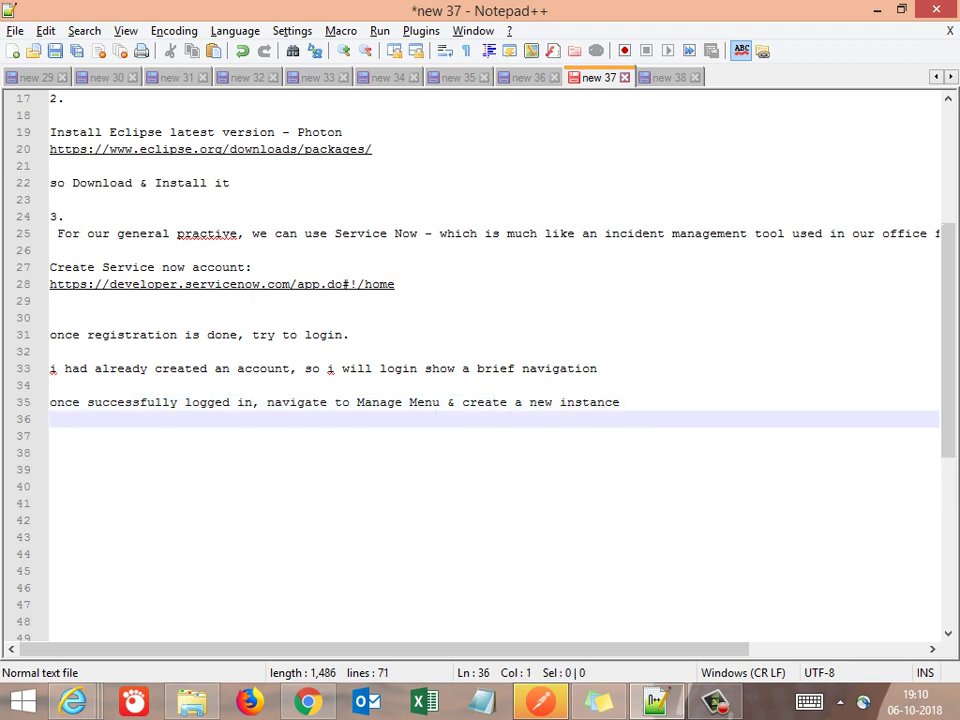
{"action": "key", "text": "Left"}
{"action": "type", "text": "in a"}
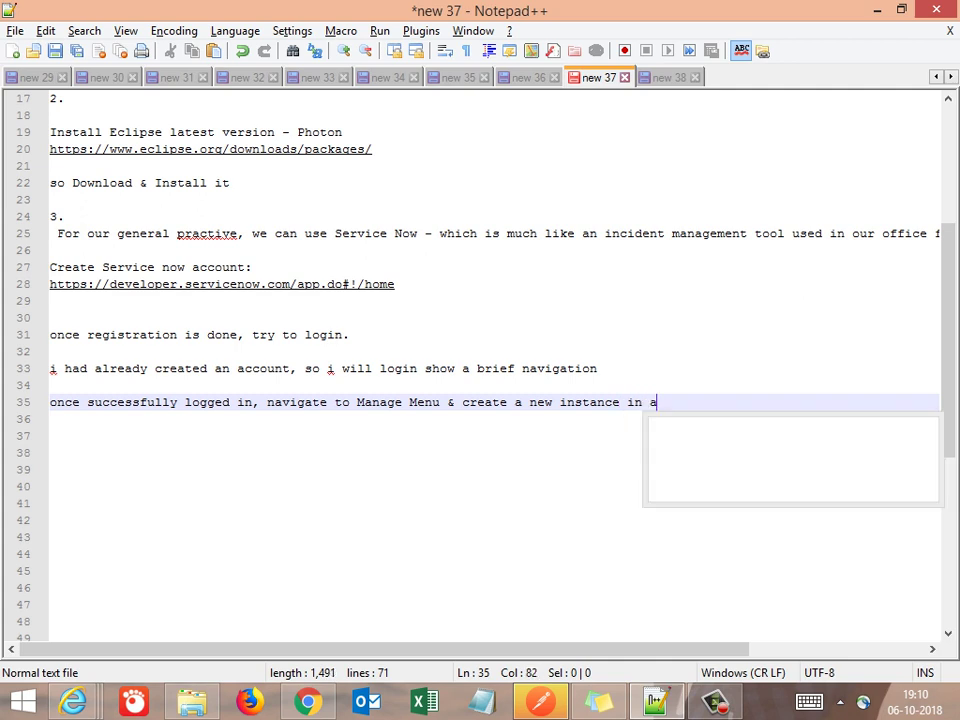
{"action": "type", "text": "ny one of "}
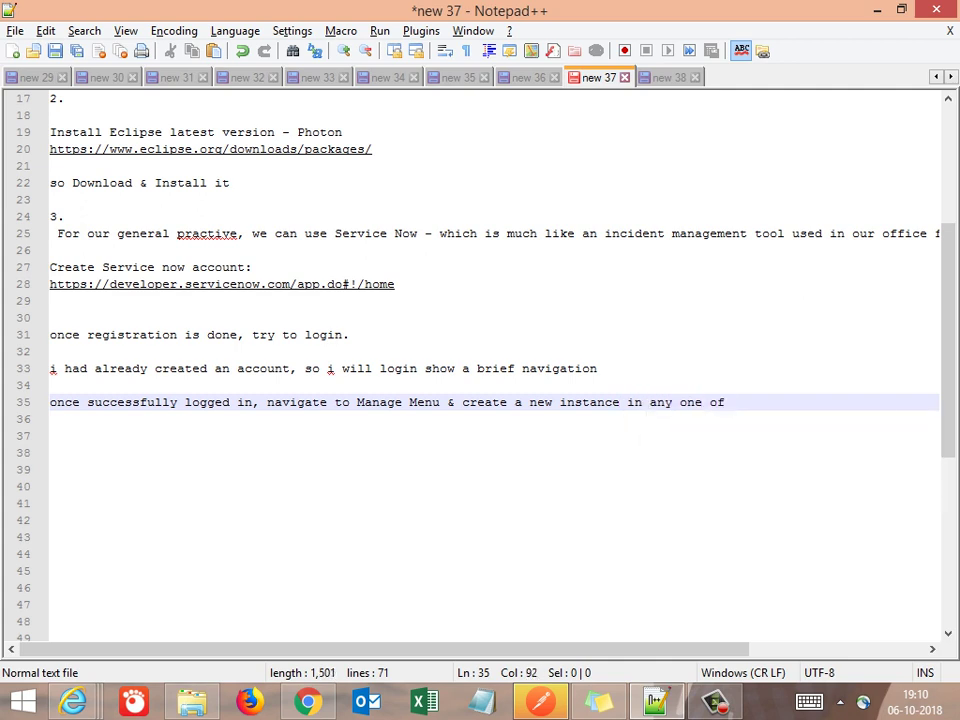
{"action": "type", "text": "the re"}
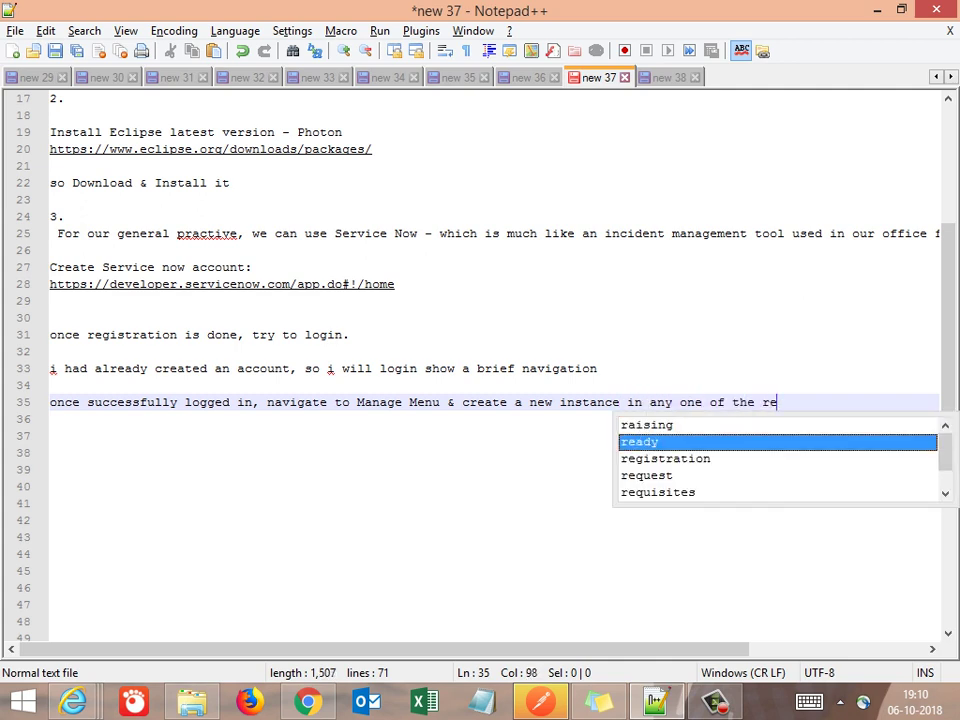
{"action": "type", "text": "gions"}
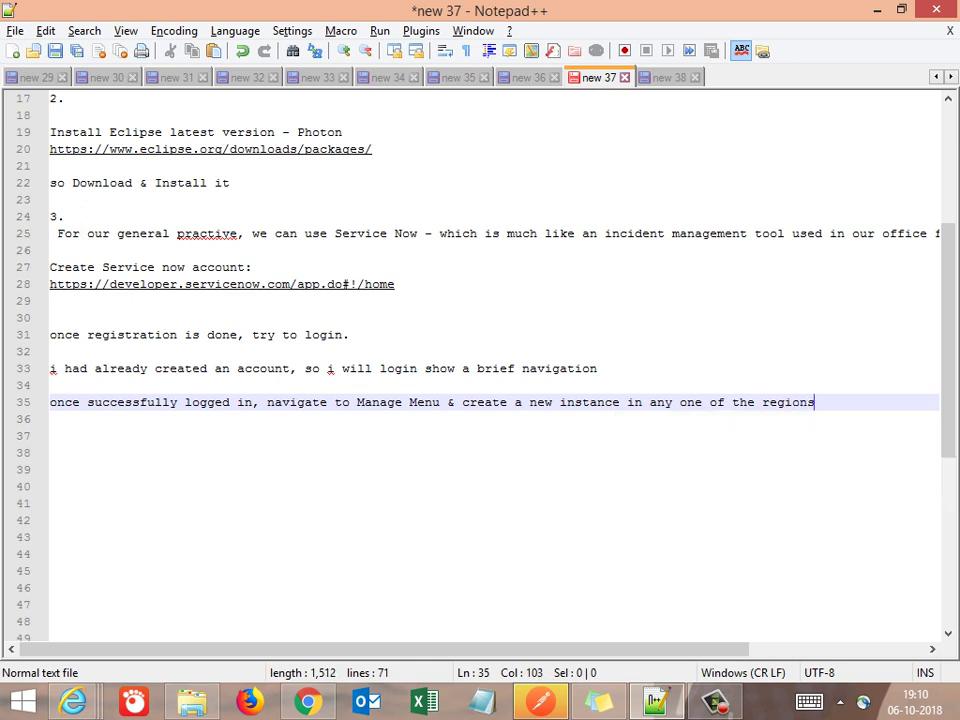
Add the note about getting access credentials to access the API in that region and operate
{"action": "key", "text": "Return"}
{"action": "key", "text": "Return"}
{"action": "type", "text": "oce "}
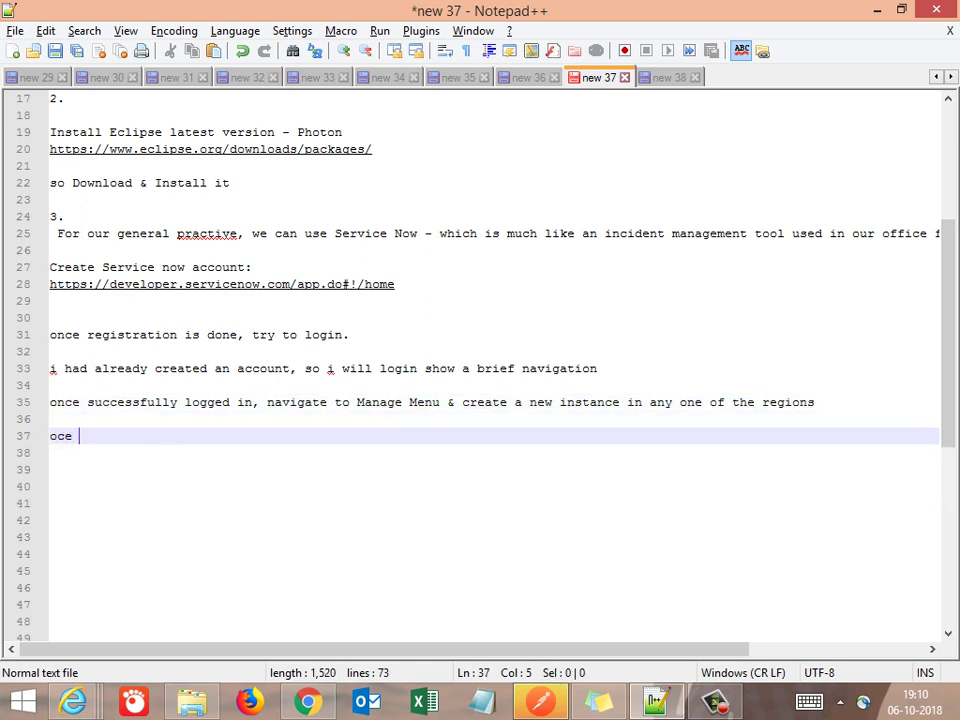
{"action": "type", "text": "done we w"}
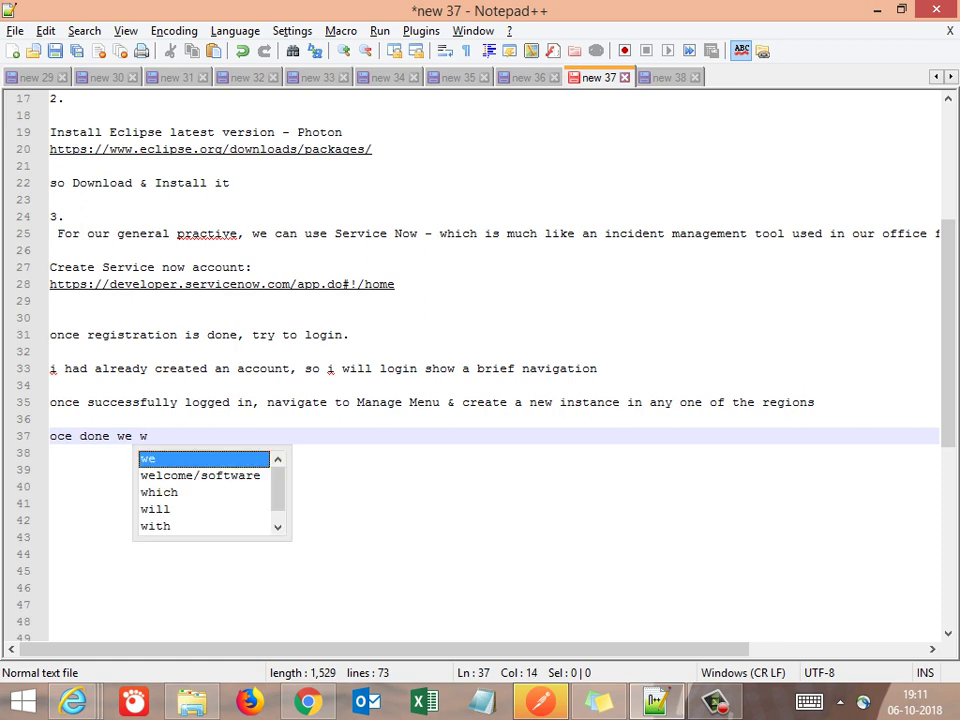
{"action": "type", "text": "ill get ac"}
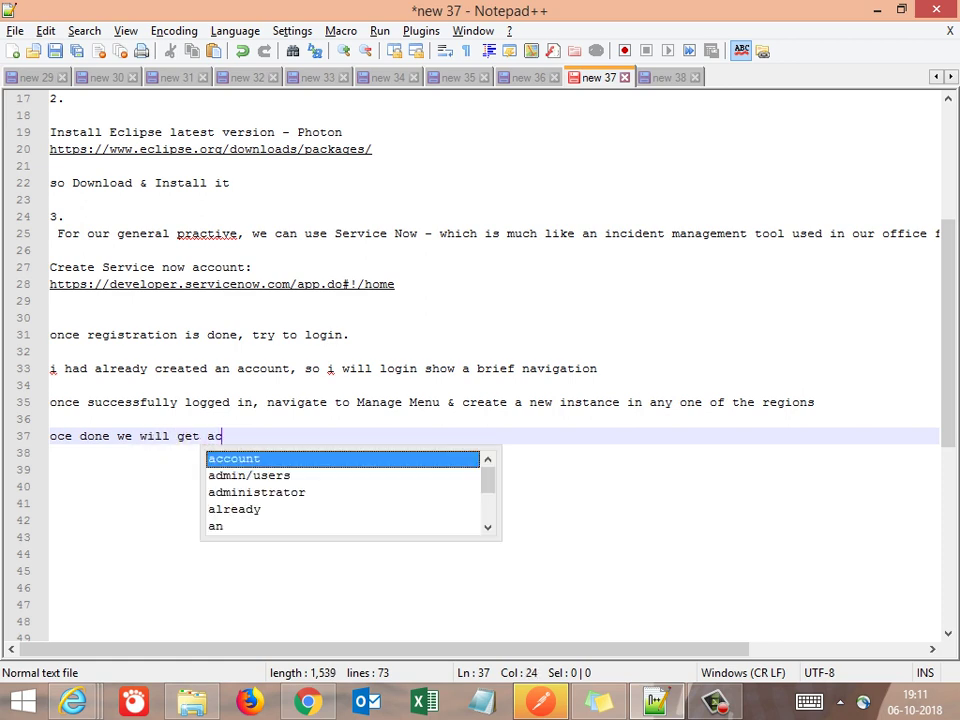
{"action": "type", "text": "cess"}
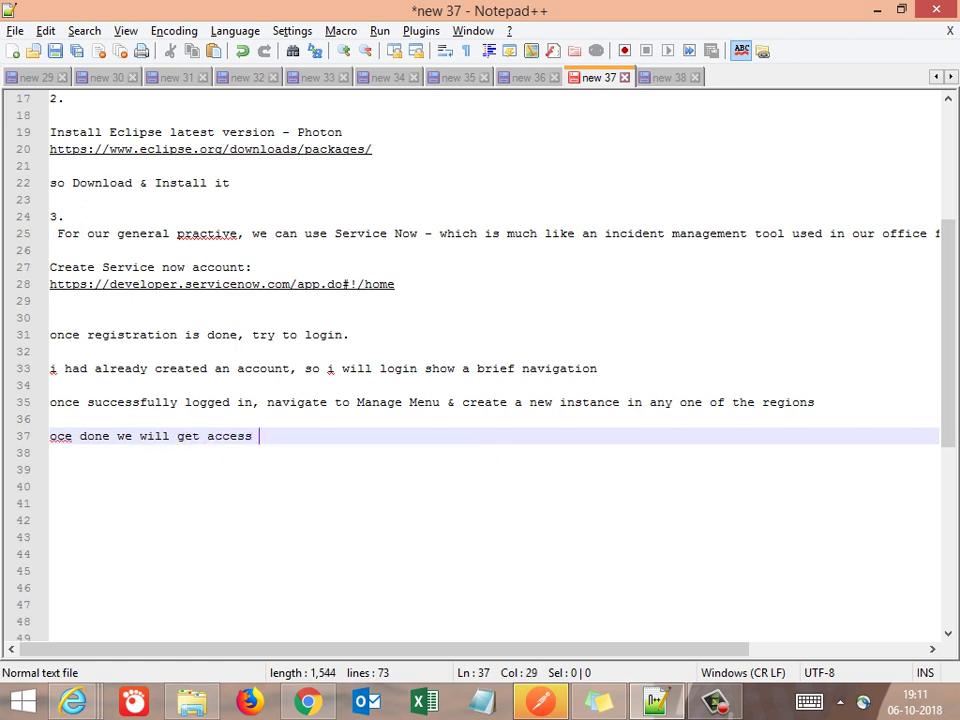
{"action": "key", "text": "BackSpace"}
{"action": "type", "text": "credentials"}
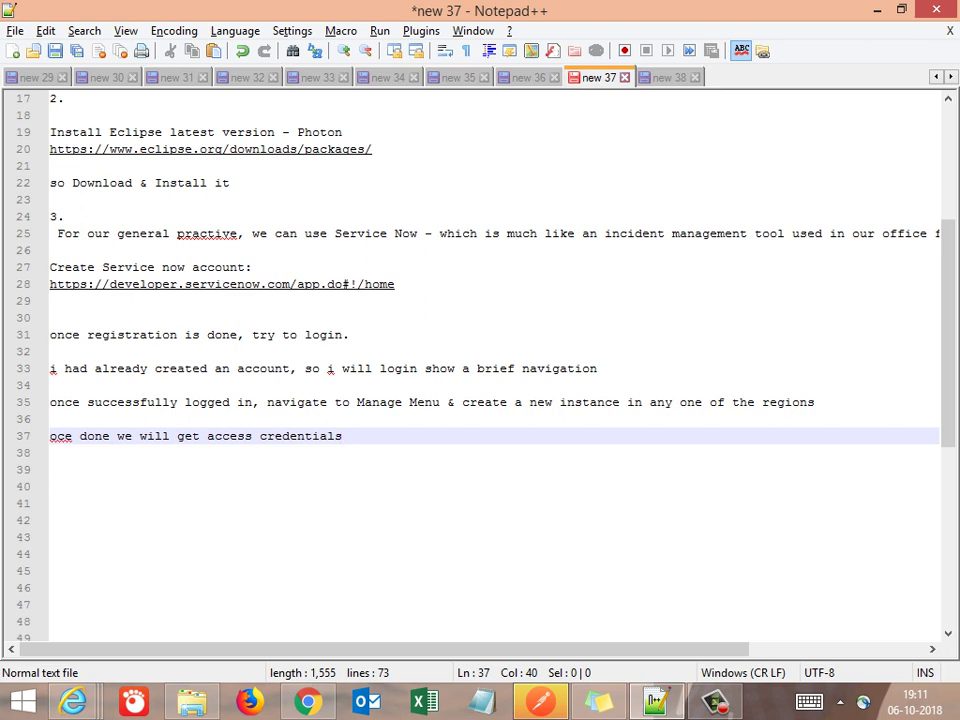
{"action": "type", "text": " to acces"}
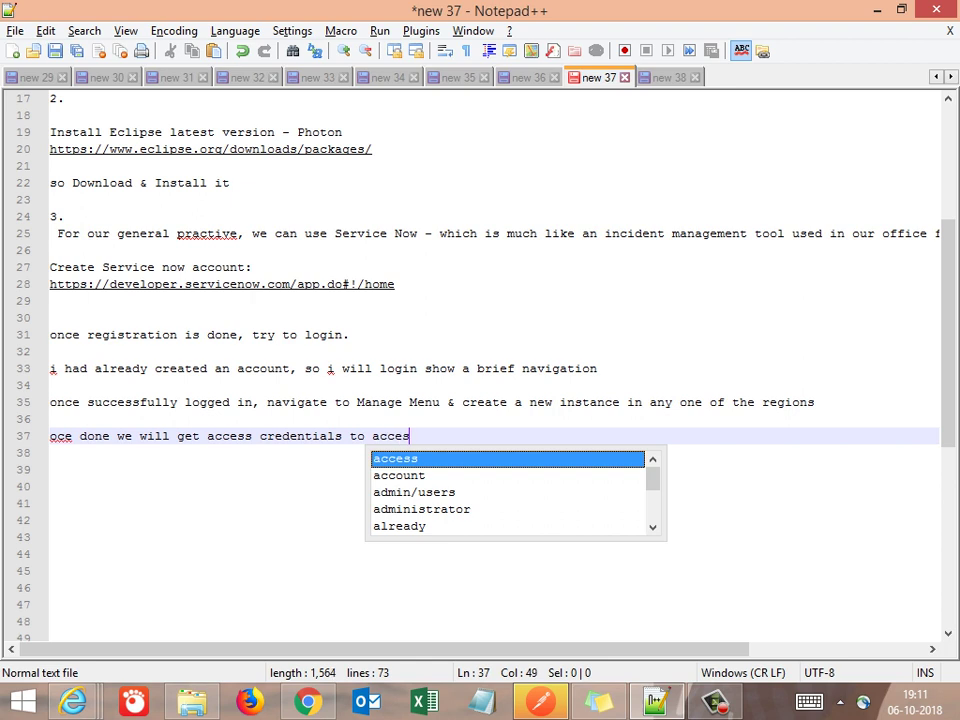
{"action": "type", "text": "s "}
{"action": "type", "text": "the "}
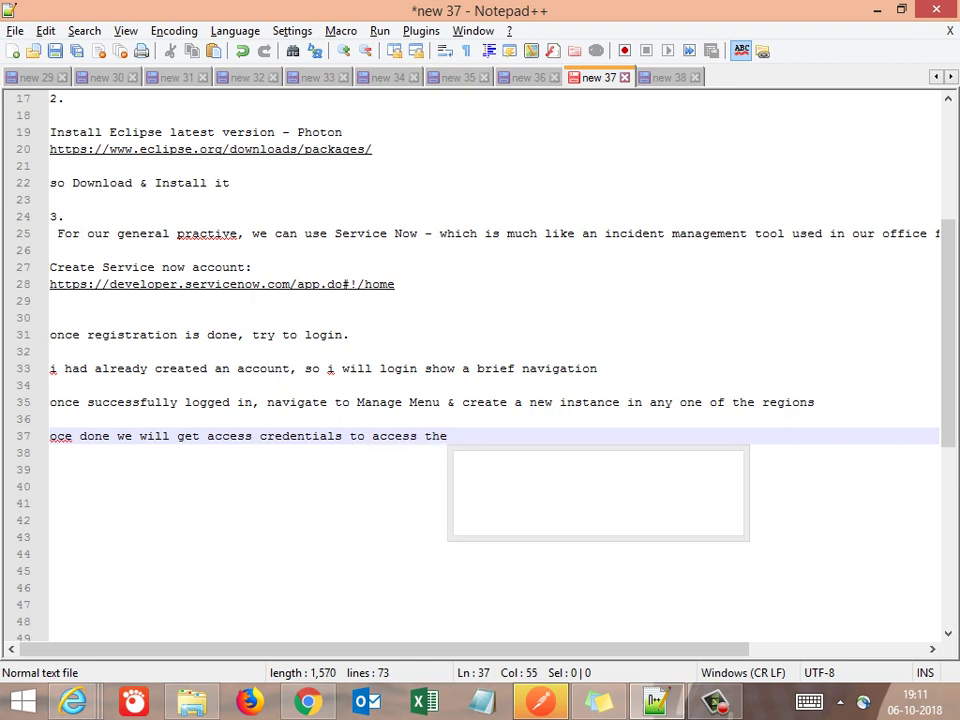
{"action": "type", "text": "api in that "}
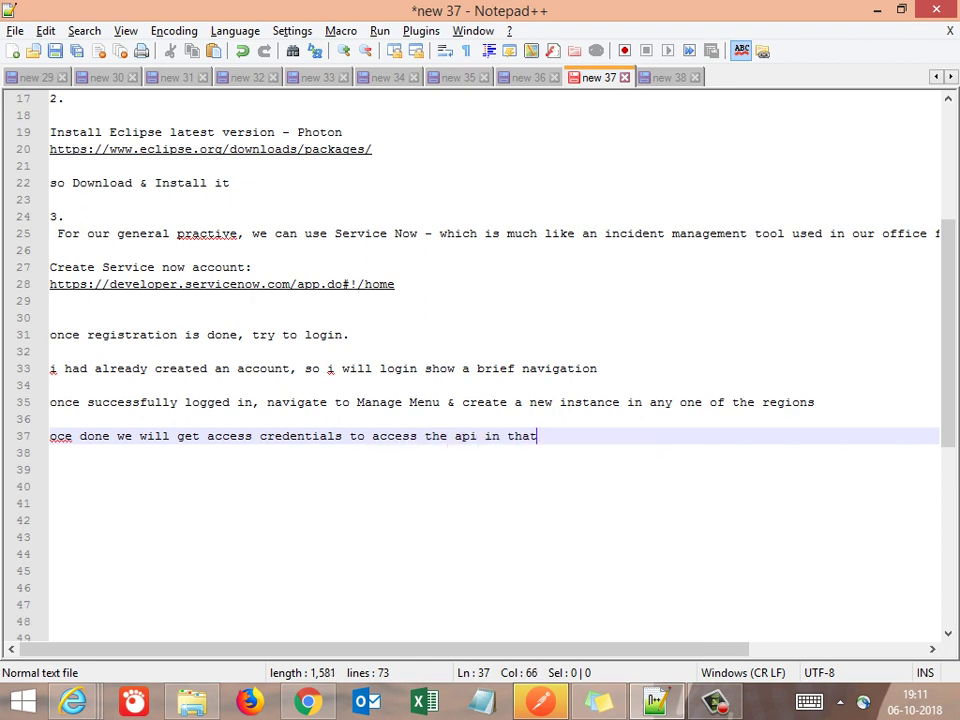
{"action": "type", "text": "regi"}
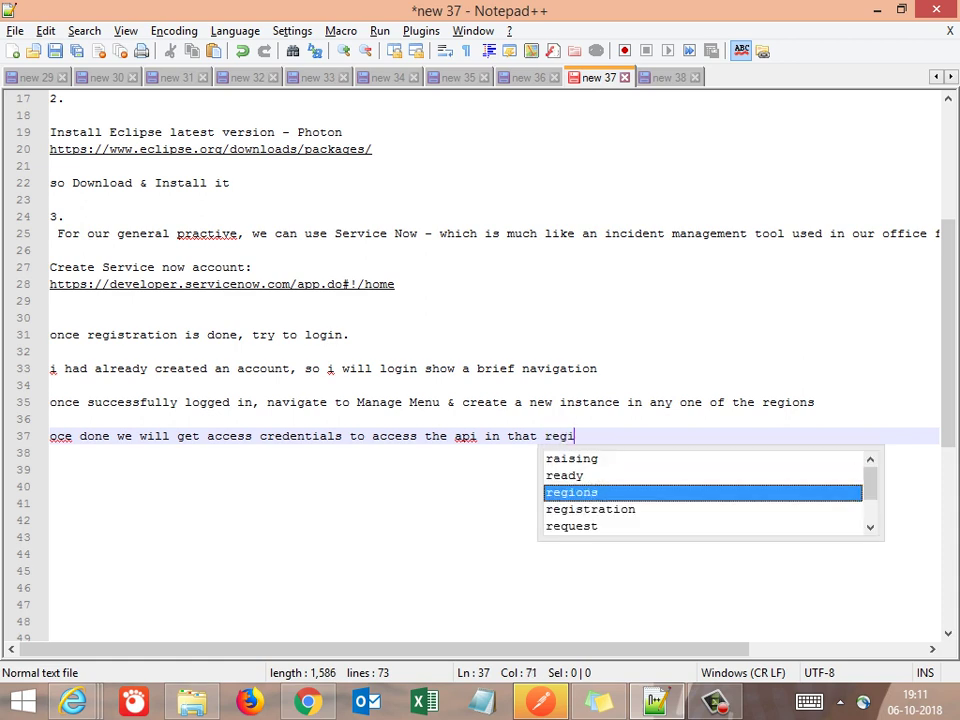
{"action": "type", "text": "ons & opera"}
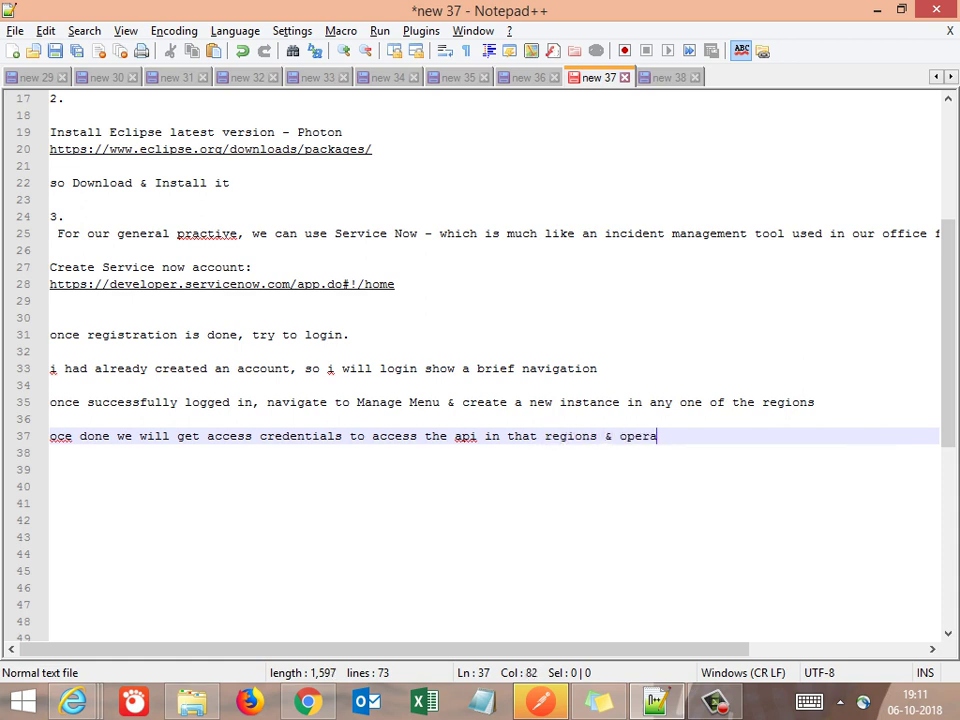
{"action": "type", "text": "te"}
{"action": "key", "text": "Return"}
{"action": "key", "text": "Return"}
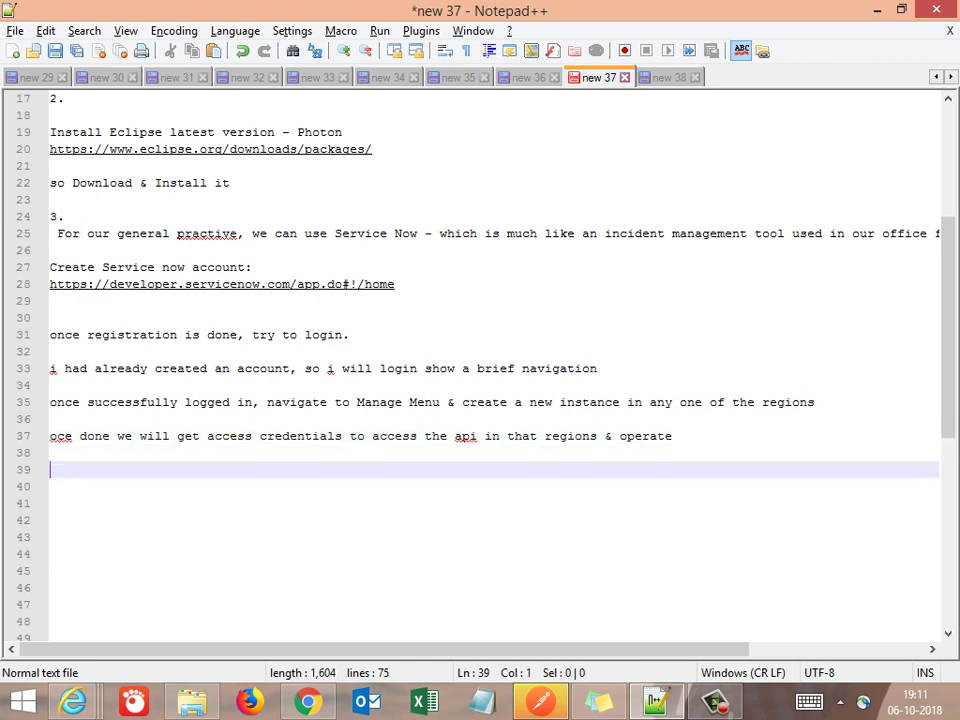
{"action": "key", "text": "alt+Tab"}
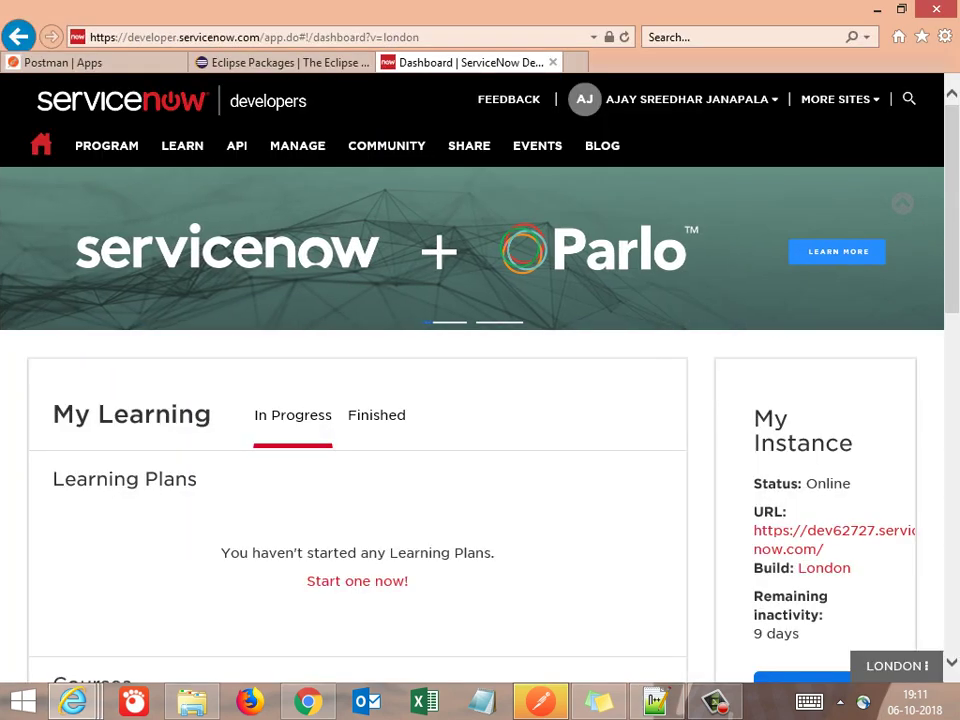
Open the Instance page from the MANAGE menu to view the developer instance's status, URL and build
{"action": "mouse_move", "coordinate": [297, 145]}
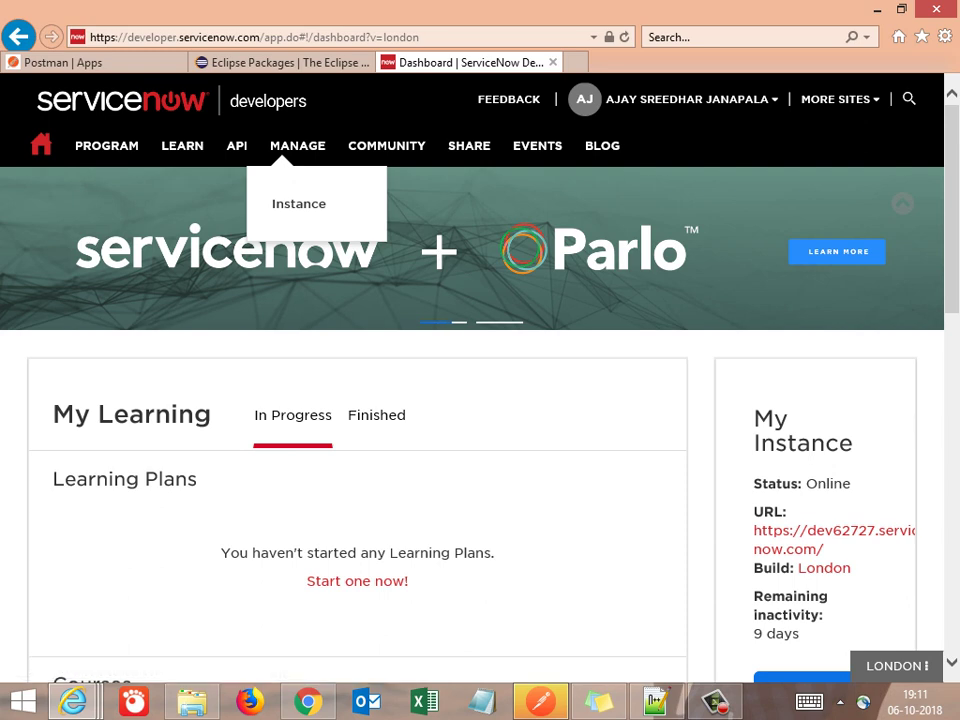
{"action": "left_click", "coordinate": [298, 203]}
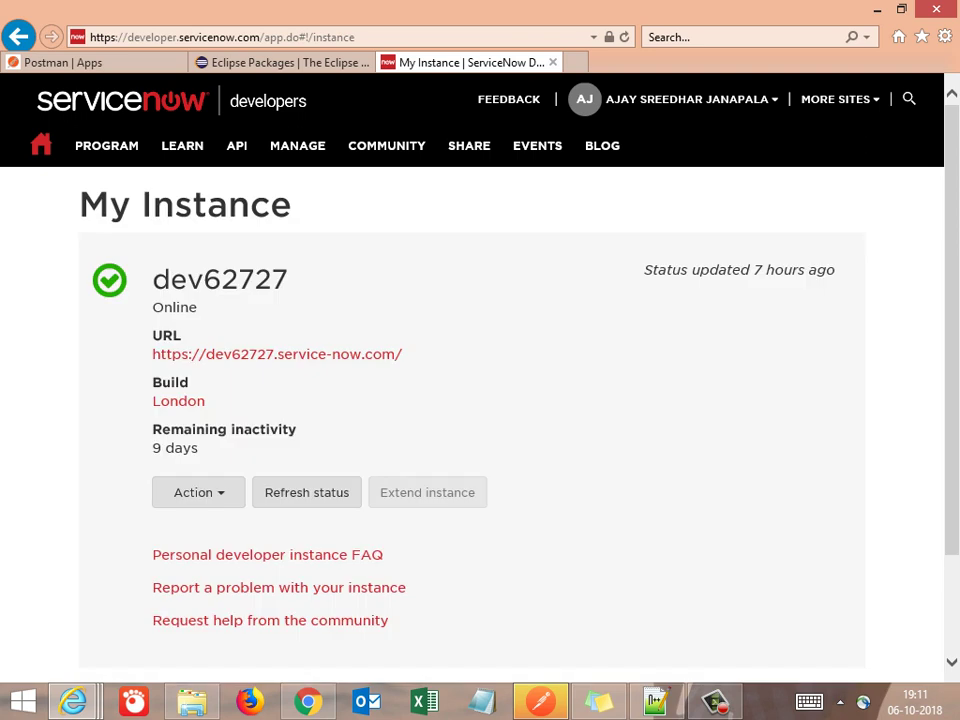
{"action": "scroll", "coordinate": [470, 400], "scroll_direction": "down", "scroll_amount": 2}
{"action": "scroll", "coordinate": [470, 400], "scroll_direction": "up", "scroll_amount": 2}
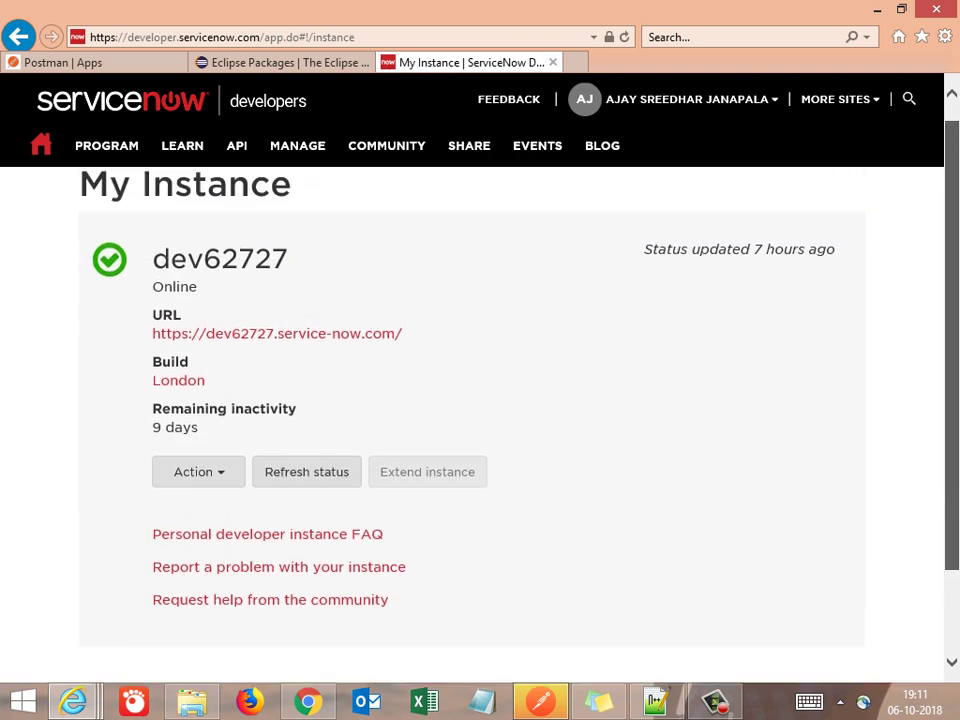
{"action": "key", "text": "alt+Tab"}
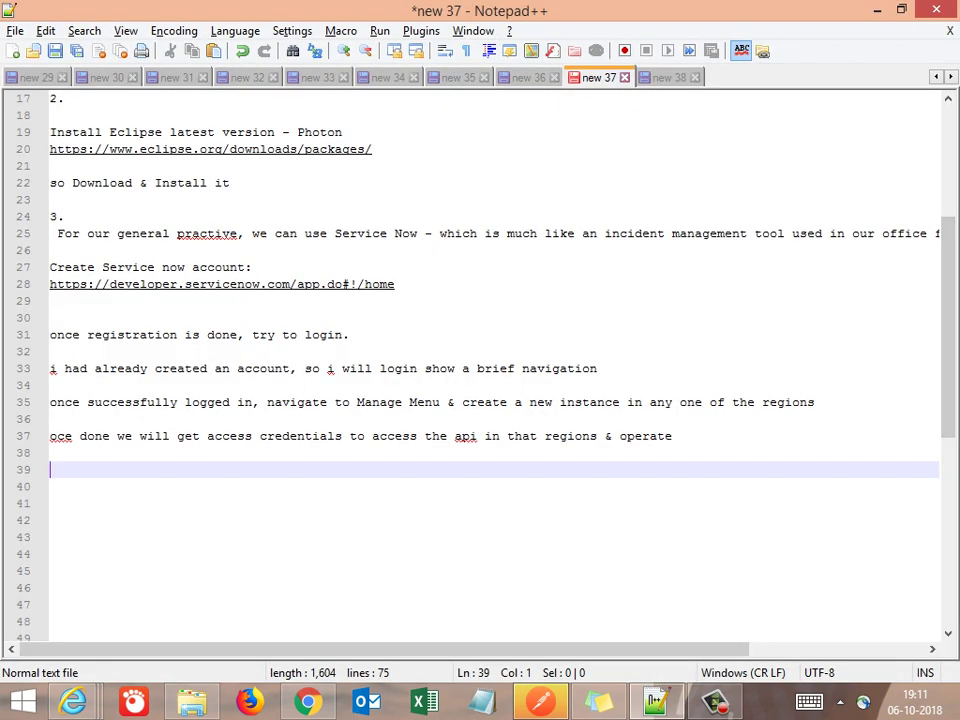
Add the line 'Since i already created, i will not get the API credentials' followed by blank lines
{"action": "left_click", "coordinate": [50, 469]}
{"action": "type", "text": "Since i "}
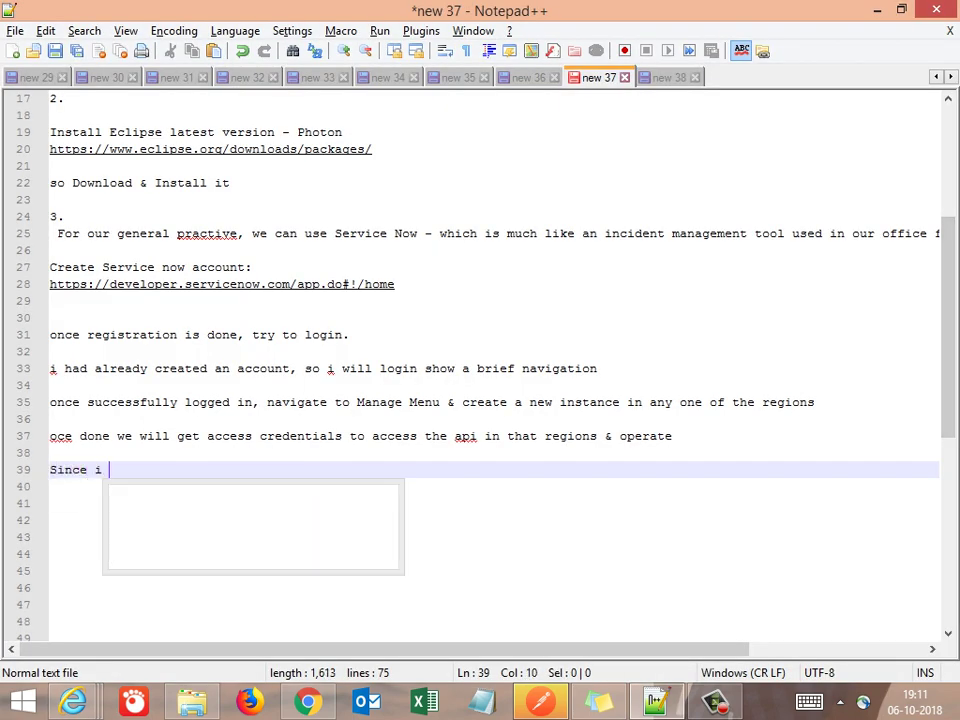
{"action": "type", "text": "already created"}
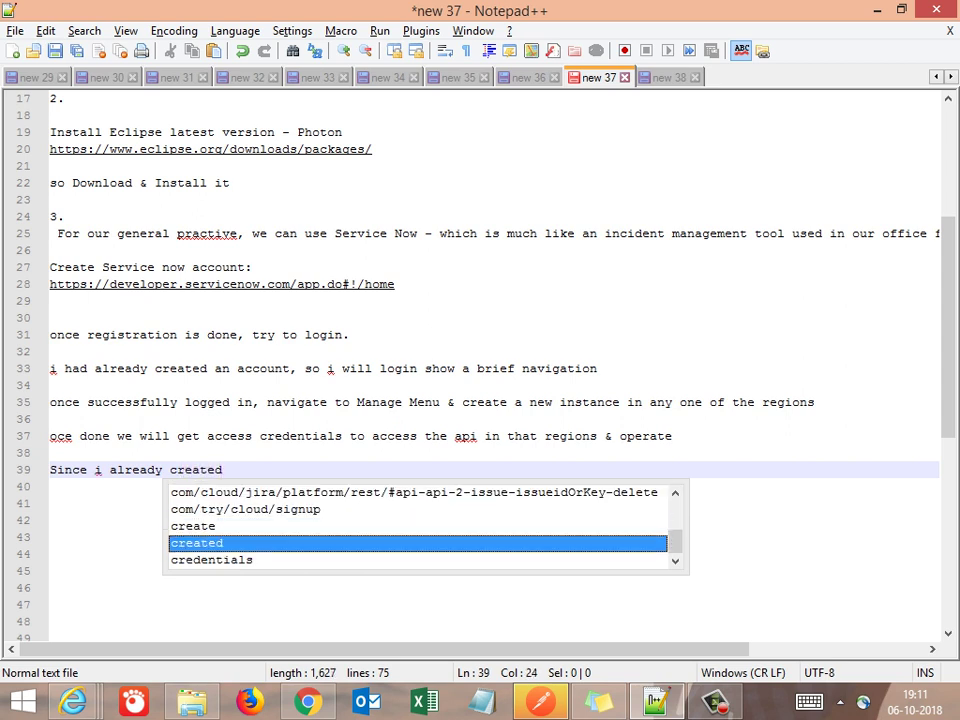
{"action": "key", "text": "Escape"}
{"action": "type", "text": ", "}
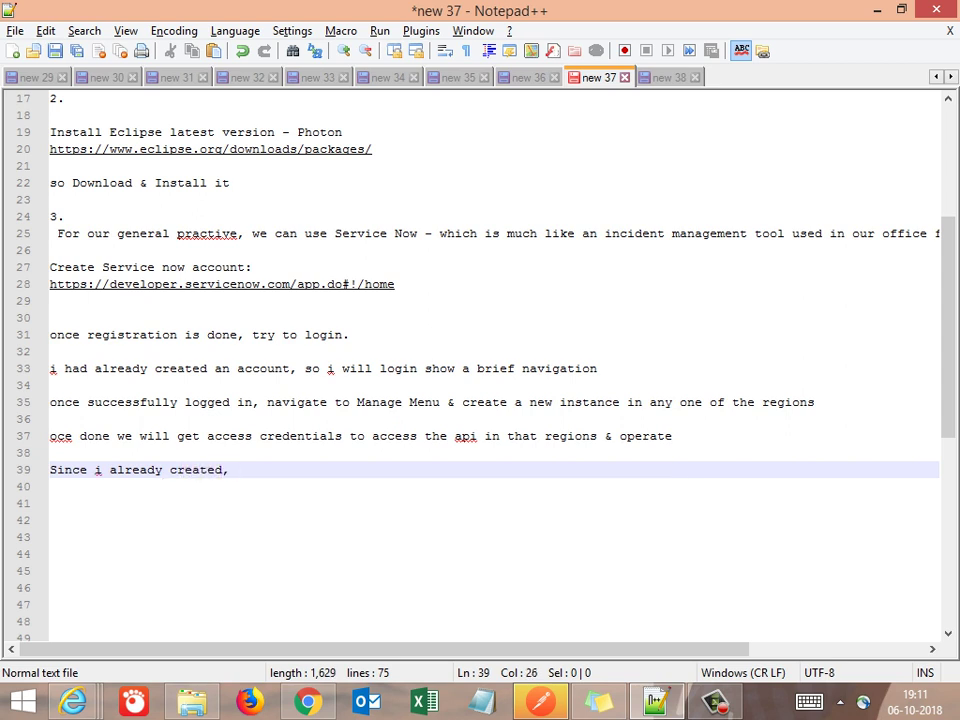
{"action": "type", "text": "i wil"}
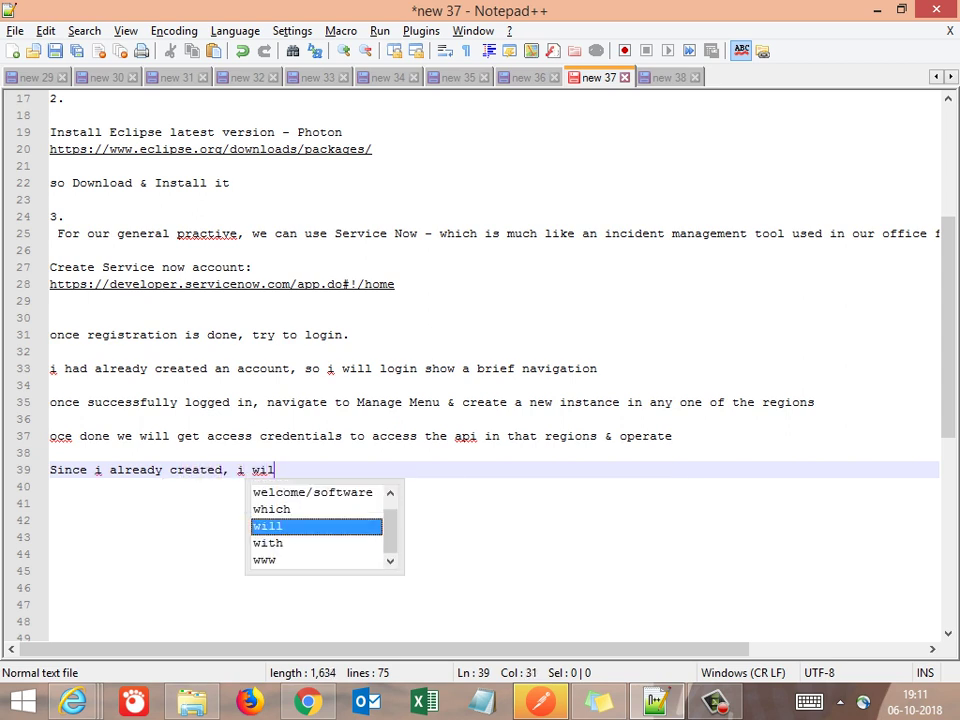
{"action": "type", "text": "l no"}
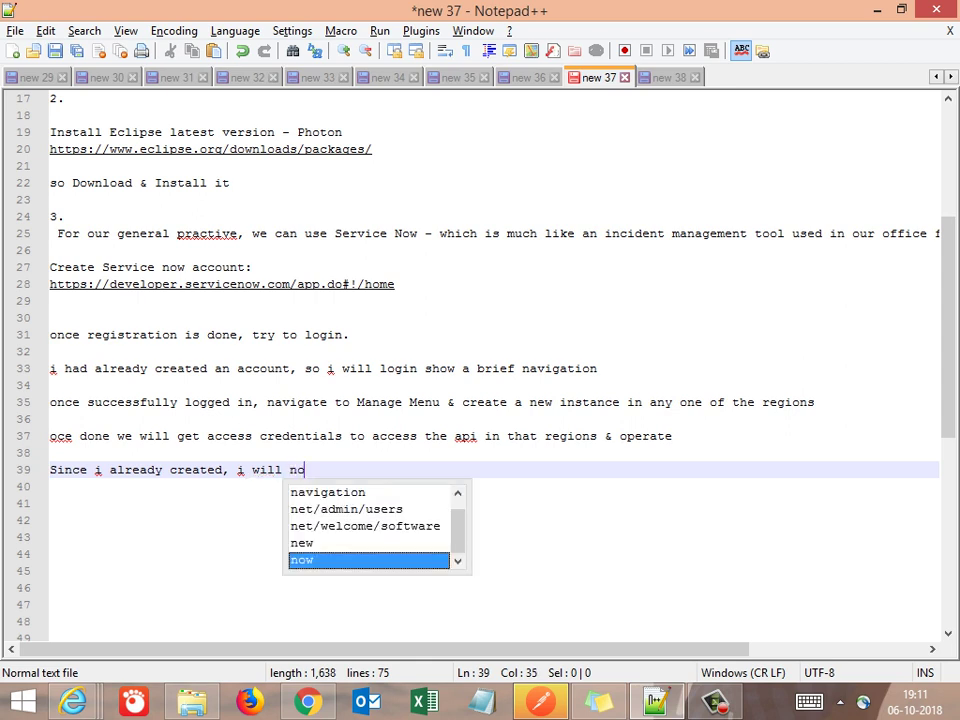
{"action": "type", "text": "t get the"}
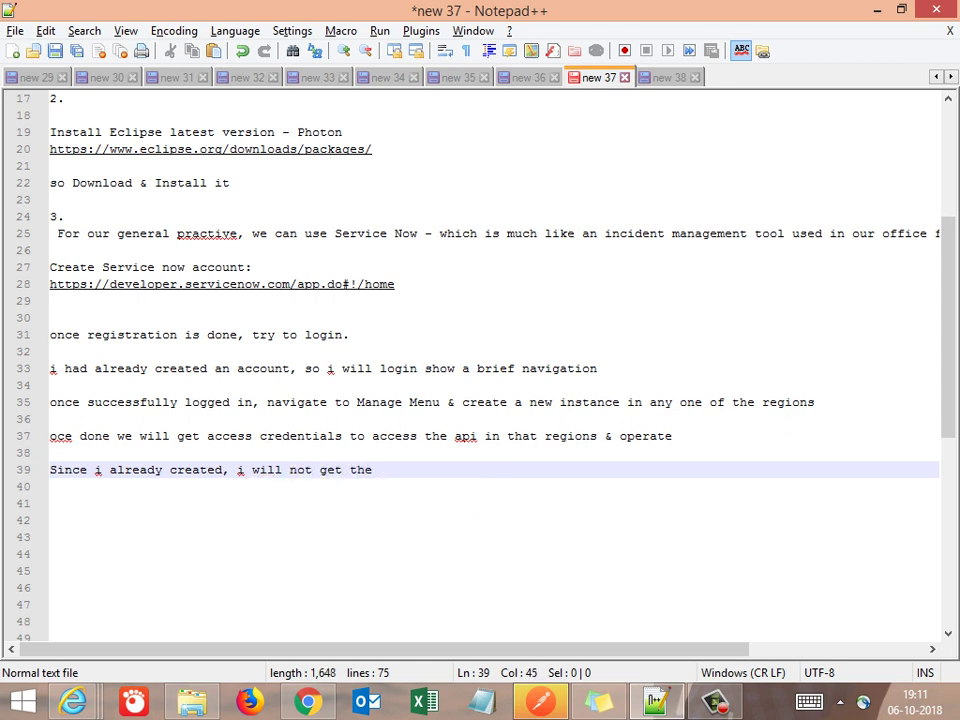
{"action": "type", "text": "Access sc"}
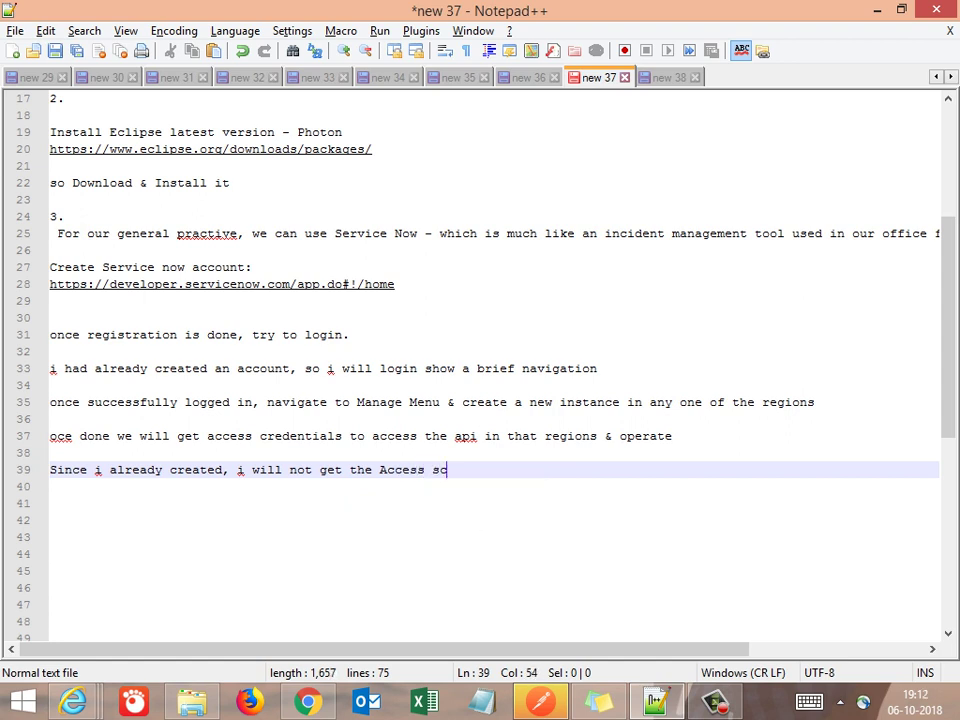
{"action": "key", "text": "BackSpace"}
{"action": "key", "text": "BackSpace"}
{"action": "type", "text": "cr"}
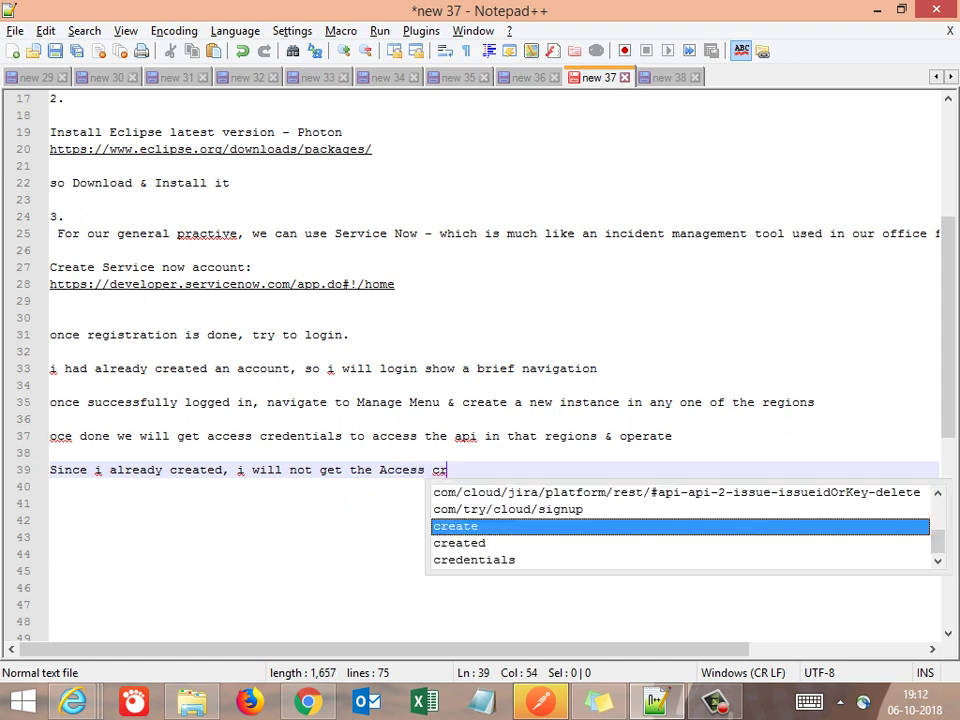
{"action": "type", "text": "e"}
{"action": "key", "text": "BackSpace"}
{"action": "key", "text": "BackSpace"}
{"action": "key", "text": "BackSpace"}
{"action": "key", "text": "BackSpace"}
{"action": "key", "text": "BackSpace"}
{"action": "key", "text": "BackSpace"}
{"action": "key", "text": "BackSpace"}
{"action": "key", "text": "BackSpace"}
{"action": "key", "text": "BackSpace"}
{"action": "type", "text": "PI"}
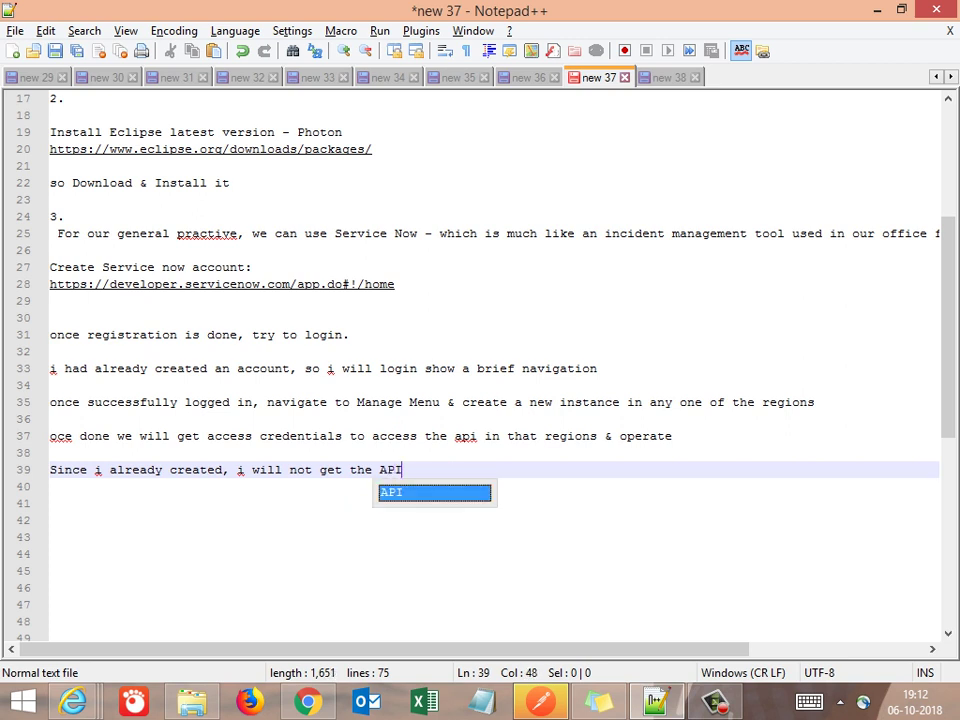
{"action": "type", "text": " credenti"}
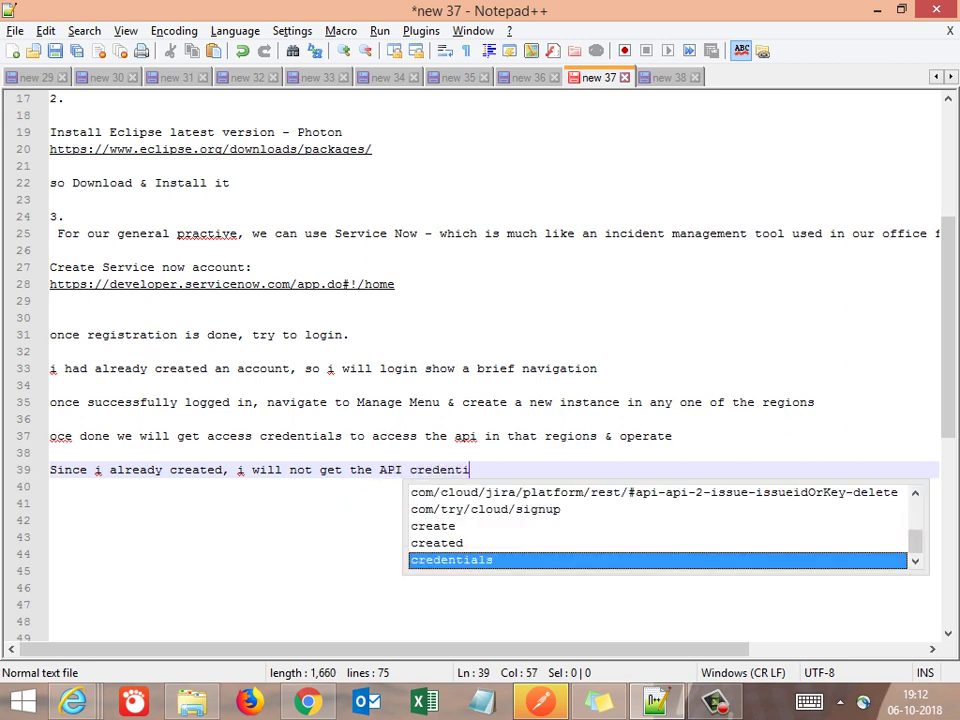
{"action": "type", "text": "als"}
{"action": "key", "text": "Escape"}
{"action": "key", "text": "Return"}
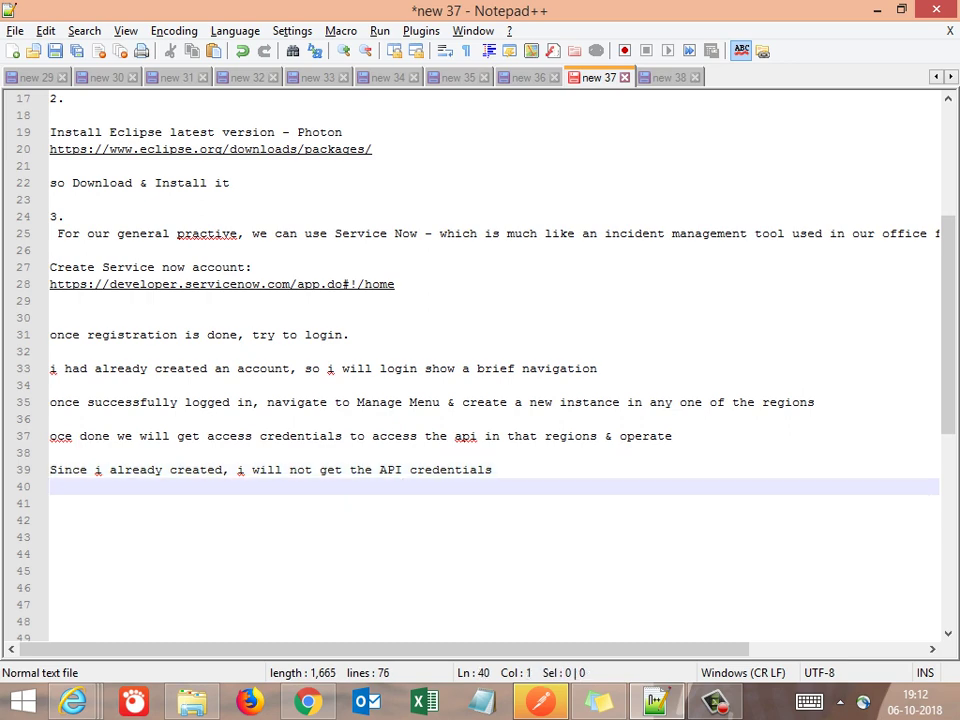
{"action": "key", "text": "Return"}
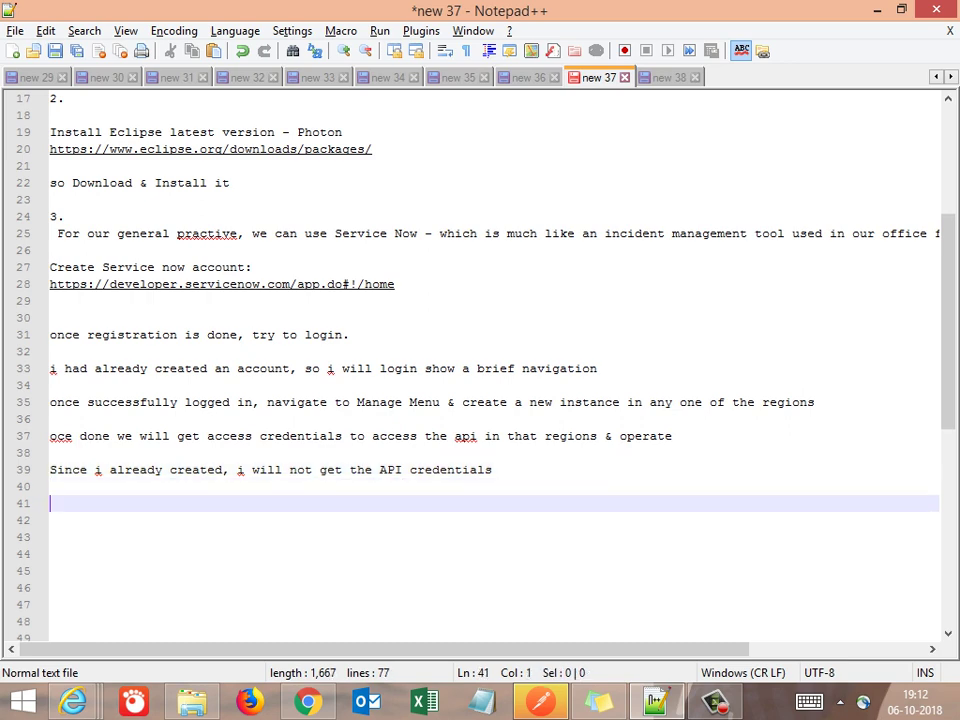
Look over the ServiceNow instance page, then return to the Notepad++ notes
{"action": "key", "text": "alt+Tab"}
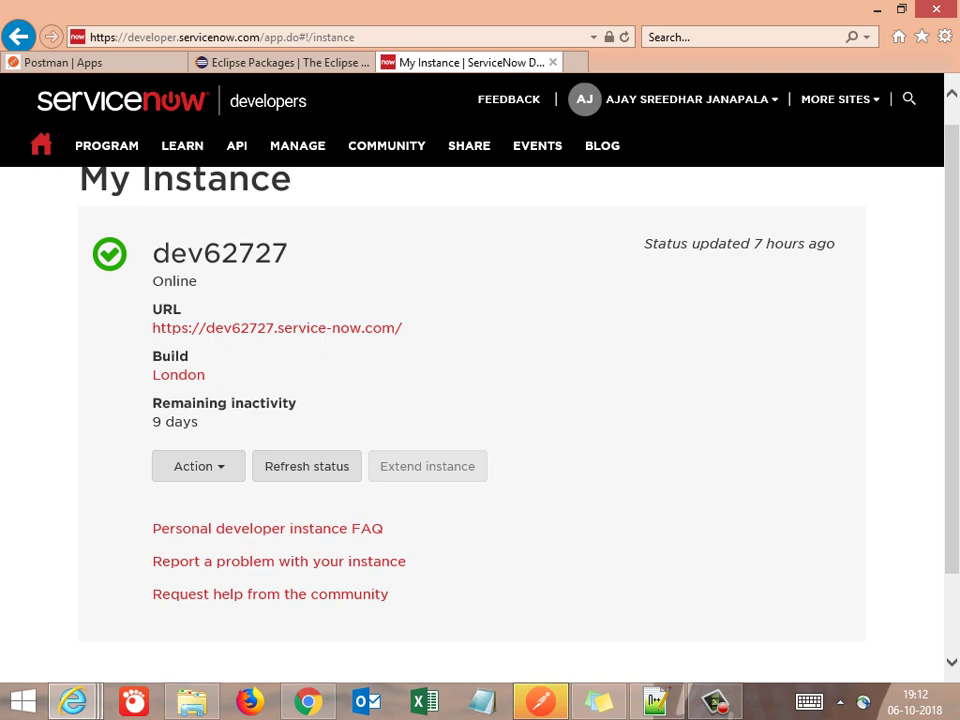
{"action": "key", "text": "ctrl+a"}
{"action": "scroll", "coordinate": [470, 400], "scroll_direction": "down", "scroll_amount": 1}
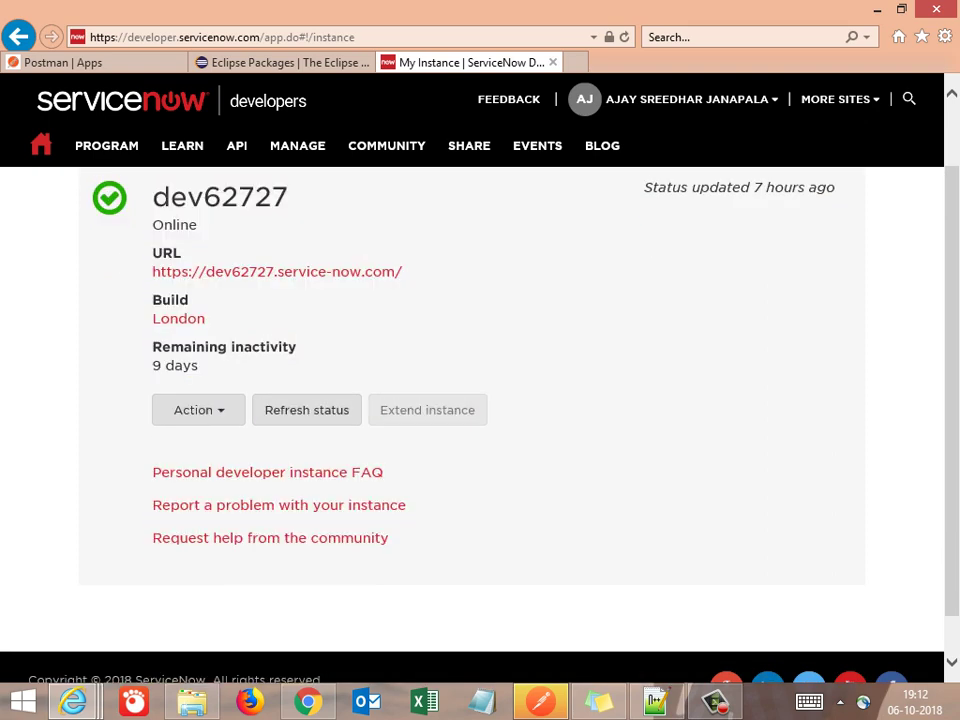
{"action": "key", "text": "alt+Tab"}
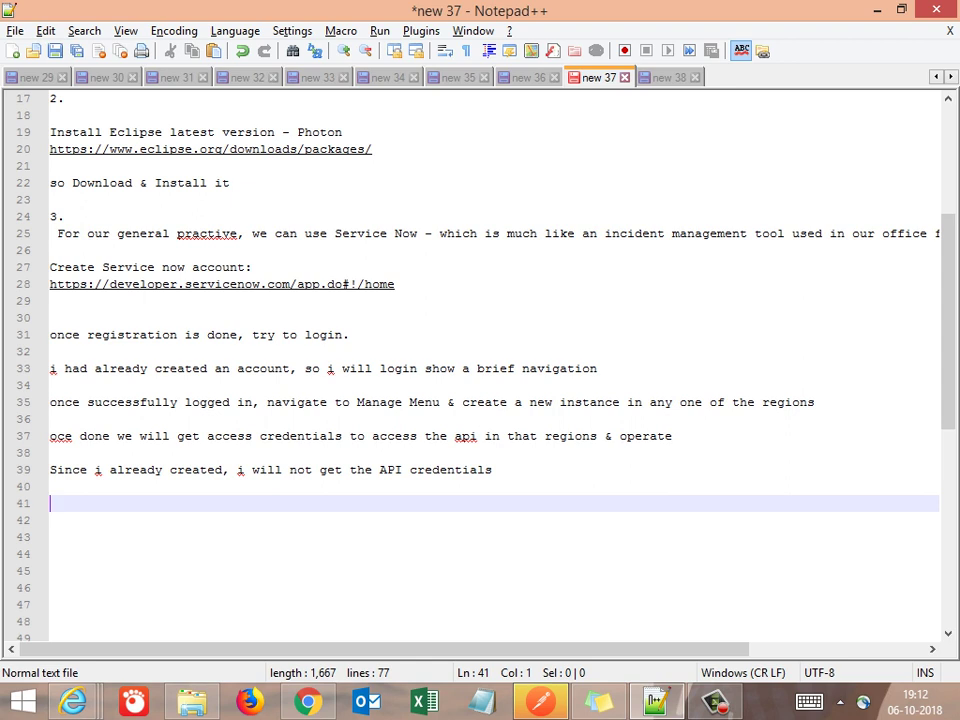
Add the line 'save those credentials for future use' followed by two blank lines
{"action": "type", "text": "s"}
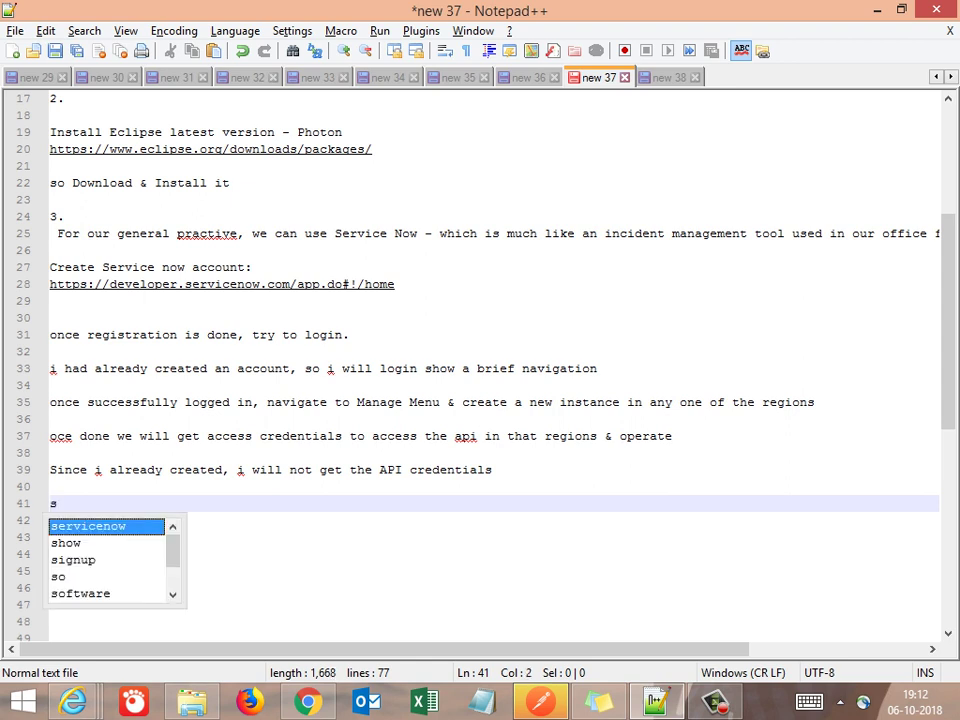
{"action": "type", "text": "ave those"}
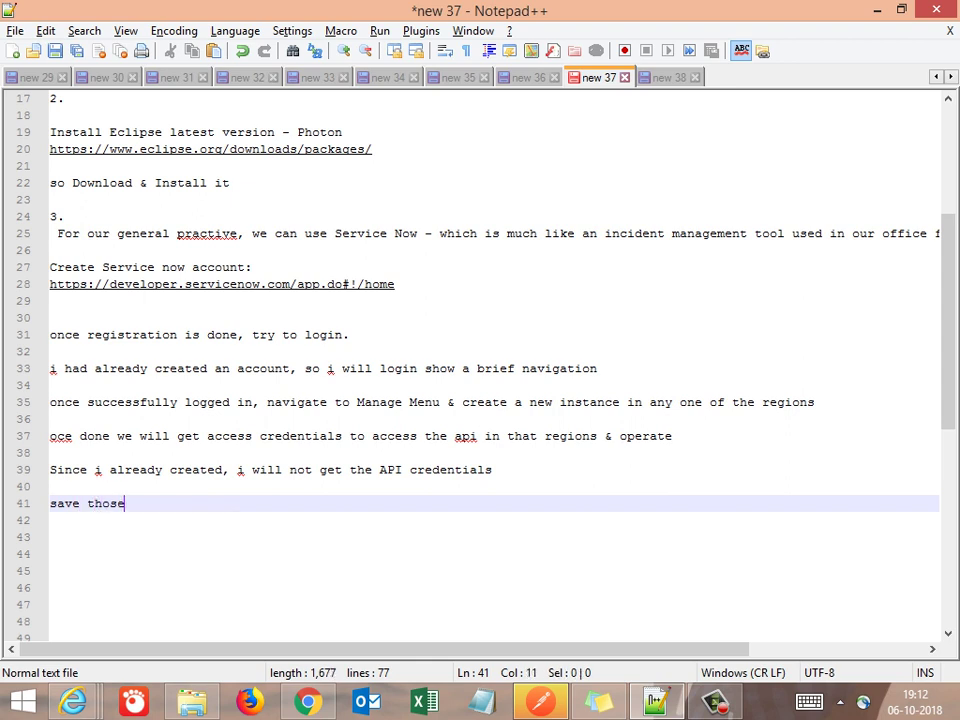
{"action": "type", "text": " credenti"}
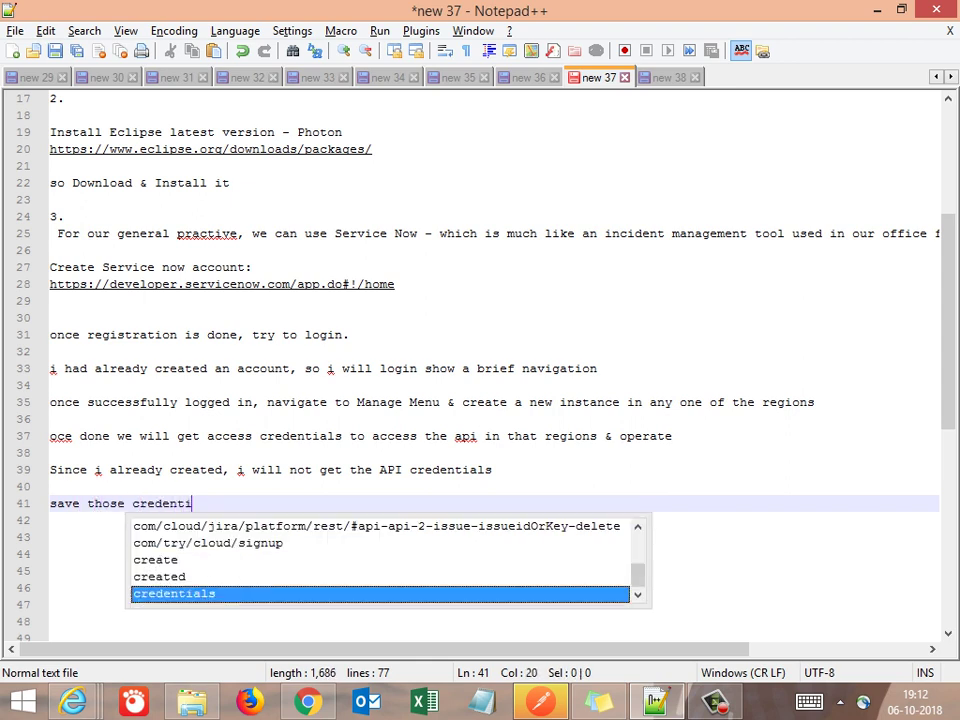
{"action": "type", "text": "als for f"}
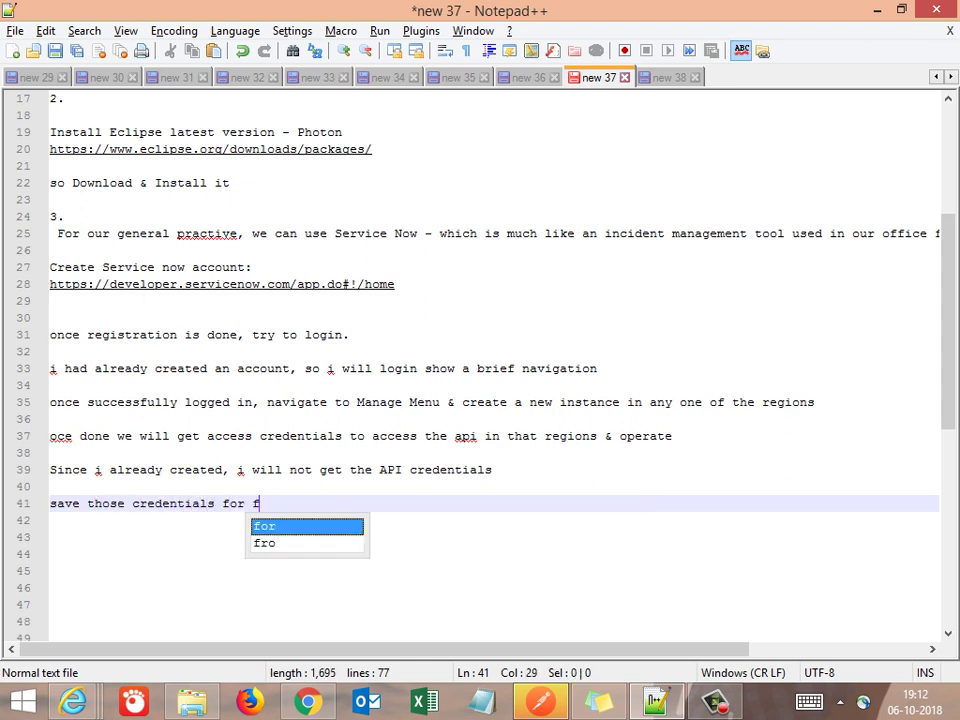
{"action": "type", "text": "uture use"}
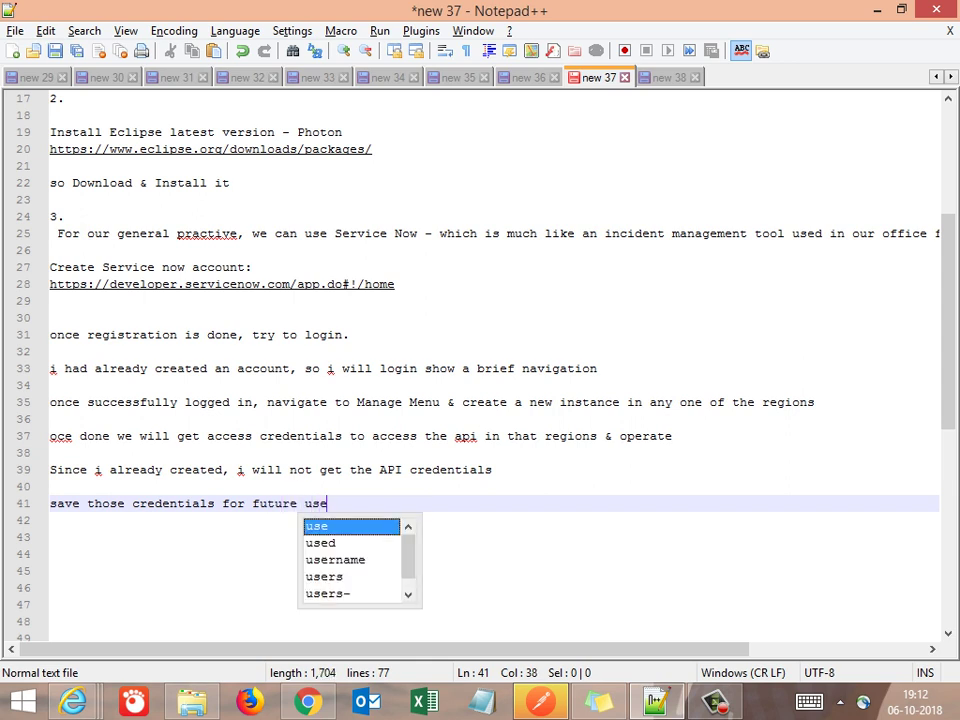
{"action": "key", "text": "Return"}
{"action": "key", "text": "Return"}
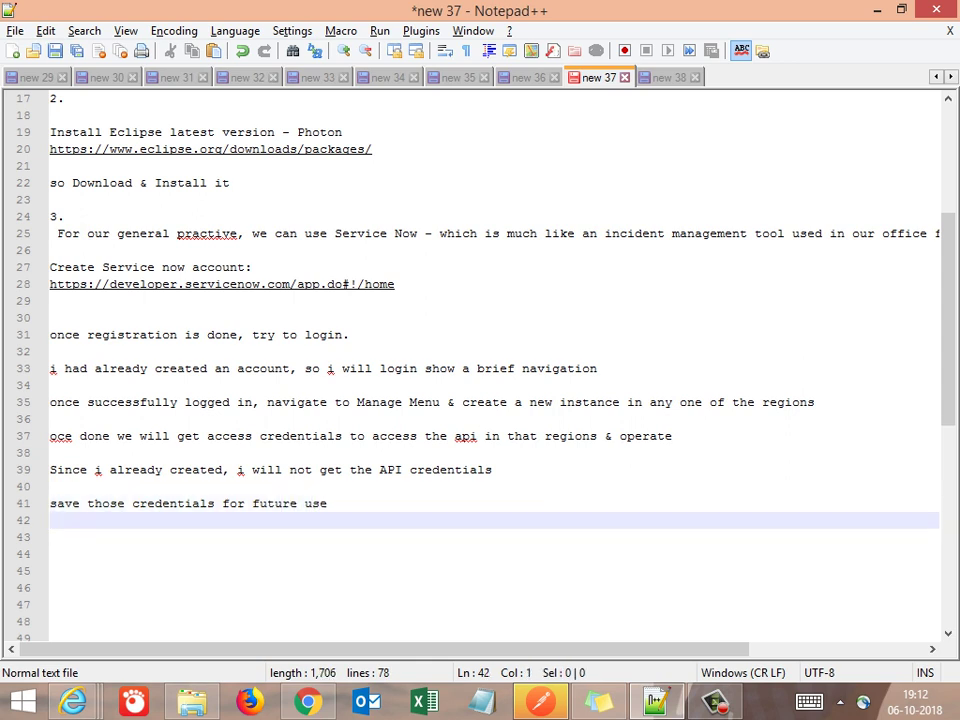
{"action": "key", "text": "Return"}
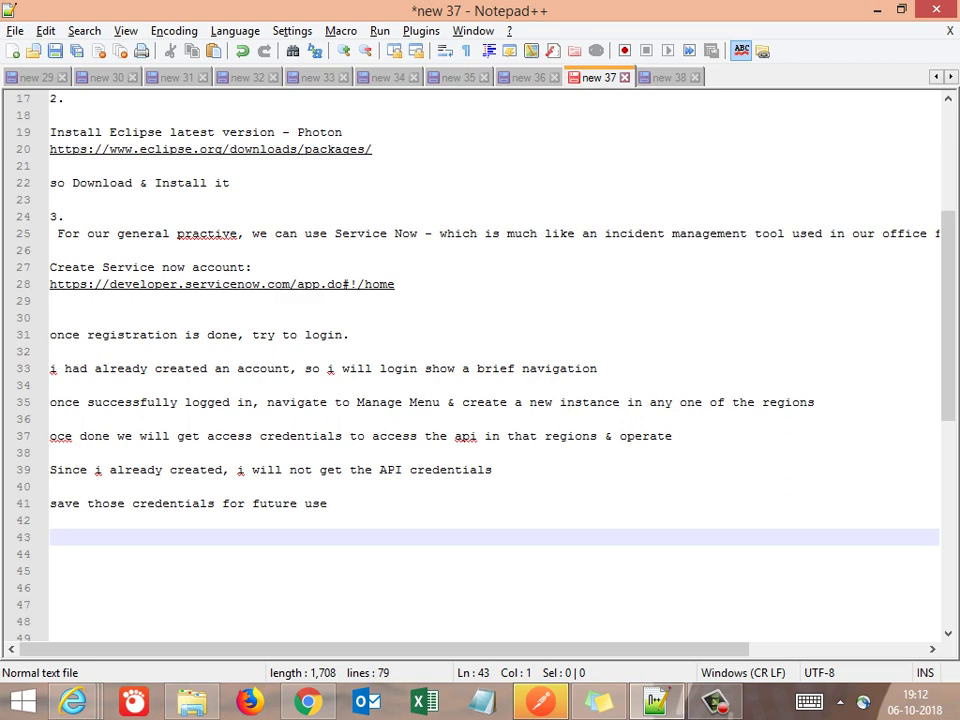
{"action": "key", "text": "alt+Tab"}
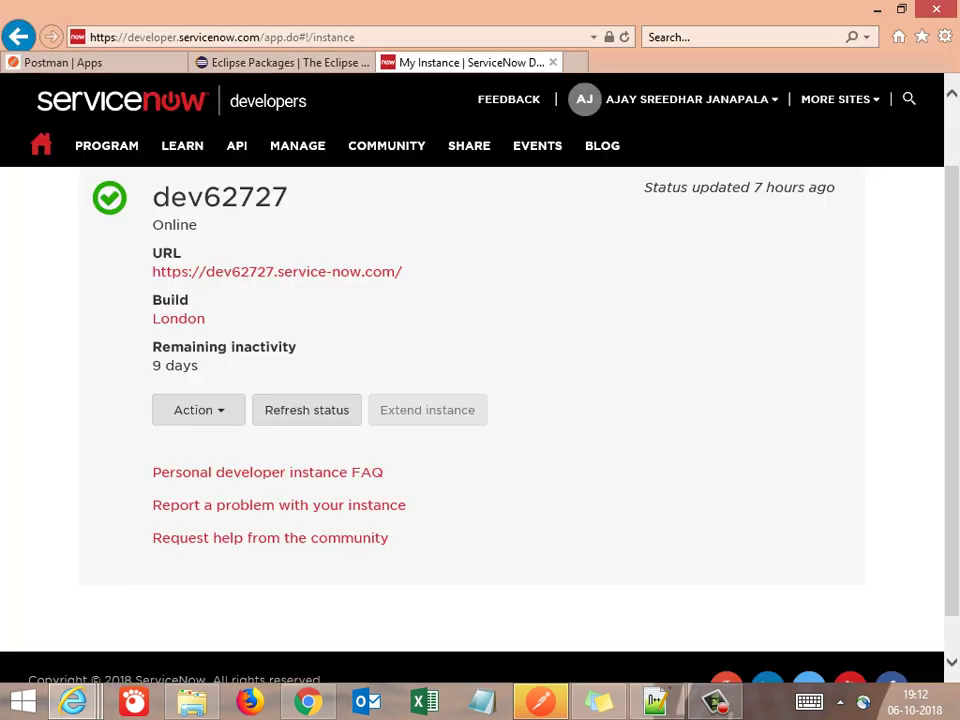
{"action": "key", "text": "alt+Tab"}
{"action": "key", "text": "alt+Tab"}
{"action": "key", "text": "alt+Tab"}
Add the line 'then next click on the URL link' and copy the instance name through its URL from ServiceNow
{"action": "type", "text": "t"}
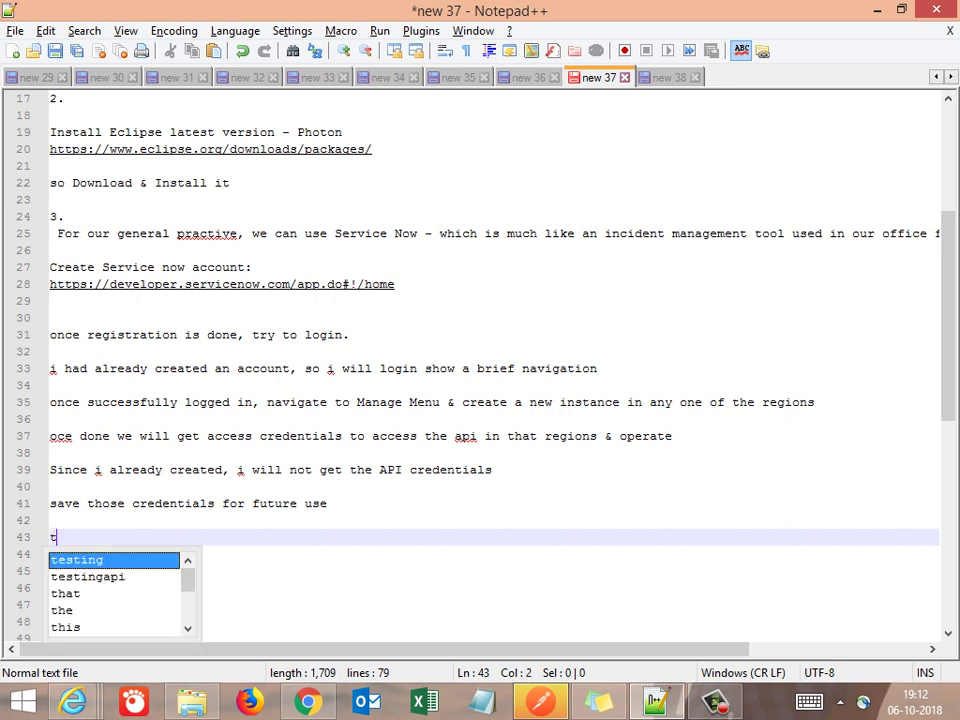
{"action": "type", "text": "hen next"}
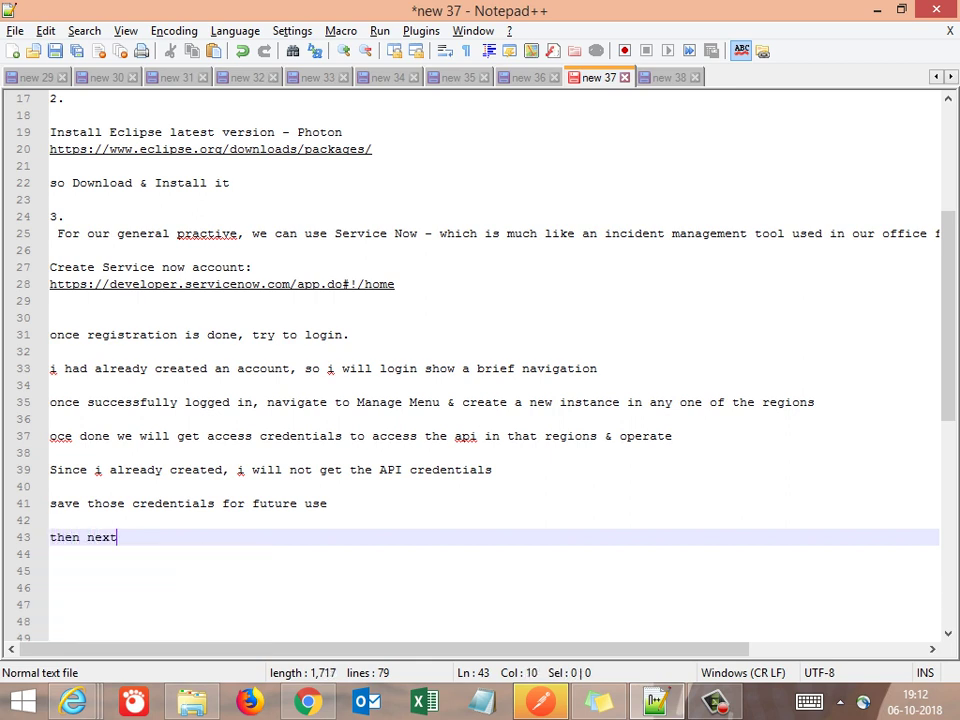
{"action": "type", "text": " click cn the URL l"}
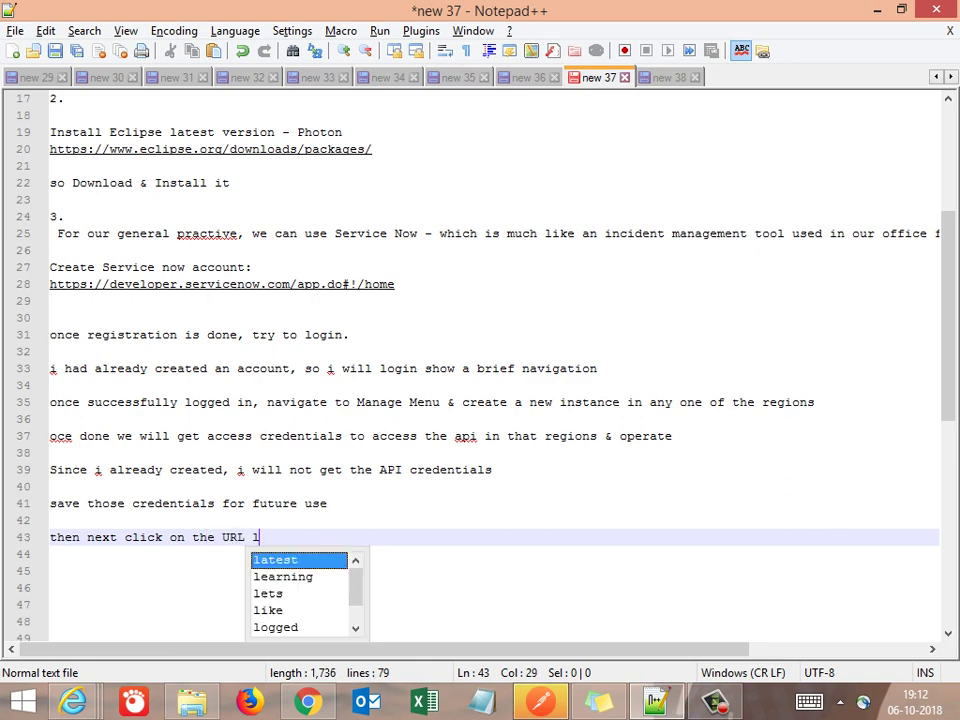
{"action": "type", "text": "ink"}
{"action": "key", "text": "Return"}
{"action": "key", "text": "alt+Tab"}
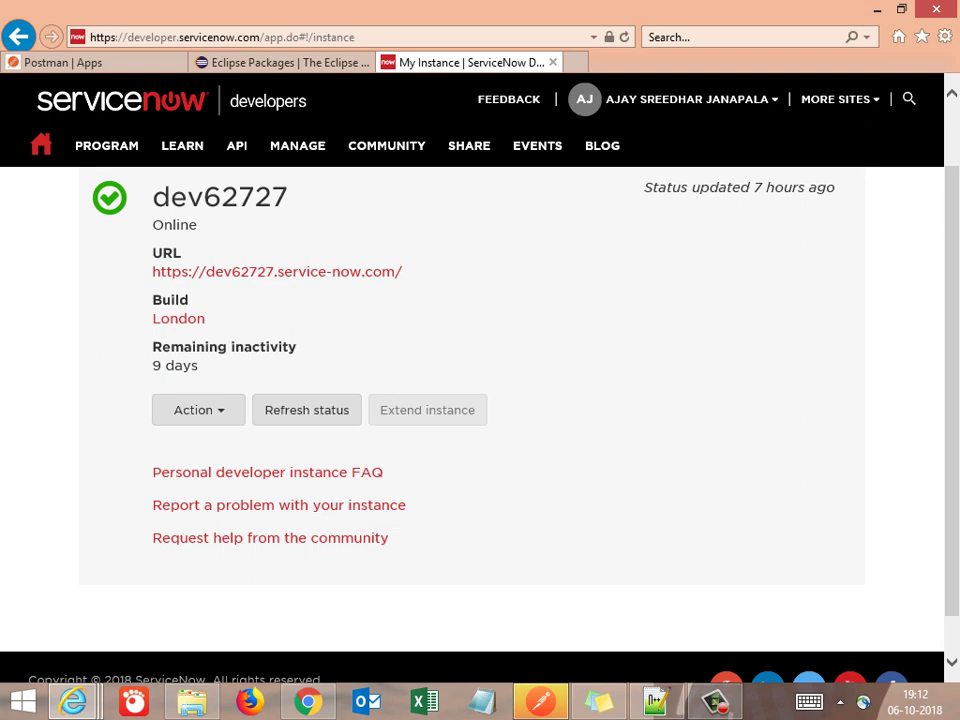
{"action": "left_click_drag", "start_coordinate": [151, 196], "coordinate": [402, 271]}
{"action": "key", "text": "ctrl+c"}
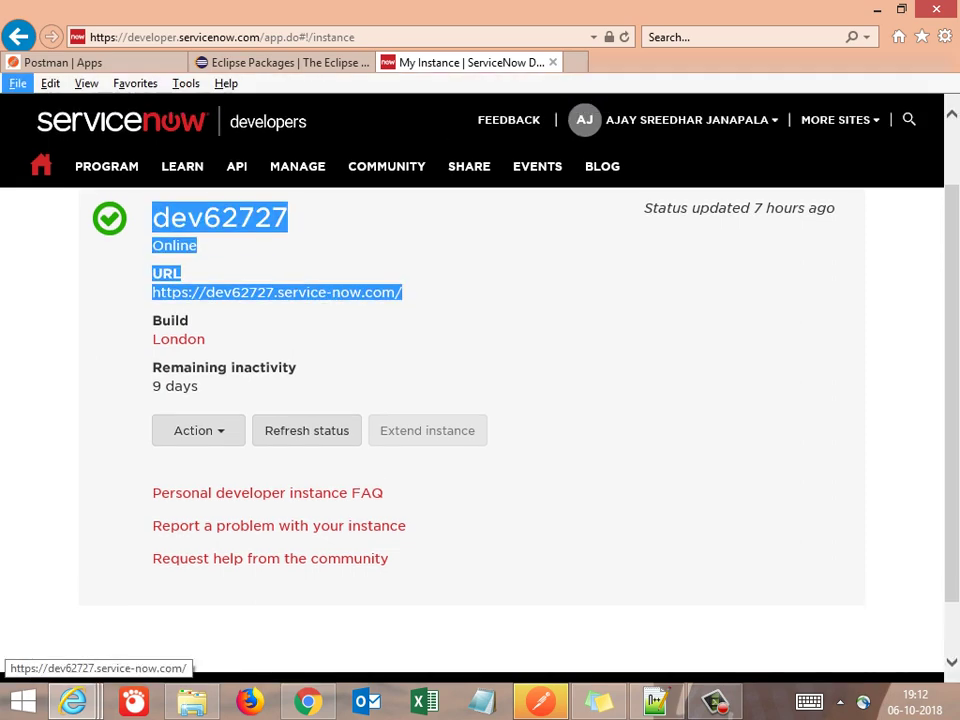
{"action": "key", "text": "alt+Tab"}
{"action": "key", "text": "Return"}
{"action": "key", "text": "Return"}
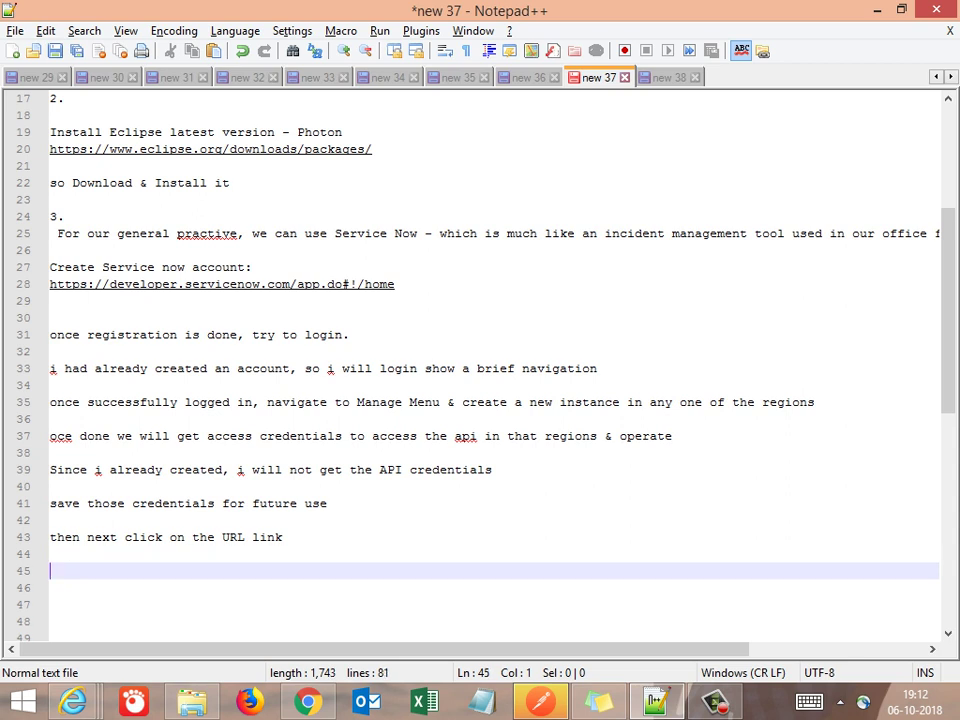
Paste the copied instance details and delete the name and status lines, leaving the URL heading and link
{"action": "key", "text": "ctrl+v"}
{"action": "key", "text": "Up"}
{"action": "key", "text": "Up"}
{"action": "key", "text": "Up"}
{"action": "key", "text": "shift+Up"}
{"action": "key", "text": "shift+Up"}
{"action": "key", "text": "shift+Up"}
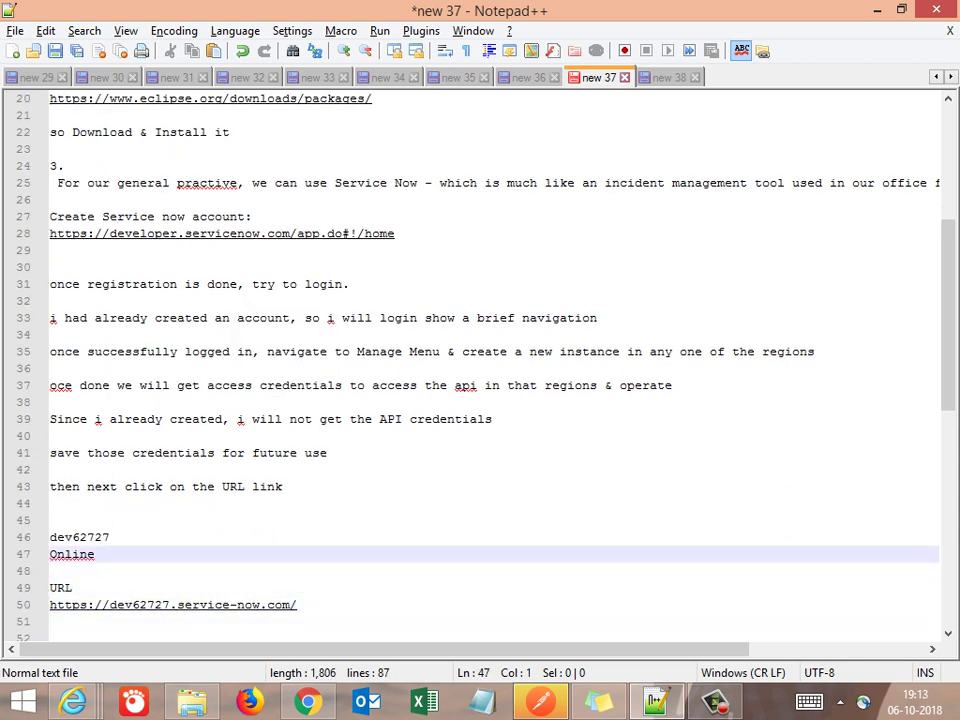
{"action": "key", "text": "Delete"}
{"action": "key", "text": "Delete"}
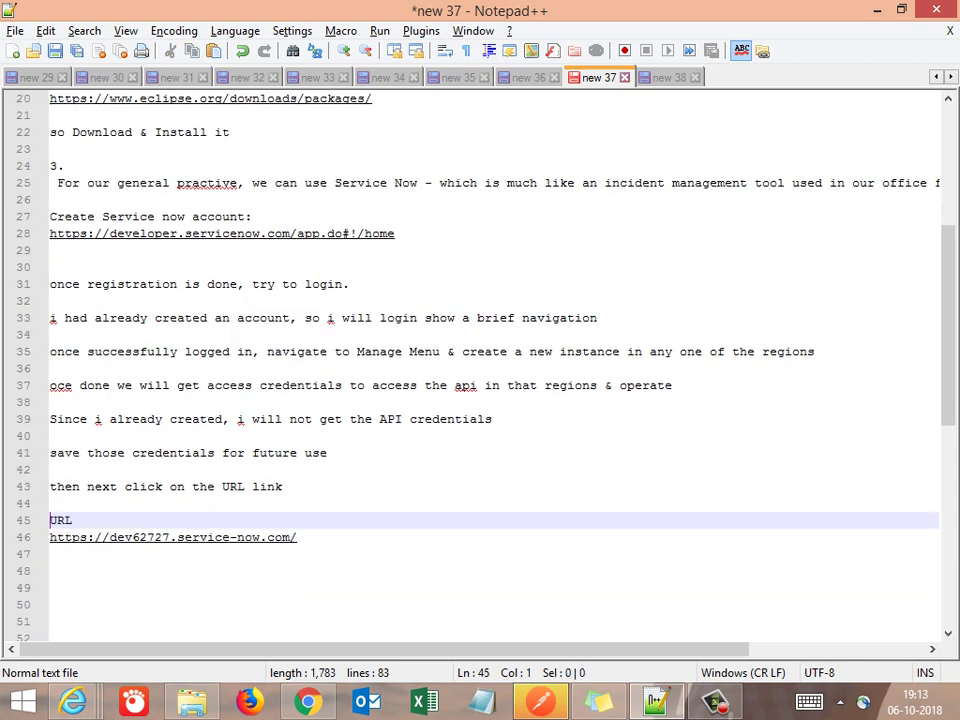
{"action": "key", "text": "Down"}
{"action": "key", "text": "shift+End"}
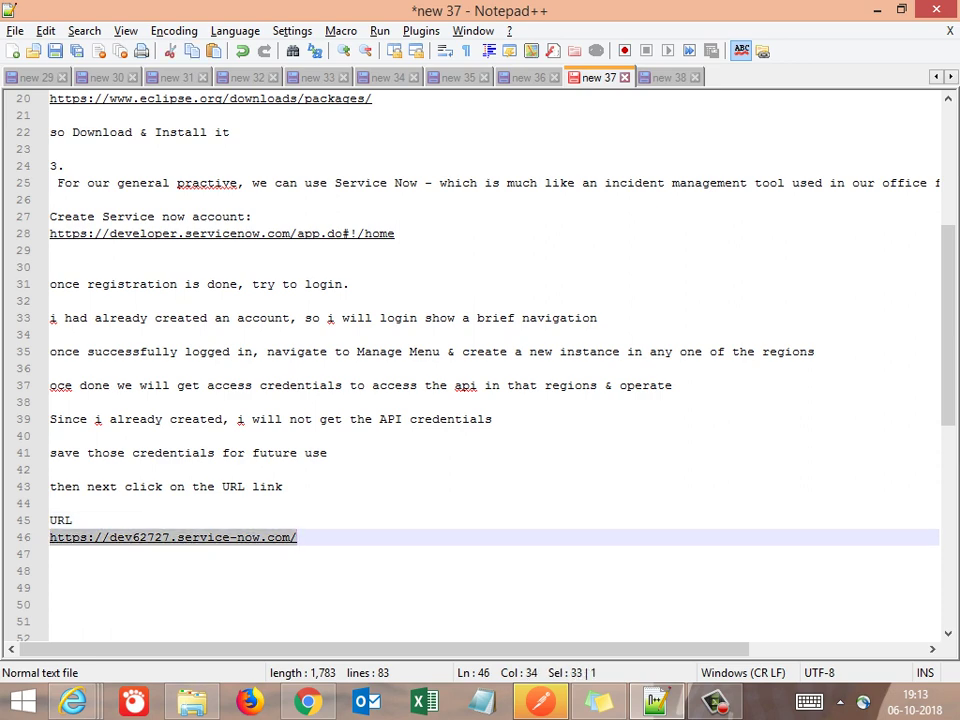
{"action": "key", "text": "alt+Tab"}
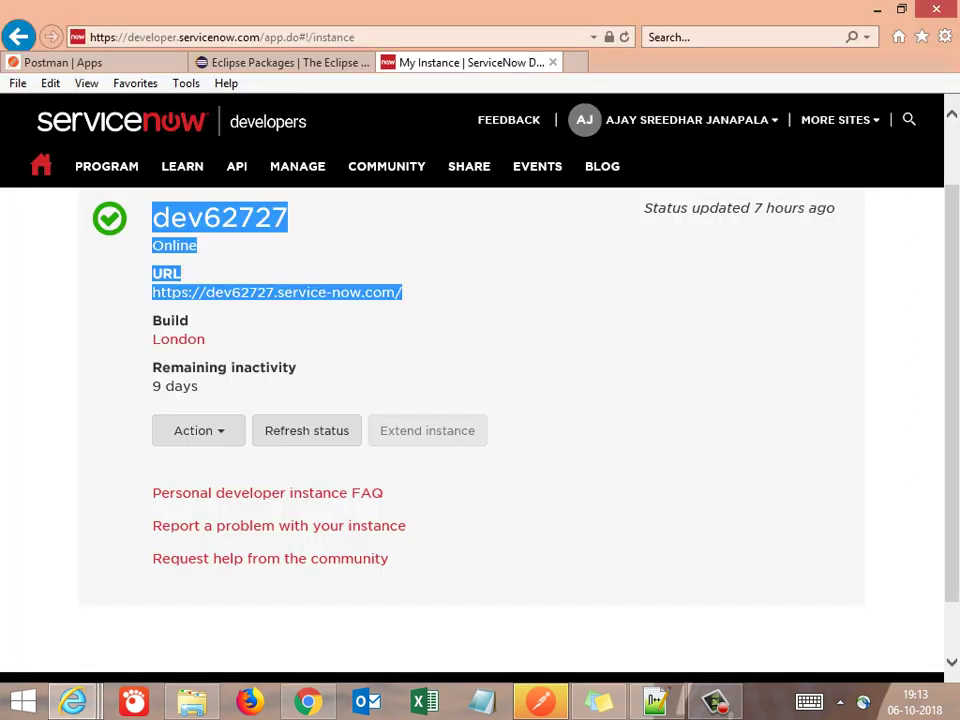
{"action": "left_click", "coordinate": [450, 300]}
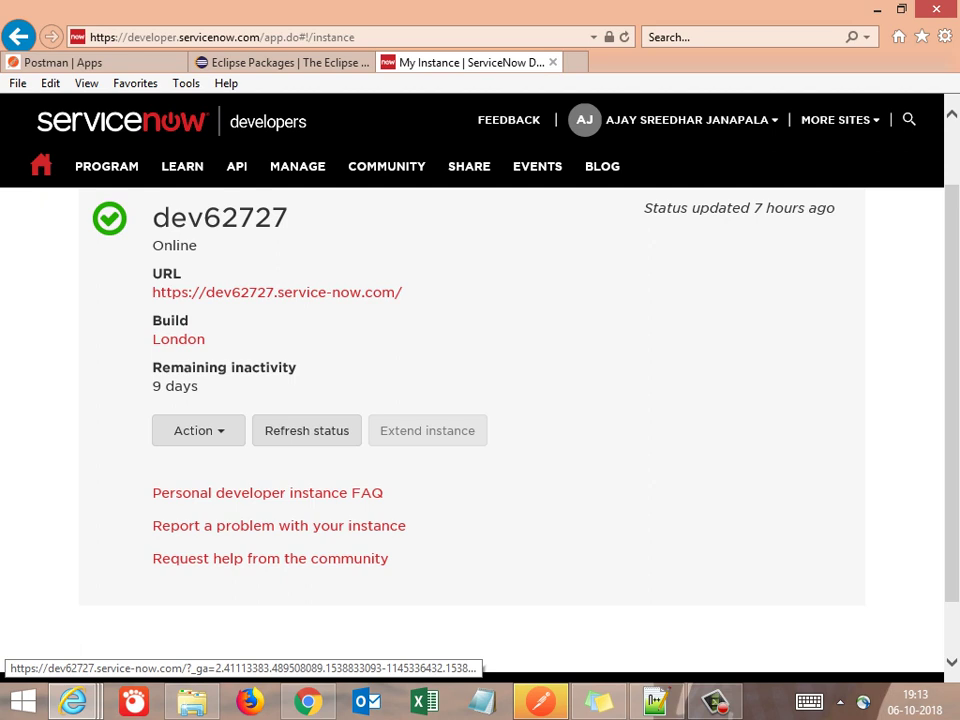
{"action": "left_click", "coordinate": [277, 292]}
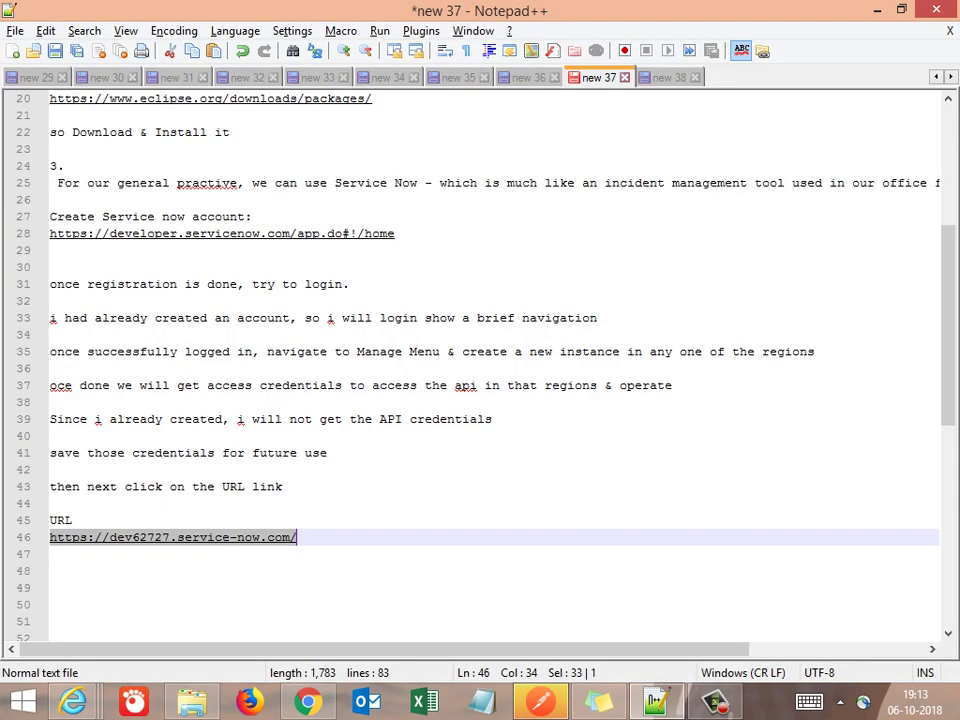
Add the note 'we accessing a service now account which is hosted in Cloud - in London region'
{"action": "key", "text": "End"}
{"action": "key", "text": "Return"}
{"action": "key", "text": "Return"}
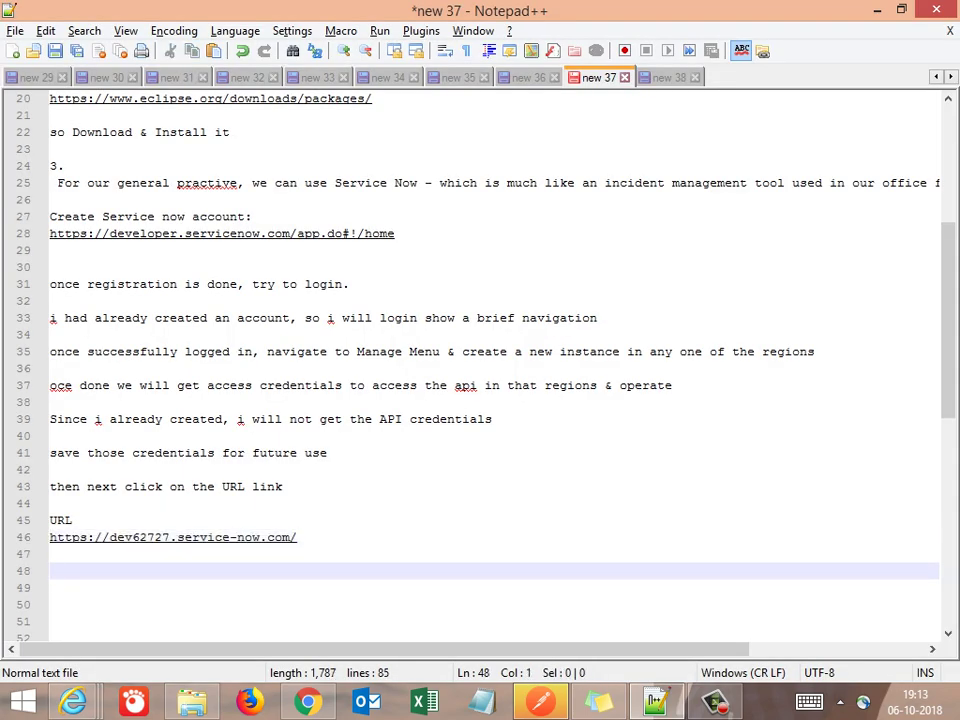
{"action": "type", "text": "we acce"}
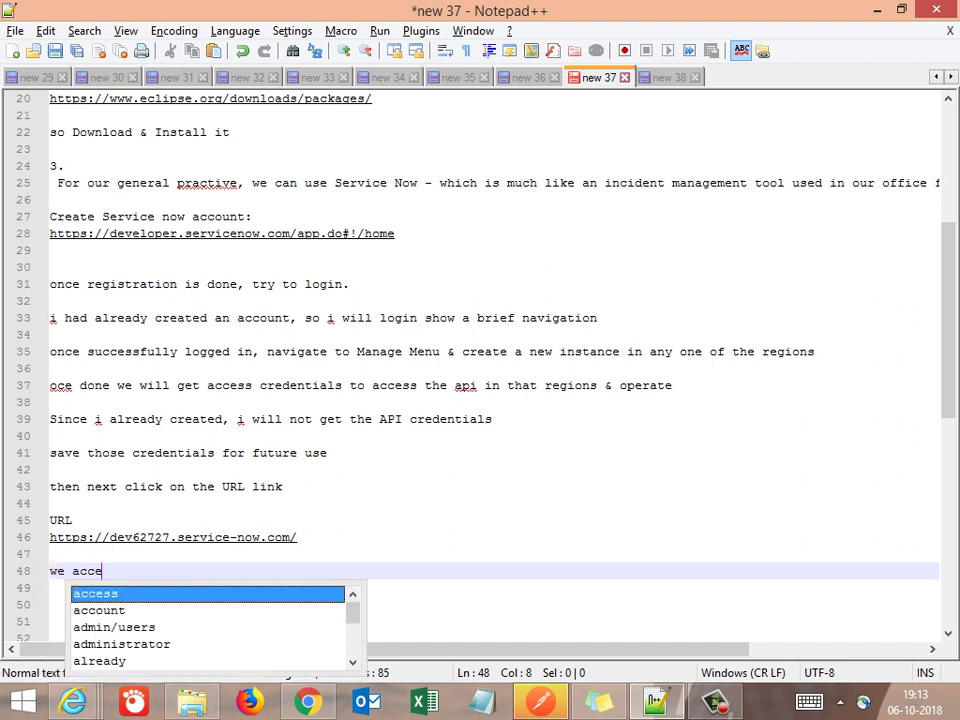
{"action": "type", "text": "ssing"}
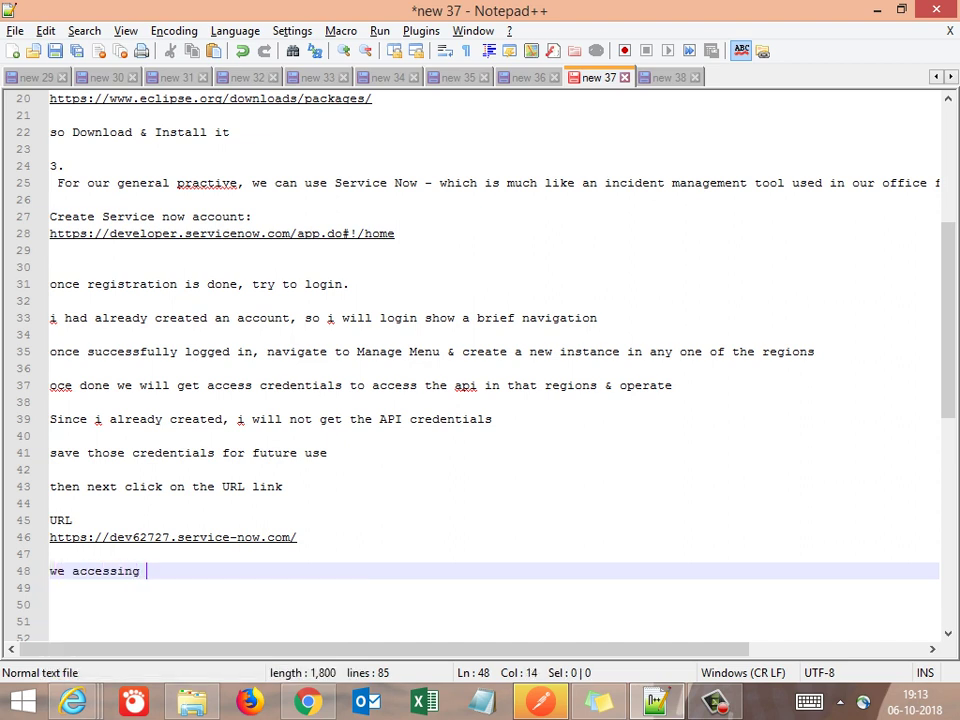
{"action": "key", "text": "BackSpace"}
{"action": "type", "text": "a service n"}
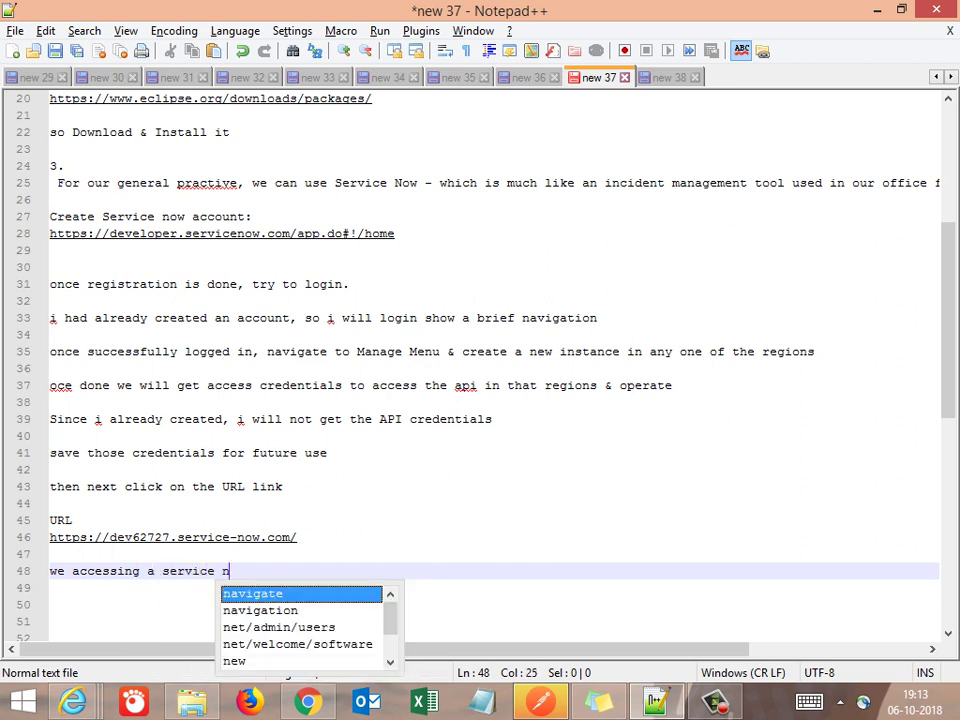
{"action": "type", "text": "ow account "}
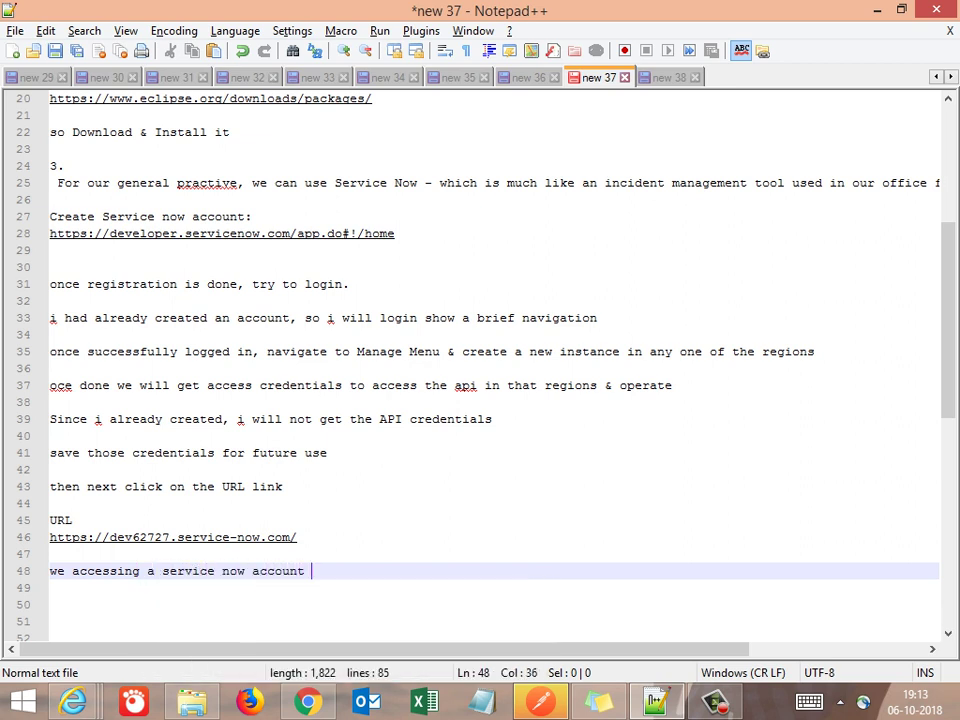
{"action": "type", "text": "which is "}
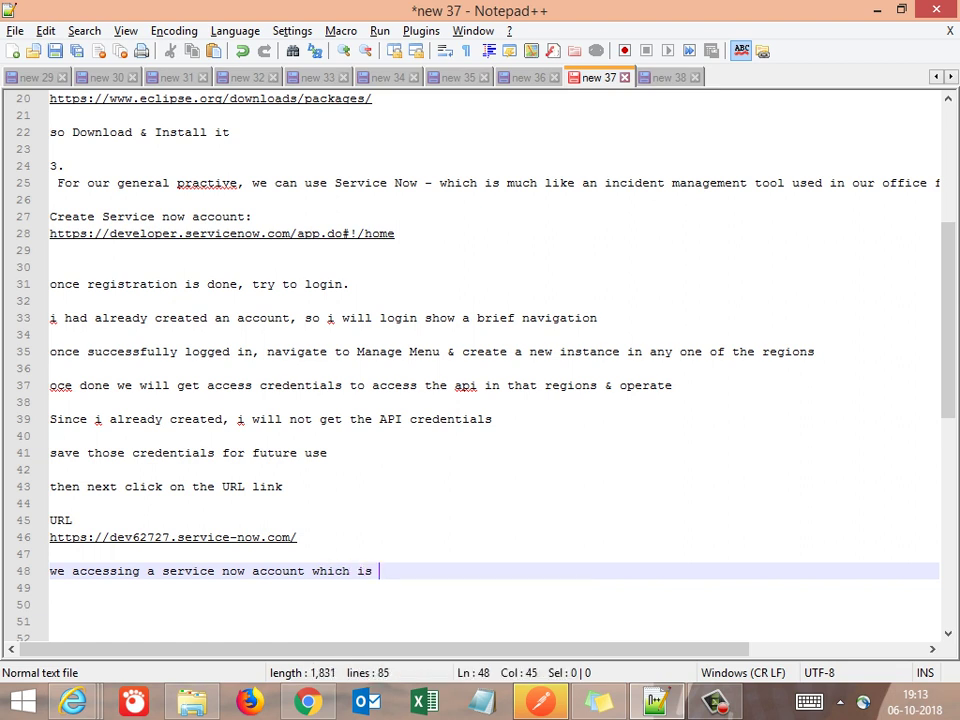
{"action": "type", "text": "hosted in C"}
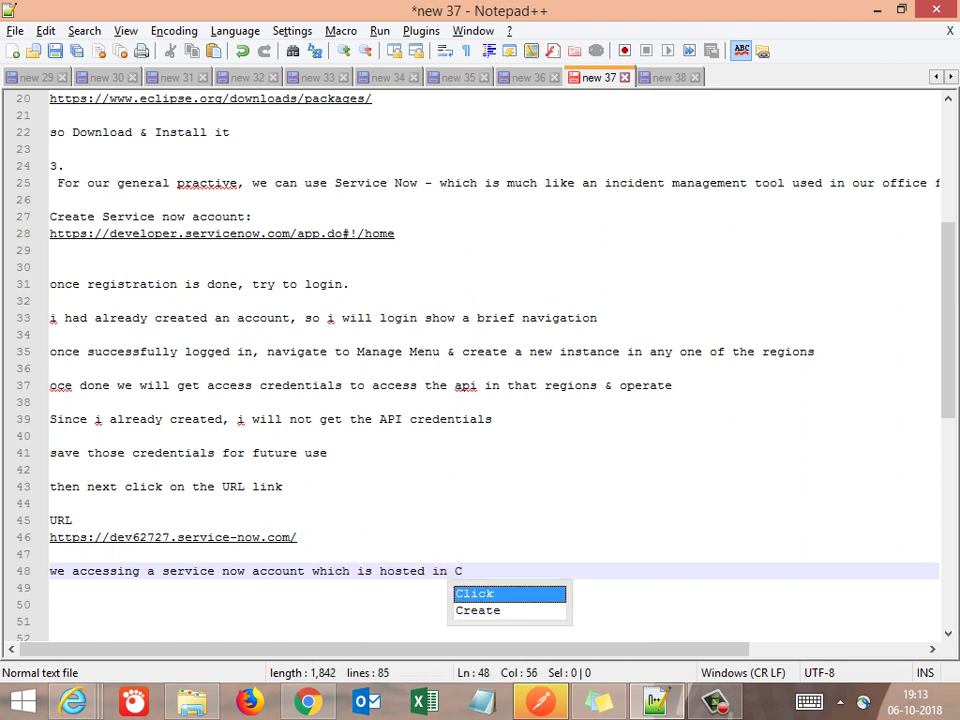
{"action": "type", "text": "loud "}
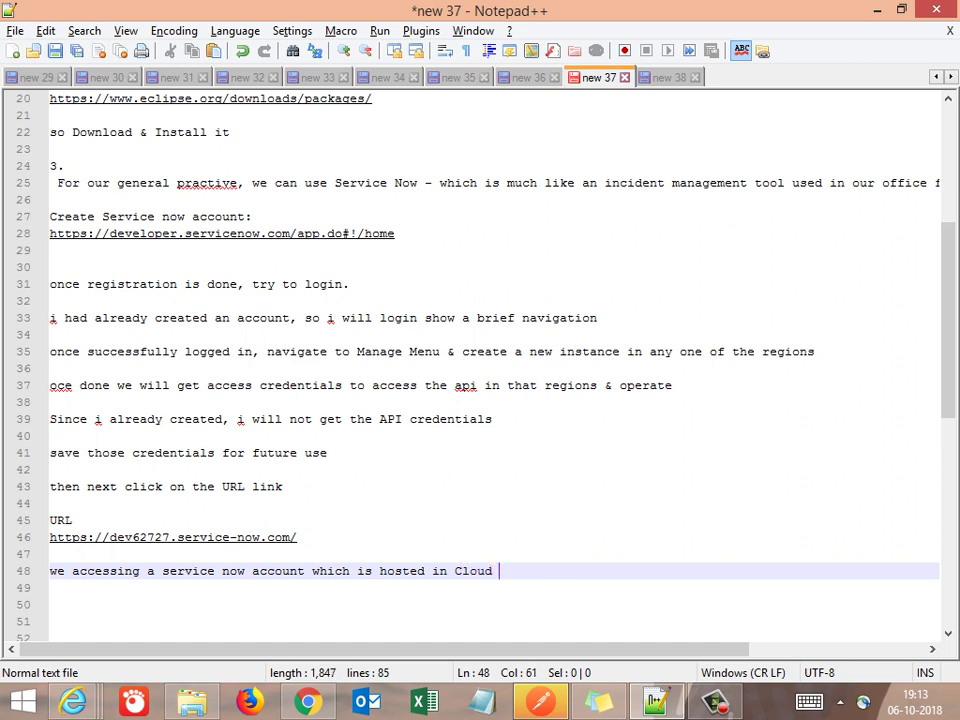
{"action": "type", "text": "- in London"}
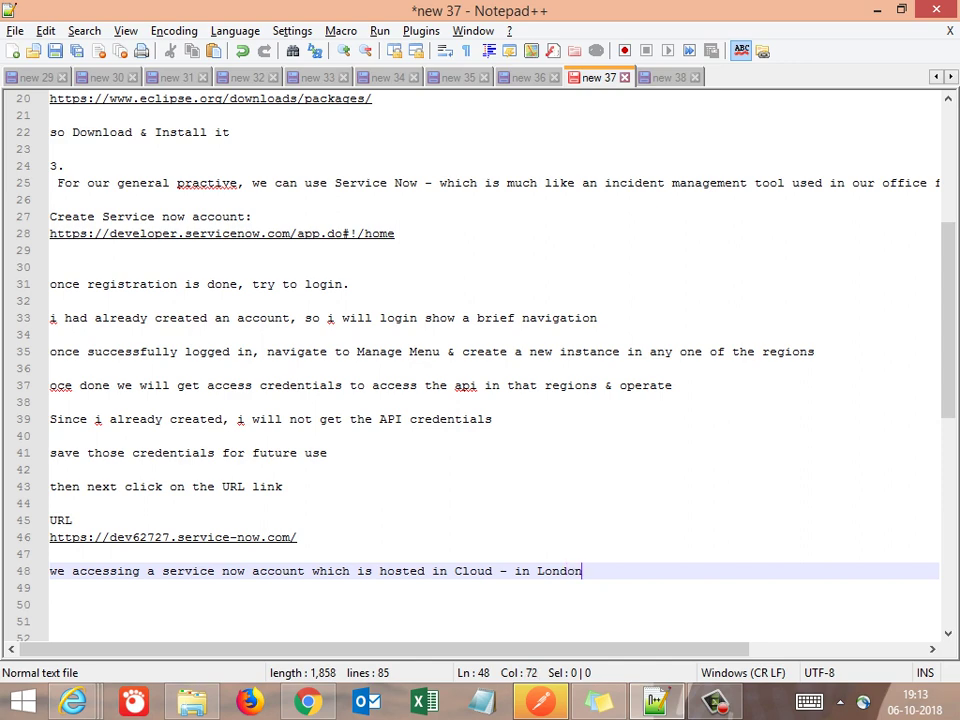
{"action": "type", "text": " region"}
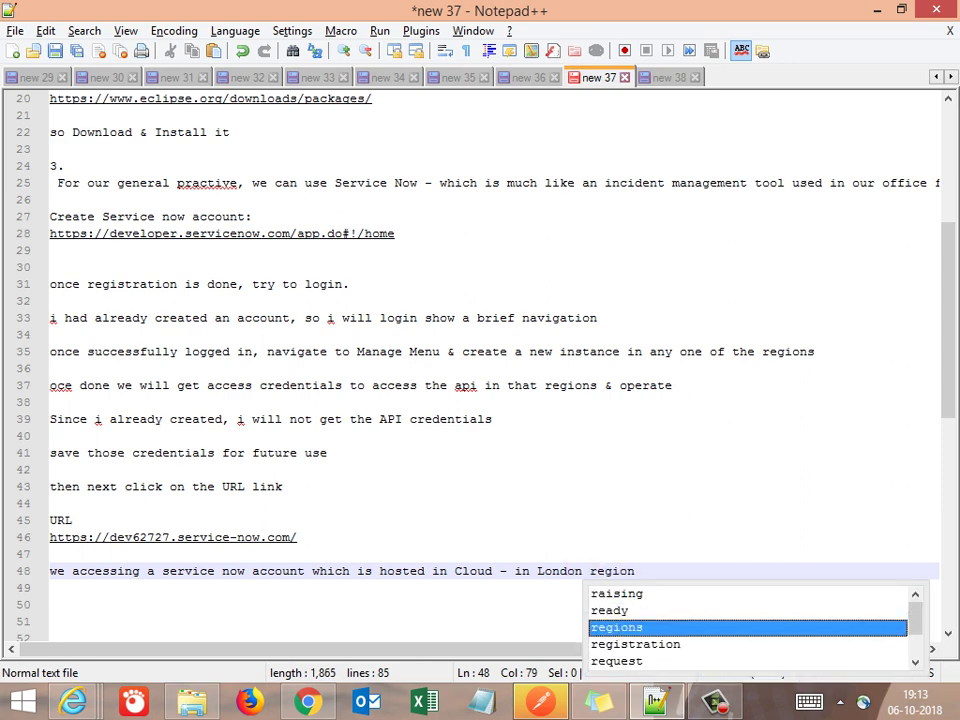
{"action": "key", "text": "Return"}
{"action": "key", "text": "BackSpace"}
{"action": "key", "text": "Return"}
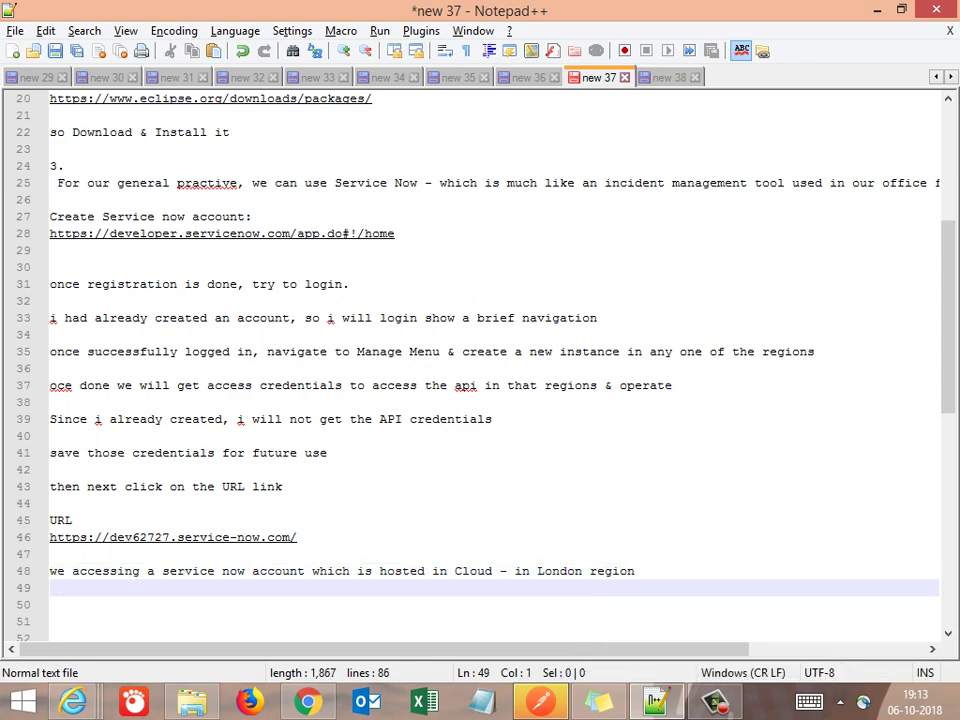
{"action": "key", "text": "alt+Tab"}
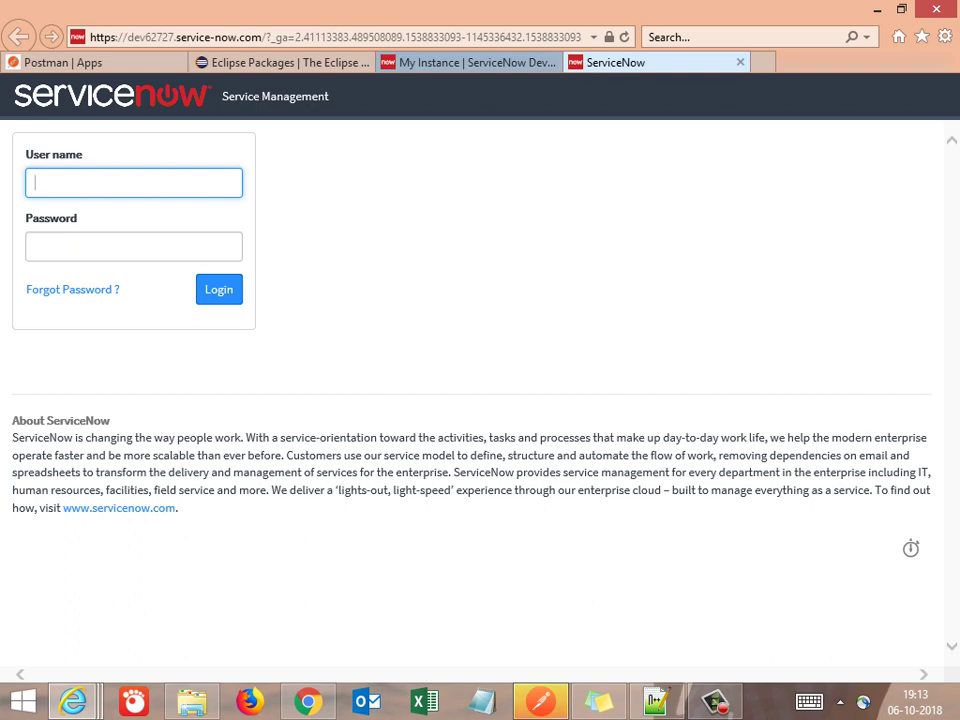
{"action": "key", "text": "alt+Tab"}
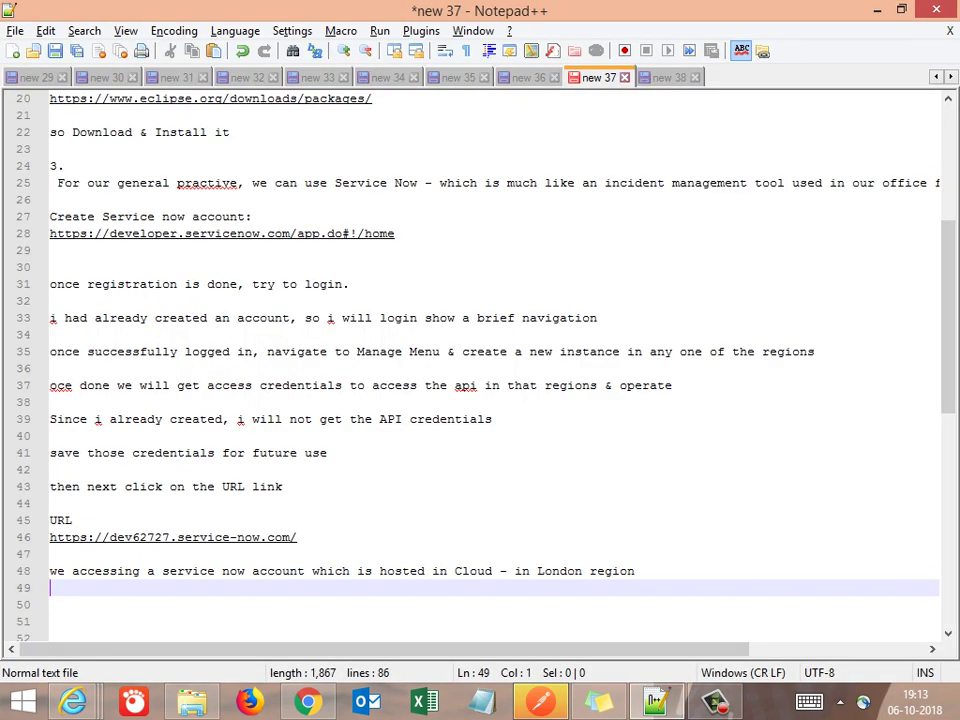
Add the note 'This is the Access credentials to access the application'
{"action": "key", "text": "Return"}
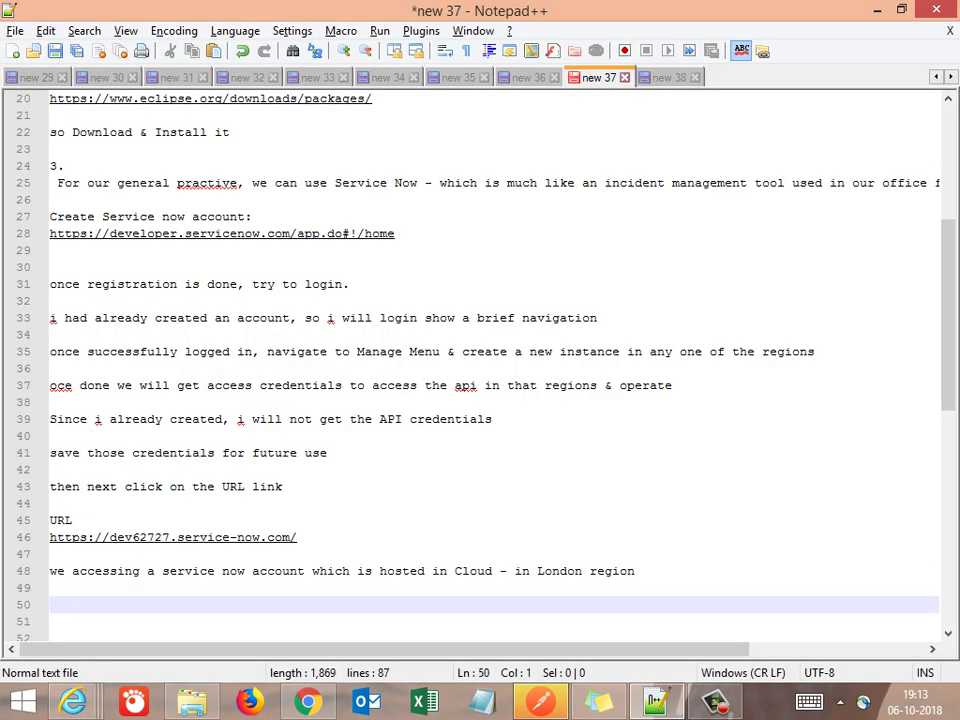
{"action": "type", "text": "This is the A"}
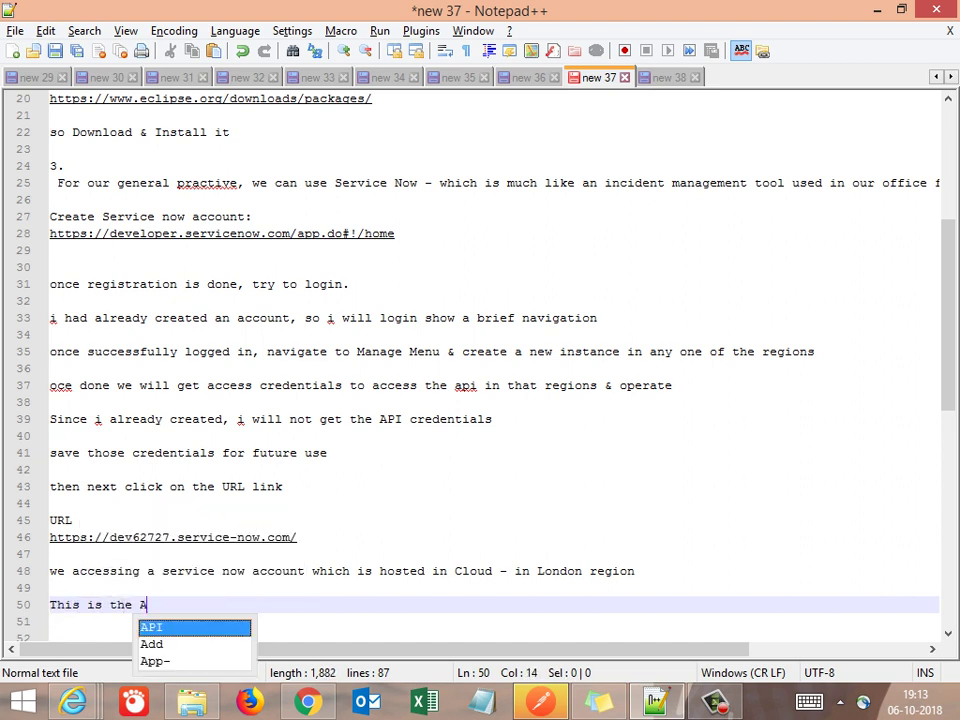
{"action": "type", "text": "ccess s"}
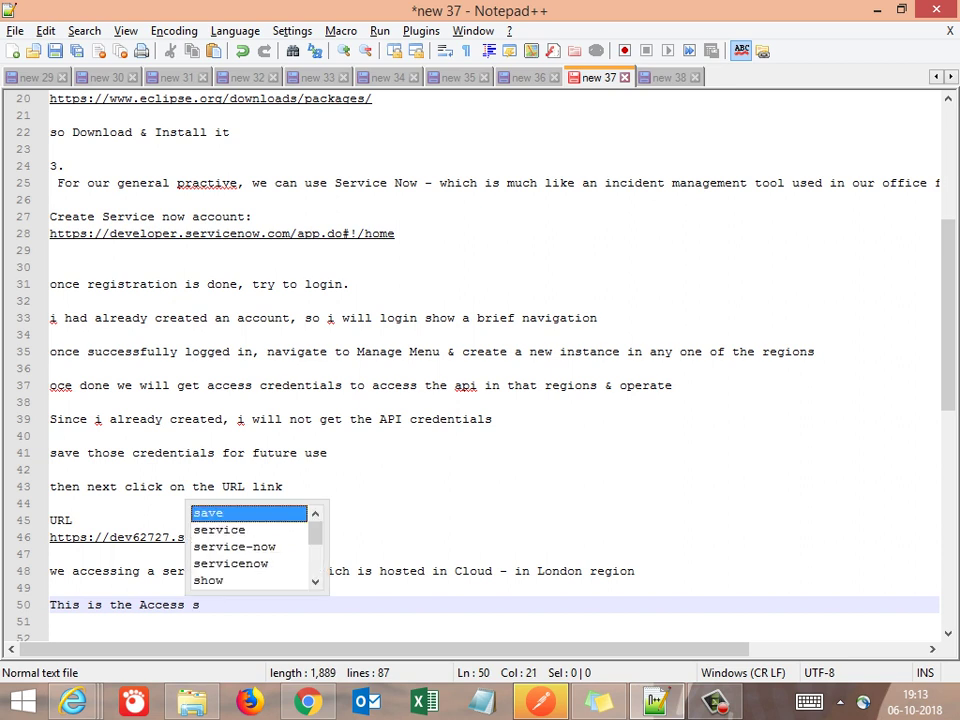
{"action": "key", "text": "BackSpace"}
{"action": "type", "text": "crede"}
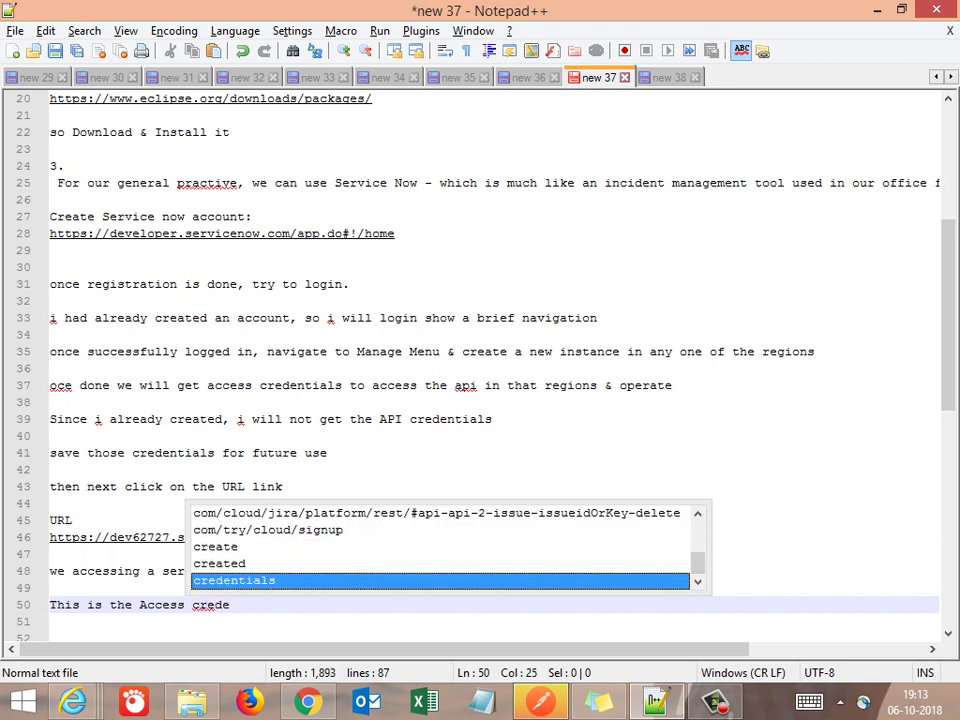
{"action": "type", "text": "ntials "}
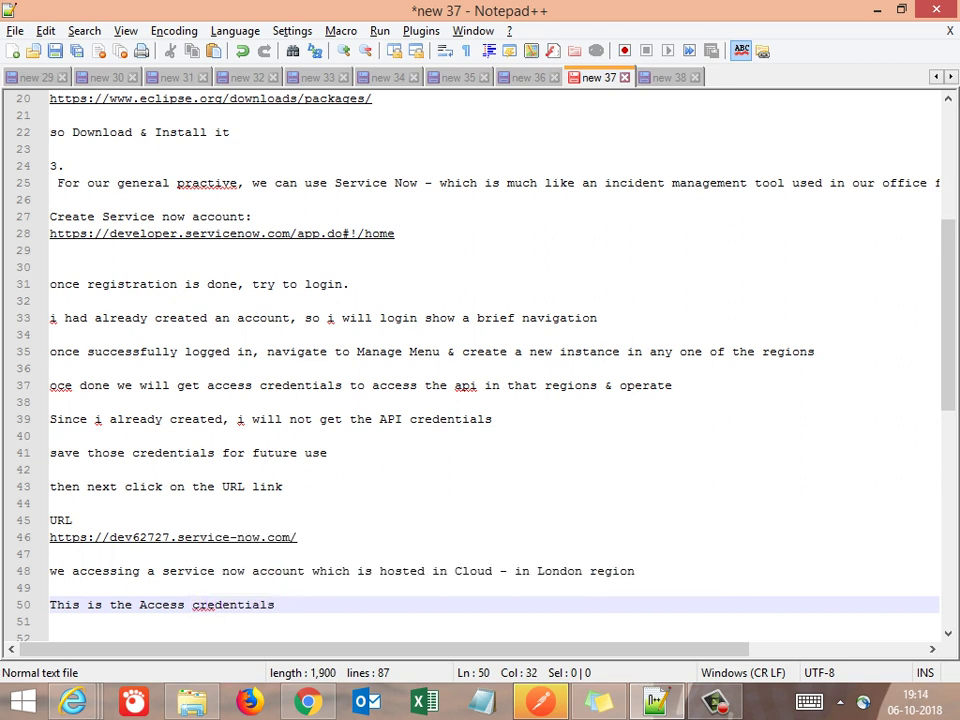
{"action": "type", "text": "to acc"}
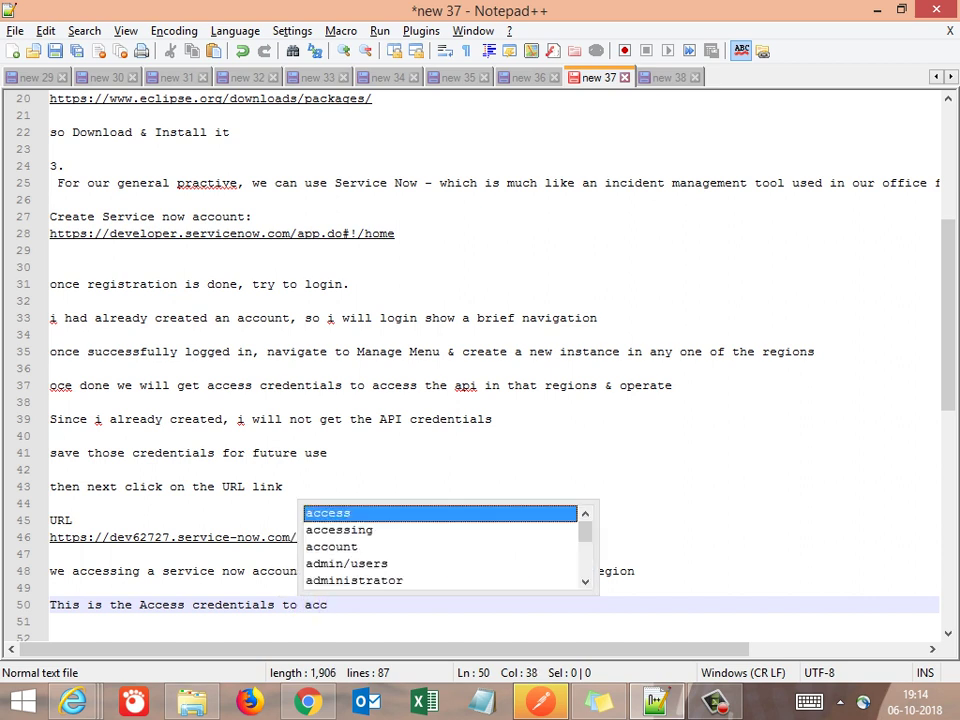
{"action": "type", "text": "ess the"}
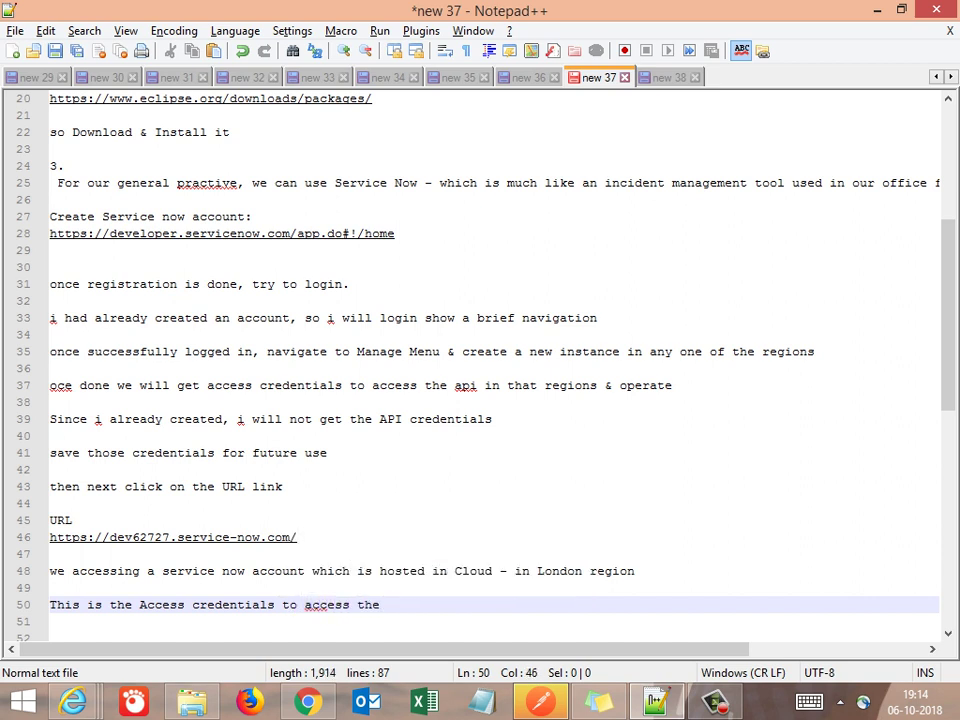
{"action": "type", "text": " applic"}
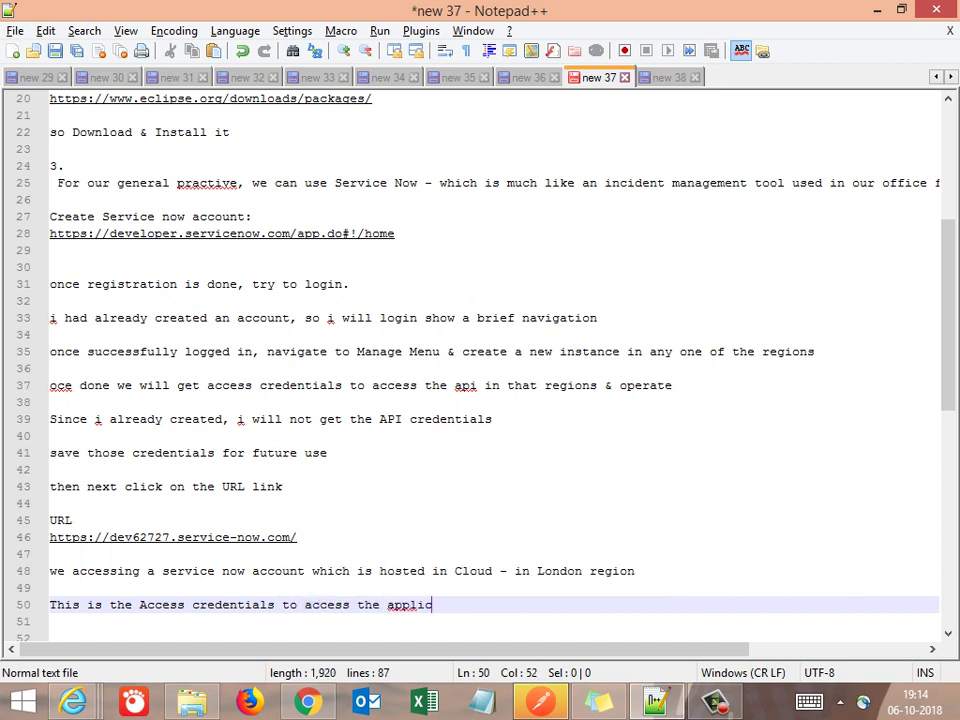
{"action": "type", "text": "ation"}
{"action": "key", "text": "BackSpace"}
{"action": "key", "text": "BackSpace"}
{"action": "key", "text": "BackSpace"}
{"action": "type", "text": "oion"}
{"action": "key", "text": "Return"}
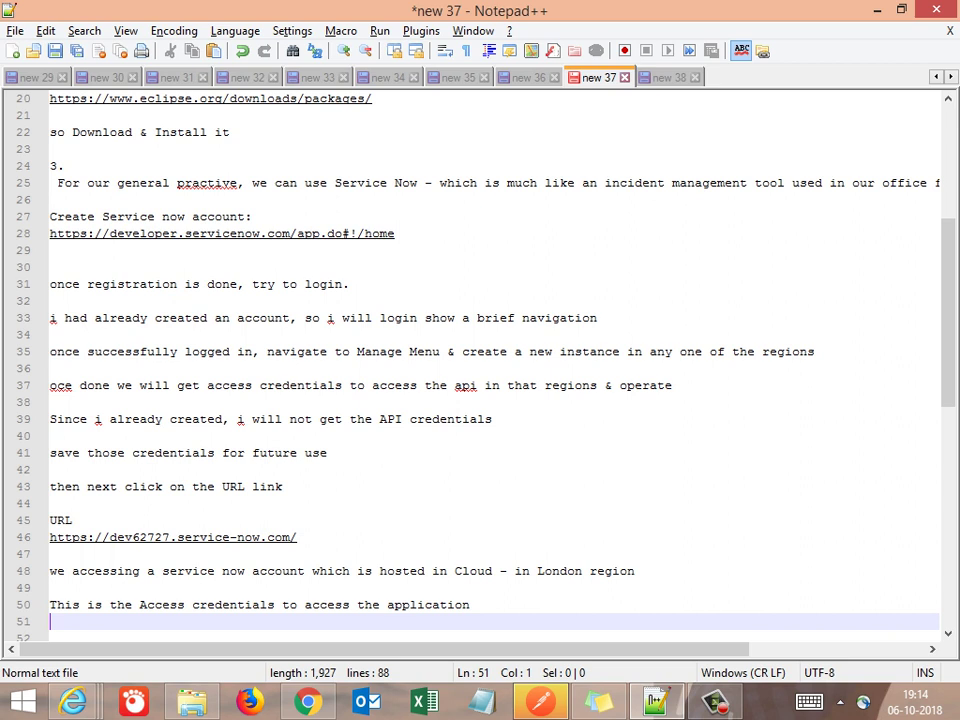
Extend the credentials note with ', which we received & saved' and add 'use those in here'
{"action": "left_click", "coordinate": [470, 605]}
{"action": "type", "text": ", which"}
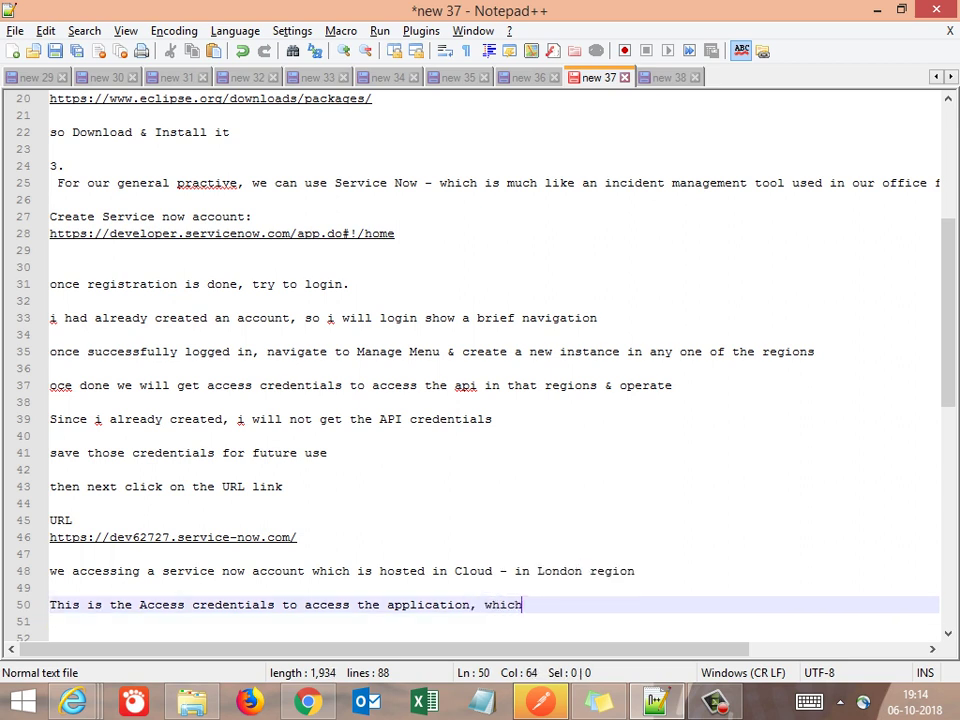
{"action": "type", "text": " we received & saved"}
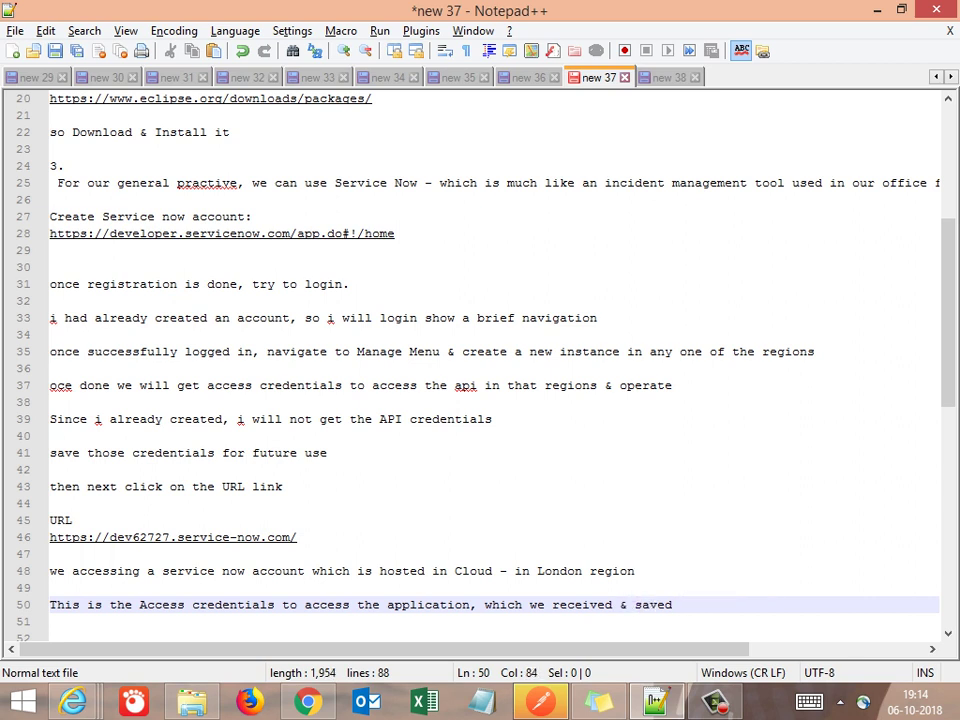
{"action": "key", "text": "Return"}
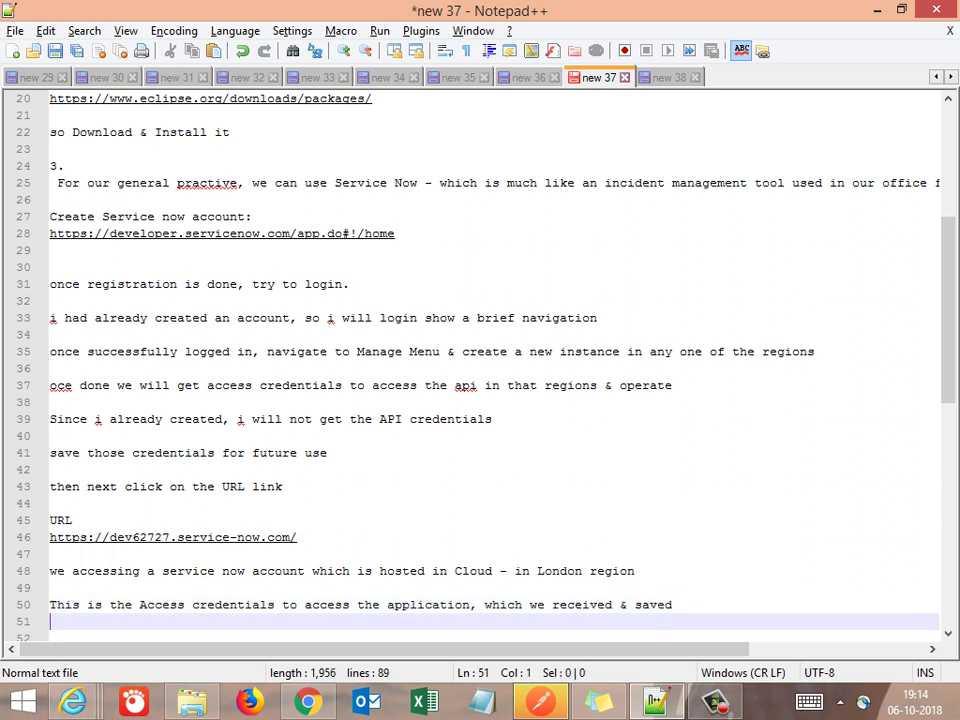
{"action": "key", "text": "Return"}
{"action": "type", "text": "use t"}
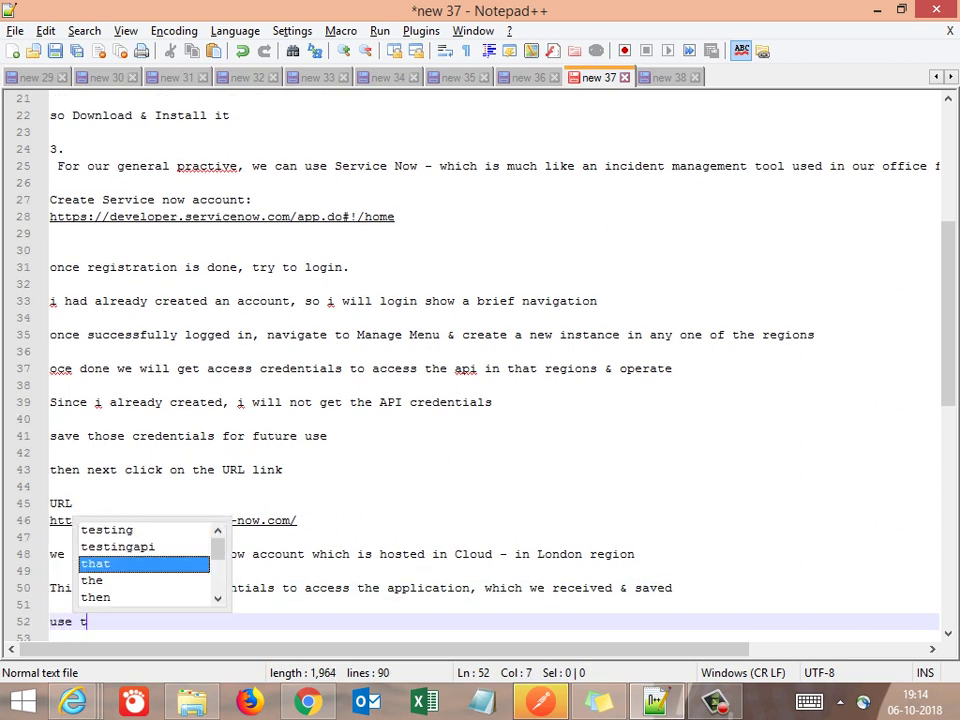
{"action": "type", "text": "hose in here"}
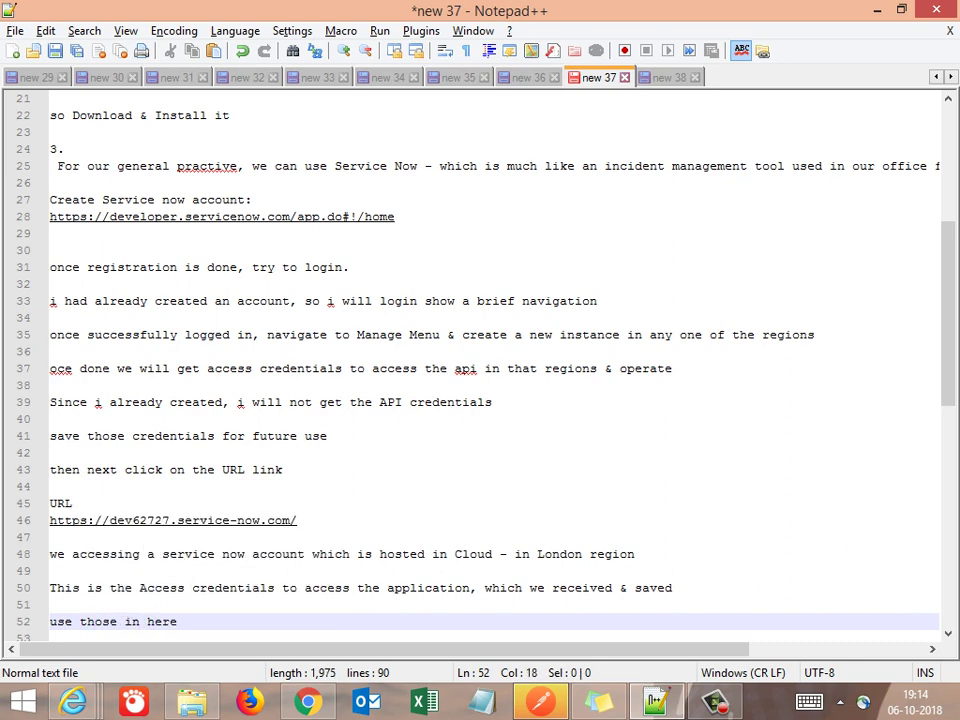
{"action": "key", "text": "Return"}
{"action": "type", "text": "\\"}
{"action": "key", "text": "BackSpace"}
{"action": "key", "text": "alt+Tab"}
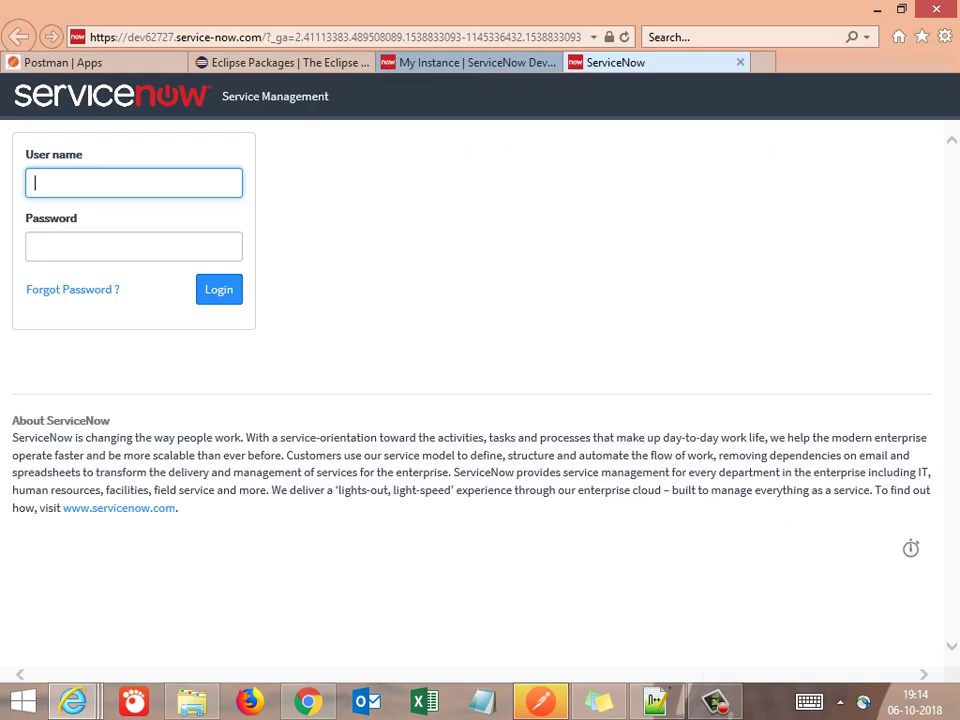
Fill in the ServiceNow login form with the administrator user name and password, then submit
{"action": "type", "text": "admin"}
{"action": "key", "text": "Tab"}
{"action": "type", "text": "ad"}
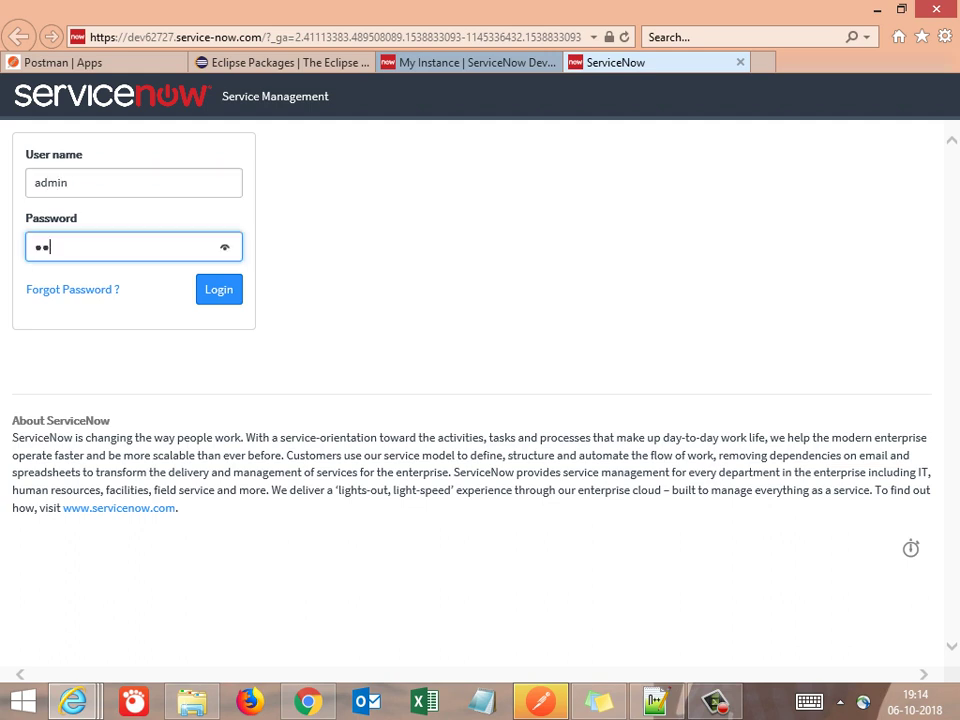
{"action": "type", "text": "min123"}
{"action": "key", "text": "Return"}
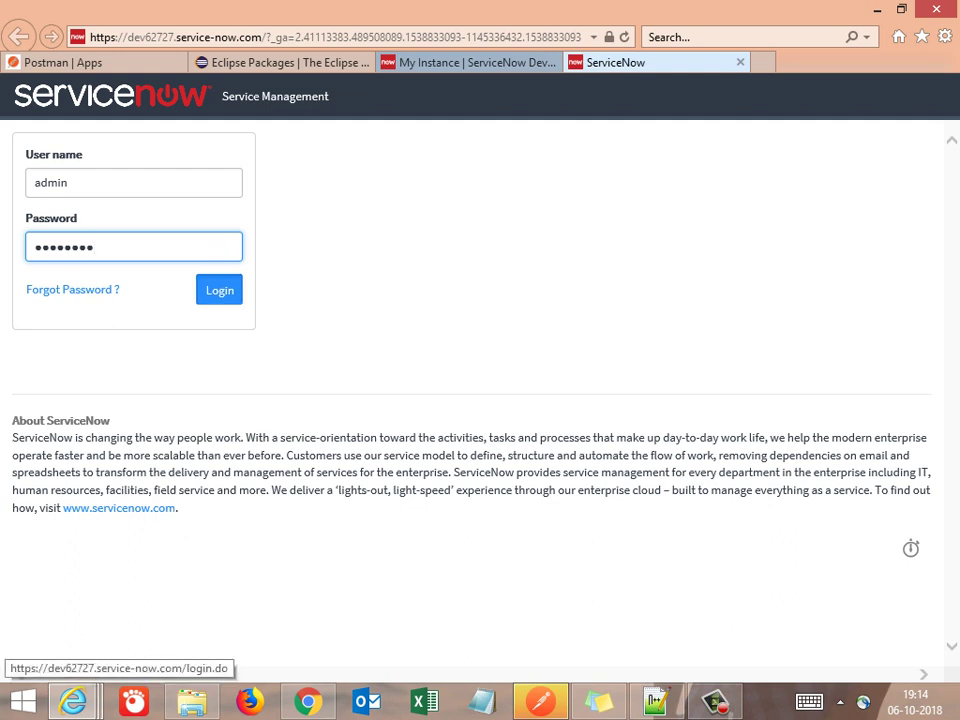
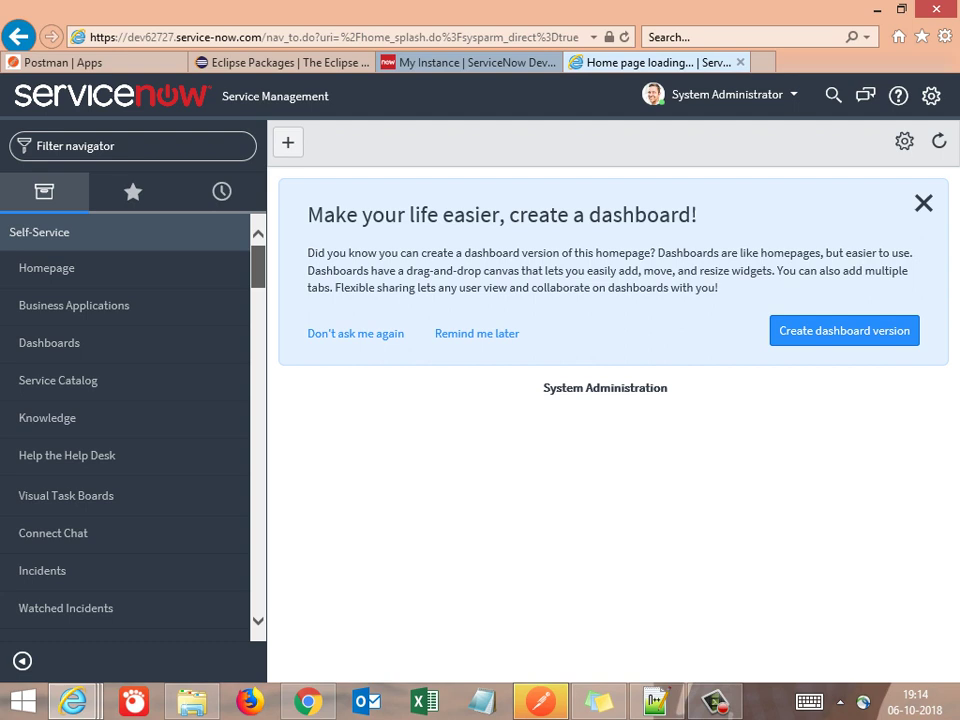
Expand the Incident module and open All to list all 55 incidents, including INC0010001
{"action": "scroll", "coordinate": [125, 430], "scroll_direction": "down", "scroll_amount": 10}
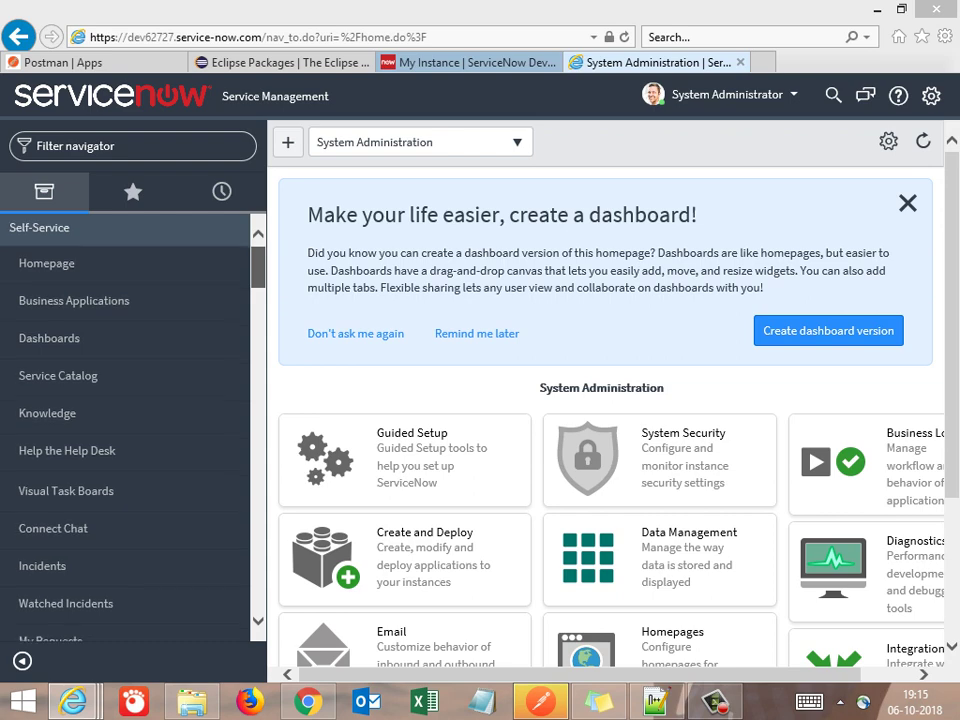
{"action": "scroll", "coordinate": [125, 430], "scroll_direction": "up", "scroll_amount": 5}
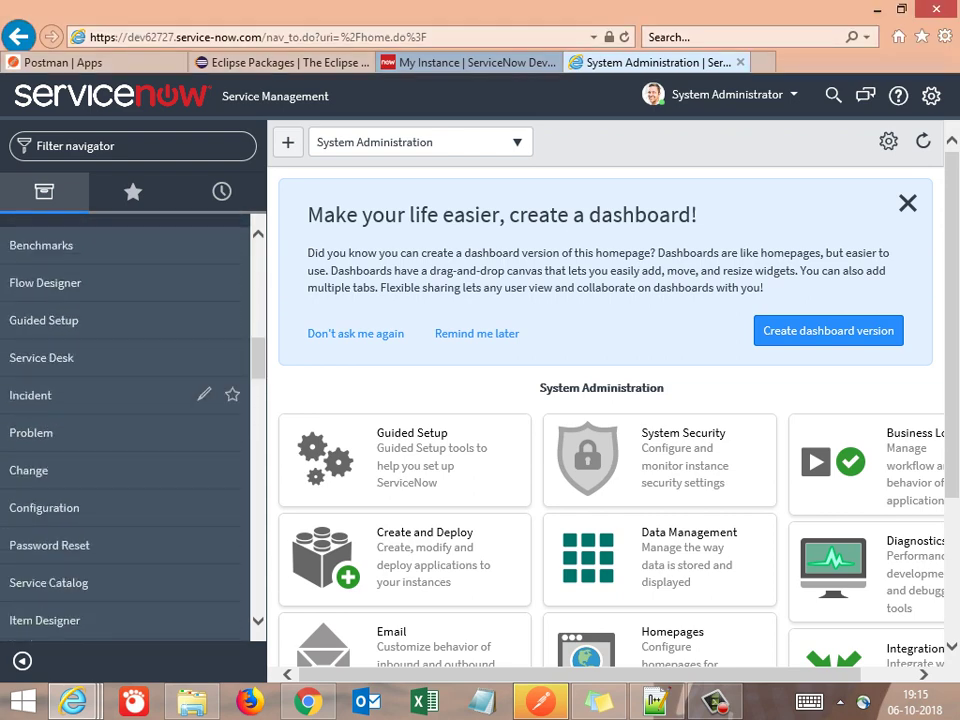
{"action": "left_click", "coordinate": [60, 395]}
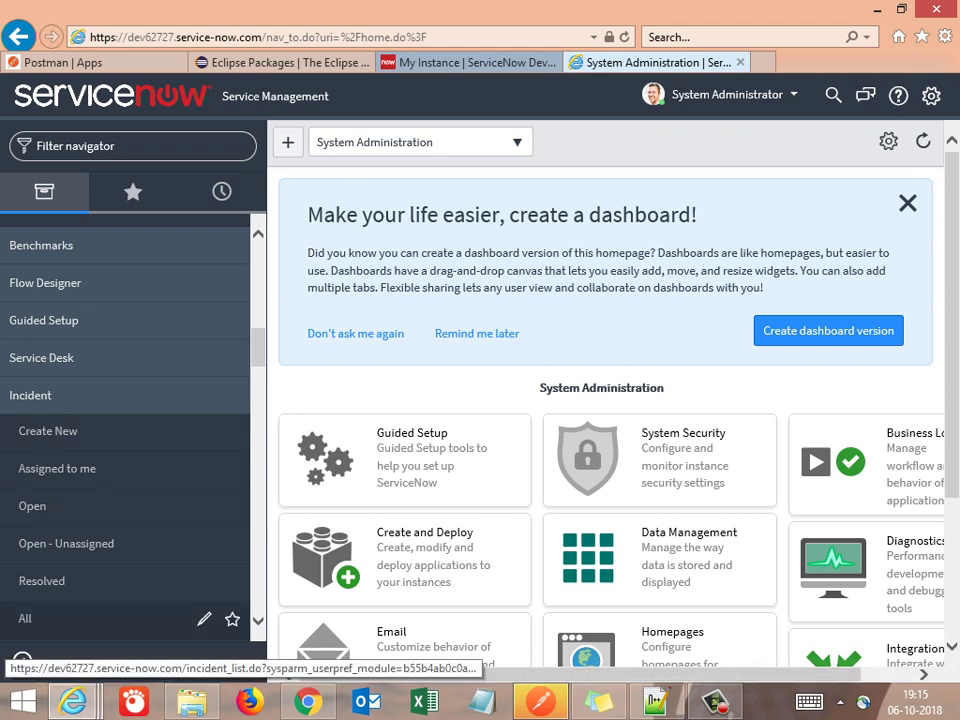
{"action": "left_click", "coordinate": [60, 618]}
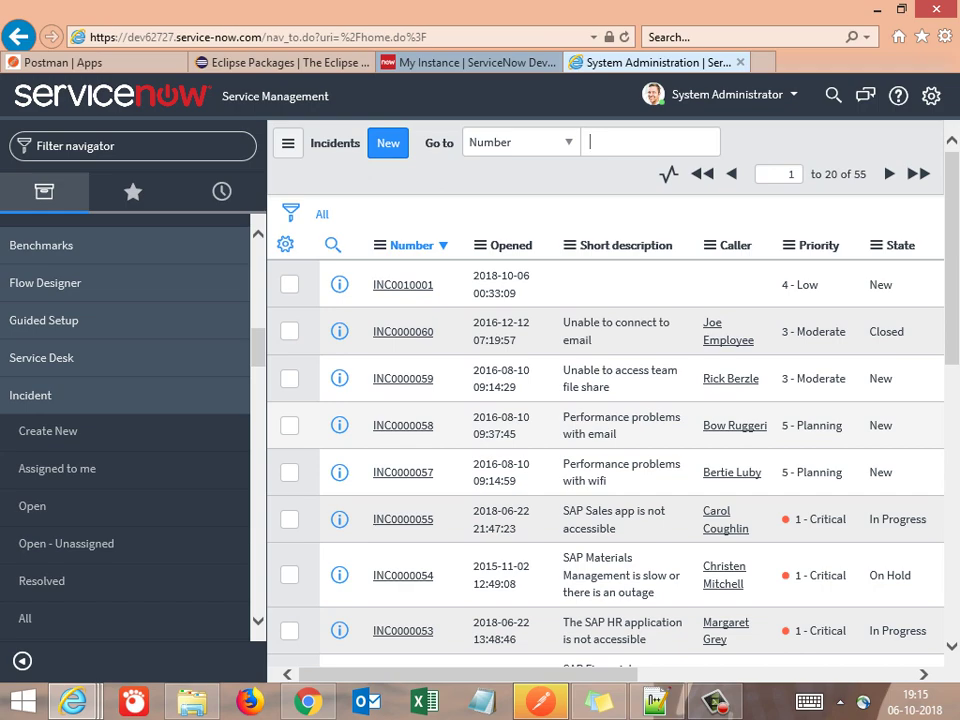
{"action": "scroll", "coordinate": [605, 450], "scroll_direction": "down", "scroll_amount": 5}
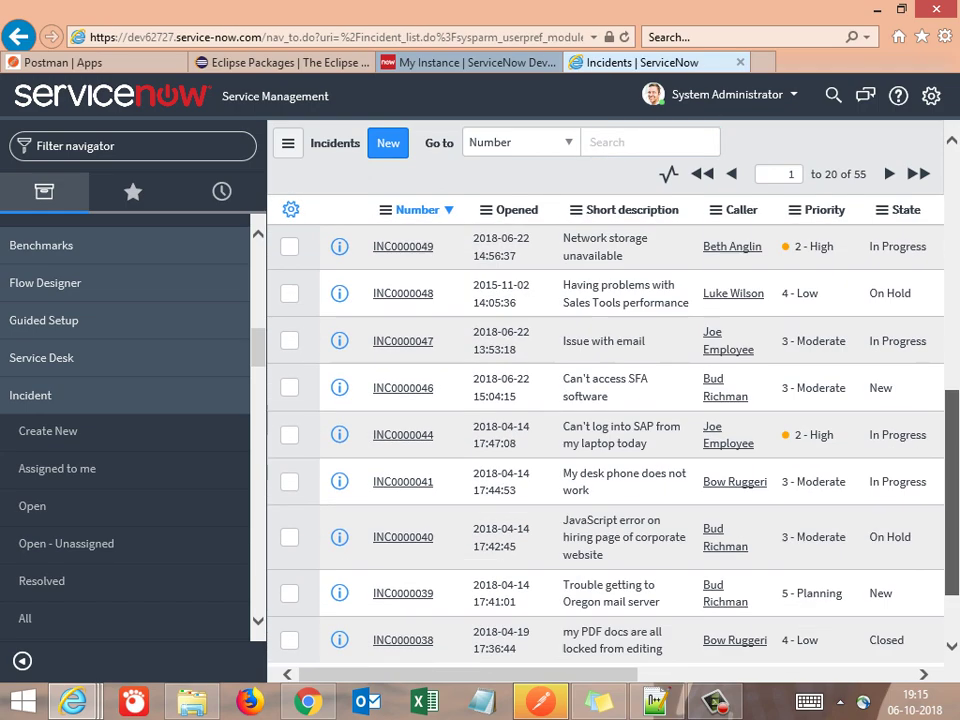
{"action": "scroll", "coordinate": [605, 450], "scroll_direction": "up", "scroll_amount": 5}
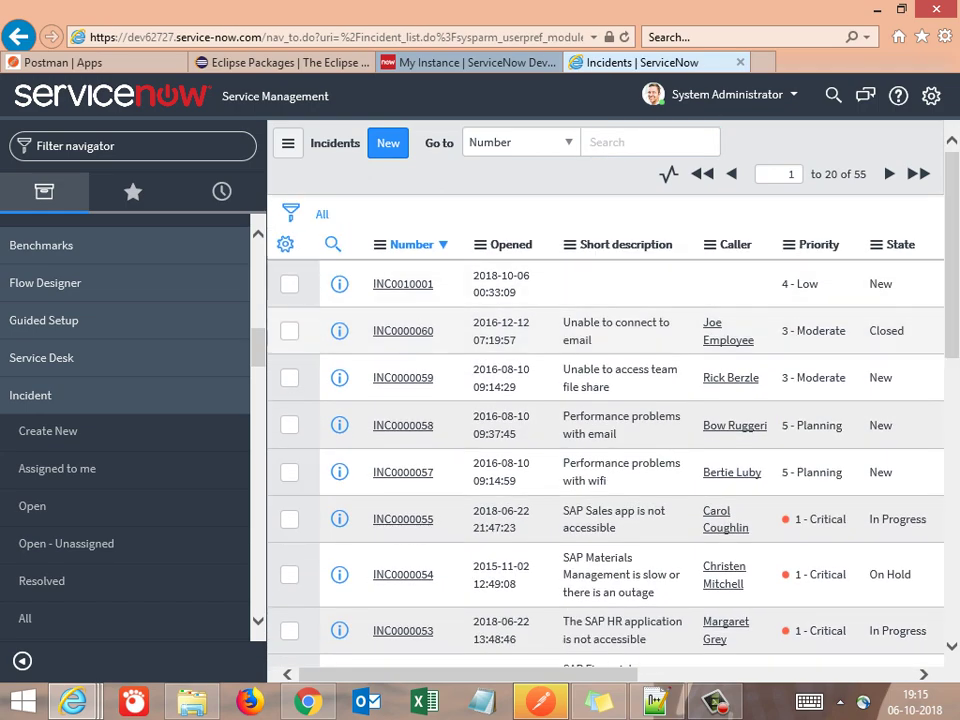
Filter the navigator for 'Rest API' and open REST API Explorer
{"action": "left_click", "coordinate": [130, 146]}
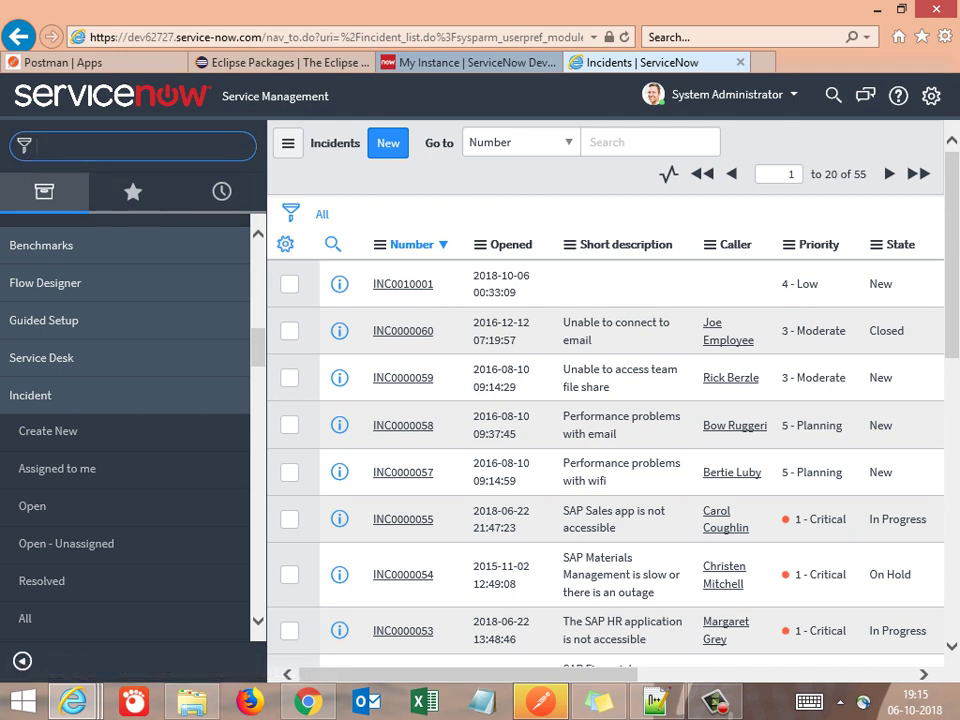
{"action": "type", "text": "Rest"}
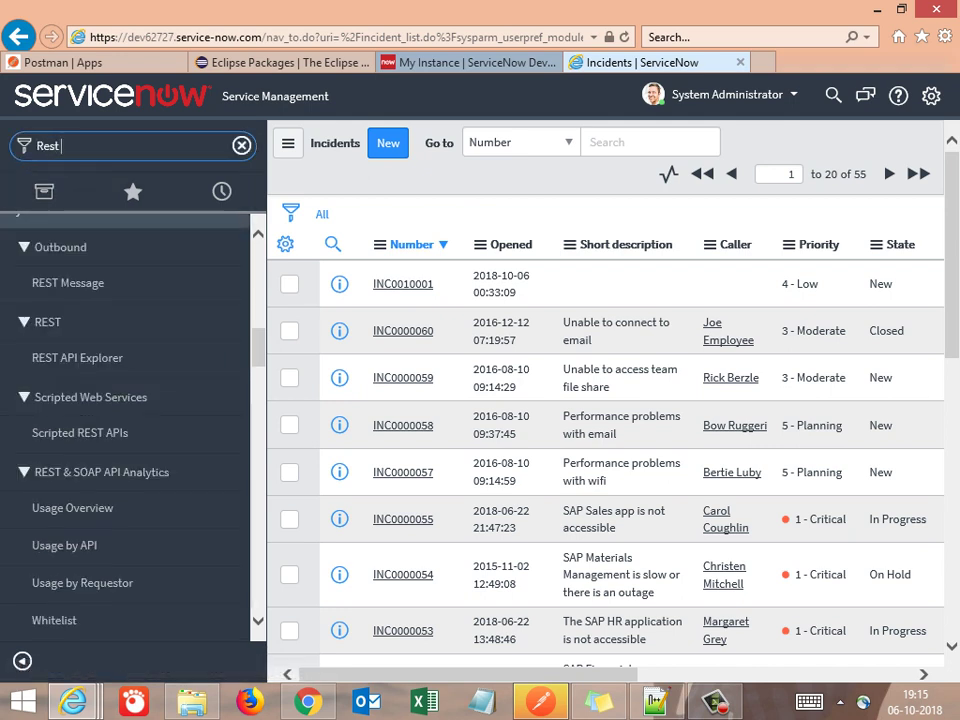
{"action": "type", "text": " API"}
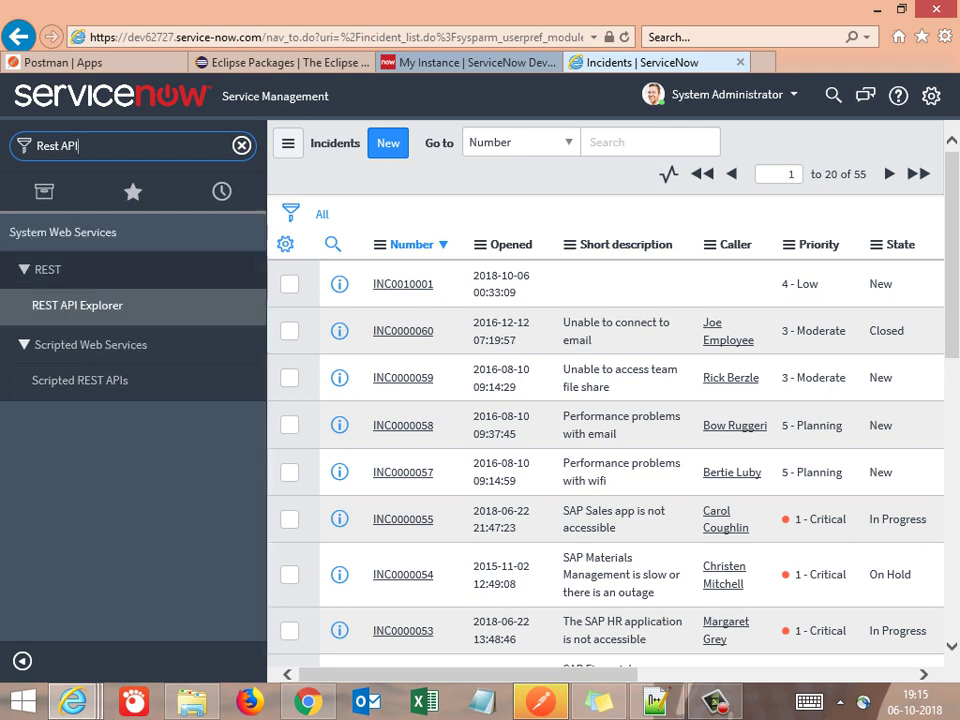
{"action": "left_click", "coordinate": [77, 305]}
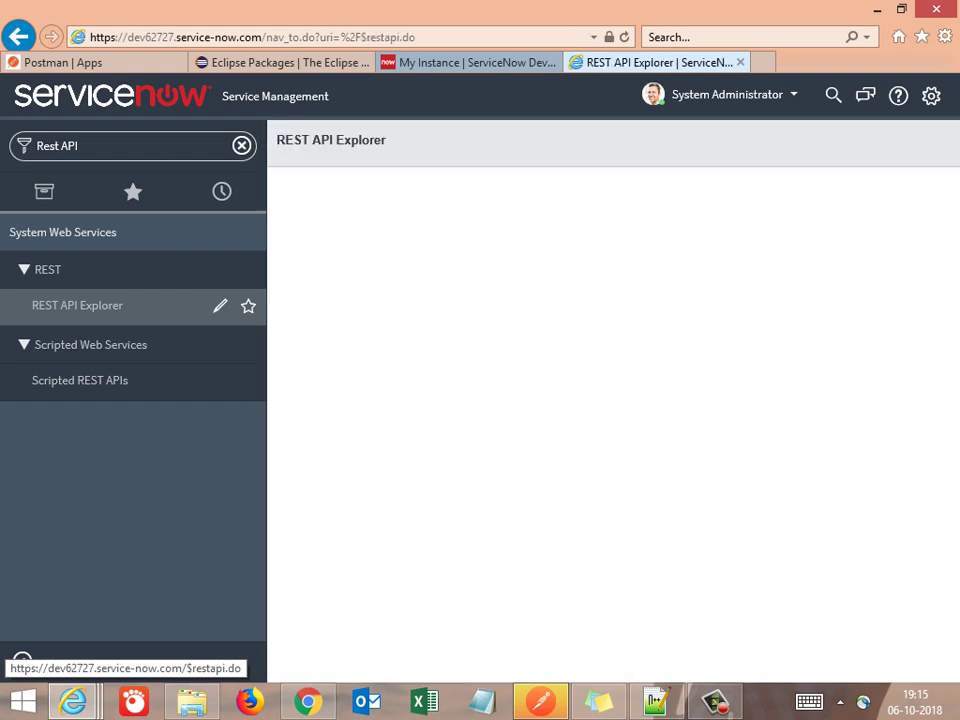
In Notepad++, add the note 'Now we are into Service Management window'
{"action": "key", "text": "alt+Tab"}
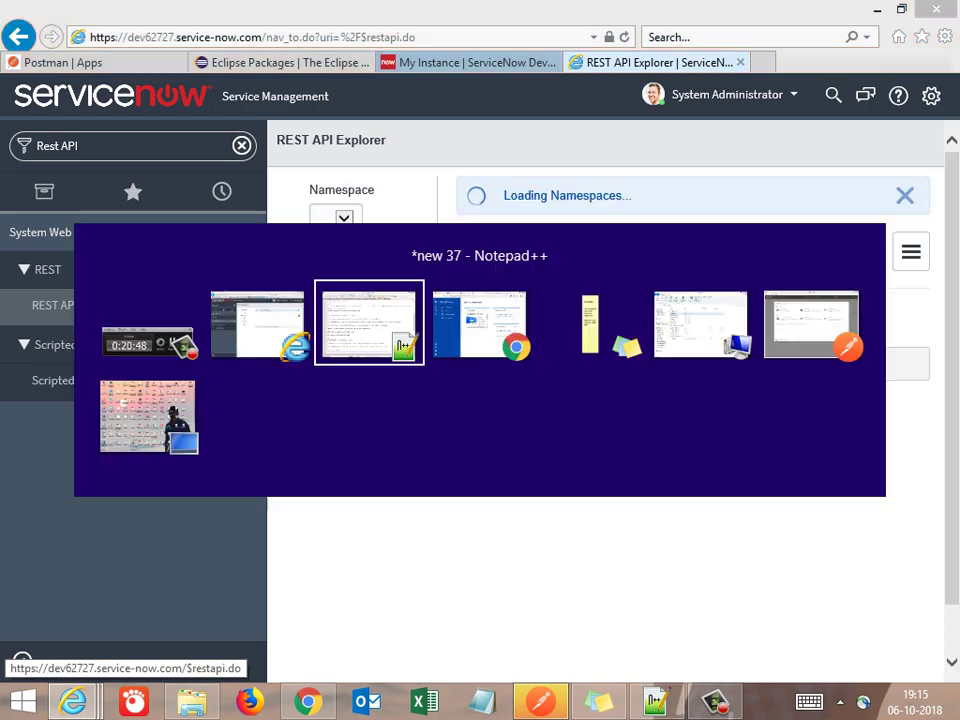
{"action": "key", "text": "Return"}
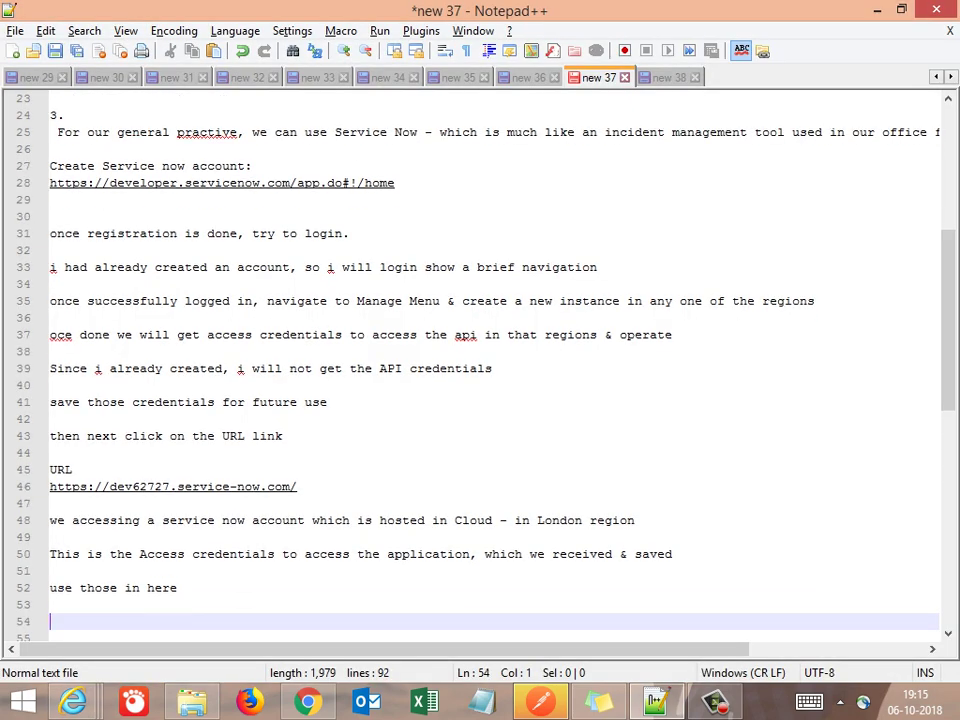
{"action": "key", "text": "Return"}
{"action": "key", "text": "Return"}
{"action": "key", "text": "Return"}
{"action": "key", "text": "Return"}
{"action": "key", "text": "Return"}
{"action": "key", "text": "Return"}
{"action": "key", "text": "Return"}
{"action": "key", "text": "Return"}
{"action": "key", "text": "Return"}
{"action": "key", "text": "Return"}
{"action": "key", "text": "Return"}
{"action": "key", "text": "Return"}
{"action": "key", "text": "Return"}
{"action": "key", "text": "Return"}
{"action": "key", "text": "Return"}
{"action": "key", "text": "Return"}
{"action": "key", "text": "Return"}
{"action": "key", "text": "Return"}
{"action": "key", "text": "Return"}
{"action": "key", "text": "Return"}
{"action": "key", "text": "Up"}
{"action": "key", "text": "Up"}
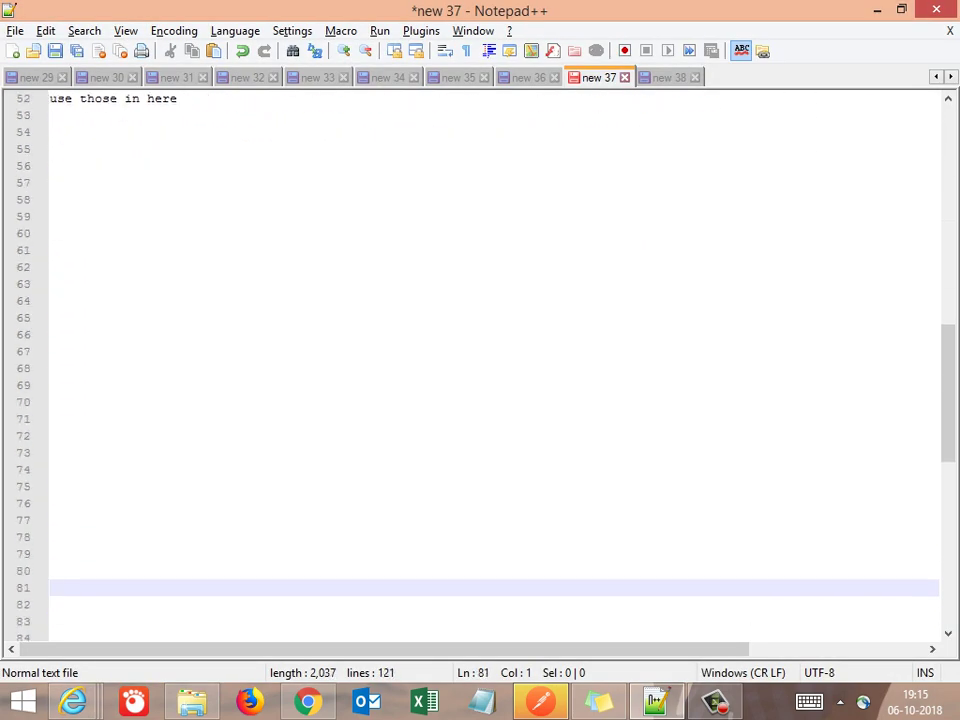
{"action": "key", "text": "Up"}
{"action": "key", "text": "Up"}
{"action": "key", "text": "Up"}
{"action": "key", "text": "Up"}
{"action": "key", "text": "Up"}
{"action": "key", "text": "Up"}
{"action": "key", "text": "Up"}
{"action": "key", "text": "Up"}
{"action": "key", "text": "Up"}
{"action": "key", "text": "Up"}
{"action": "key", "text": "Up"}
{"action": "key", "text": "Up"}
{"action": "key", "text": "Up"}
{"action": "key", "text": "Up"}
{"action": "key", "text": "Up"}
{"action": "key", "text": "Up"}
{"action": "key", "text": "Up"}
{"action": "key", "text": "Up"}
{"action": "key", "text": "Up"}
{"action": "key", "text": "Up"}
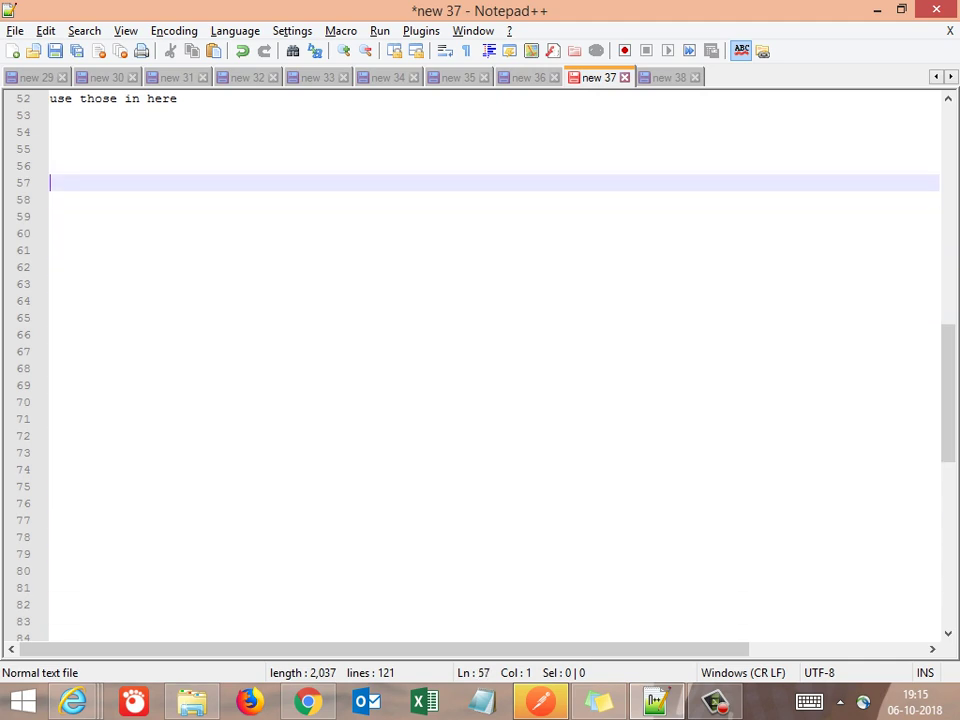
{"action": "key", "text": "Up"}
{"action": "key", "text": "Up"}
{"action": "type", "text": "Now "}
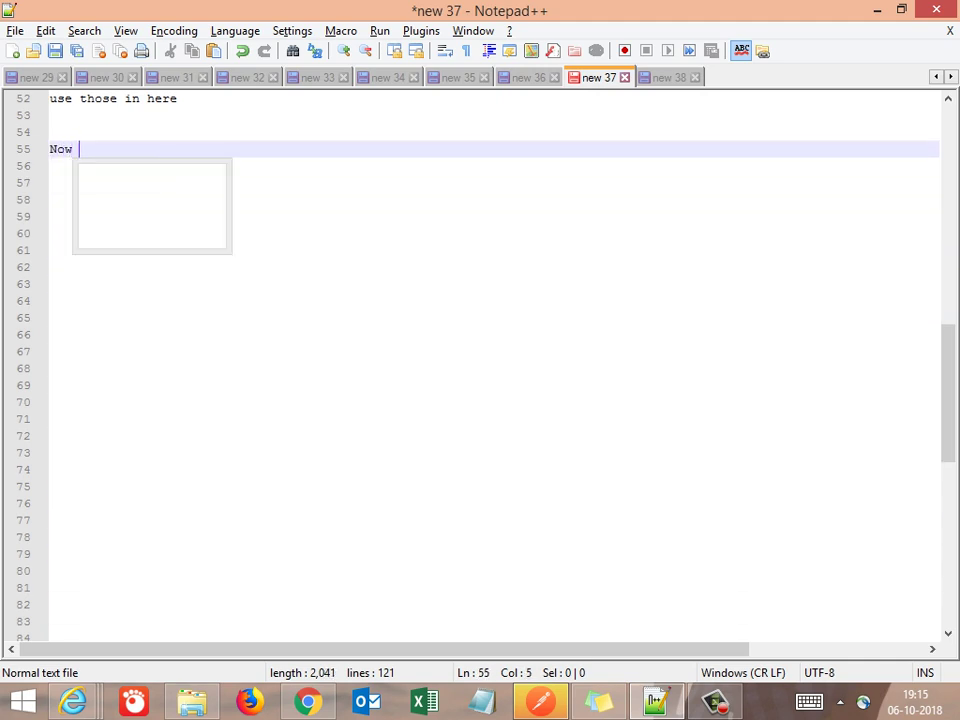
{"action": "type", "text": "we are into "}
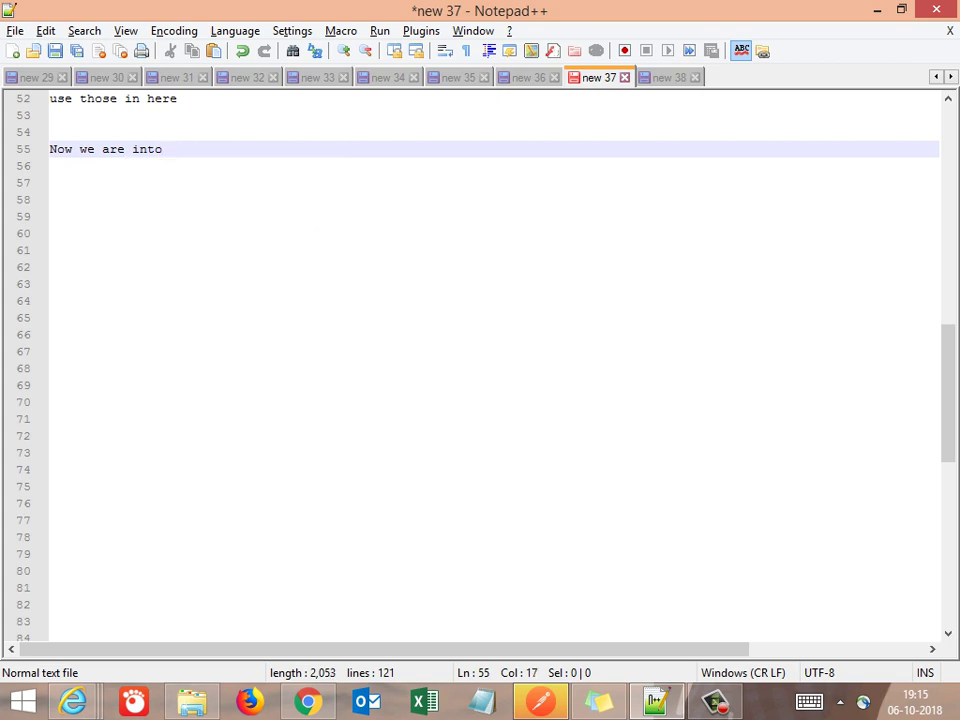
{"action": "type", "text": "Service M"}
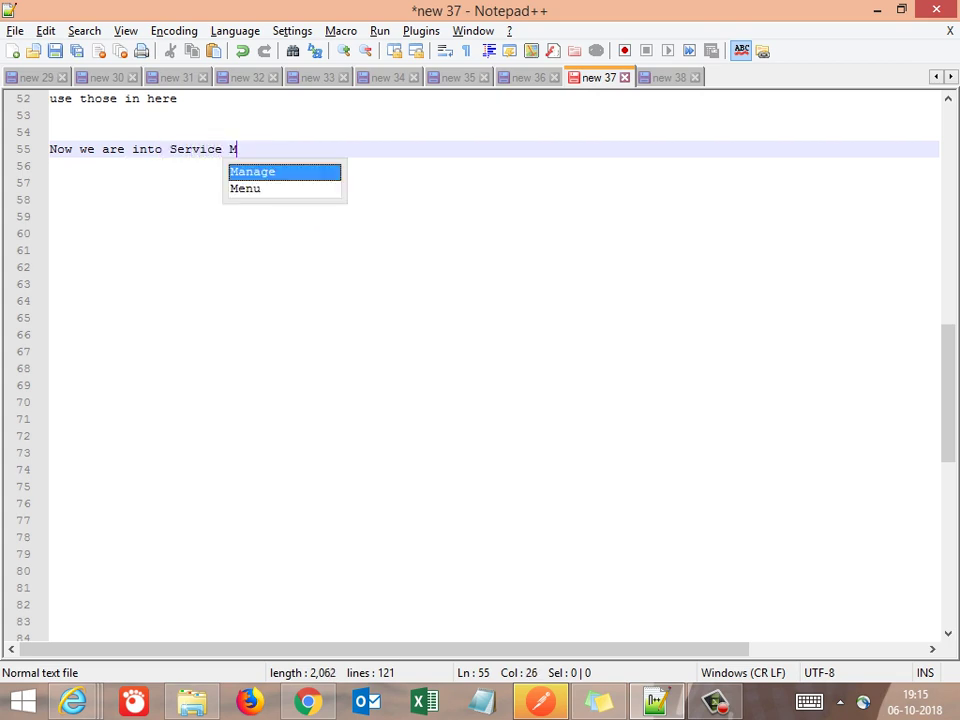
{"action": "type", "text": "anagemen"}
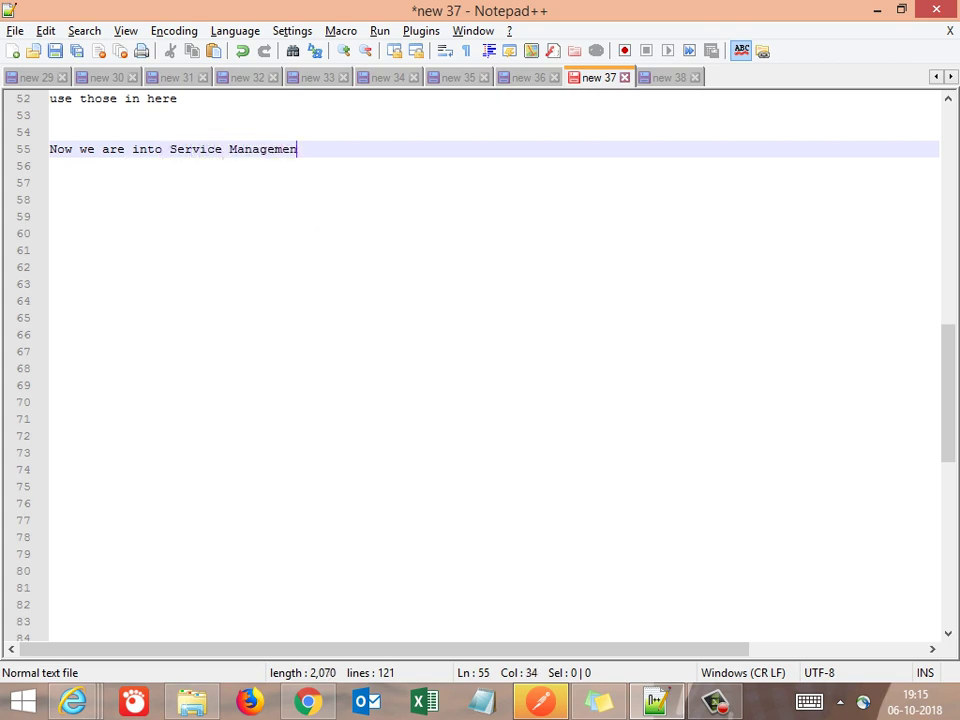
{"action": "type", "text": "t window"}
{"action": "key", "text": "Return"}
Add notes 'in the search by filter enter -> rest api' and 'we can see rest api explorer'
{"action": "key", "text": "alt+Tab"}
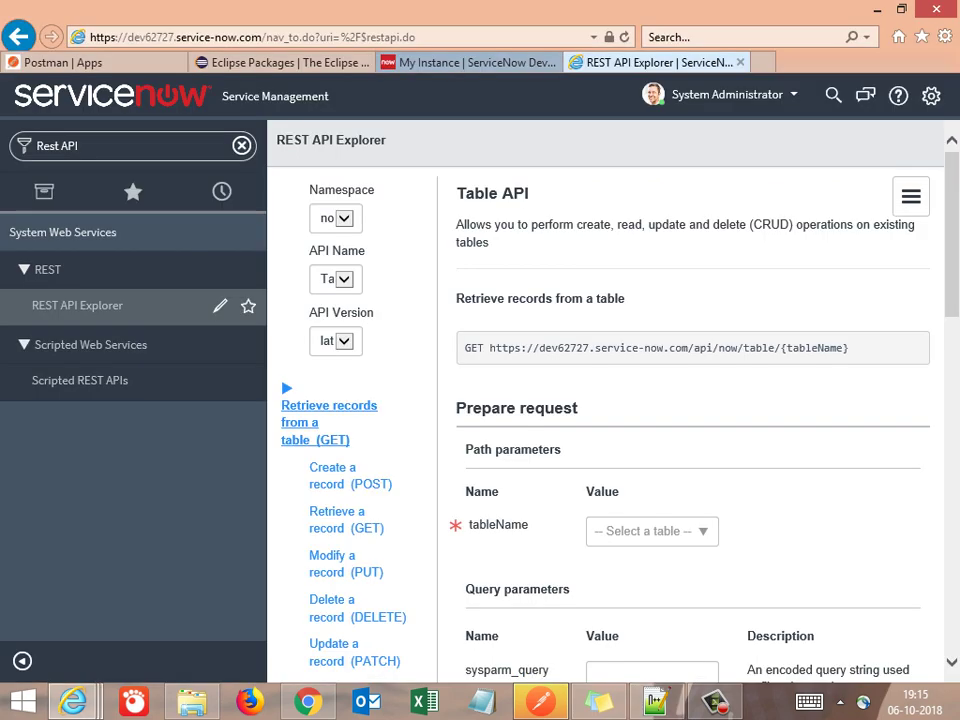
{"action": "key", "text": "alt+Tab"}
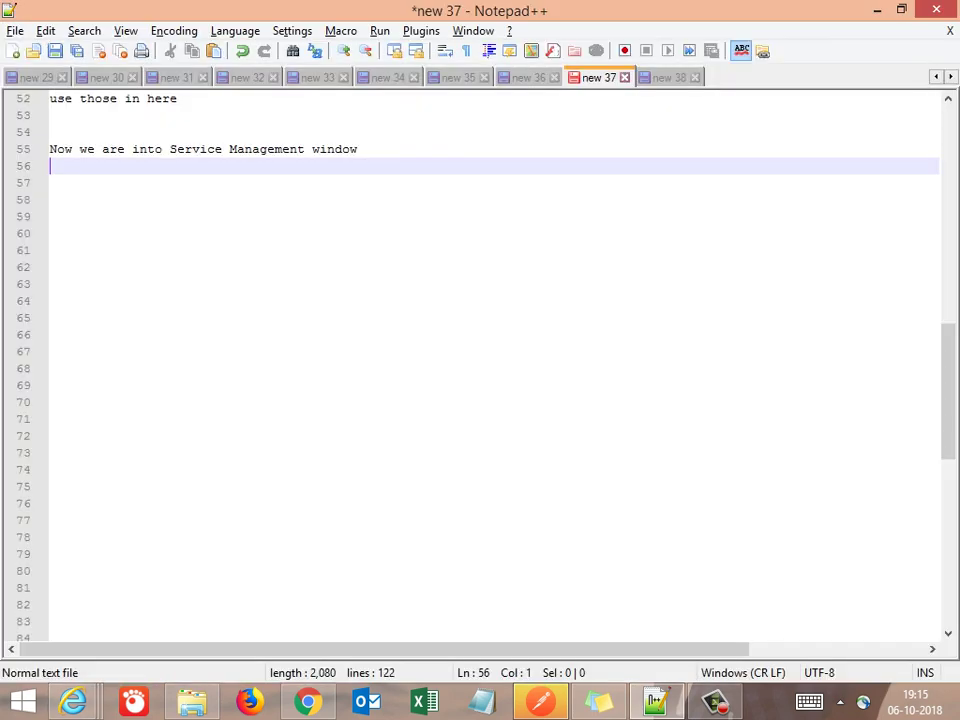
{"action": "key", "text": "Return"}
{"action": "type", "text": "in the"}
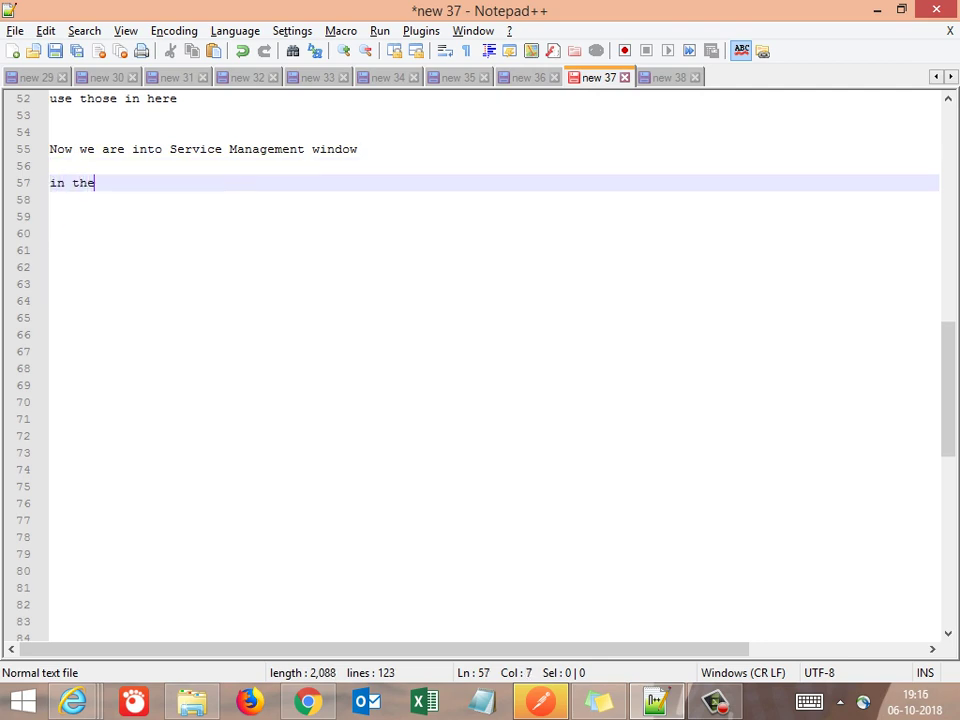
{"action": "type", "text": " search by"}
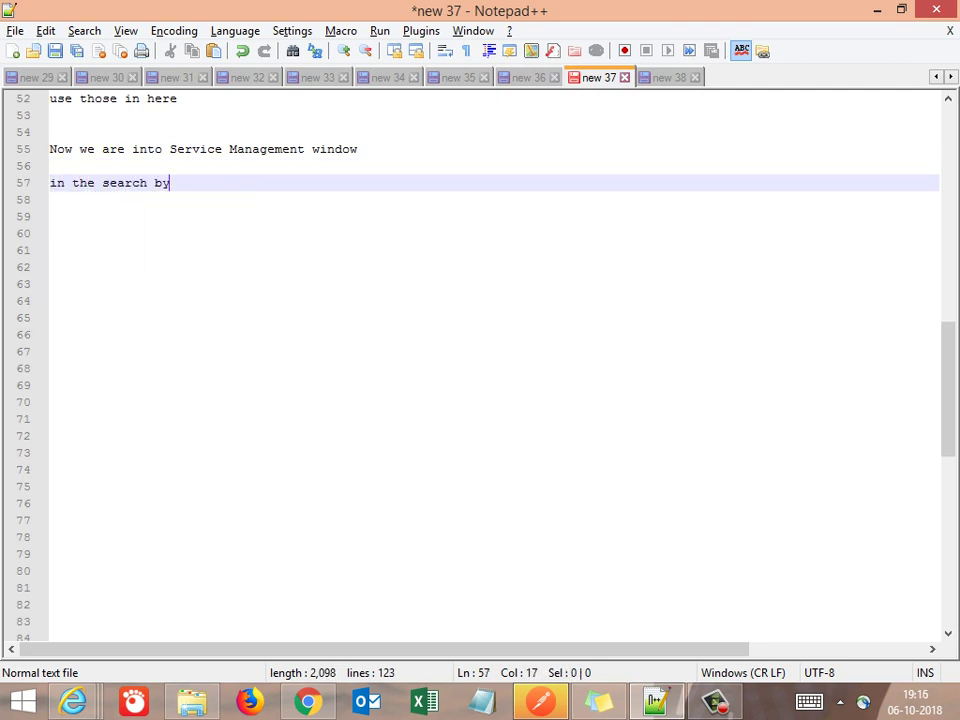
{"action": "type", "text": " filter enter "}
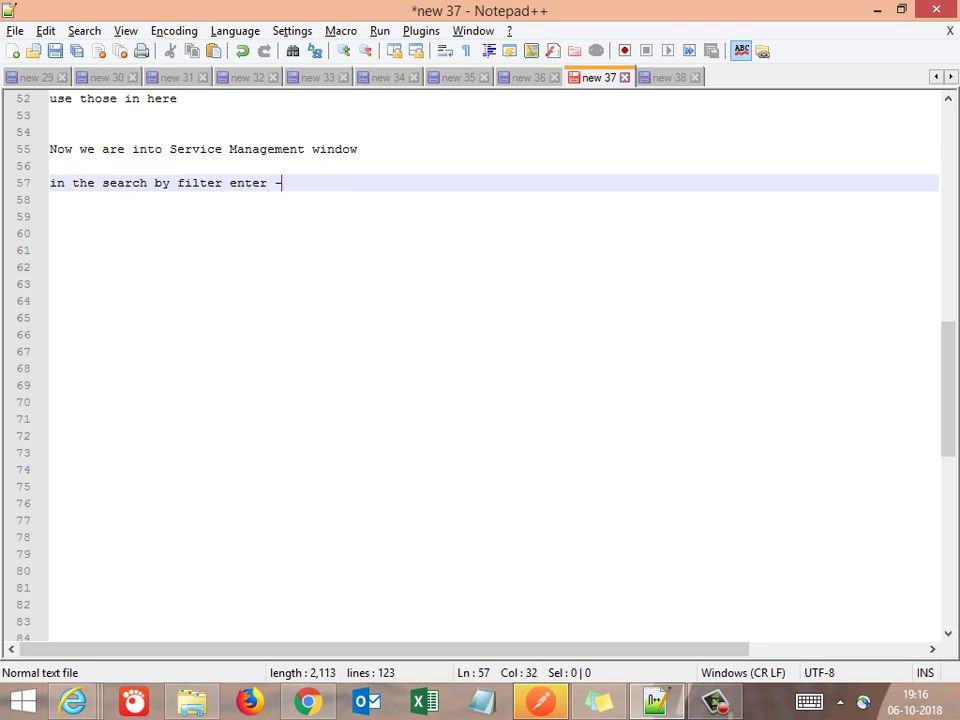
{"action": "type", "text": "-> reta"}
{"action": "key", "text": "BackSpace"}
{"action": "key", "text": "BackSpace"}
{"action": "type", "text": "resta"}
{"action": "key", "text": "BackSpace"}
{"action": "key", "text": "BackSpace"}
{"action": "type", "text": "t api"}
{"action": "key", "text": "Escape"}
{"action": "key", "text": "Return"}
{"action": "key", "text": "Return"}
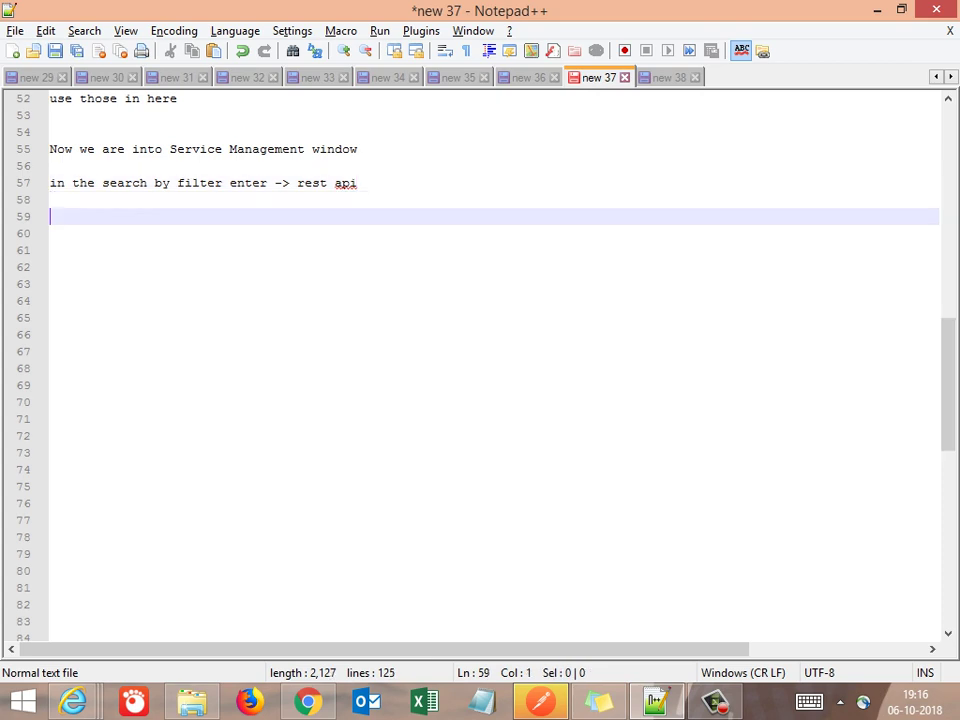
{"action": "type", "text": "we can see rest"}
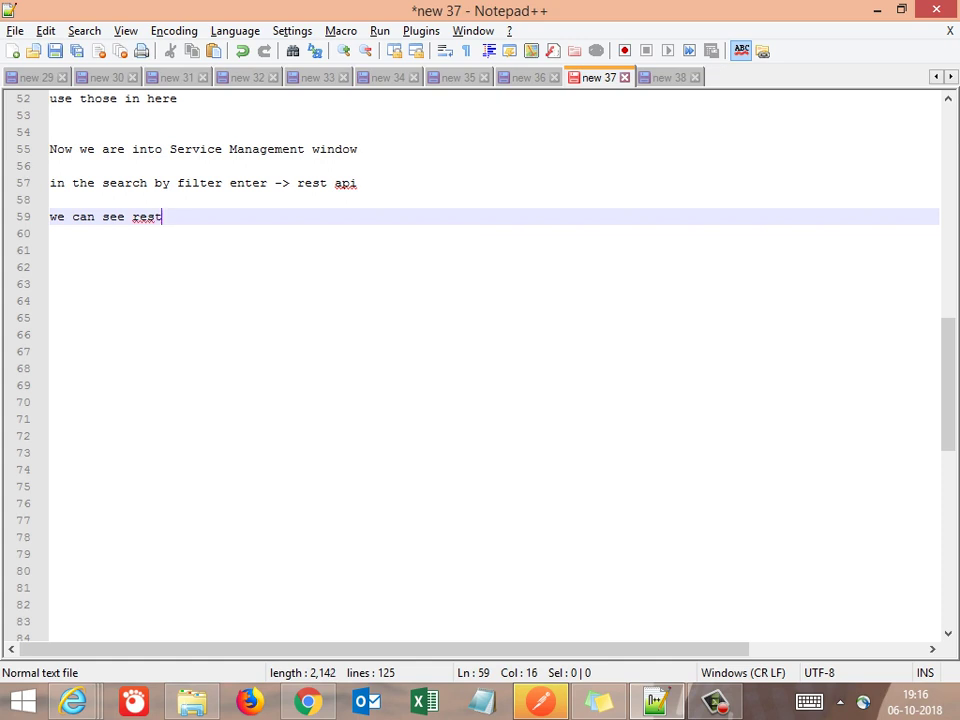
{"action": "type", "text": " api explorere"}
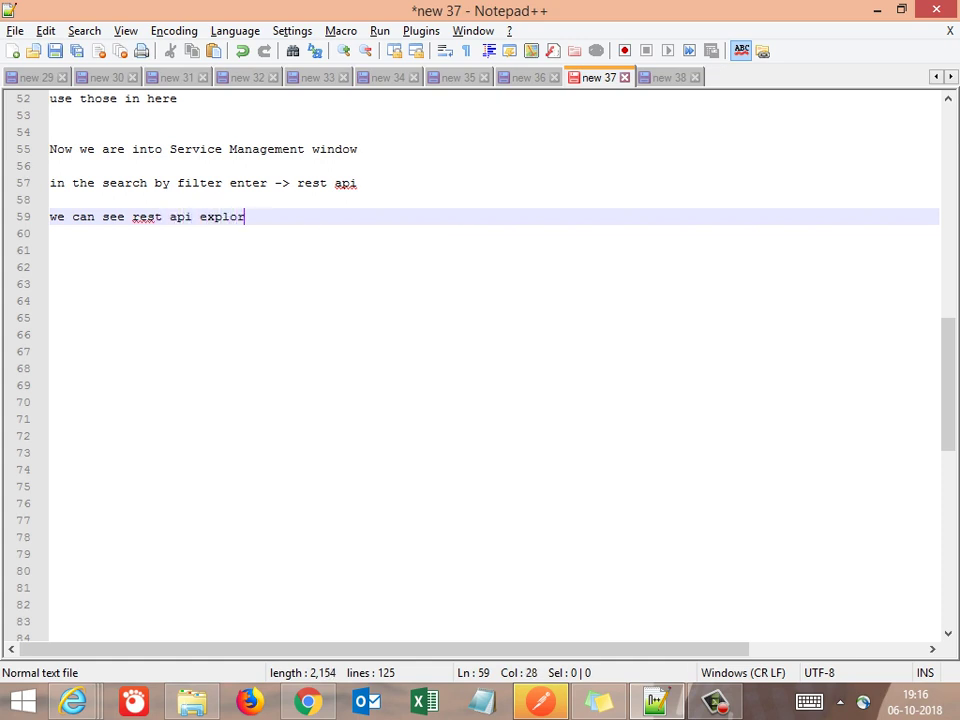
{"action": "key", "text": "Return"}
{"action": "key", "text": "Return"}
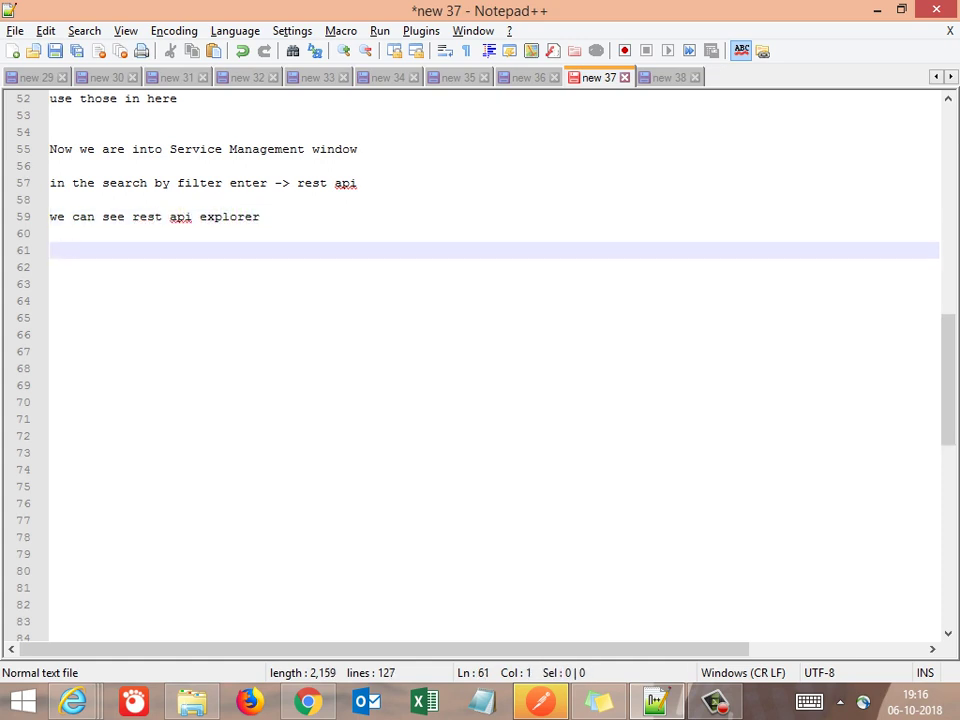
Type 'click on it -> Place where we can see the documentation for this application' on line 61
{"action": "key", "text": "Return"}
{"action": "key", "text": "Up"}
{"action": "type", "text": "click on it"}
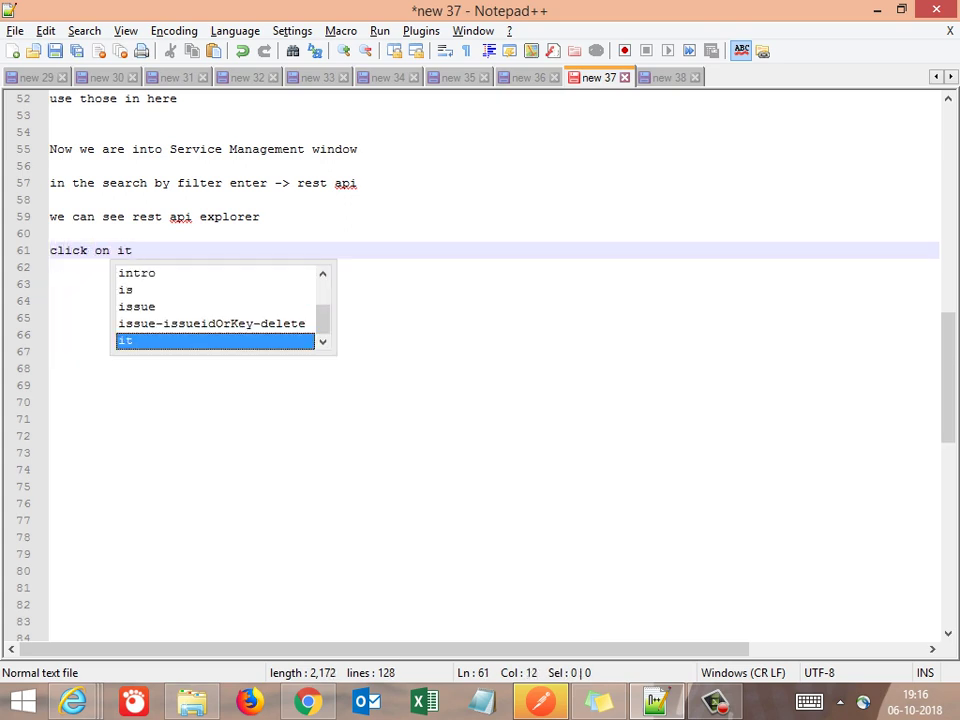
{"action": "key", "text": "Escape"}
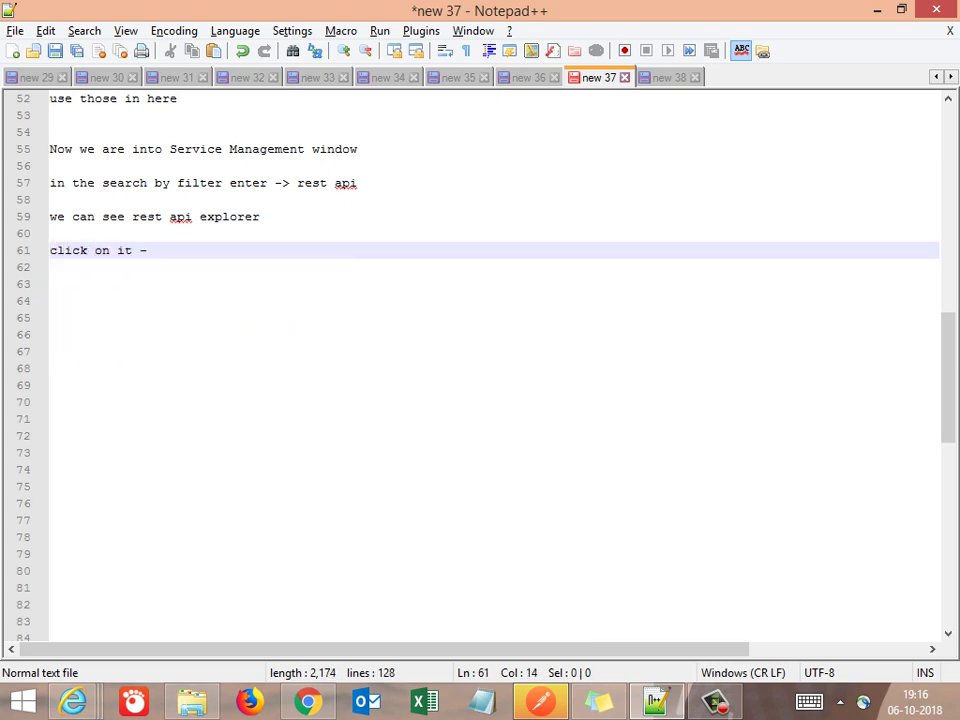
{"action": "type", "text": "- > Place whee"}
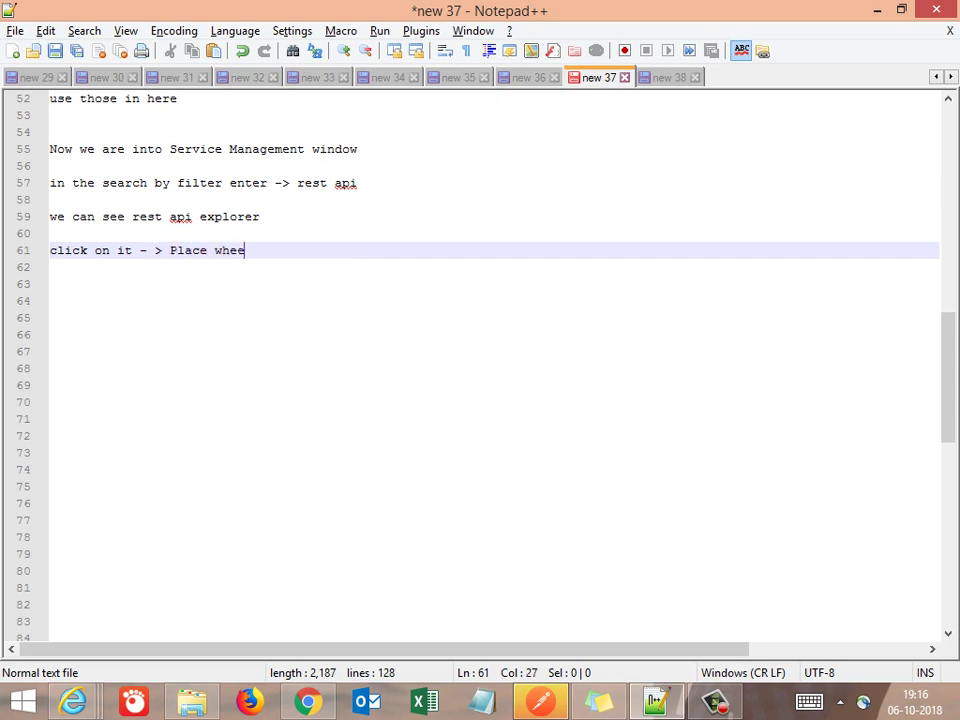
{"action": "type", "text": "r"}
{"action": "key", "text": "BackSpace"}
{"action": "key", "text": "BackSpace"}
{"action": "type", "text": "re"}
{"action": "type", "text": "we can see"}
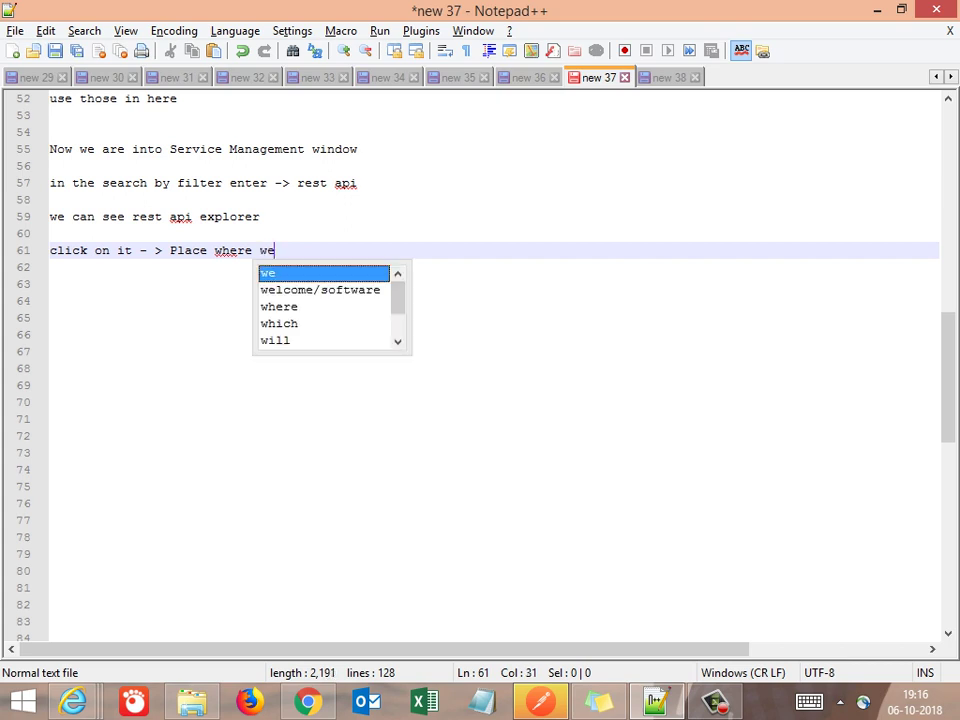
{"action": "type", "text": " the docum"}
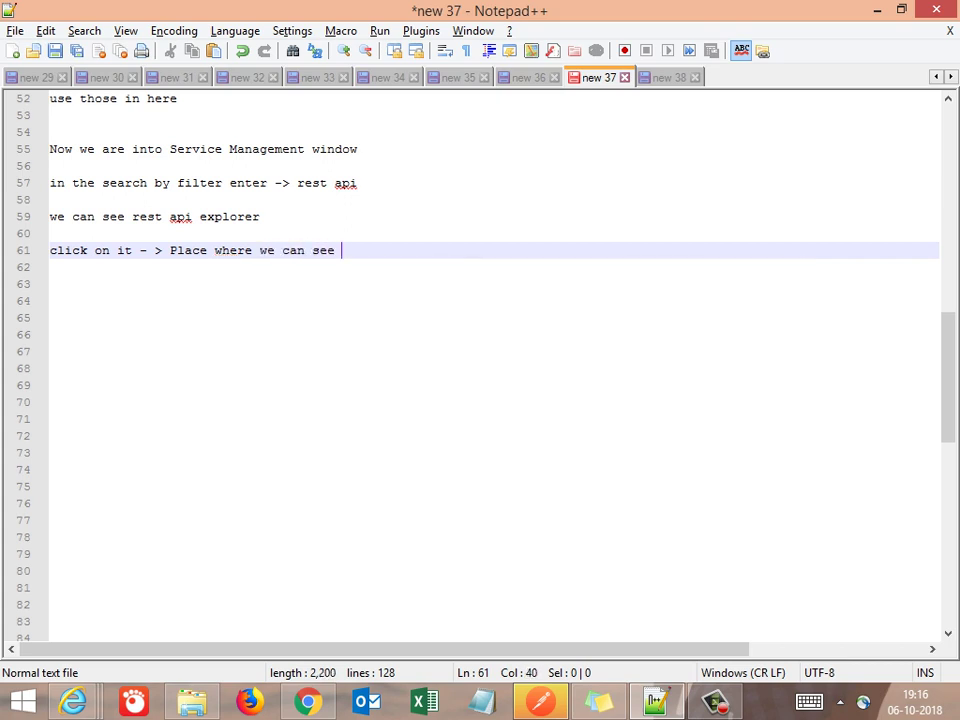
{"action": "type", "text": "entation"}
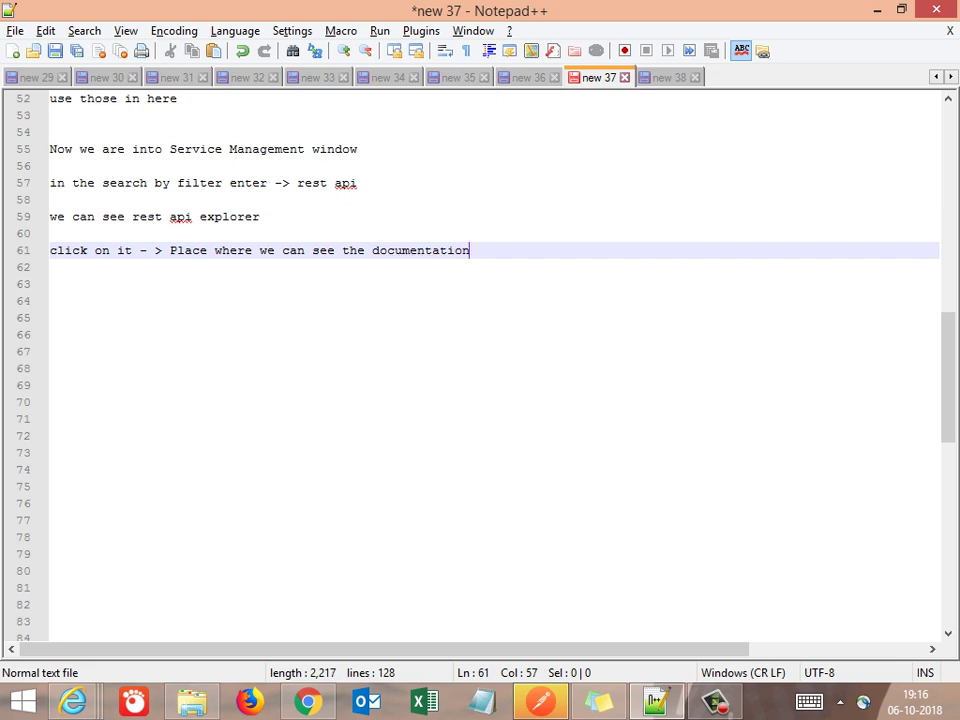
{"action": "type", "text": " for this"}
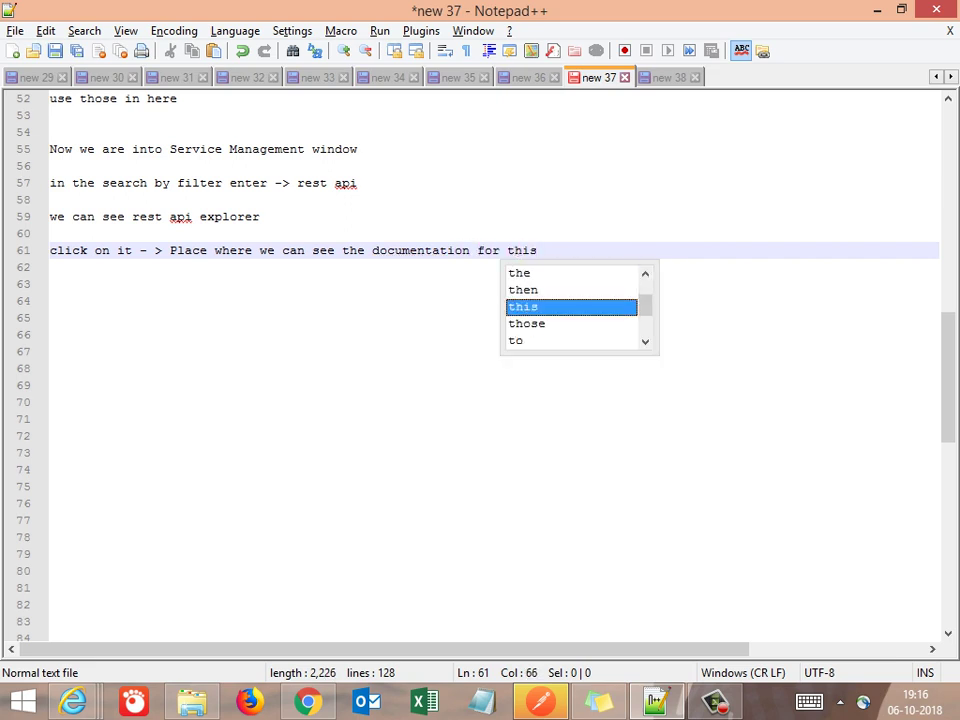
{"action": "type", "text": " application"}
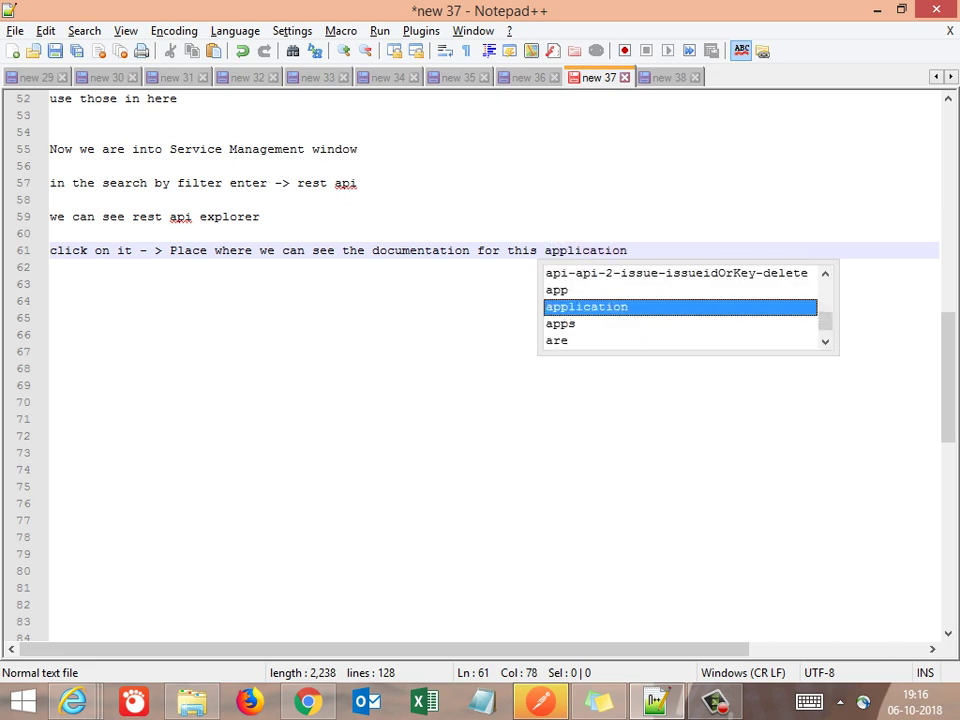
Insert 'REST API' before 'documentation' on line 61, add a new line, and return to ServiceNow
{"action": "key", "text": "Home"}
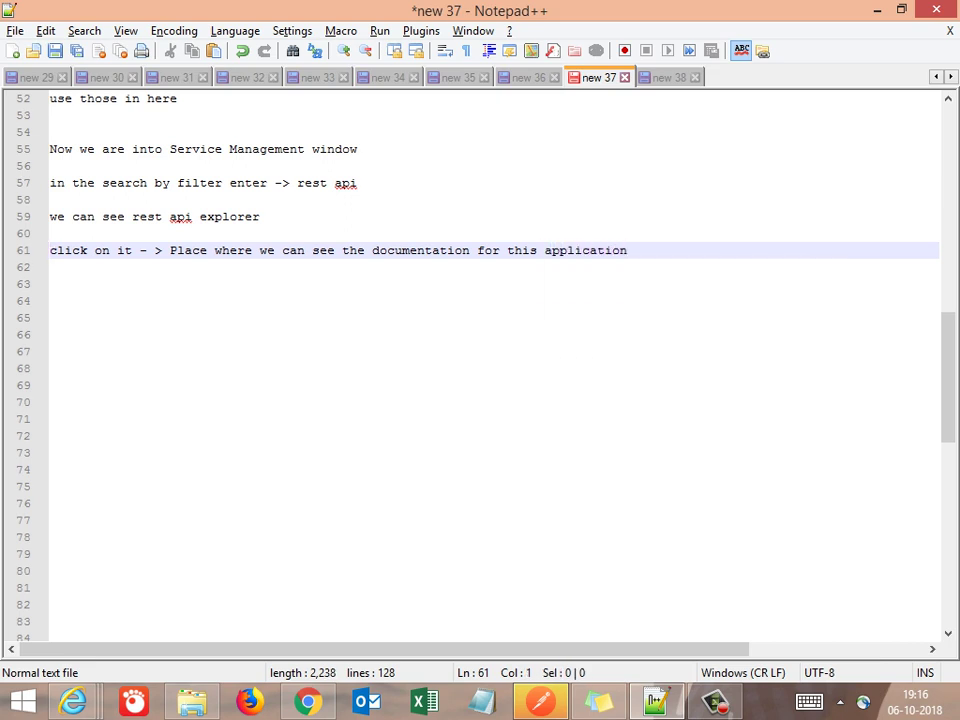
{"action": "key", "text": "Right"}
{"action": "key", "text": "Right"}
{"action": "key", "text": "Right"}
{"action": "key", "text": "Right"}
{"action": "key", "text": "Right"}
{"action": "key", "text": "Right"}
{"action": "key", "text": "Right"}
{"action": "key", "text": "Right"}
{"action": "key", "text": "Right"}
{"action": "key", "text": "Right"}
{"action": "key", "text": "Right"}
{"action": "key", "text": "Right"}
{"action": "key", "text": "Right"}
{"action": "key", "text": "Right"}
{"action": "key", "text": "Right"}
{"action": "key", "text": "Right"}
{"action": "key", "text": "Right"}
{"action": "key", "text": "Right"}
{"action": "key", "text": "Right"}
{"action": "key", "text": "Right"}
{"action": "key", "text": "Right"}
{"action": "key", "text": "Right"}
{"action": "key", "text": "Right"}
{"action": "type", "text": "API"}
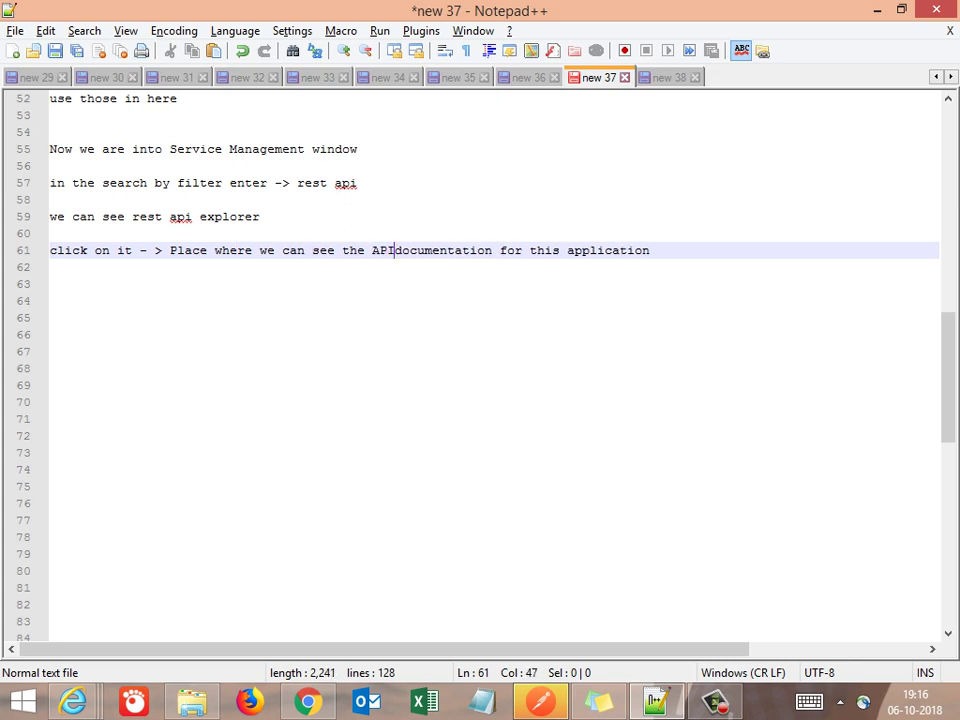
{"action": "key", "text": "Left"}
{"action": "key", "text": "Left"}
{"action": "key", "text": "Left"}
{"action": "key", "text": "Left"}
{"action": "type", "text": "R"}
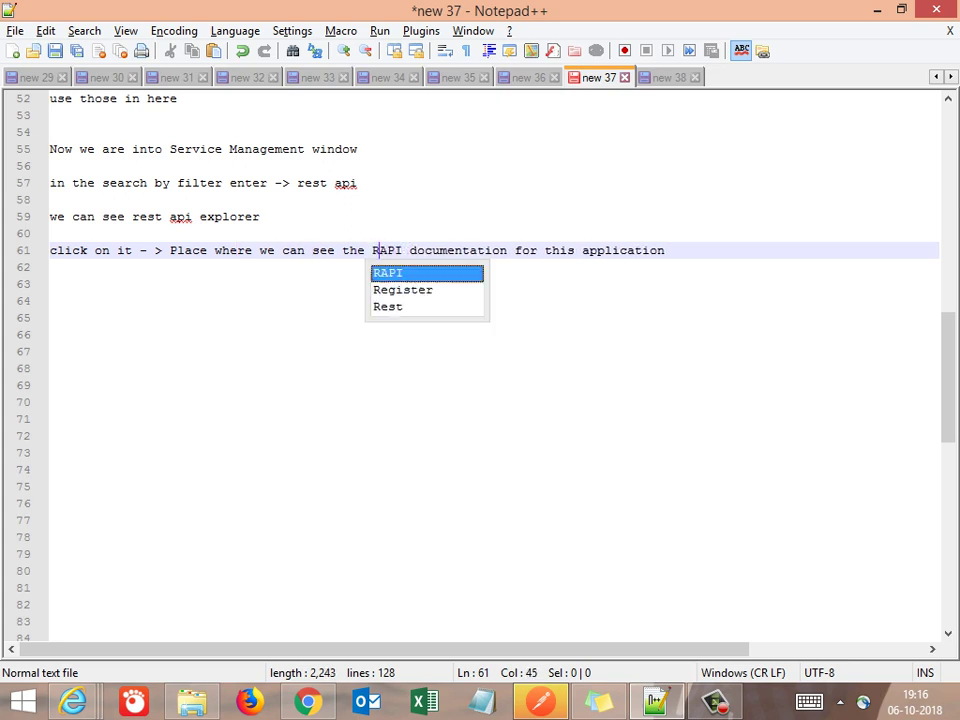
{"action": "type", "text": "EST"}
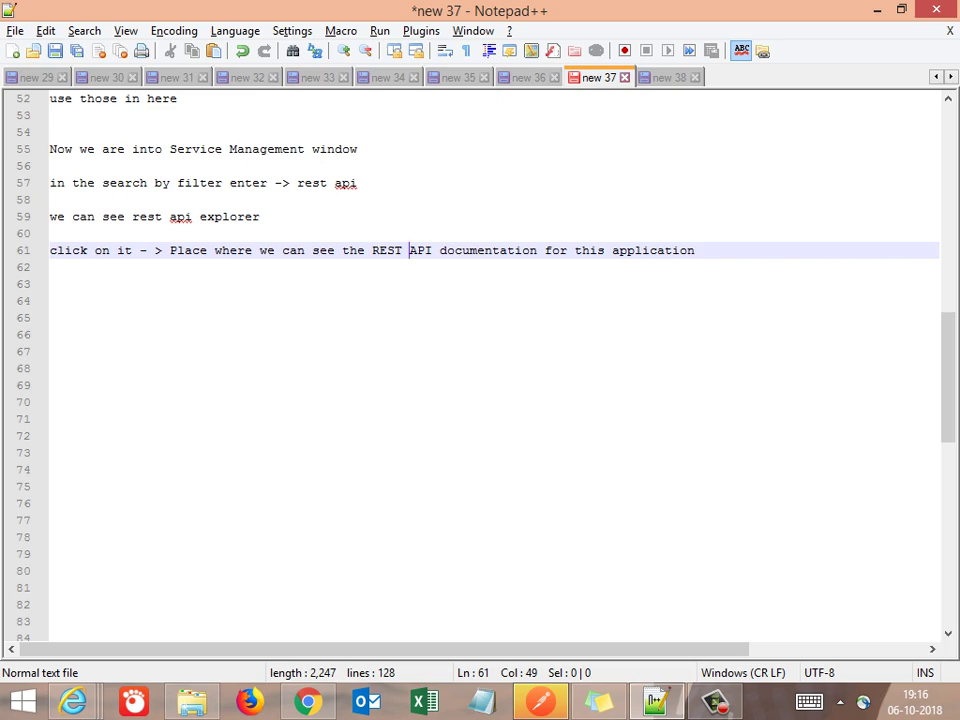
{"action": "key", "text": "End"}
{"action": "key", "text": "Return"}
{"action": "key", "text": "alt+Tab"}
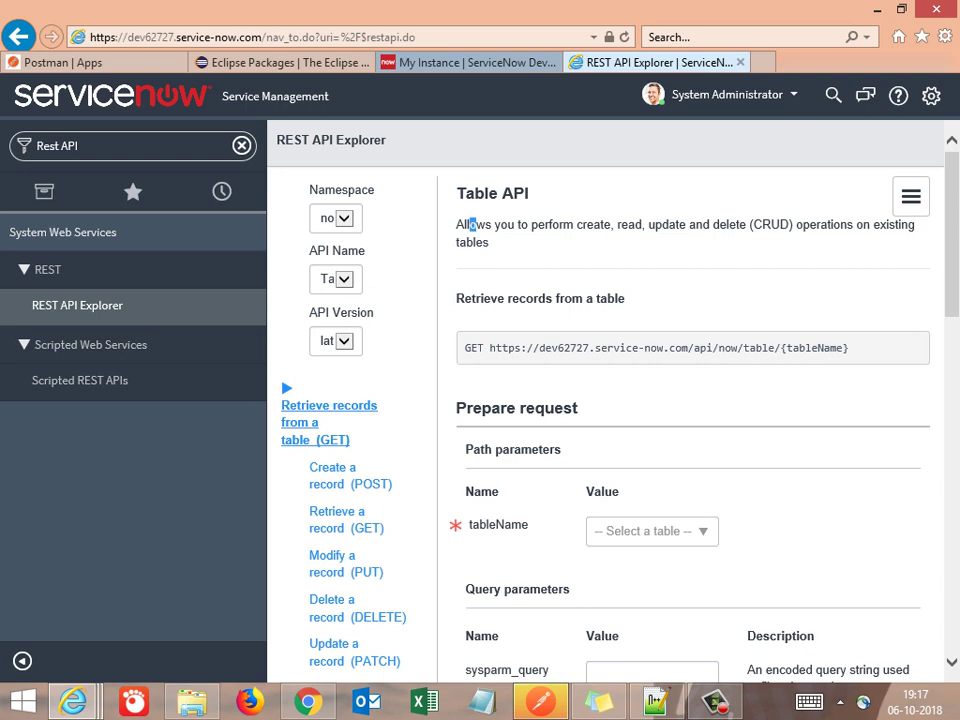
{"action": "left_click_drag", "start_coordinate": [458, 224], "coordinate": [489, 243]}
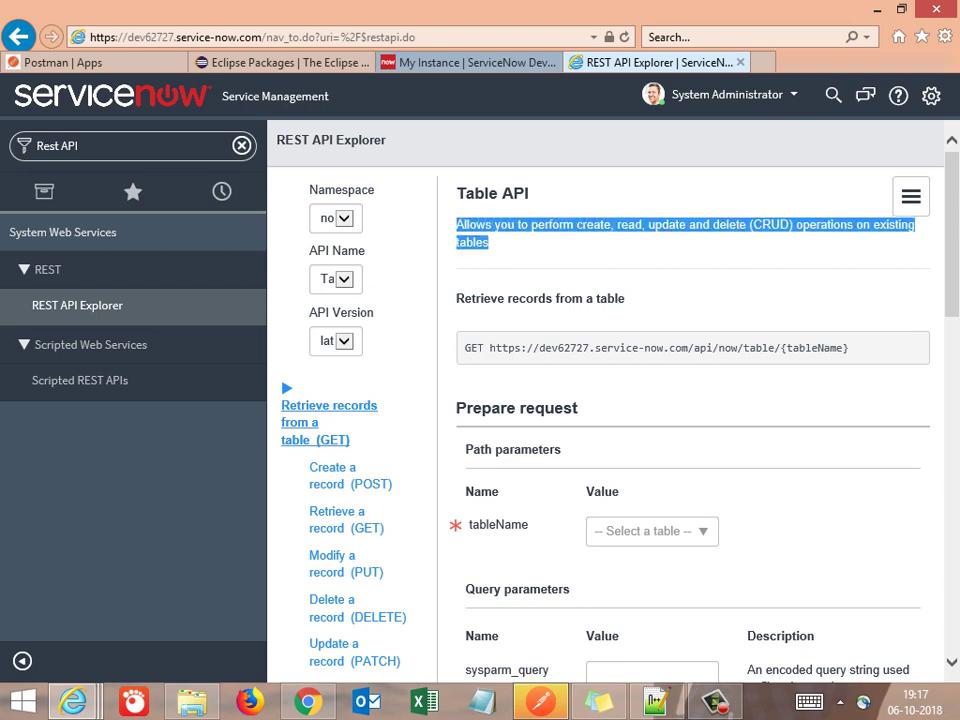
{"action": "left_click", "coordinate": [489, 243]}
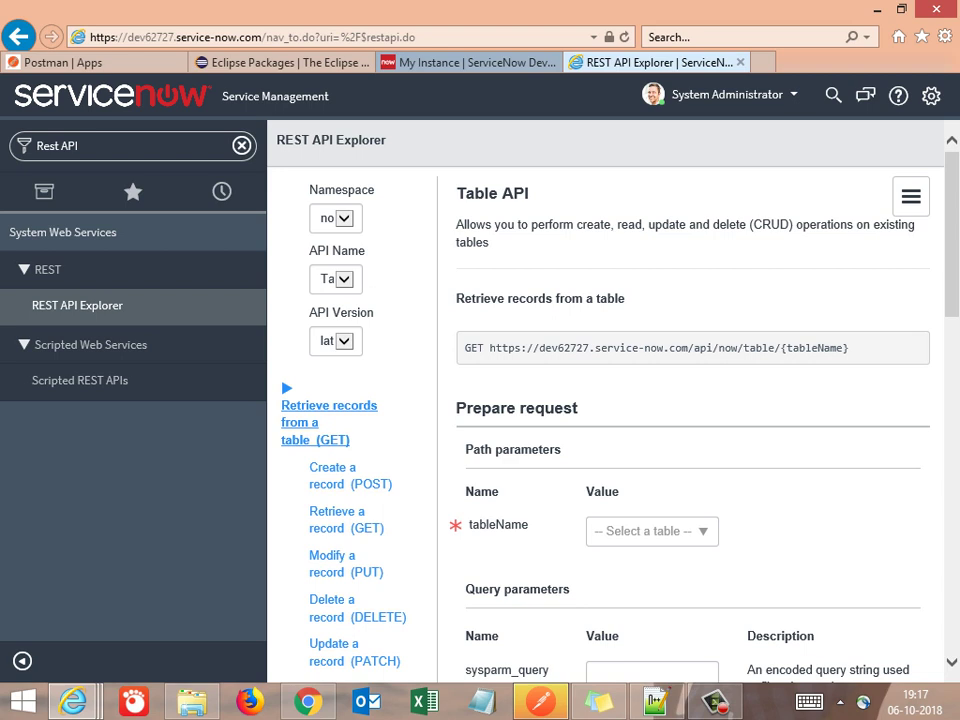
{"action": "left_click", "coordinate": [344, 218]}
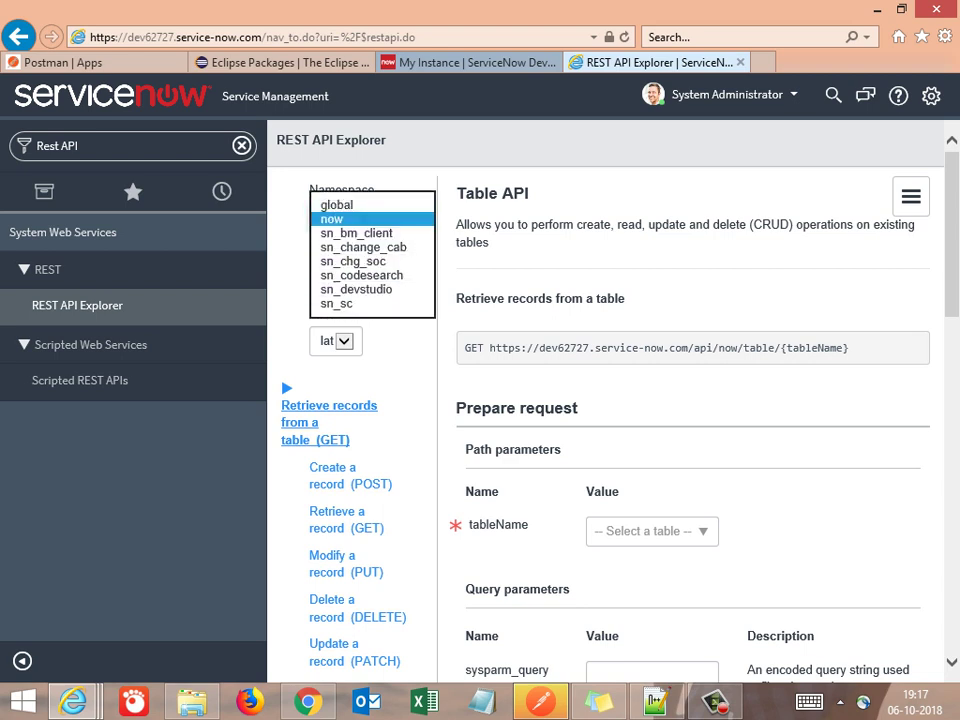
{"action": "key", "text": "Return"}
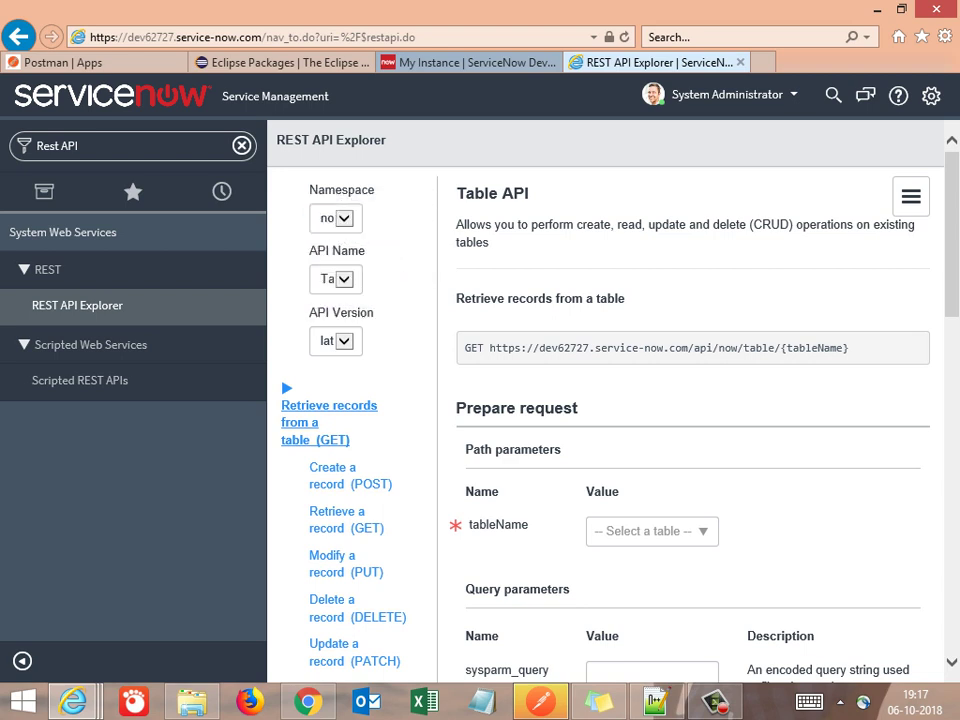
{"action": "key", "text": "Tab"}
{"action": "key", "text": "alt+Down"}
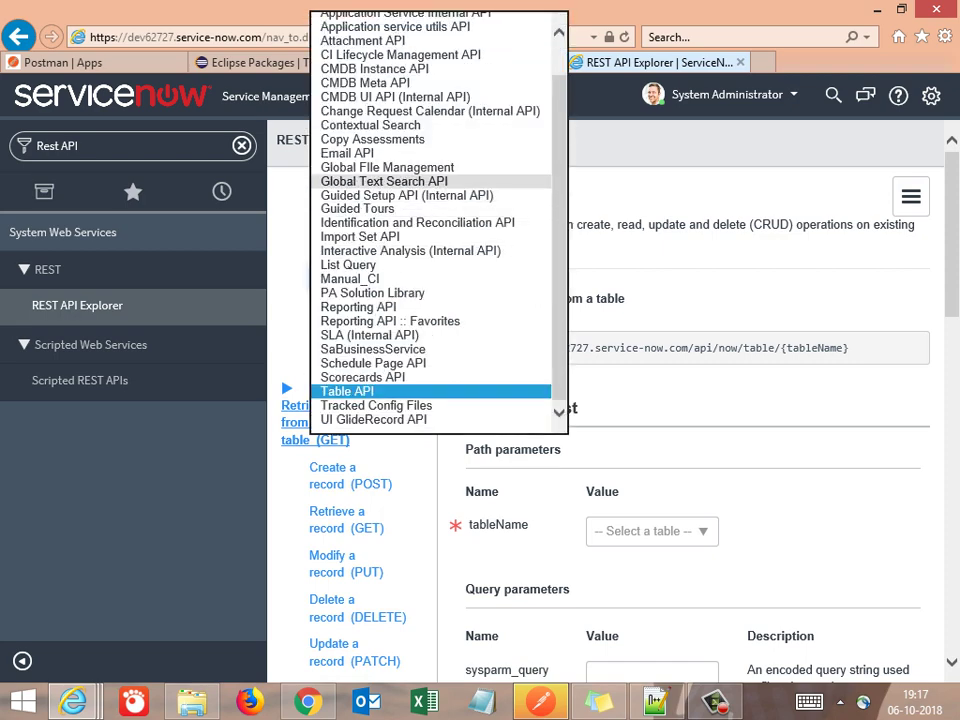
{"action": "scroll", "coordinate": [435, 220], "scroll_direction": "up", "scroll_amount": 1}
{"action": "scroll", "coordinate": [435, 220], "scroll_direction": "up", "scroll_amount": 1}
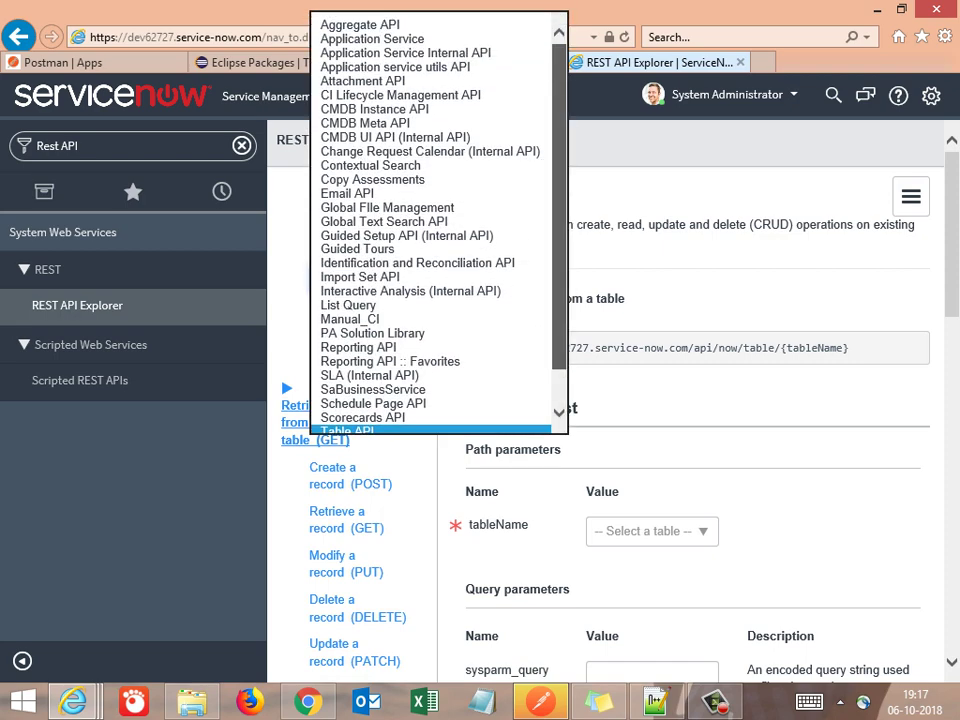
{"action": "scroll", "coordinate": [435, 220], "scroll_direction": "down", "scroll_amount": 1}
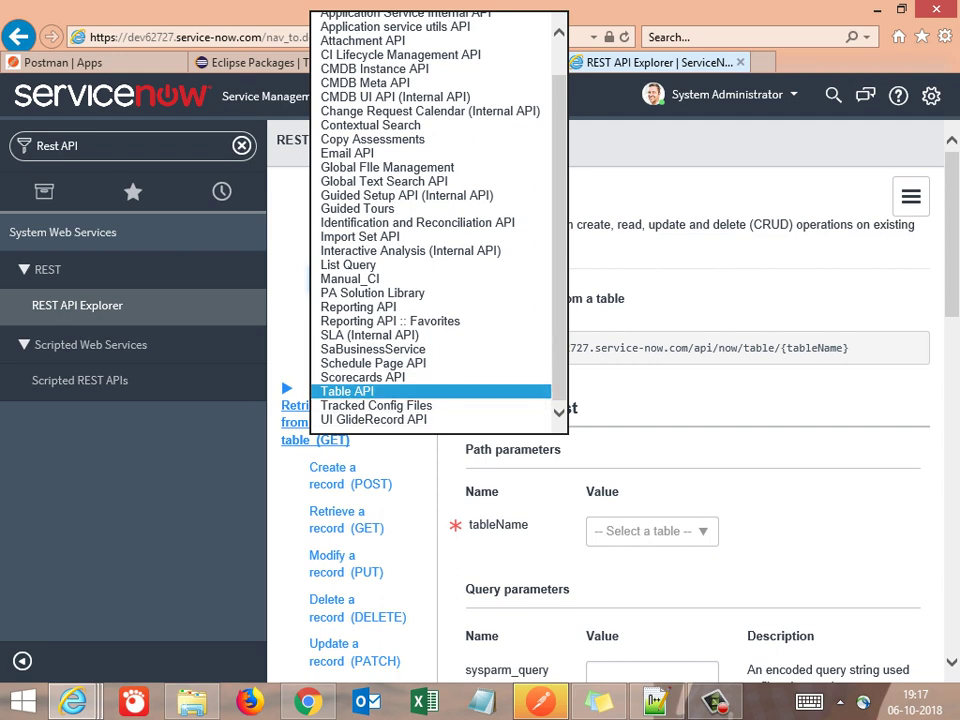
{"action": "key", "text": "Return"}
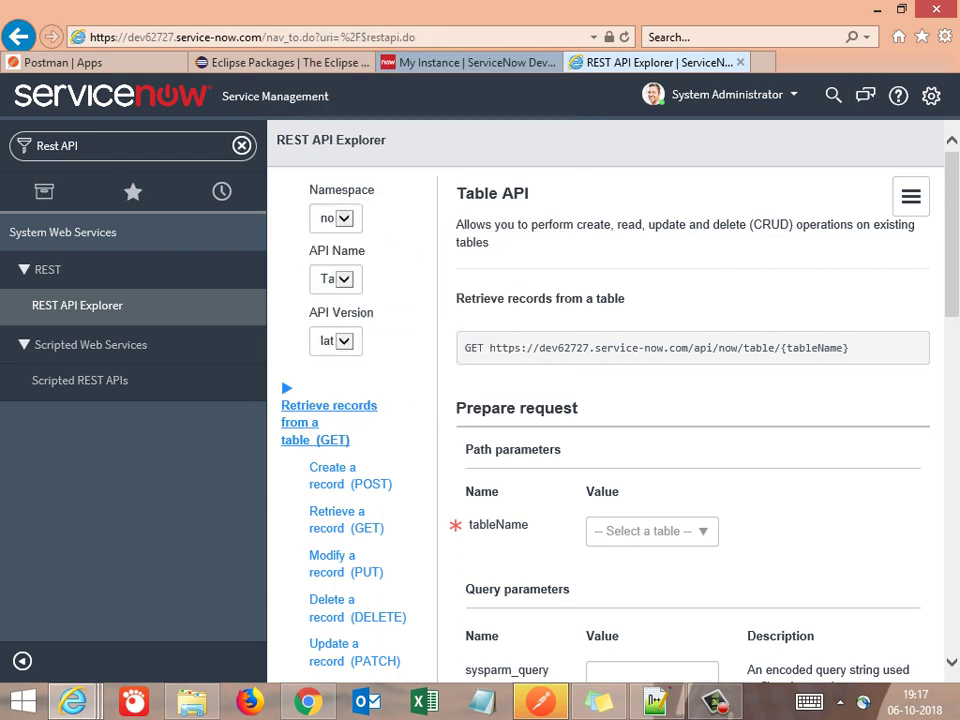
{"action": "key", "text": "Tab"}
{"action": "key", "text": "alt+Down"}
{"action": "key", "text": "Return"}
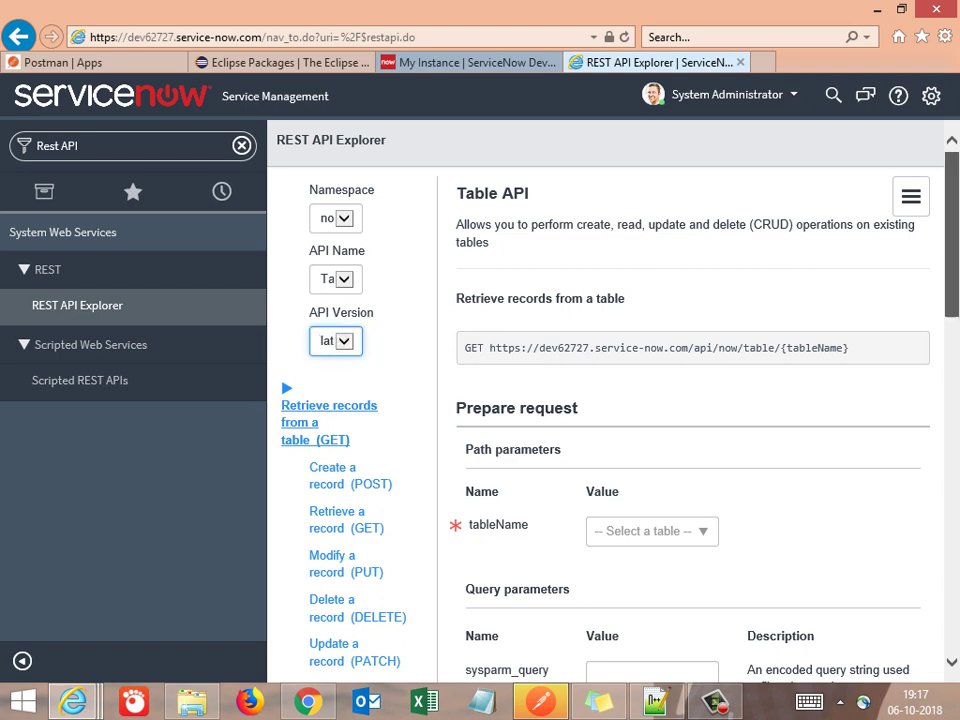
{"action": "scroll", "coordinate": [610, 400], "scroll_direction": "down", "scroll_amount": 1}
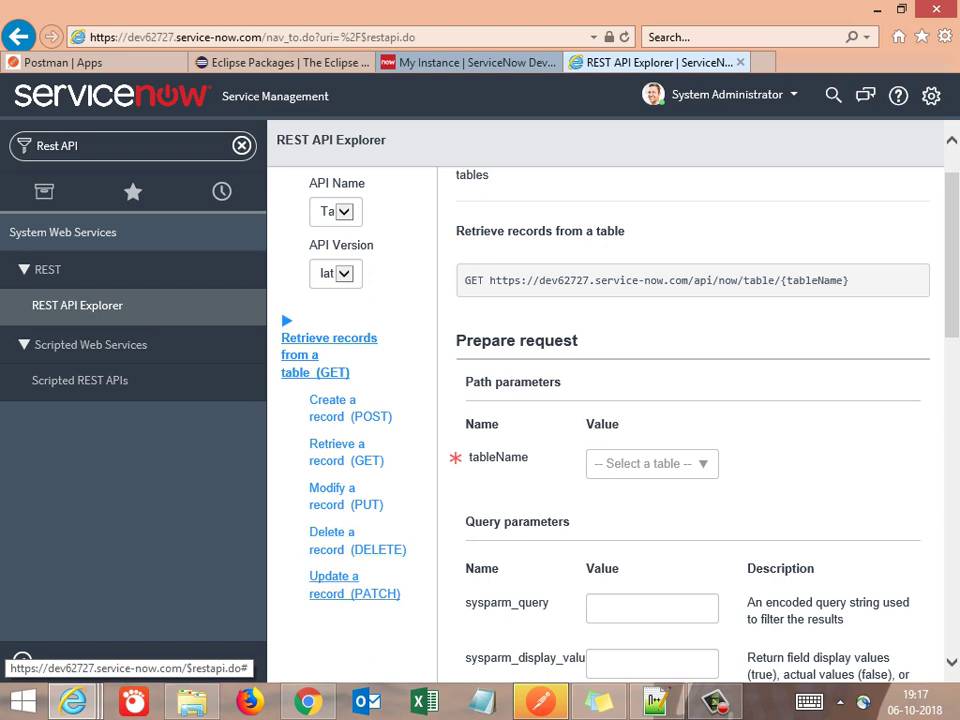
Step through the POST, PUT and DELETE methods, ending on the PATCH 'Update a record' request
{"action": "left_click", "coordinate": [340, 408]}
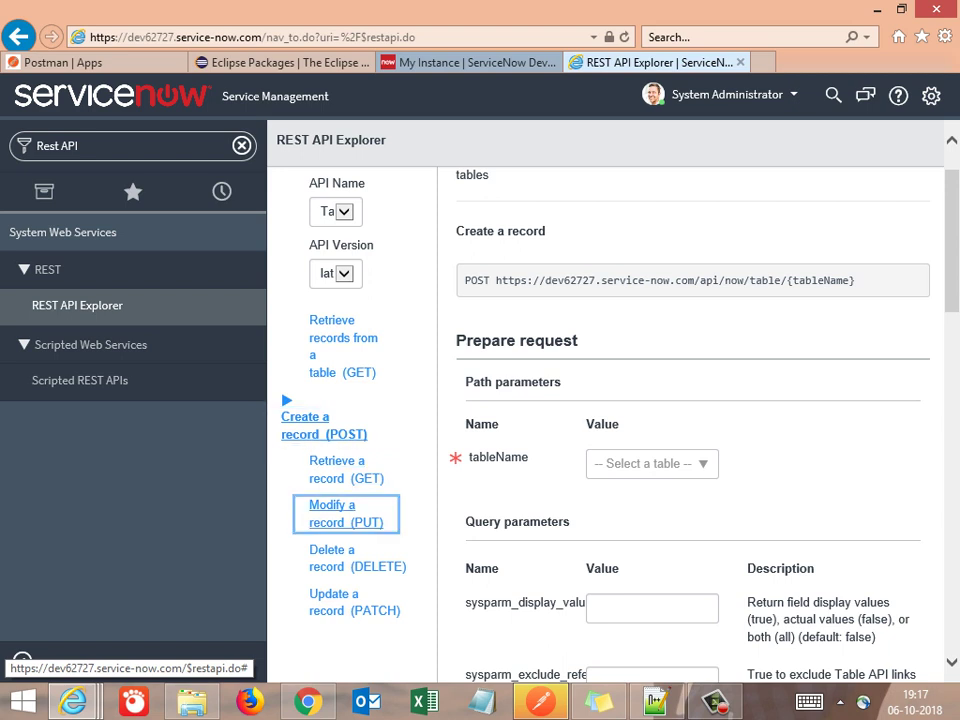
{"action": "left_click", "coordinate": [332, 506]}
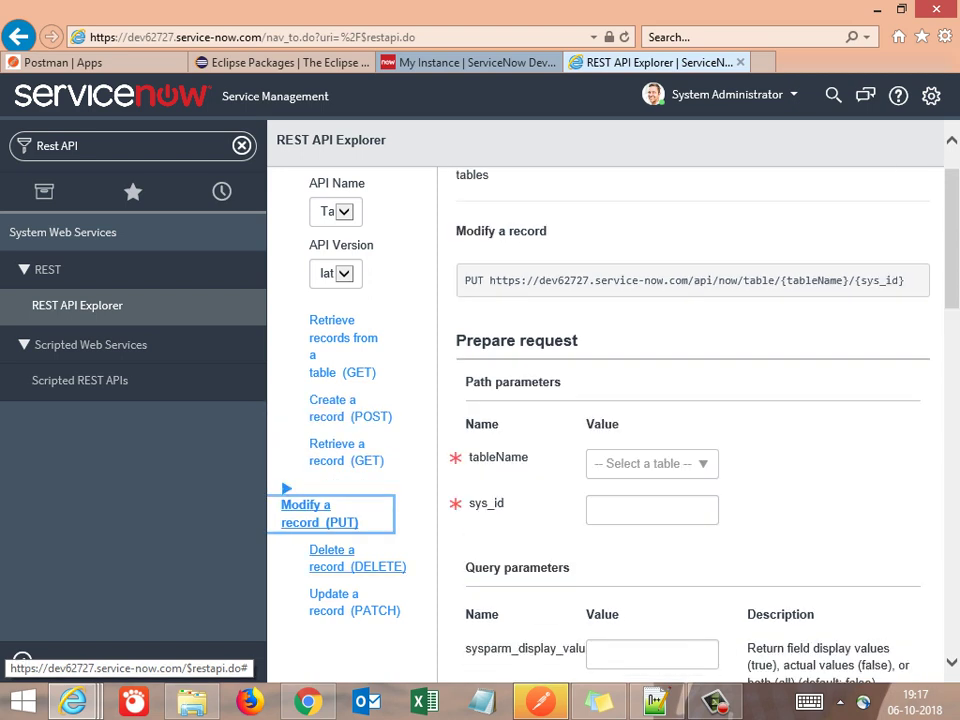
{"action": "left_click", "coordinate": [331, 552]}
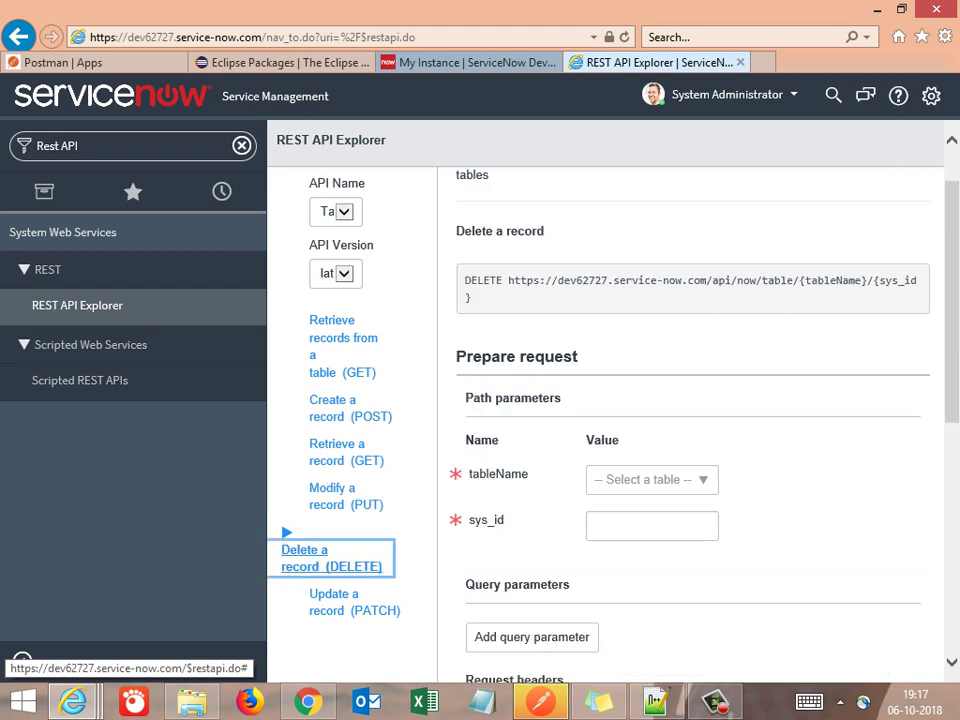
{"action": "left_click", "coordinate": [334, 601]}
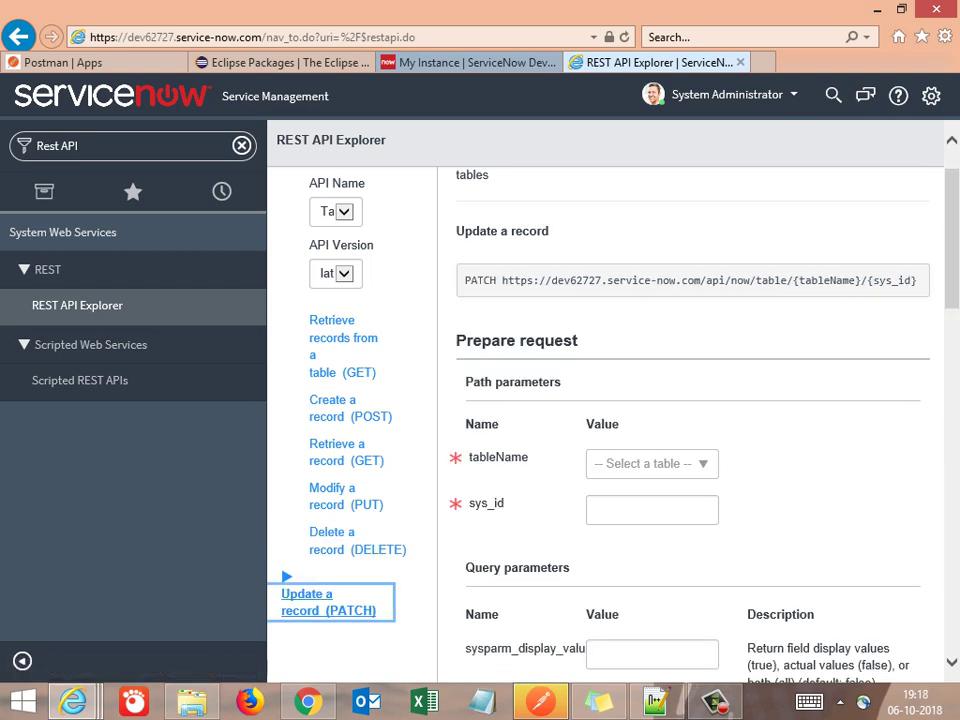
{"action": "scroll", "coordinate": [610, 400], "scroll_direction": "up", "scroll_amount": 1}
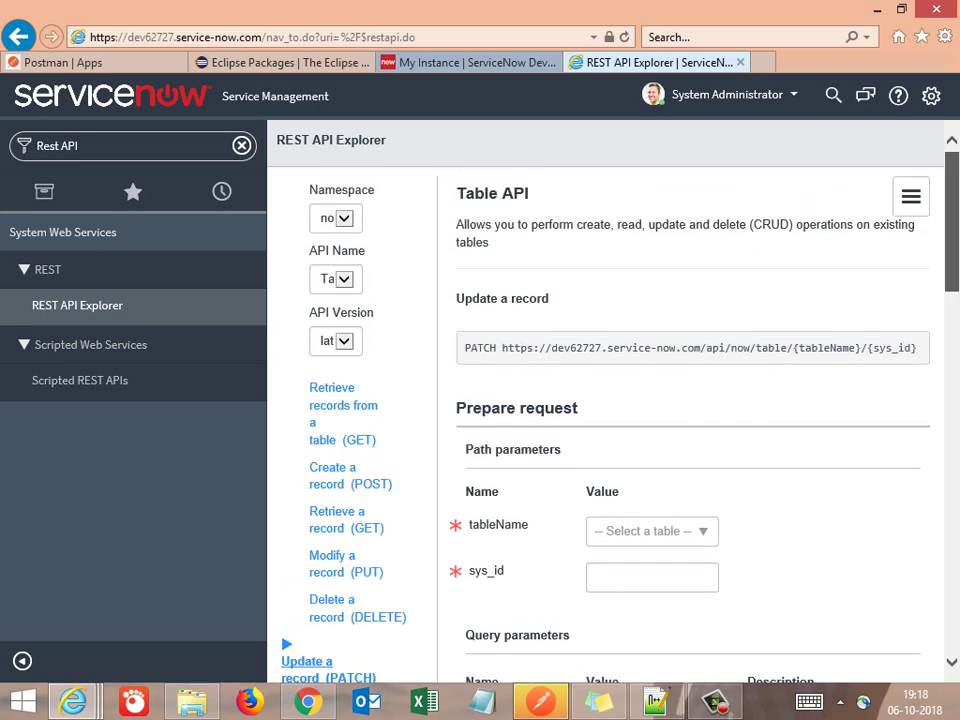
{"action": "scroll", "coordinate": [610, 400], "scroll_direction": "down", "scroll_amount": 4}
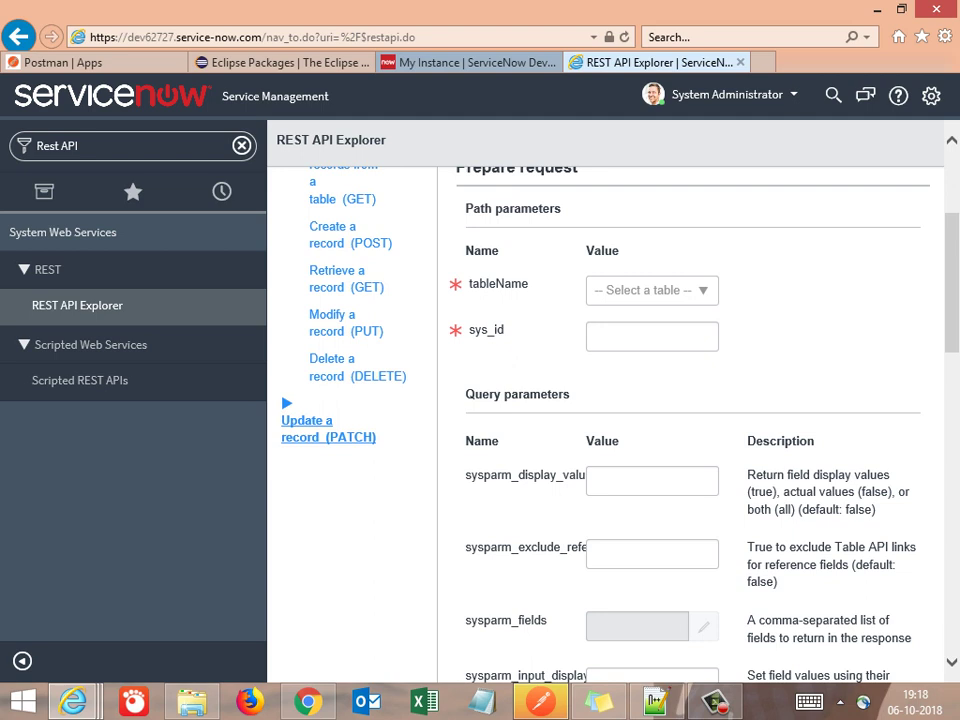
{"action": "left_click", "coordinate": [652, 290]}
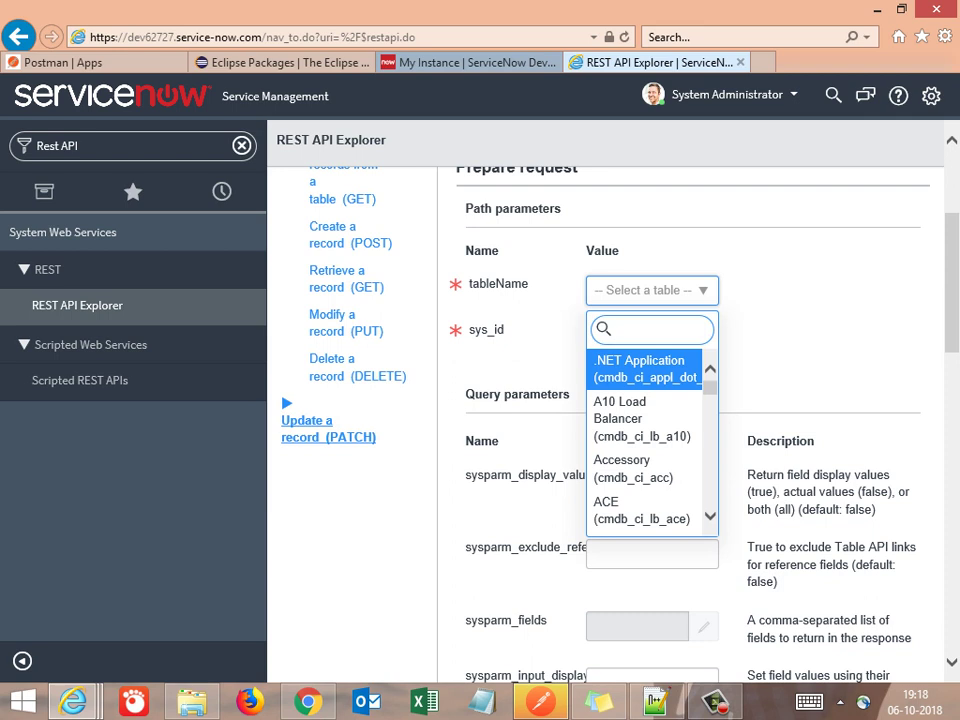
{"action": "type", "text": "inci"}
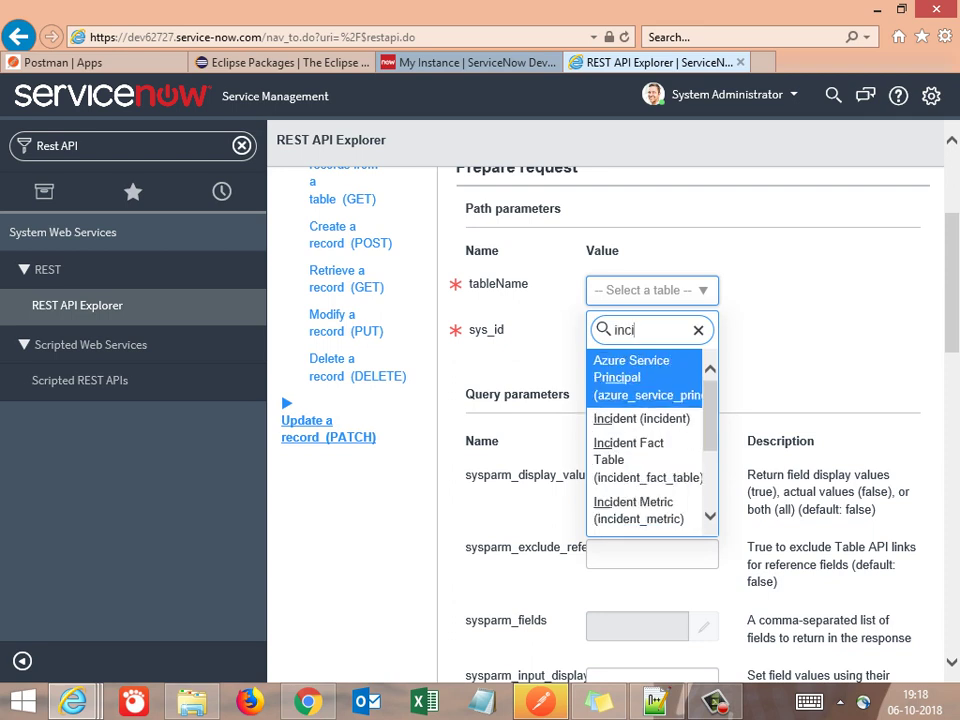
{"action": "key", "text": "Down"}
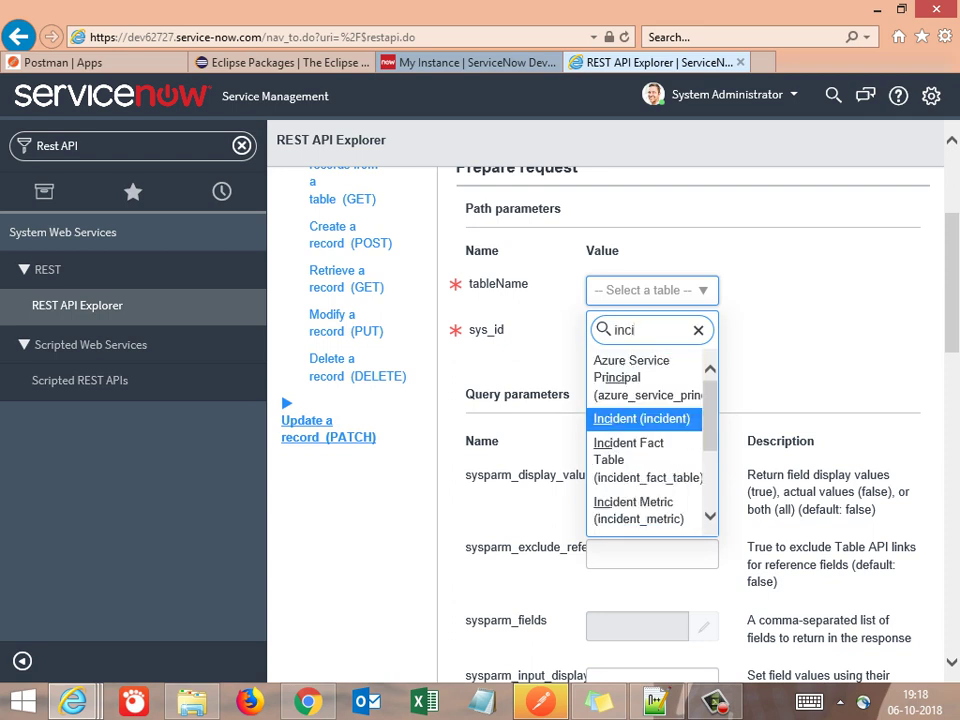
{"action": "key", "text": "Return"}
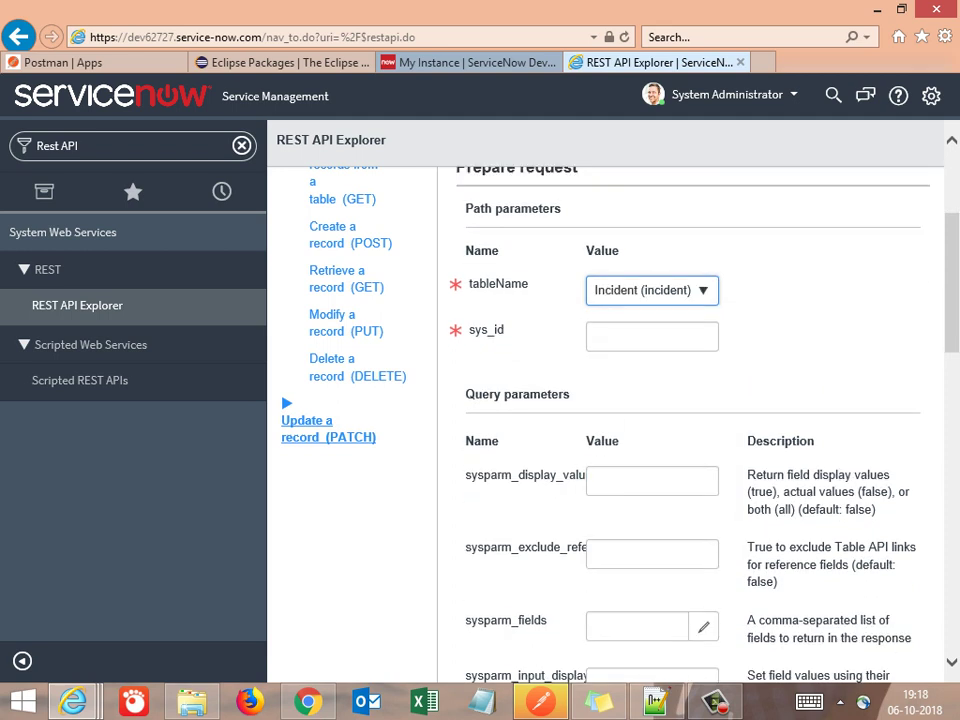
{"action": "scroll", "coordinate": [690, 420], "scroll_direction": "down", "scroll_amount": 3}
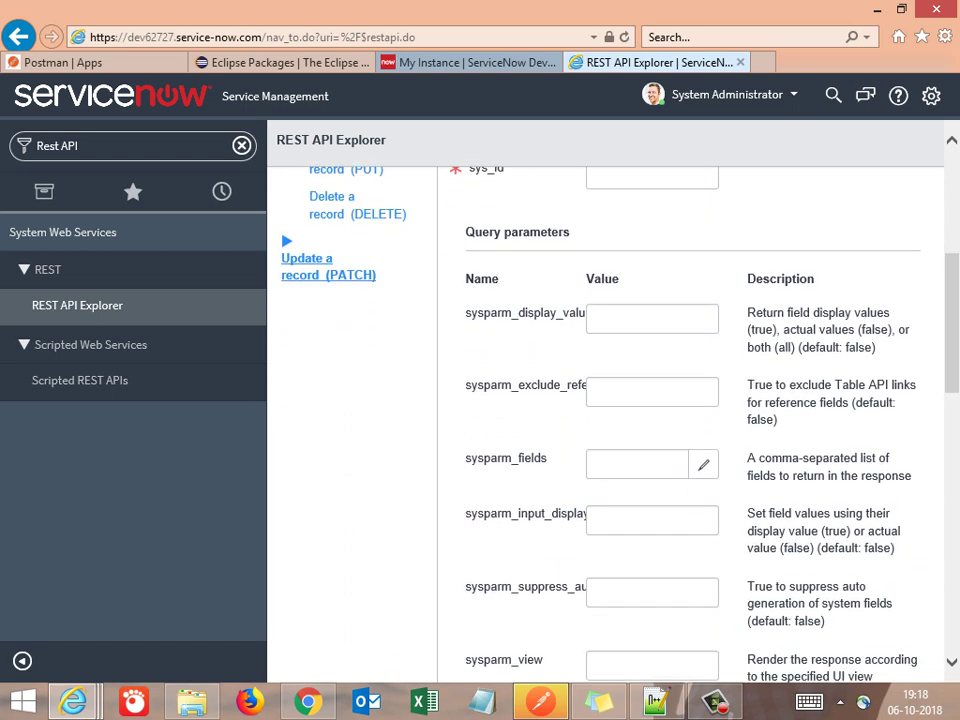
{"action": "triple_click", "coordinate": [517, 232]}
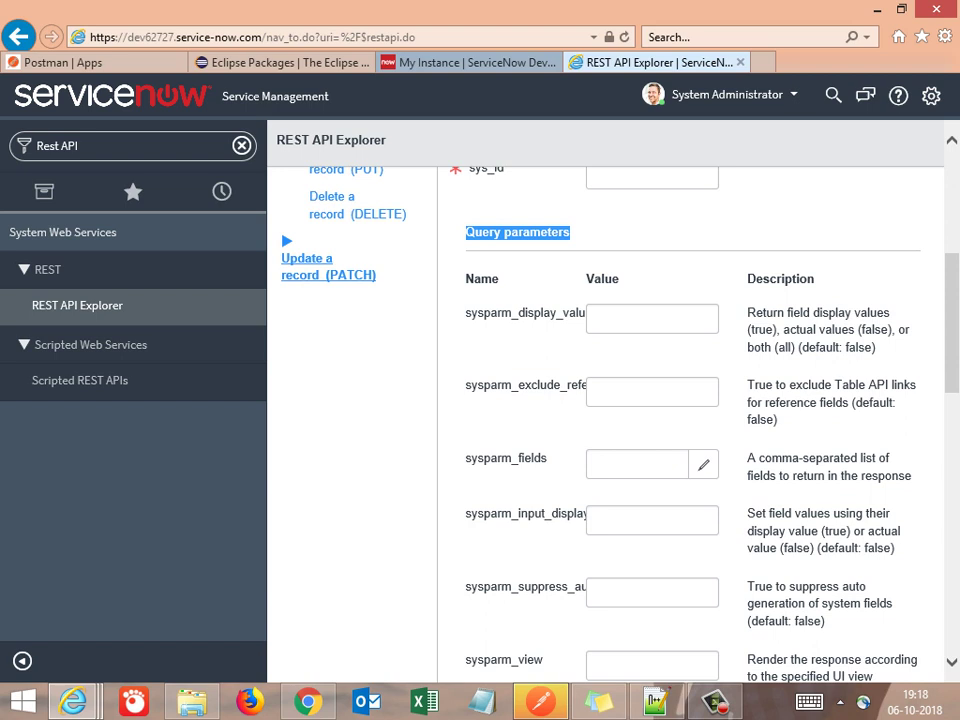
{"action": "left_click_drag", "start_coordinate": [748, 313], "coordinate": [873, 347]}
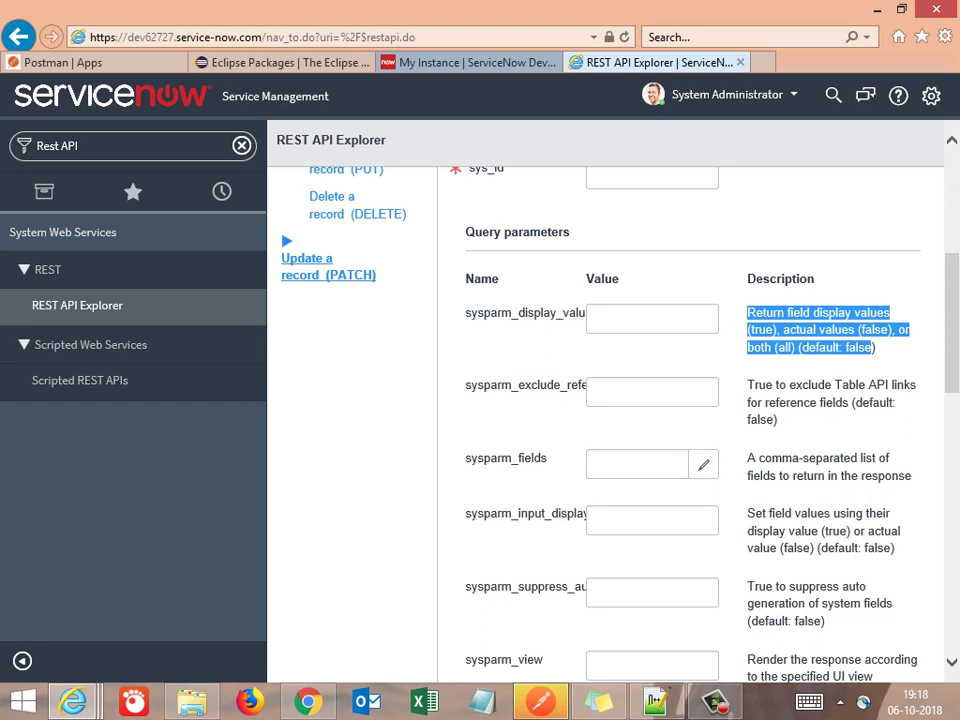
{"action": "double_click", "coordinate": [525, 385]}
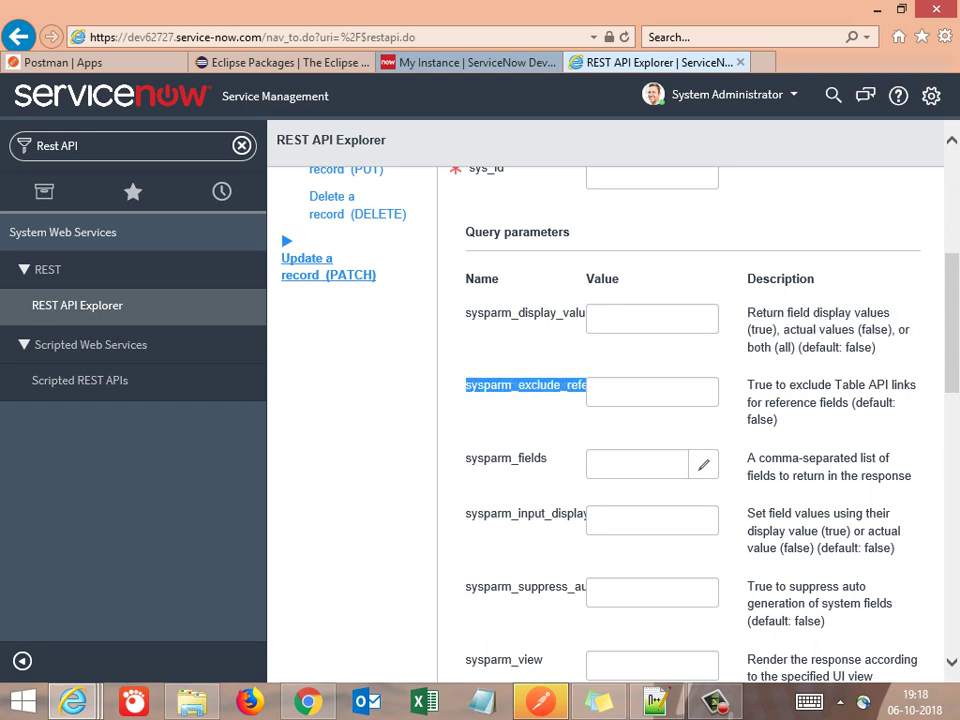
{"action": "double_click", "coordinate": [506, 458]}
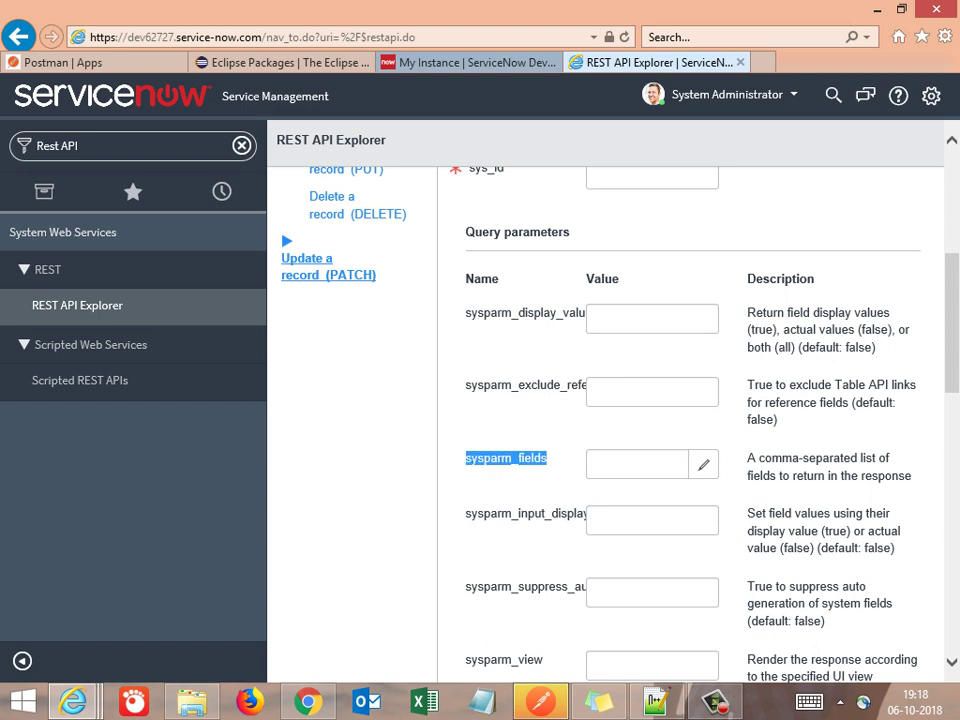
{"action": "left_click_drag", "start_coordinate": [748, 458], "coordinate": [911, 476]}
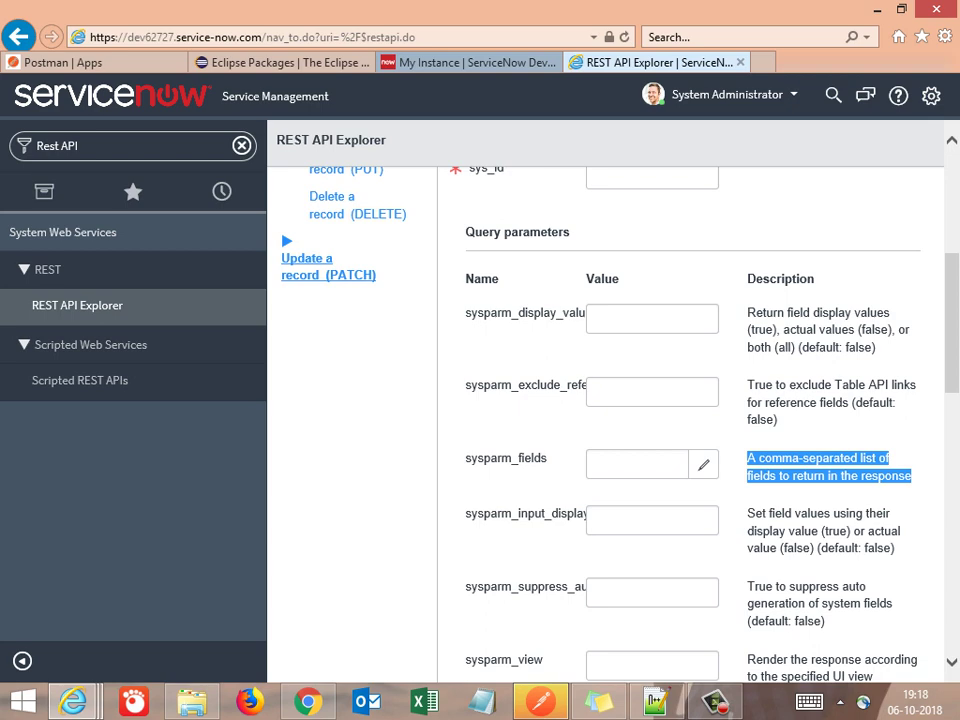
Review the Request headers, keeping application/json as both request and response format
{"action": "scroll", "coordinate": [690, 420], "scroll_direction": "down", "scroll_amount": 4}
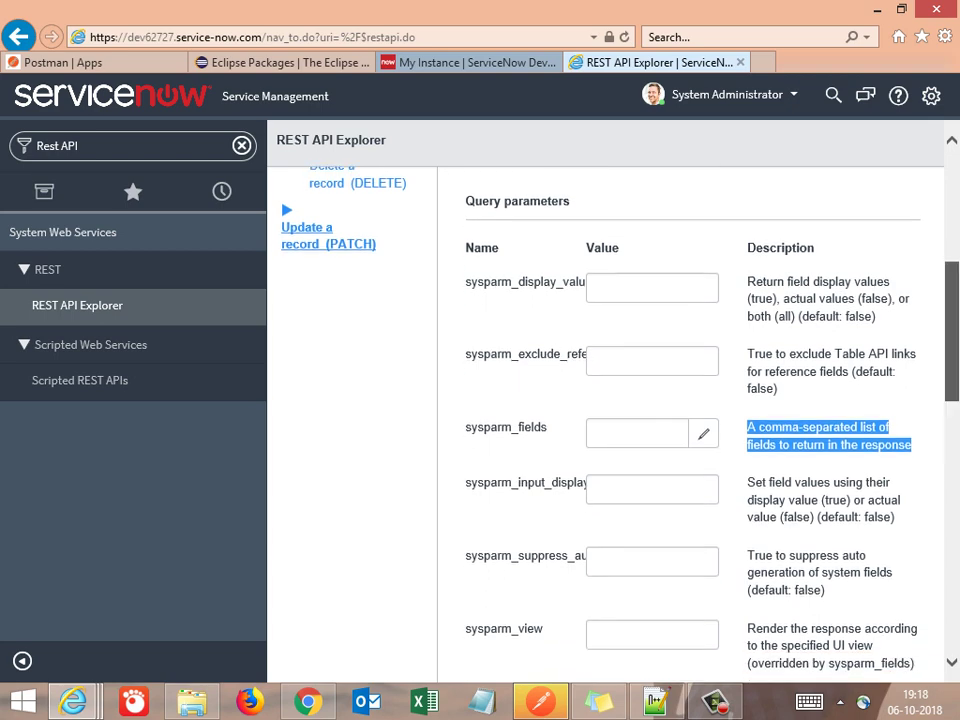
{"action": "scroll", "coordinate": [690, 420], "scroll_direction": "down", "scroll_amount": 3}
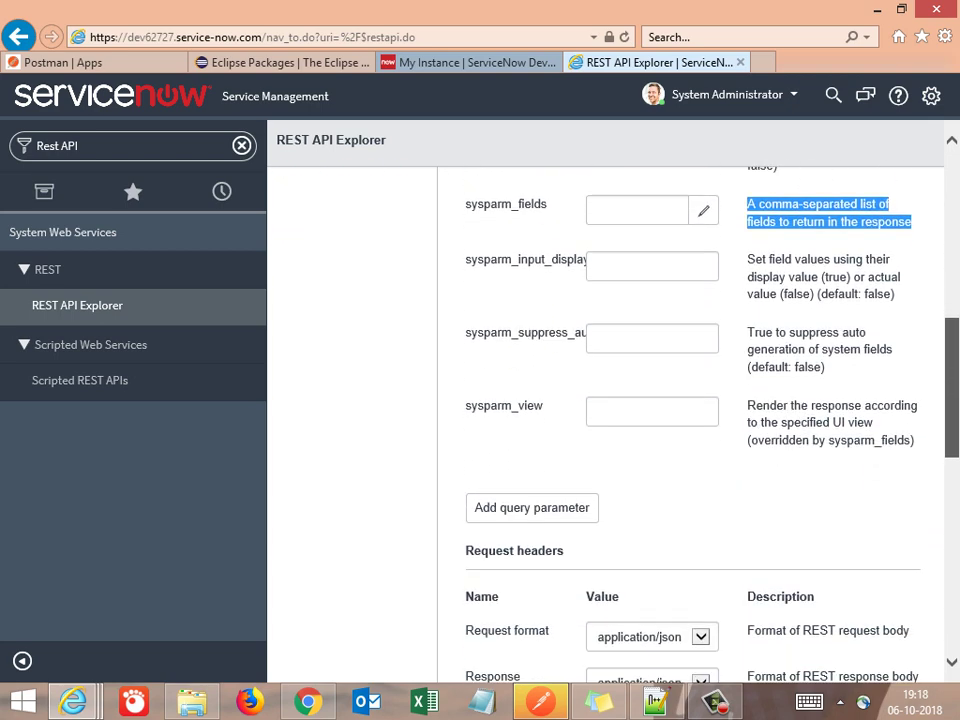
{"action": "scroll", "coordinate": [690, 420], "scroll_direction": "down", "scroll_amount": 2}
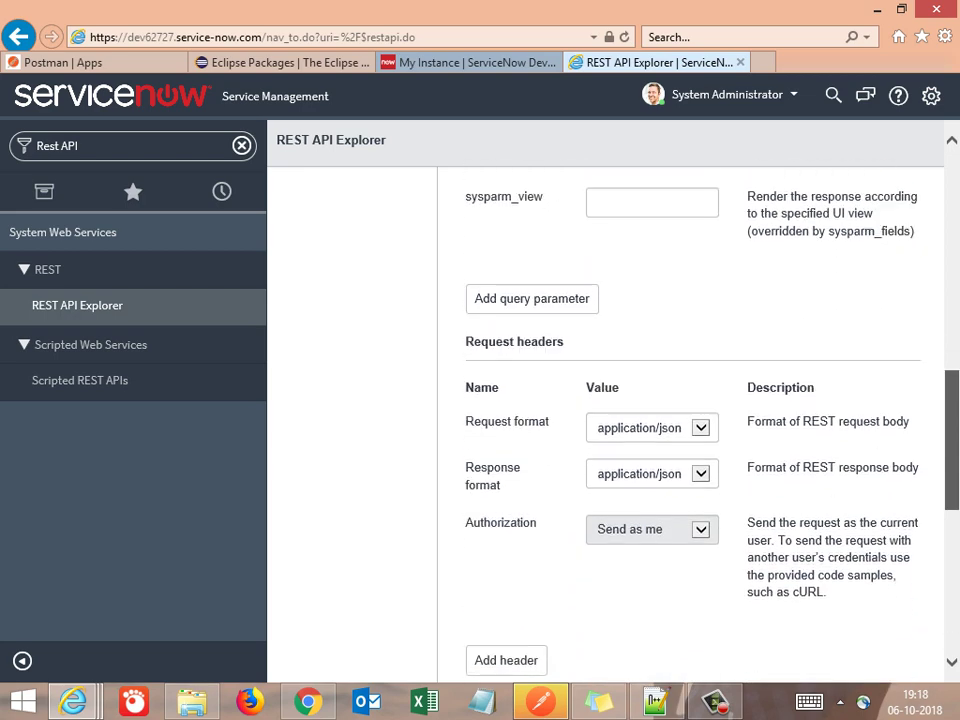
{"action": "scroll", "coordinate": [690, 420], "scroll_direction": "down", "scroll_amount": 1}
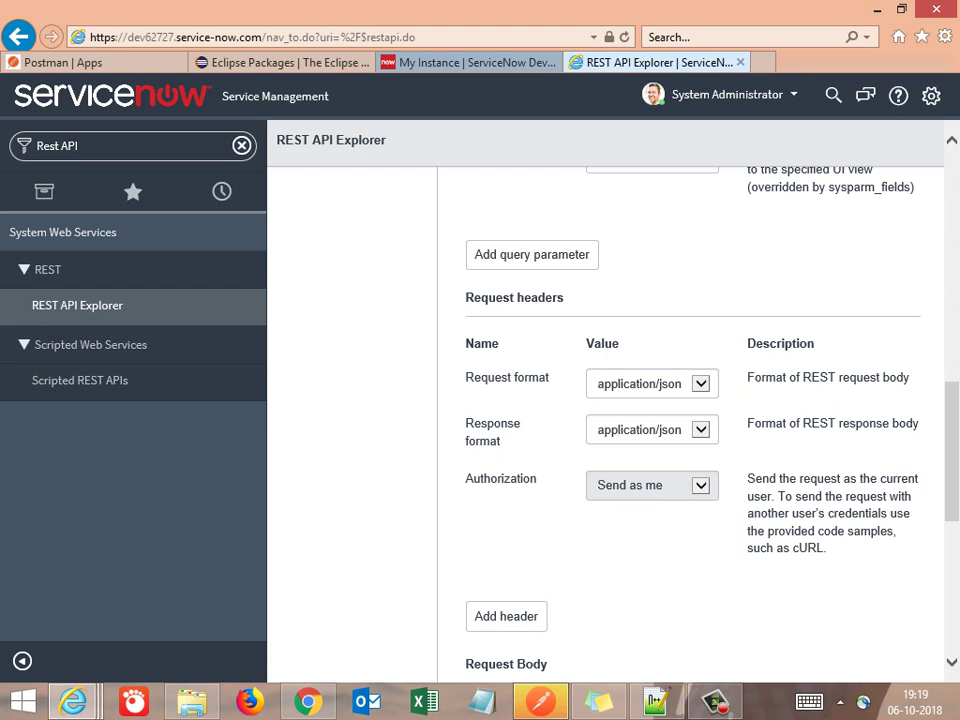
{"action": "left_click_drag", "start_coordinate": [466, 377], "coordinate": [690, 384]}
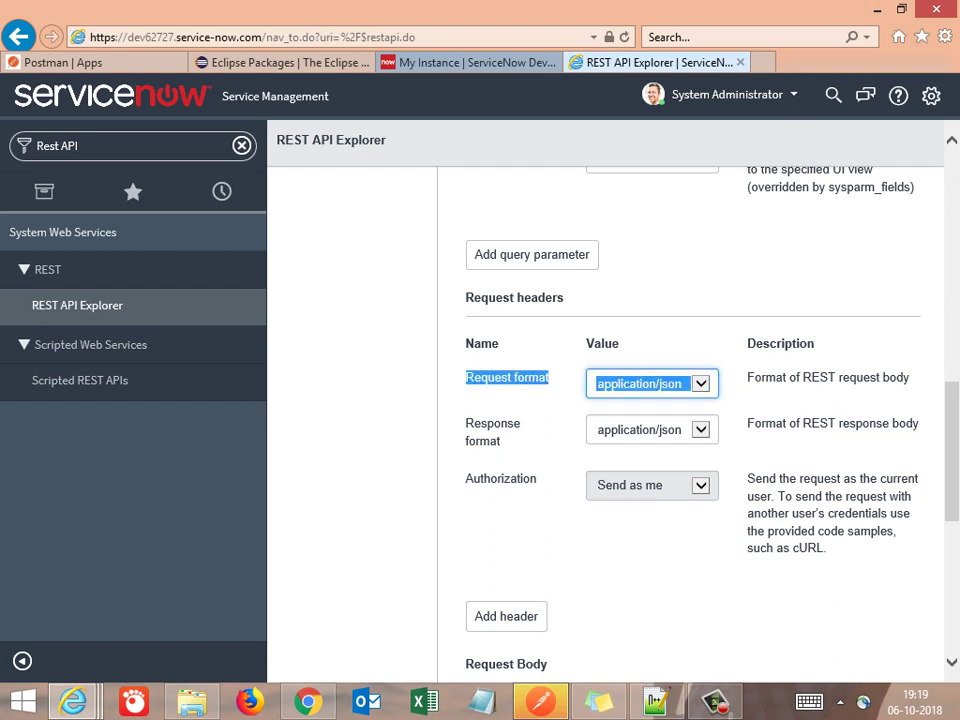
{"action": "left_click", "coordinate": [690, 384]}
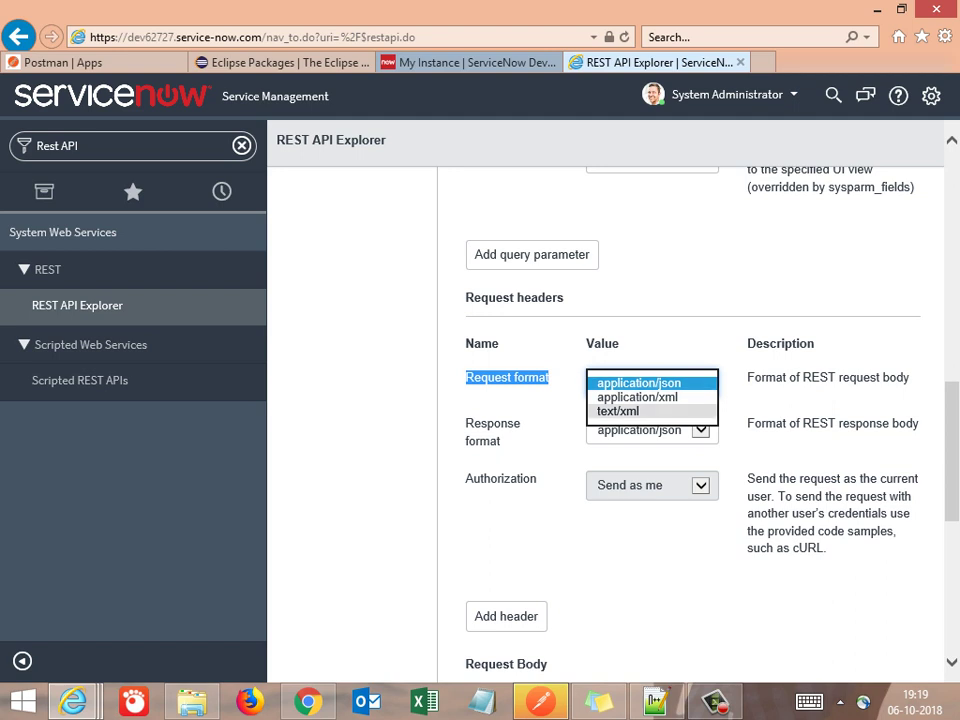
{"action": "key", "text": "Return"}
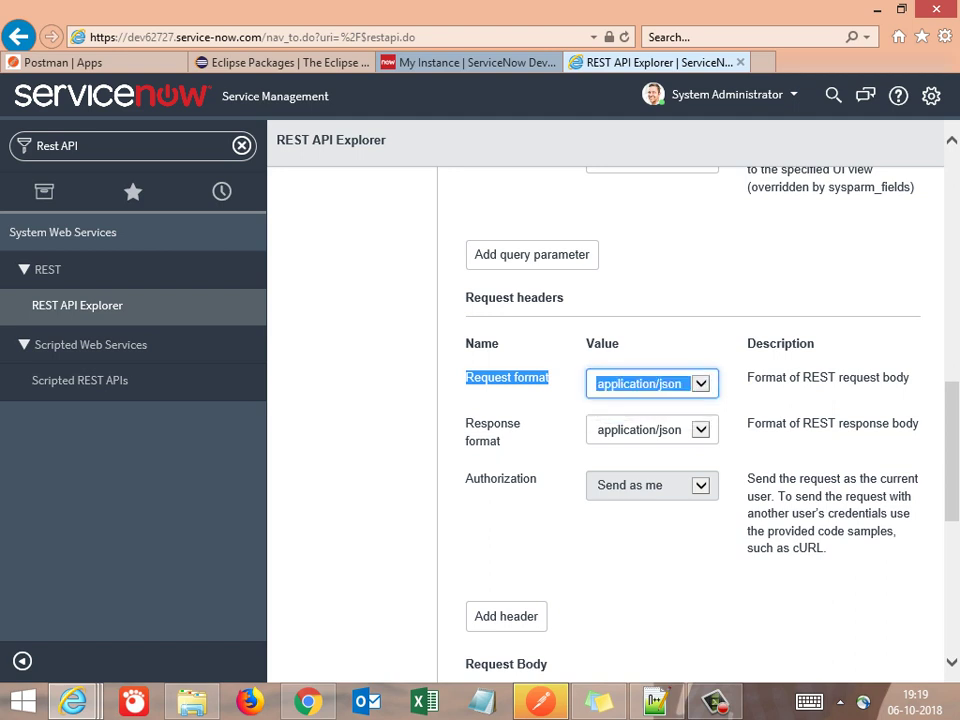
{"action": "left_click", "coordinate": [690, 430]}
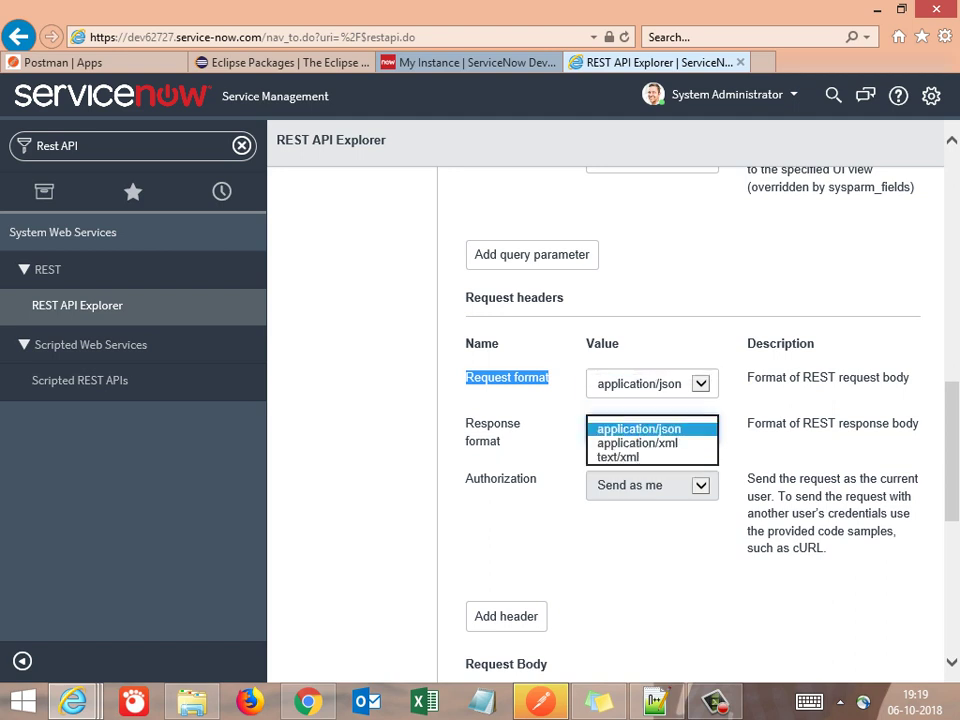
{"action": "key", "text": "Return"}
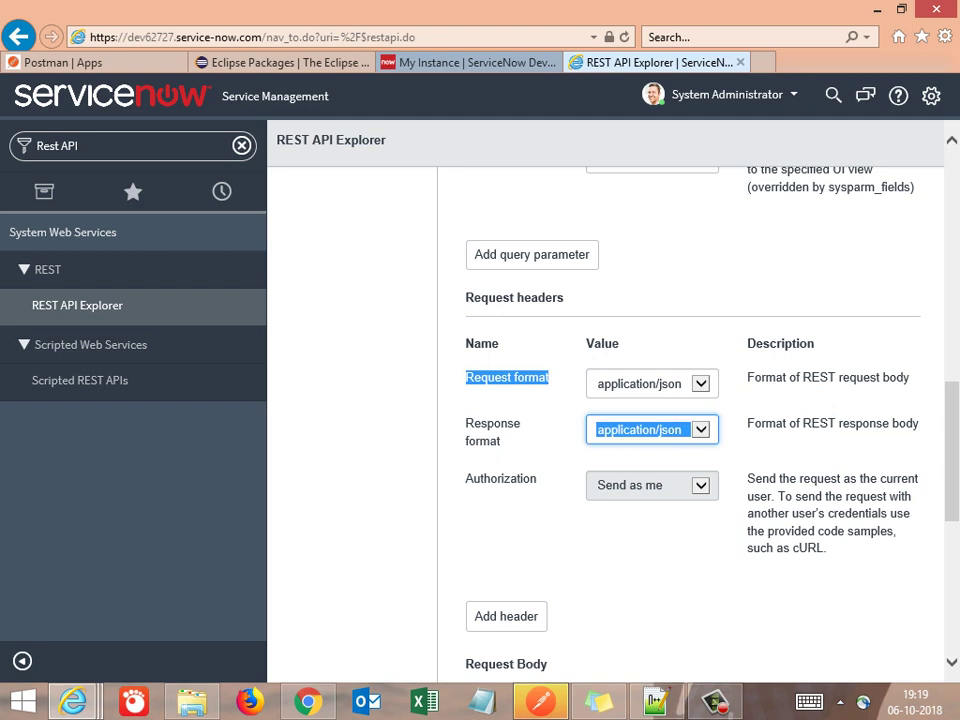
{"action": "left_click_drag", "start_coordinate": [747, 479], "coordinate": [828, 548]}
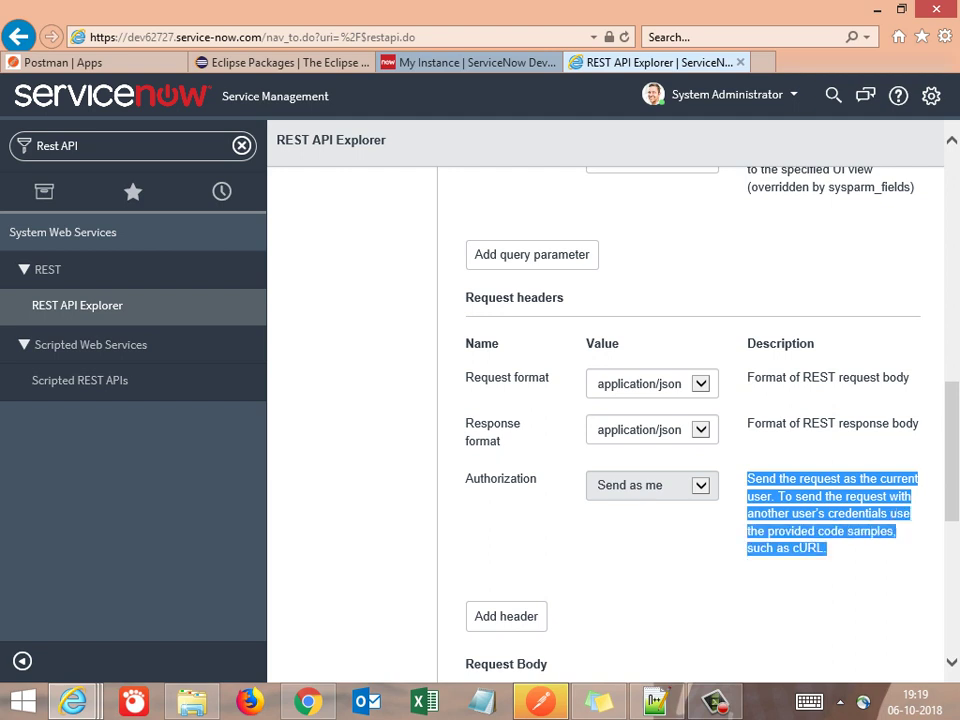
{"action": "left_click", "coordinate": [828, 548]}
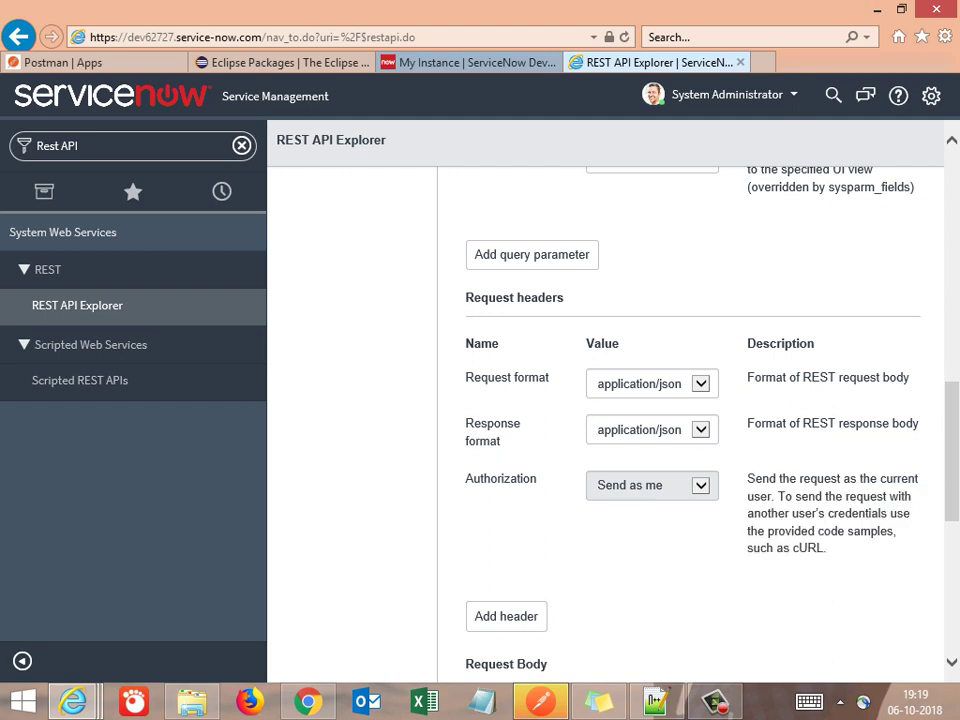
Switch to the 'Retrieve records from a table (GET)' method
{"action": "scroll", "coordinate": [690, 400], "scroll_direction": "down", "scroll_amount": 3}
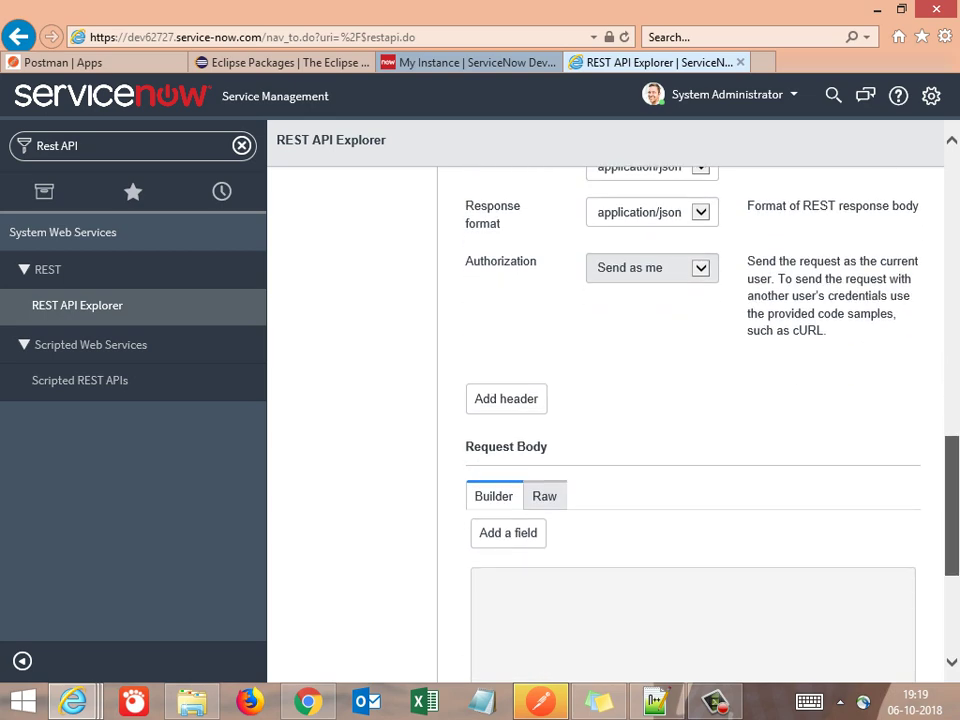
{"action": "scroll", "coordinate": [690, 400], "scroll_direction": "down", "scroll_amount": 3}
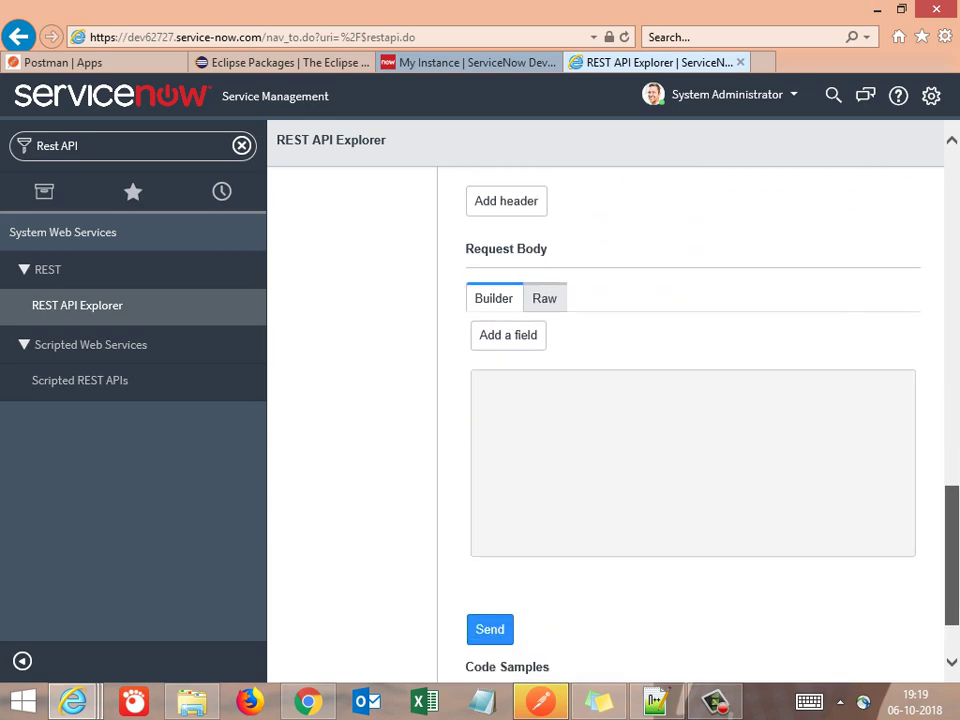
{"action": "scroll", "coordinate": [690, 400], "scroll_direction": "up", "scroll_amount": 2}
{"action": "scroll", "coordinate": [690, 400], "scroll_direction": "up", "scroll_amount": 10}
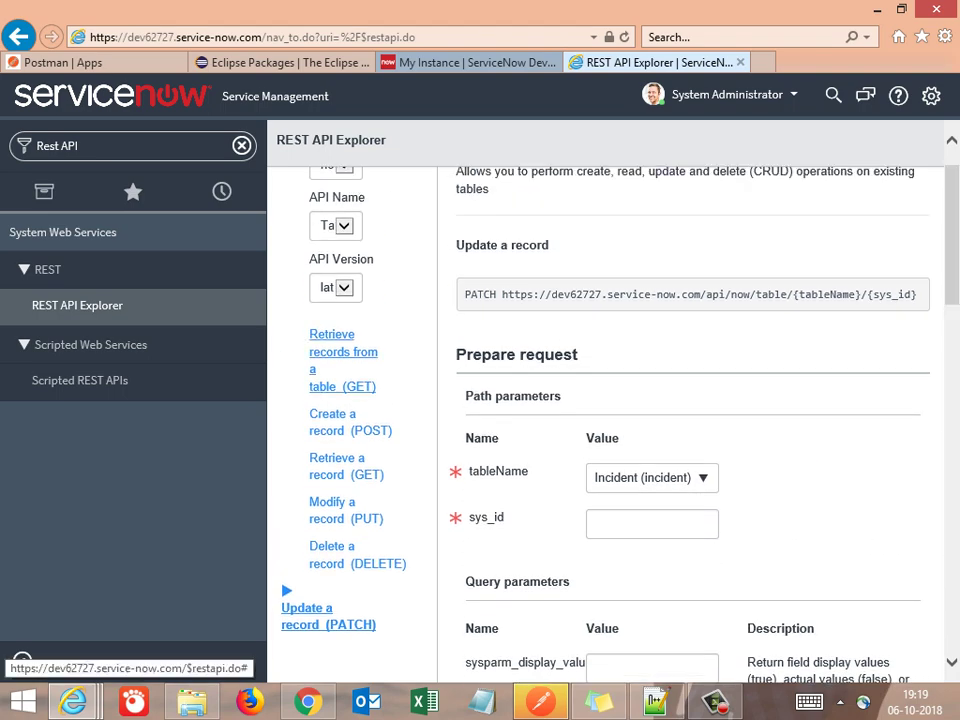
{"action": "left_click", "coordinate": [342, 360]}
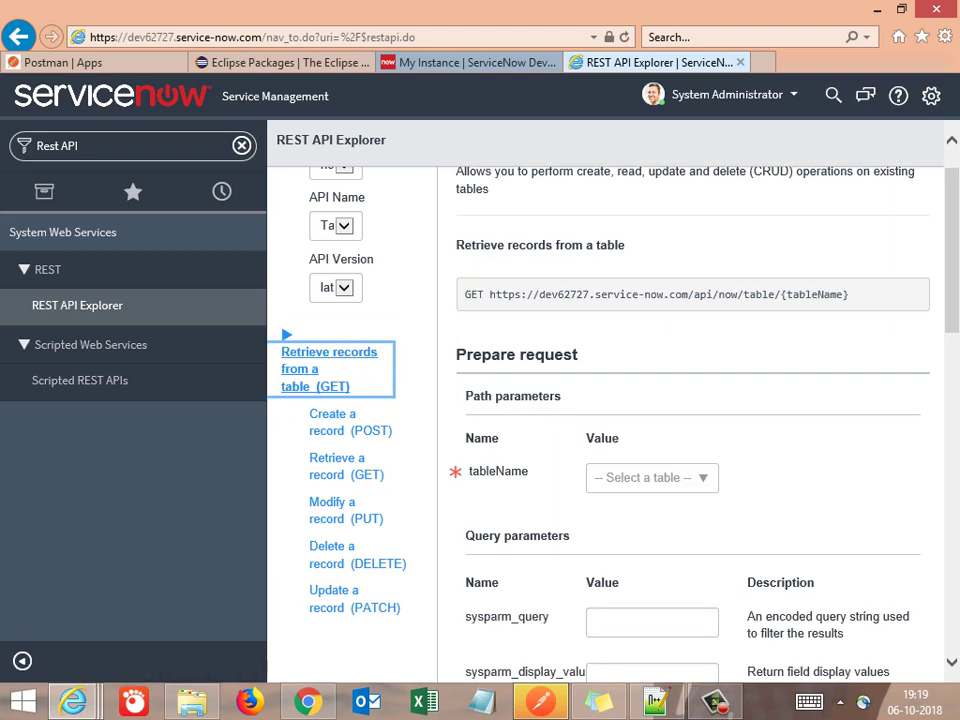
Review the GET query parameters, keeping sysparm_limit at '1 (Limited to 1 result for testing)', then return to Notepad++
{"action": "scroll", "coordinate": [600, 410], "scroll_direction": "down", "scroll_amount": 5}
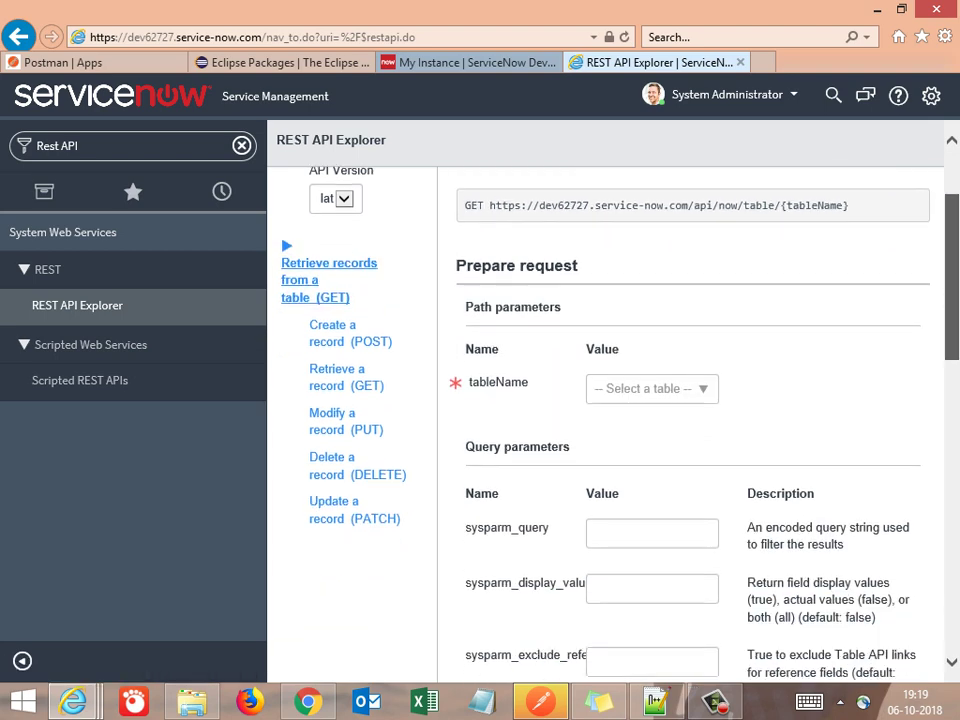
{"action": "scroll", "coordinate": [600, 410], "scroll_direction": "down", "scroll_amount": 3}
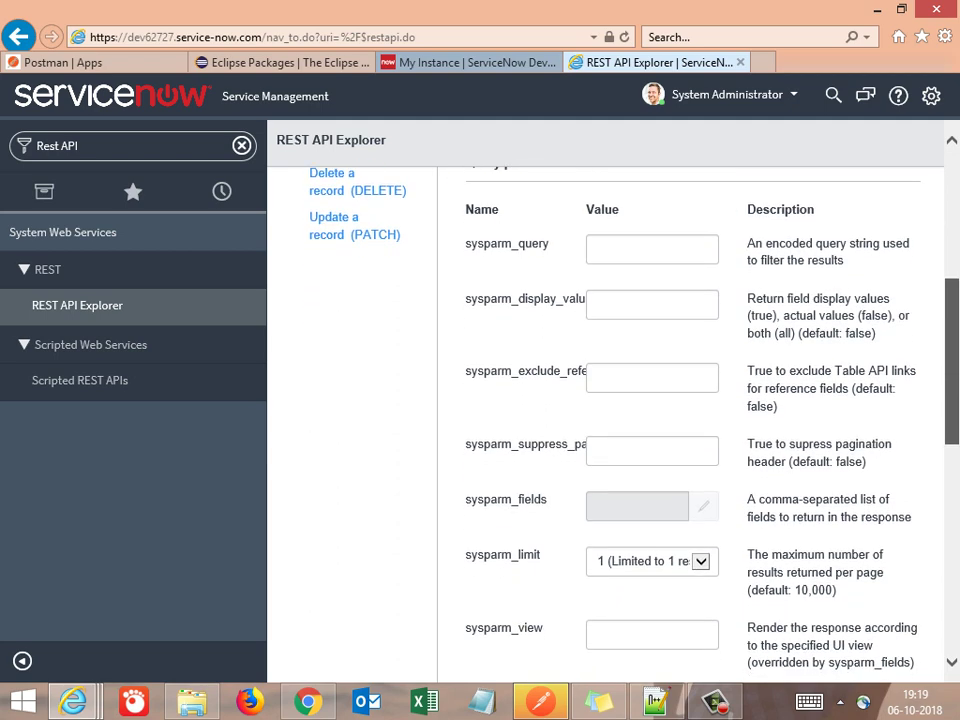
{"action": "scroll", "coordinate": [600, 410], "scroll_direction": "down", "scroll_amount": 3}
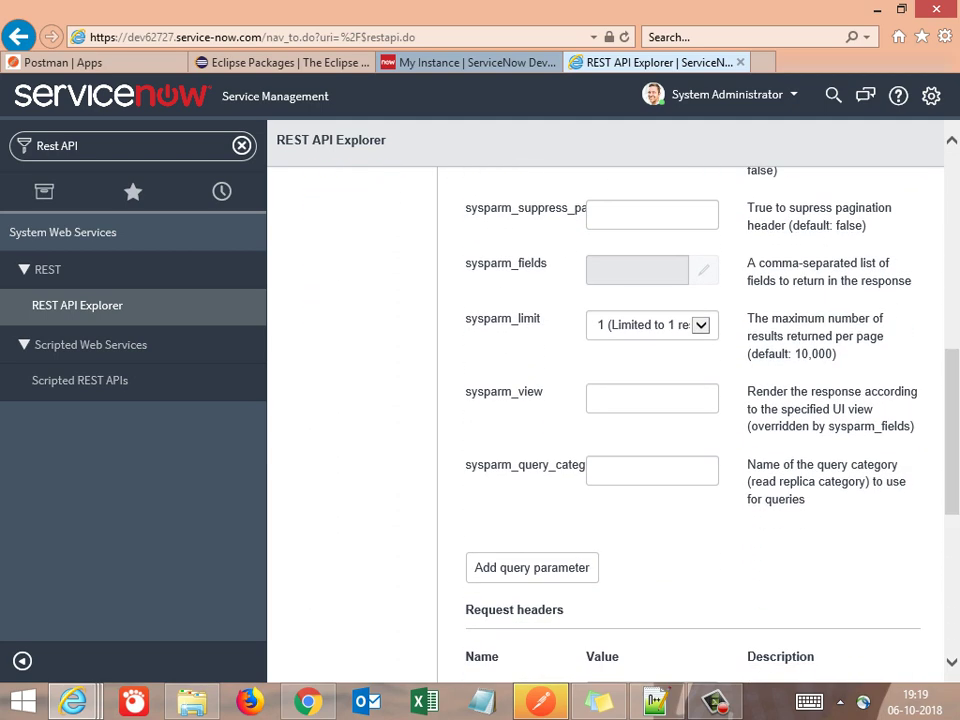
{"action": "left_click_drag", "start_coordinate": [747, 318], "coordinate": [836, 355]}
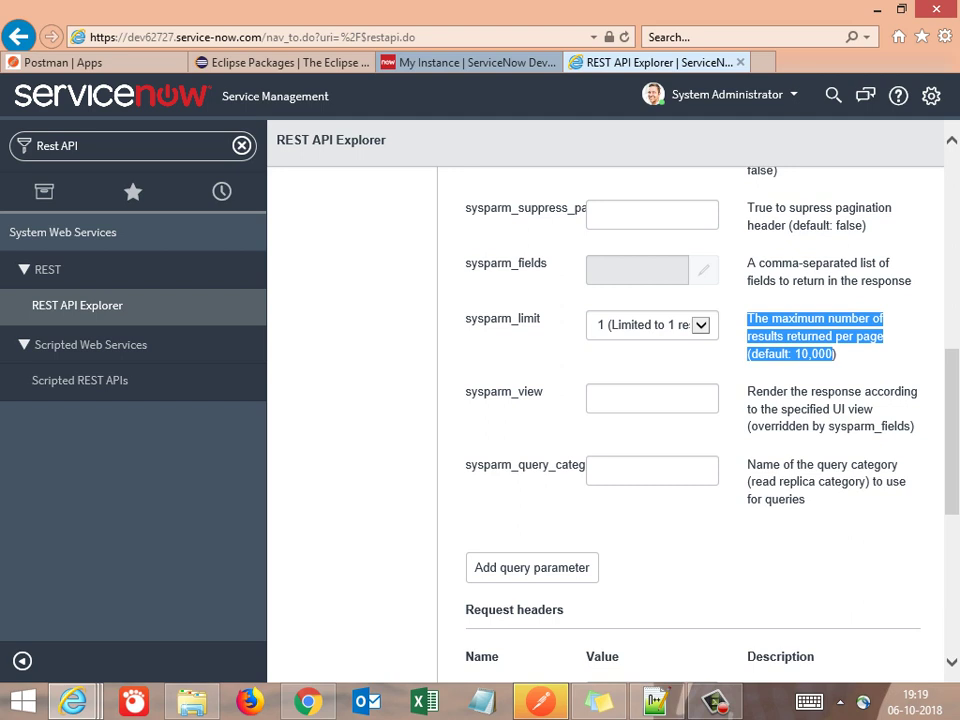
{"action": "left_click", "coordinate": [651, 324]}
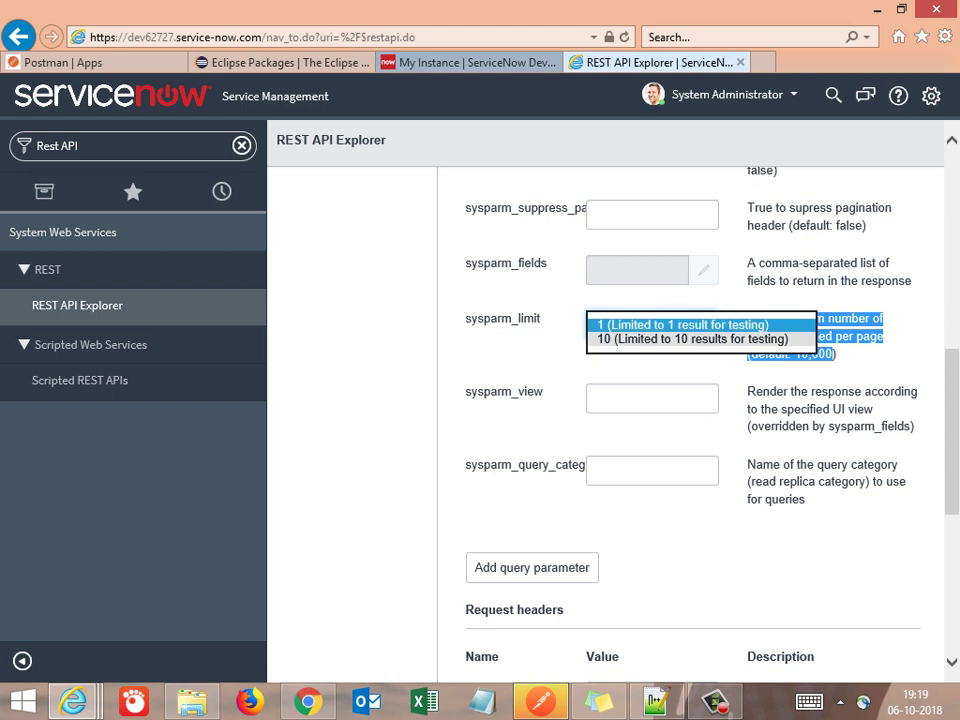
{"action": "key", "text": "Return"}
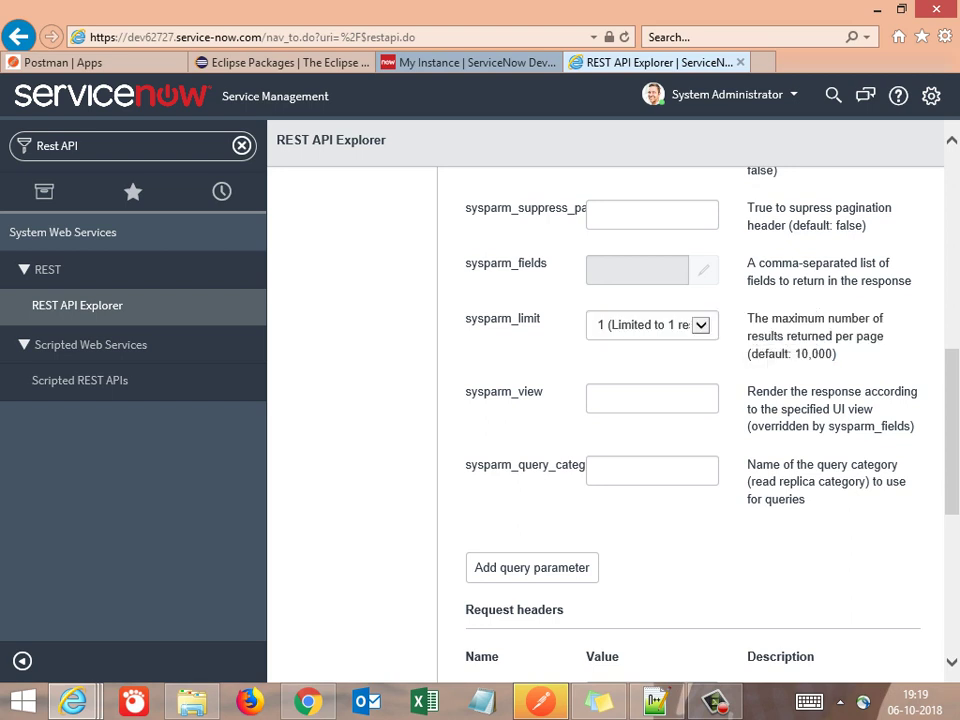
{"action": "scroll", "coordinate": [690, 420], "scroll_direction": "down", "scroll_amount": 4}
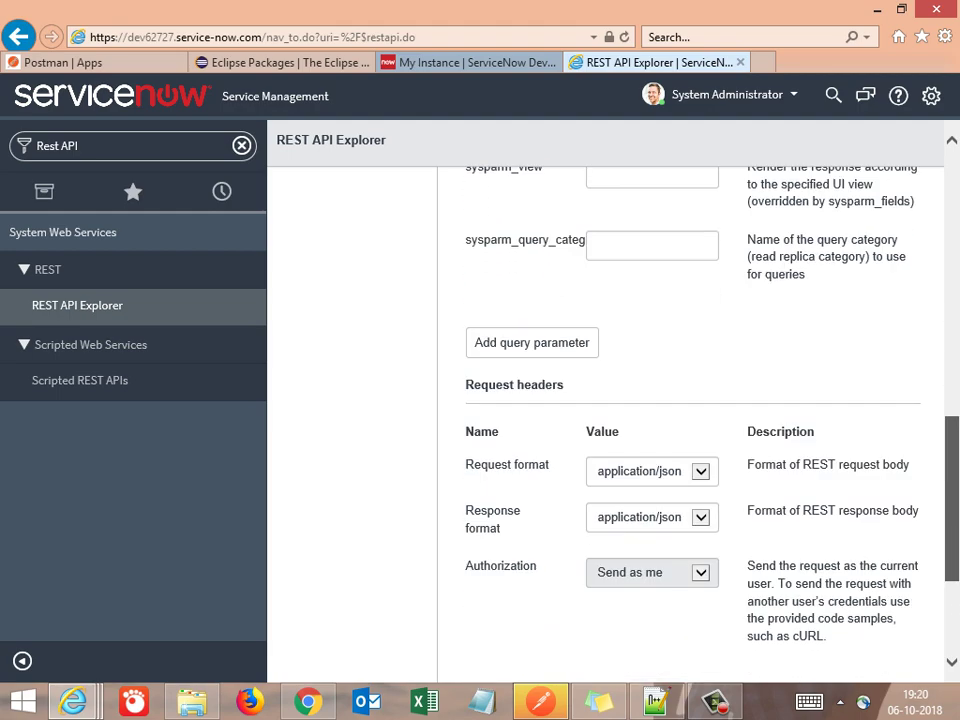
{"action": "scroll", "coordinate": [690, 420], "scroll_direction": "up", "scroll_amount": 10}
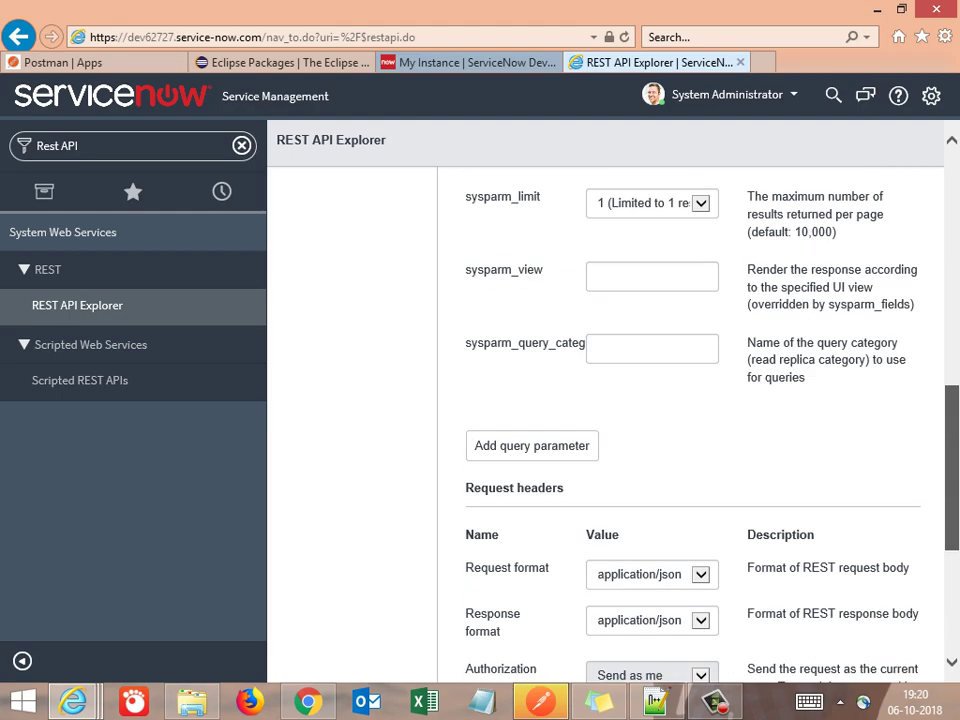
{"action": "scroll", "coordinate": [690, 400], "scroll_direction": "up", "scroll_amount": 1}
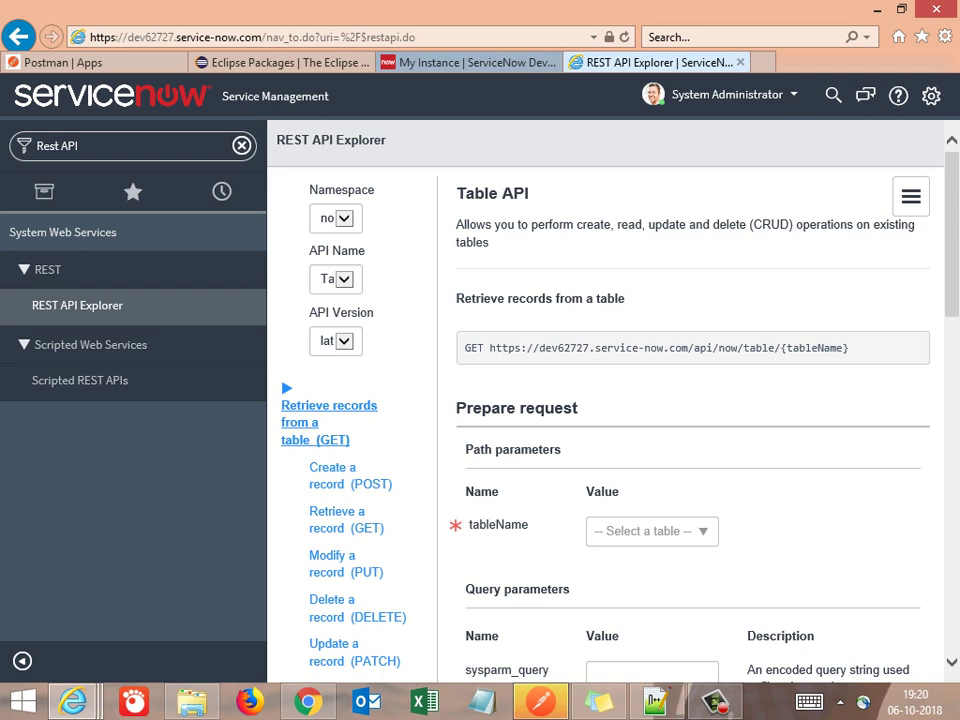
{"action": "key", "text": "alt+Tab"}
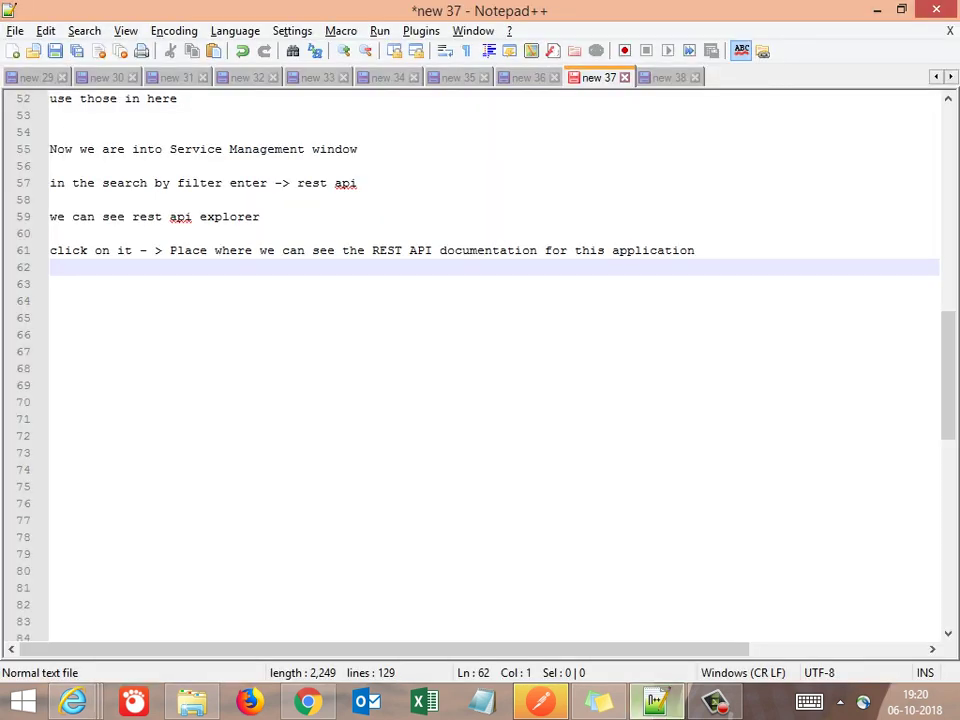
On line 64, write 'So this is all about Service Now, which we will be working on Using PostMan'
{"action": "left_click", "coordinate": [52, 418]}
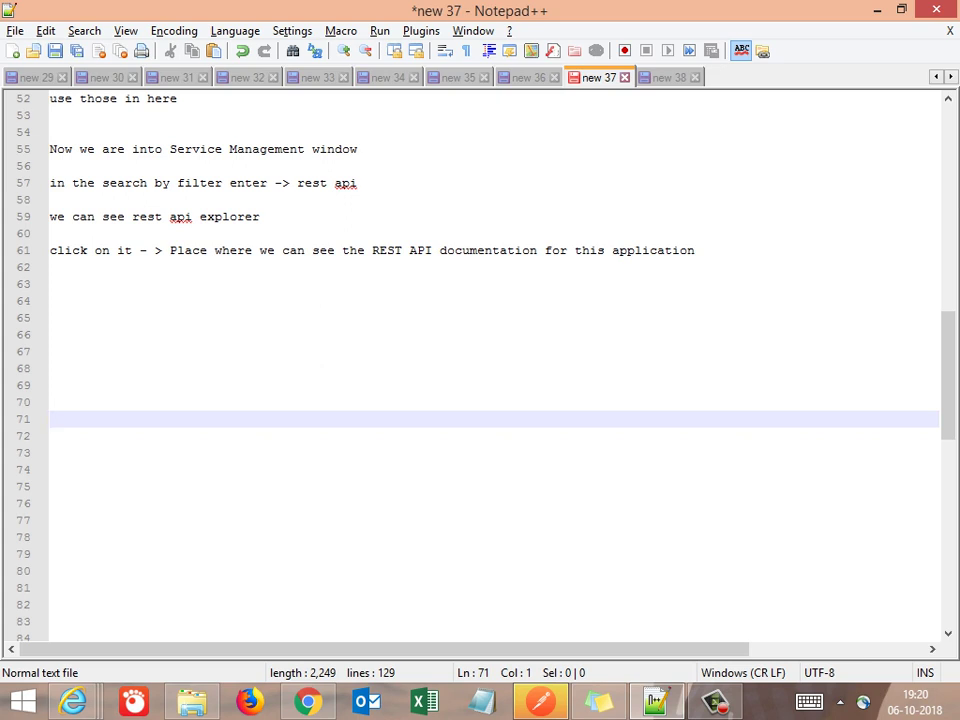
{"action": "key", "text": "Up"}
{"action": "key", "text": "Up"}
{"action": "key", "text": "Up"}
{"action": "key", "text": "Up"}
{"action": "key", "text": "Up"}
{"action": "key", "text": "Up"}
{"action": "key", "text": "Up"}
{"action": "type", "text": "S"}
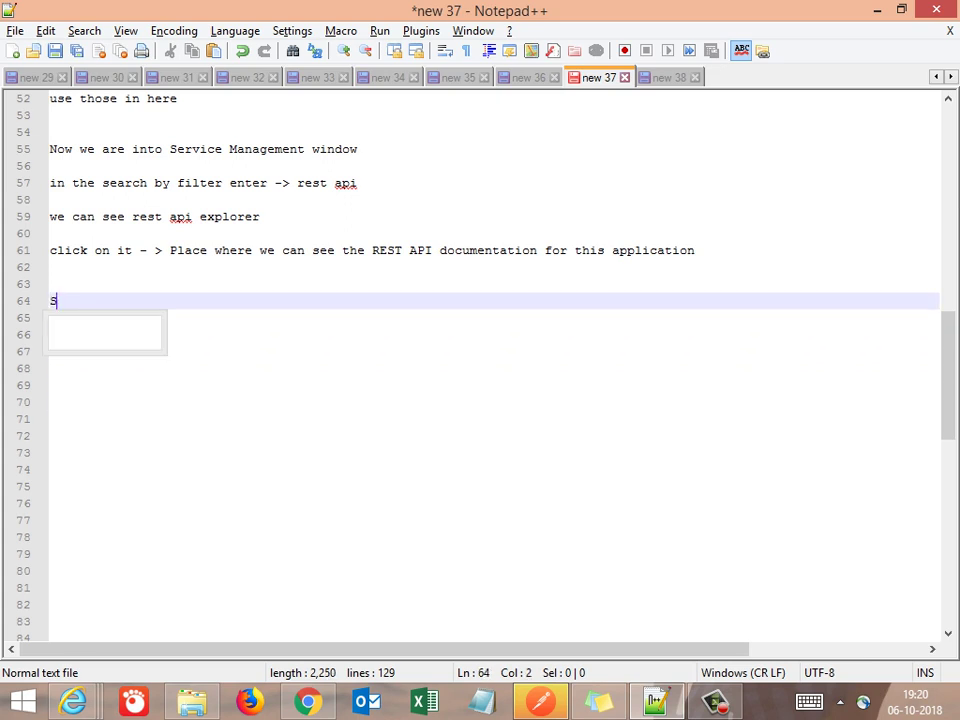
{"action": "type", "text": "o this "}
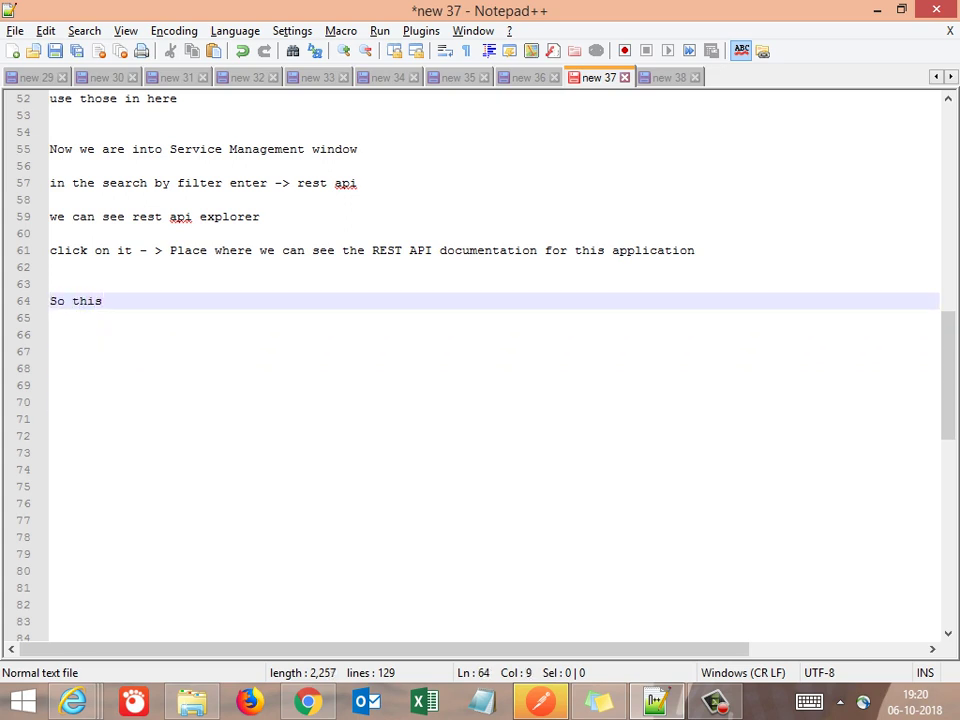
{"action": "type", "text": "is all"}
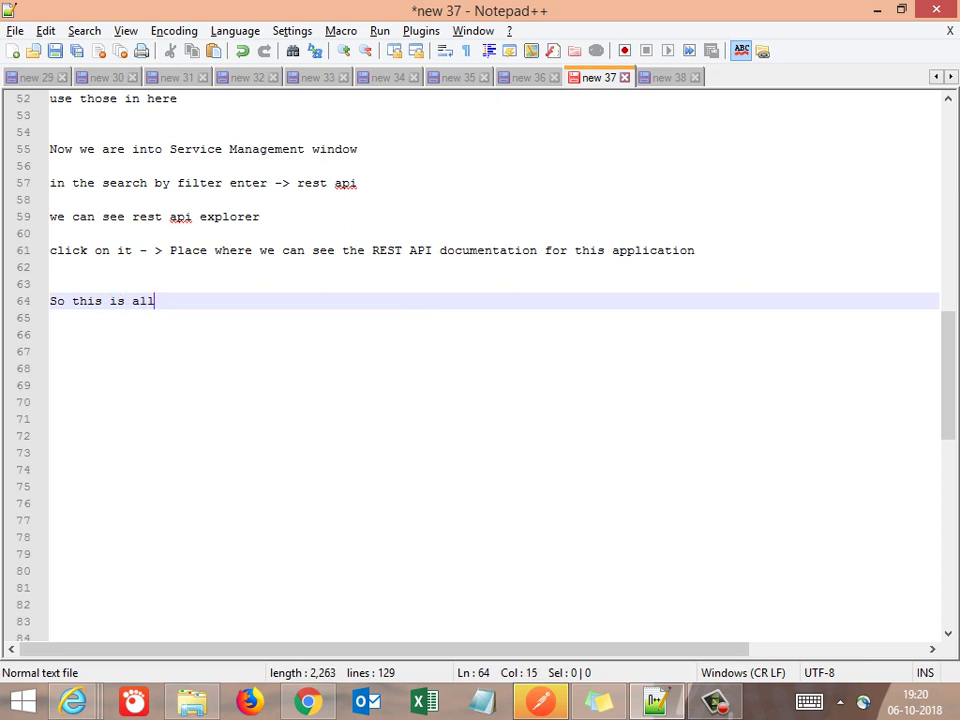
{"action": "type", "text": " about Service NOw"}
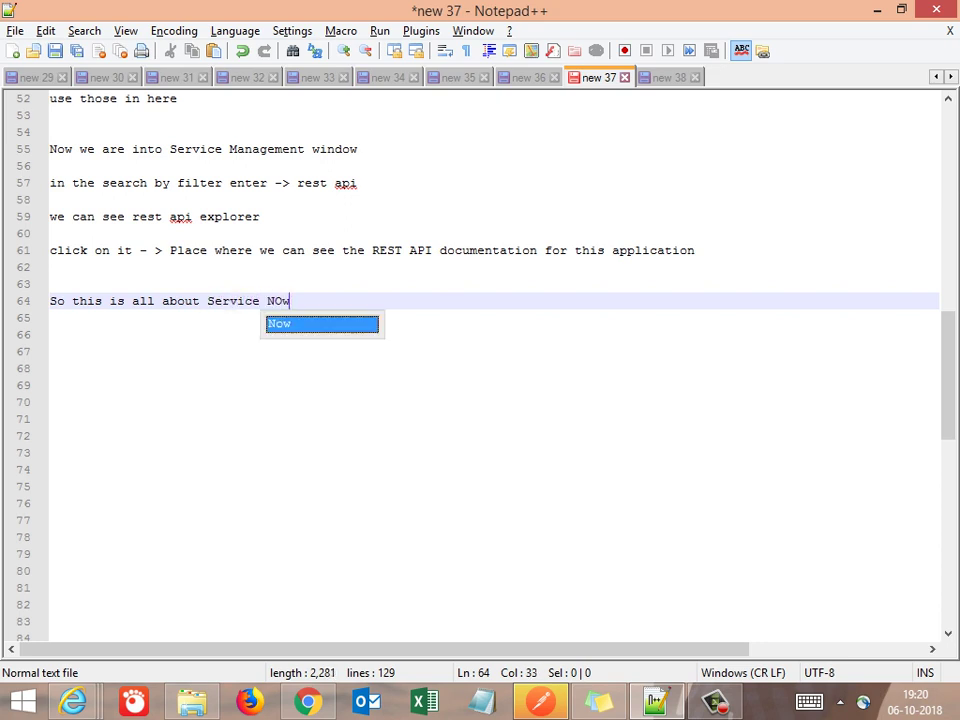
{"action": "key", "text": "BackSpace"}
{"action": "key", "text": "BackSpace"}
{"action": "type", "text": "ow, which w"}
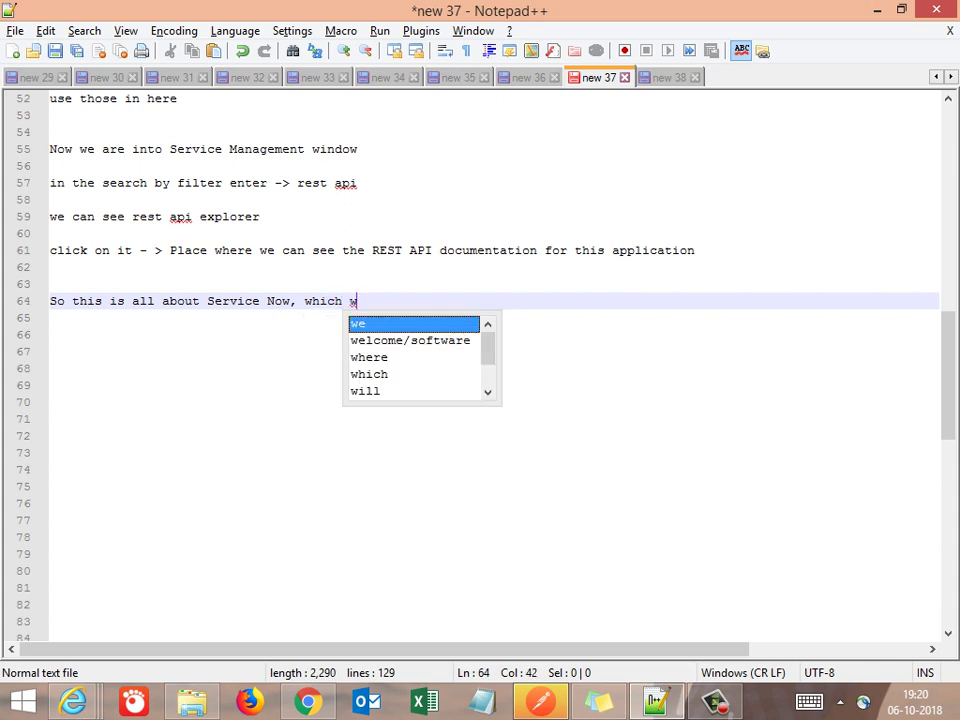
{"action": "type", "text": "e will be "}
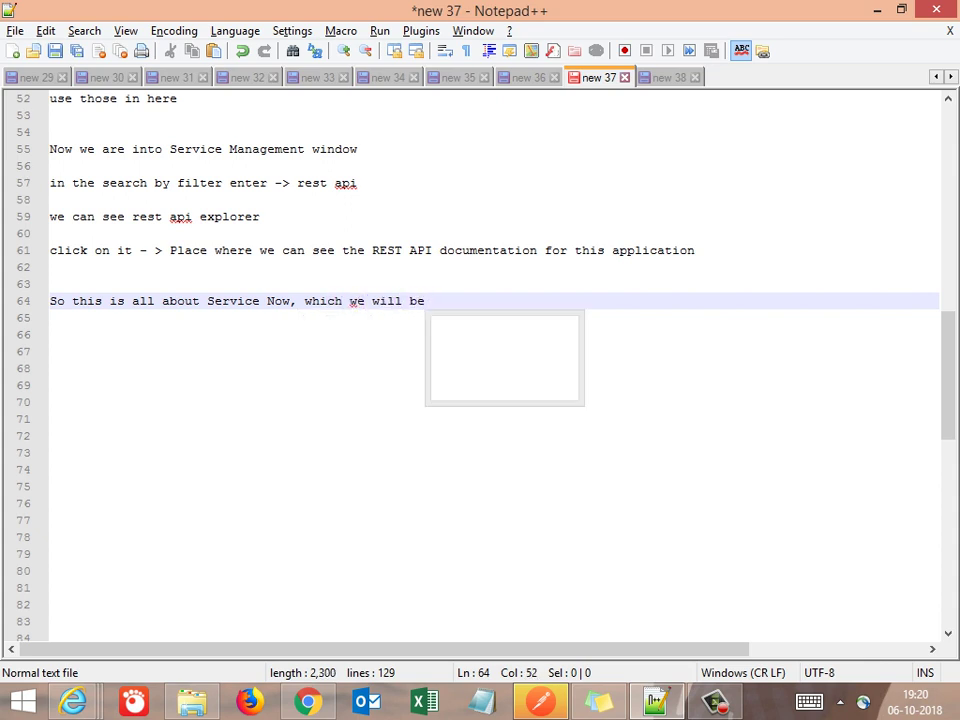
{"action": "type", "text": "working on "}
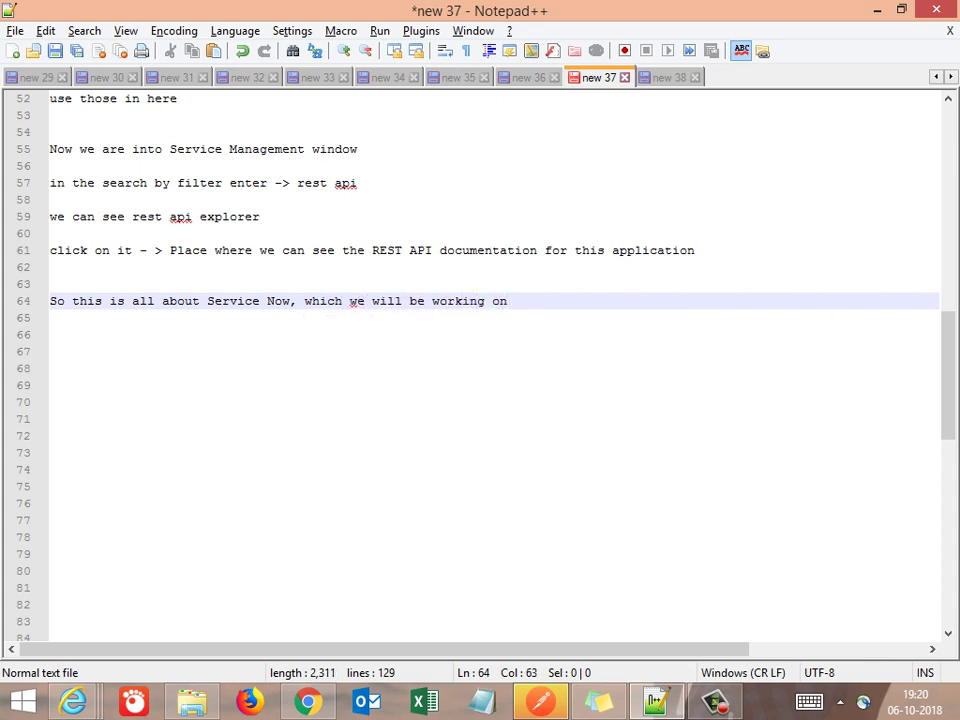
{"action": "type", "text": "Using POs"}
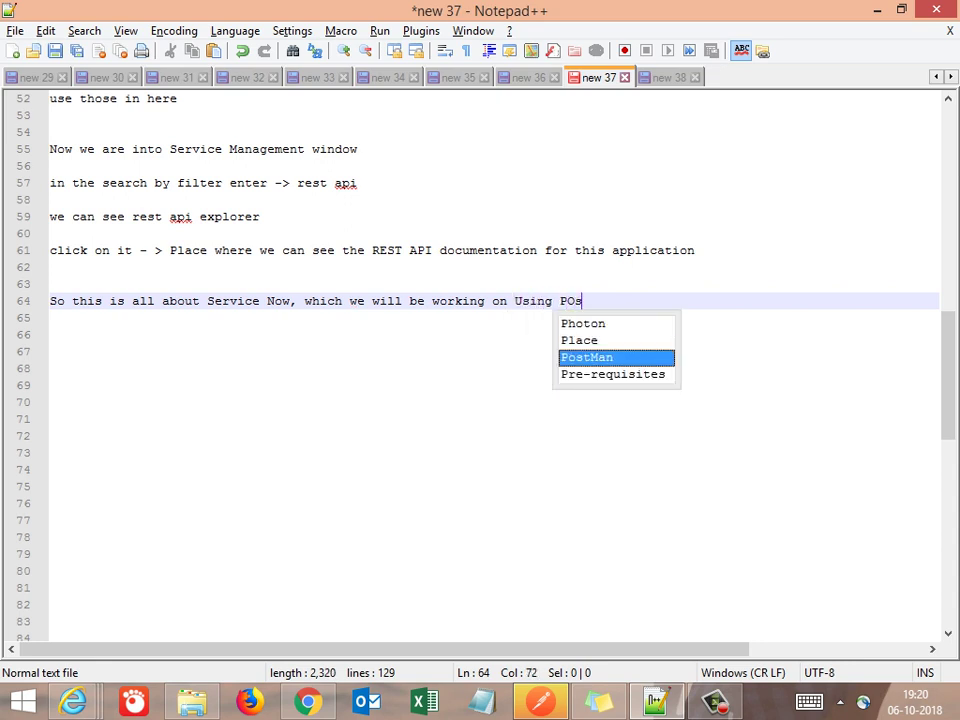
{"action": "type", "text": "tMa"}
{"action": "key", "text": "BackSpace"}
{"action": "key", "text": "BackSpace"}
{"action": "key", "text": "BackSpace"}
{"action": "key", "text": "BackSpace"}
{"action": "key", "text": "BackSpace"}
{"action": "key", "text": "BackSpace"}
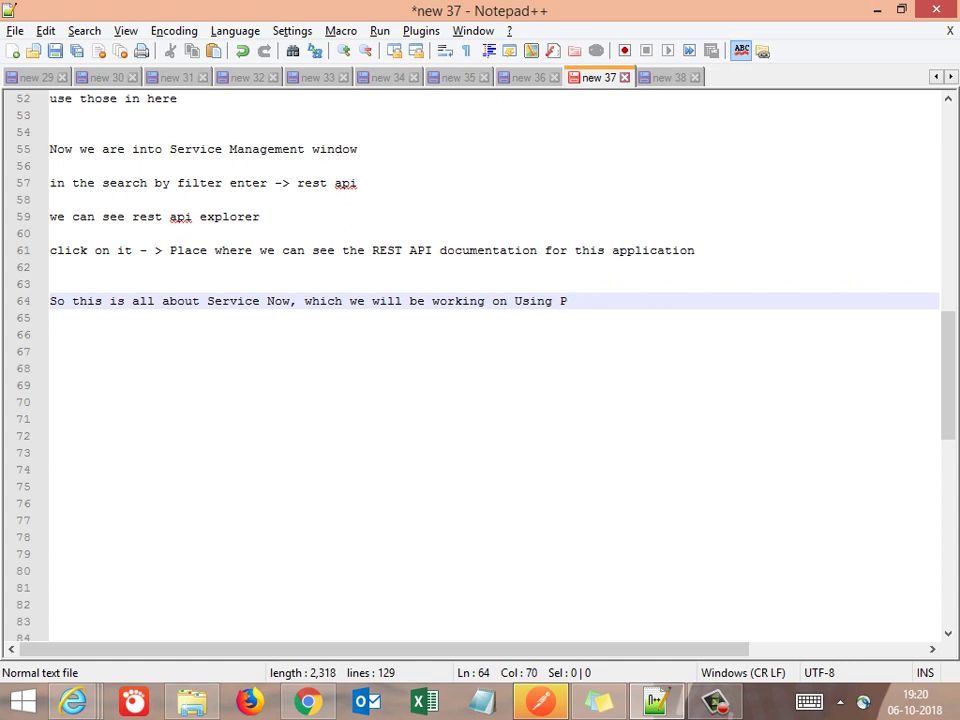
{"action": "type", "text": "os\\"}
{"action": "key", "text": "Return"}
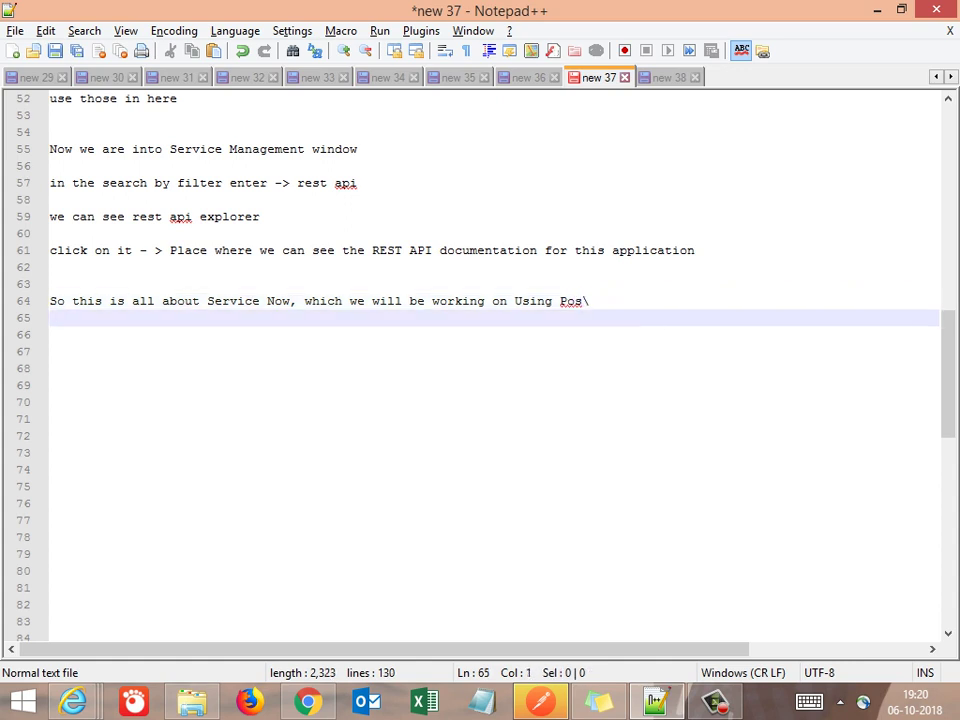
{"action": "key", "text": "BackSpace"}
{"action": "key", "text": "BackSpace"}
{"action": "key", "text": "BackSpace"}
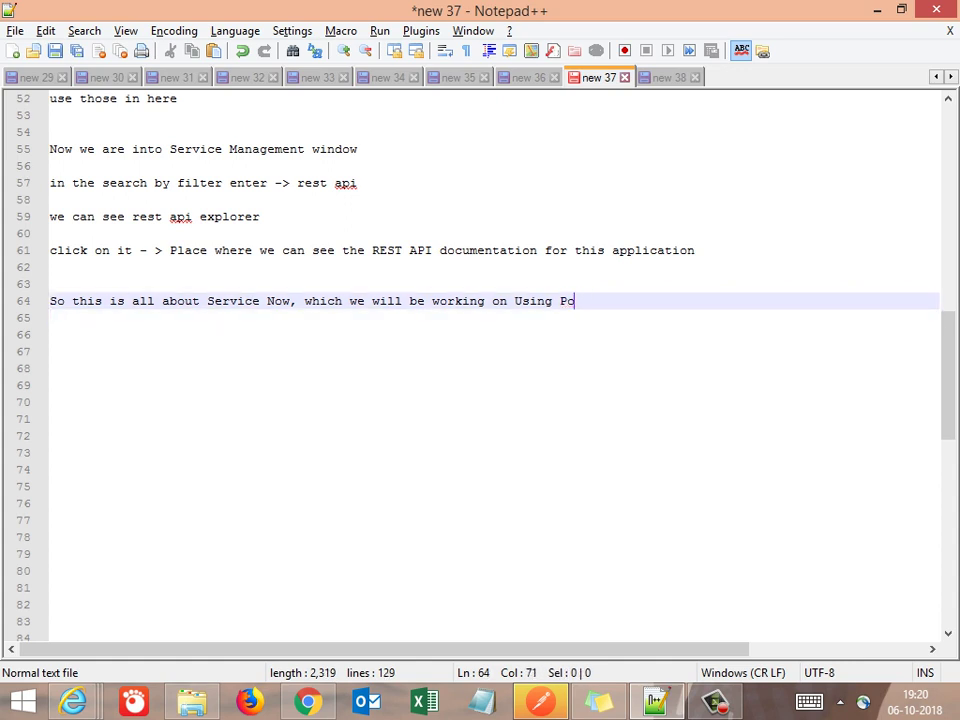
{"action": "type", "text": "s"}
{"action": "key", "text": "Return"}
{"action": "key", "text": "Return"}
{"action": "key", "text": "Return"}
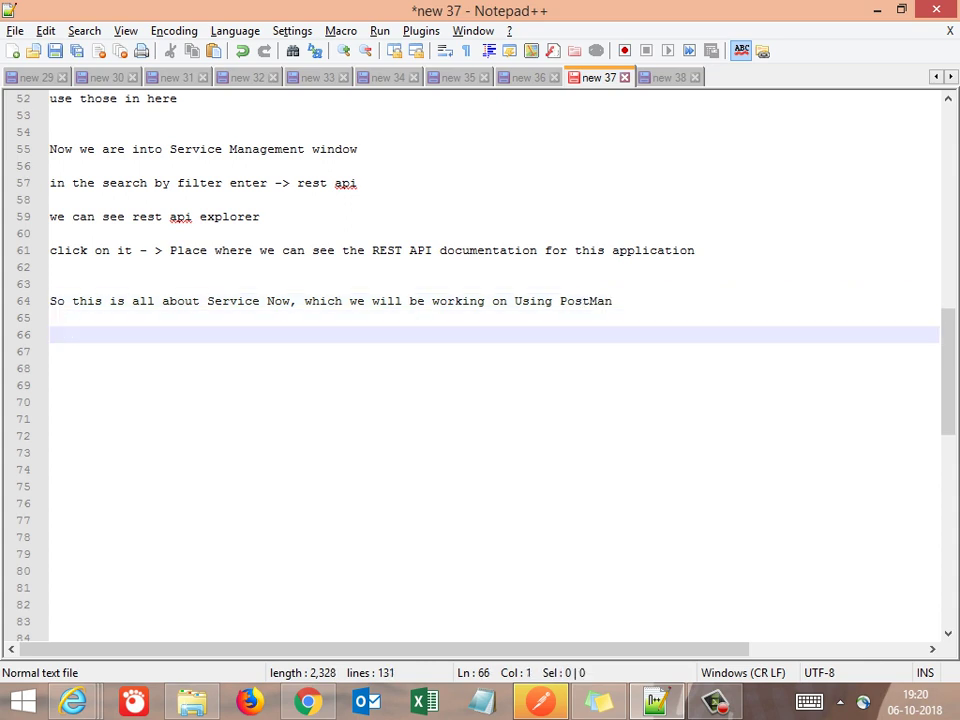
{"action": "key", "text": "Up"}
{"action": "key", "text": "Up"}
{"action": "key", "text": "Up"}
{"action": "key", "text": "Up"}
{"action": "key", "text": "Up"}
{"action": "key", "text": "Up"}
{"action": "key", "text": "Up"}
{"action": "key", "text": "Up"}
{"action": "key", "text": "Up"}
{"action": "key", "text": "Up"}
{"action": "key", "text": "Up"}
{"action": "key", "text": "Up"}
{"action": "key", "text": "Up"}
{"action": "key", "text": "Up"}
{"action": "key", "text": "Up"}
{"action": "key", "text": "Up"}
{"action": "key", "text": "Up"}
{"action": "key", "text": "Up"}
{"action": "key", "text": "Up"}
{"action": "key", "text": "Up"}
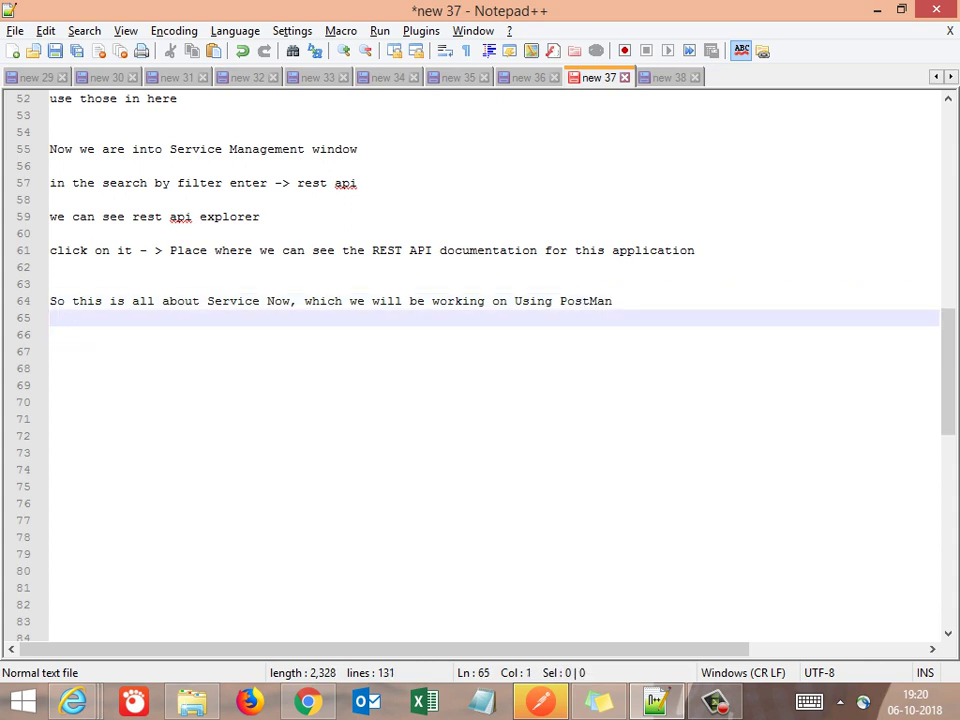
Number the Jira account registration note as '4.'
{"action": "key", "text": "Up"}
{"action": "key", "text": "Up"}
{"action": "key", "text": "Up"}
{"action": "key", "text": "Up"}
{"action": "key", "text": "Up"}
{"action": "key", "text": "Up"}
{"action": "key", "text": "Up"}
{"action": "key", "text": "Up"}
{"action": "key", "text": "Up"}
{"action": "key", "text": "Up"}
{"action": "key", "text": "Up"}
{"action": "key", "text": "Up"}
{"action": "key", "text": "Up"}
{"action": "key", "text": "Up"}
{"action": "key", "text": "Up"}
{"action": "key", "text": "Up"}
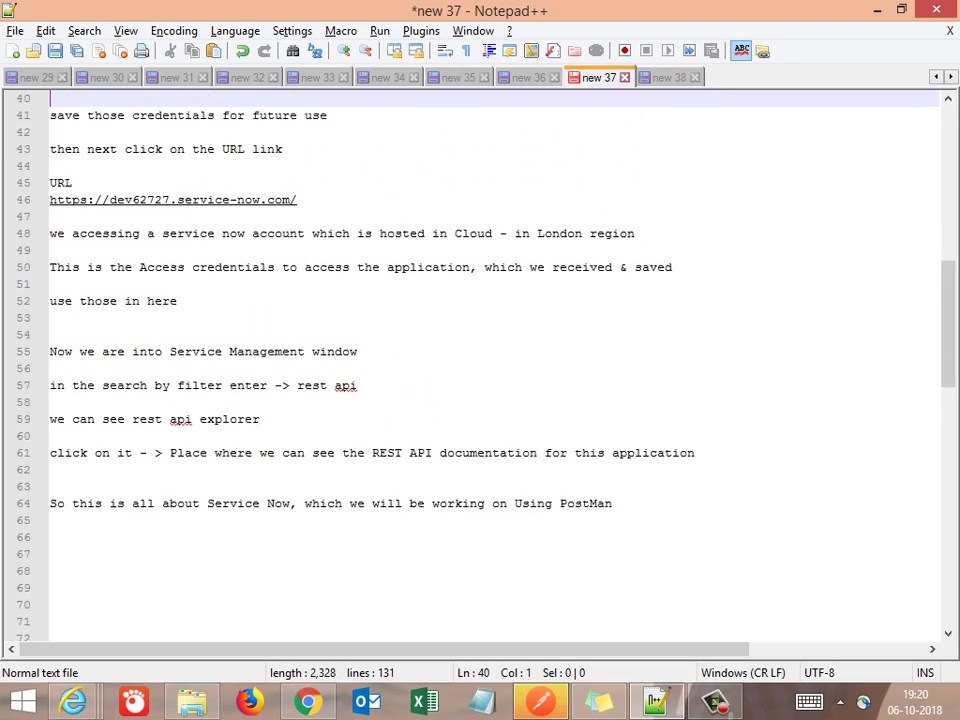
{"action": "key", "text": "Up"}
{"action": "key", "text": "Up"}
{"action": "key", "text": "Up"}
{"action": "key", "text": "Up"}
{"action": "key", "text": "Up"}
{"action": "key", "text": "Up"}
{"action": "key", "text": "Up"}
{"action": "key", "text": "Up"}
{"action": "key", "text": "Up"}
{"action": "key", "text": "Up"}
{"action": "key", "text": "Up"}
{"action": "key", "text": "Up"}
{"action": "key", "text": "Up"}
{"action": "key", "text": "Up"}
{"action": "key", "text": "Up"}
{"action": "key", "text": "Up"}
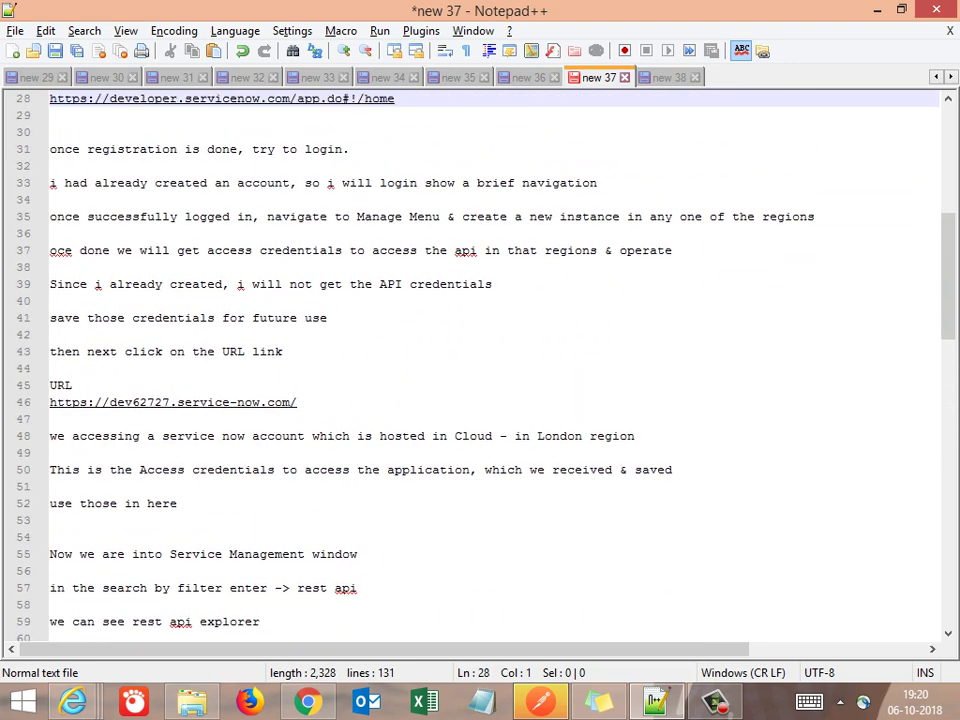
{"action": "key", "text": "Up"}
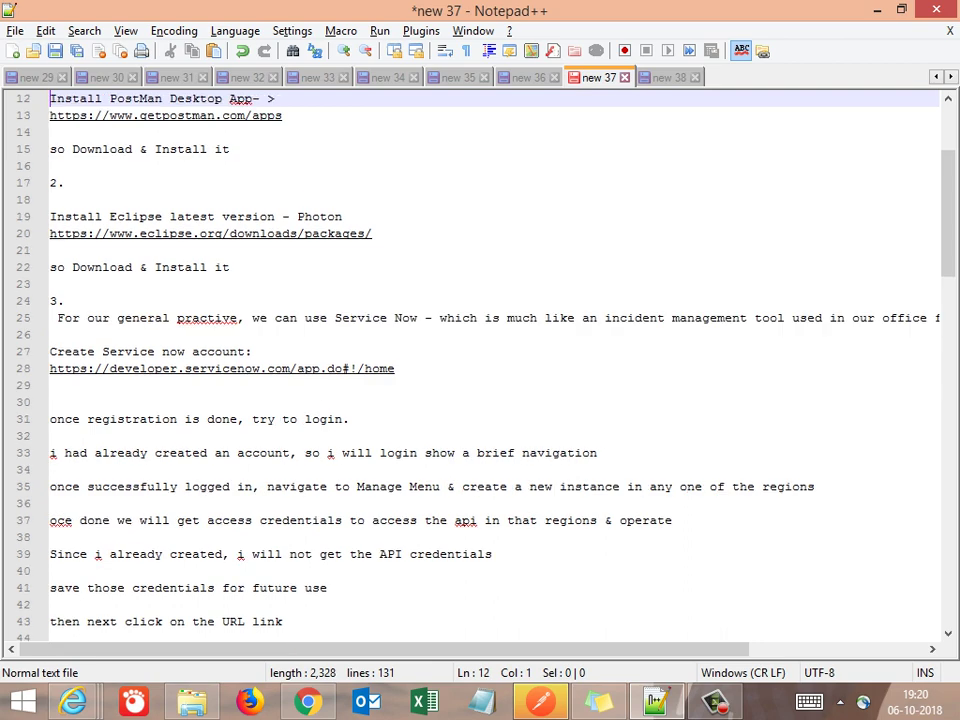
{"action": "key", "text": "Down"}
{"action": "key", "text": "Down"}
{"action": "key", "text": "Down"}
{"action": "key", "text": "Down"}
{"action": "key", "text": "Down"}
{"action": "key", "text": "Down"}
{"action": "key", "text": "Down"}
{"action": "key", "text": "Down"}
{"action": "key", "text": "Down"}
{"action": "key", "text": "Down"}
{"action": "key", "text": "Down"}
{"action": "key", "text": "Down"}
{"action": "key", "text": "Down"}
{"action": "key", "text": "Down"}
{"action": "key", "text": "Down"}
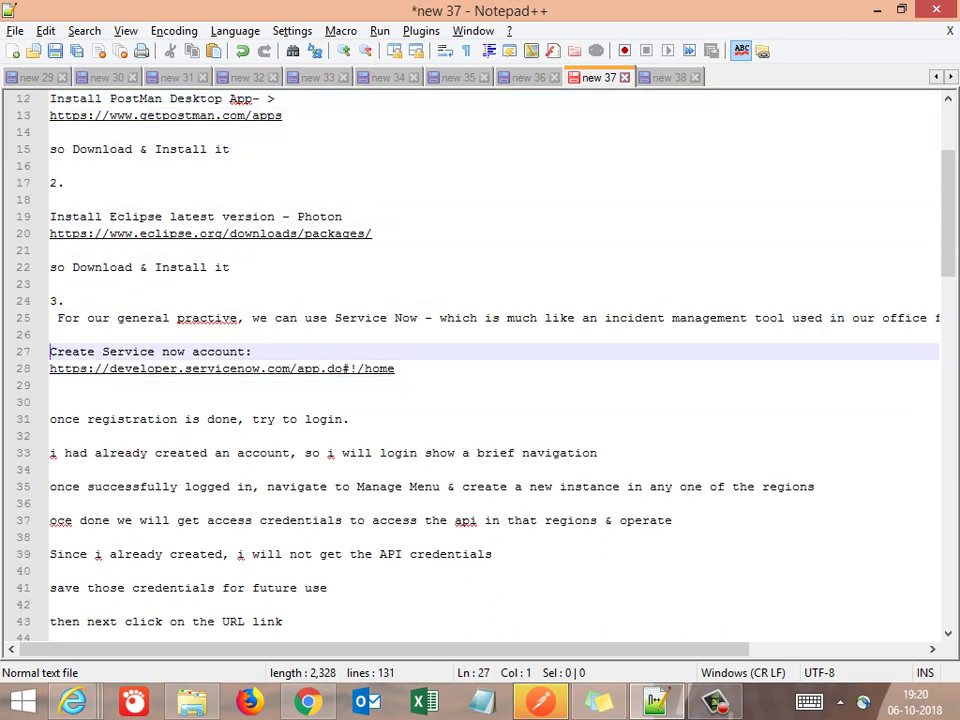
{"action": "key", "text": "Down"}
{"action": "key", "text": "Down"}
{"action": "key", "text": "Down"}
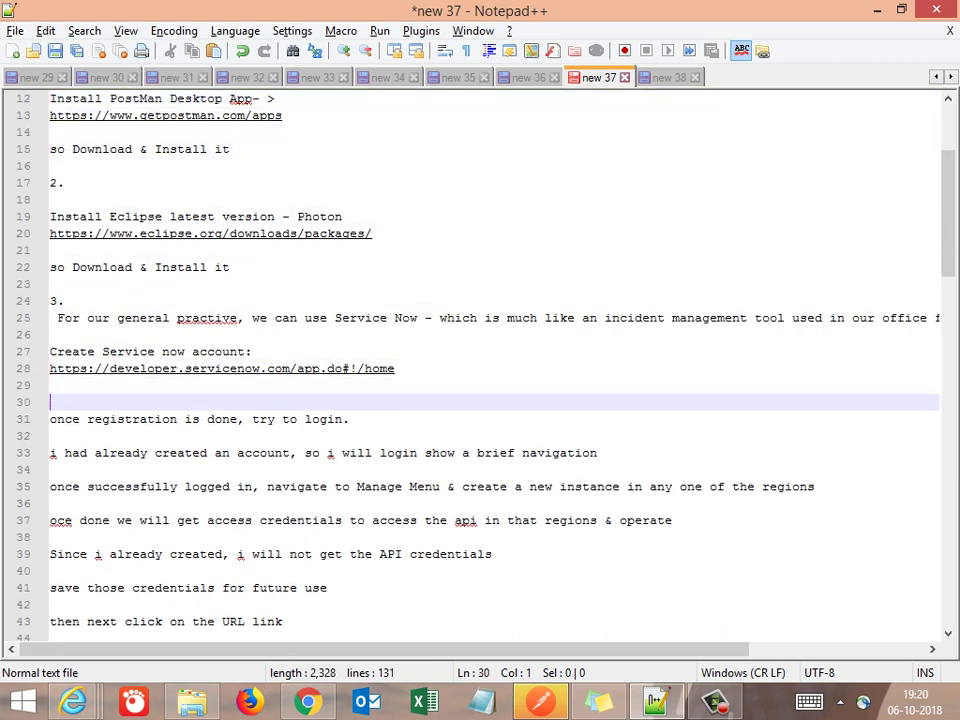
{"action": "key", "text": "Down"}
{"action": "key", "text": "Down"}
{"action": "key", "text": "Down"}
{"action": "key", "text": "Down"}
{"action": "key", "text": "Down"}
{"action": "key", "text": "Down"}
{"action": "key", "text": "Down"}
{"action": "key", "text": "Down"}
{"action": "key", "text": "Down"}
{"action": "key", "text": "Down"}
{"action": "key", "text": "Down"}
{"action": "key", "text": "Down"}
{"action": "key", "text": "Down"}
{"action": "key", "text": "Down"}
{"action": "key", "text": "Down"}
{"action": "key", "text": "Down"}
{"action": "key", "text": "Down"}
{"action": "key", "text": "Down"}
{"action": "key", "text": "Down"}
{"action": "key", "text": "Down"}
{"action": "key", "text": "Up"}
{"action": "key", "text": "Up"}
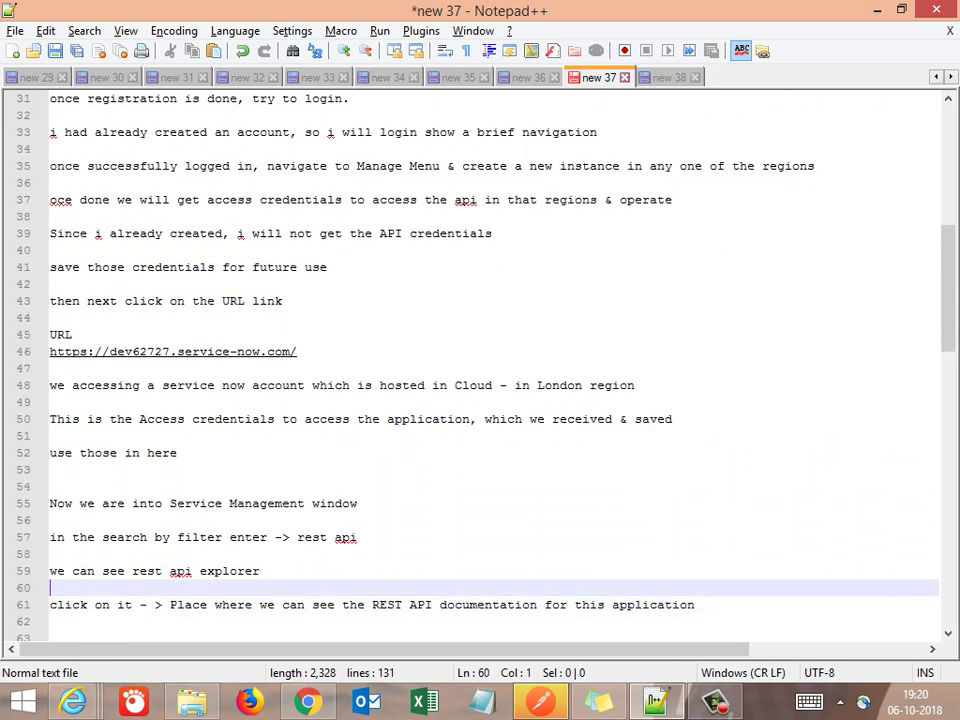
{"action": "key", "text": "Page_Down"}
{"action": "key", "text": "Page_Down"}
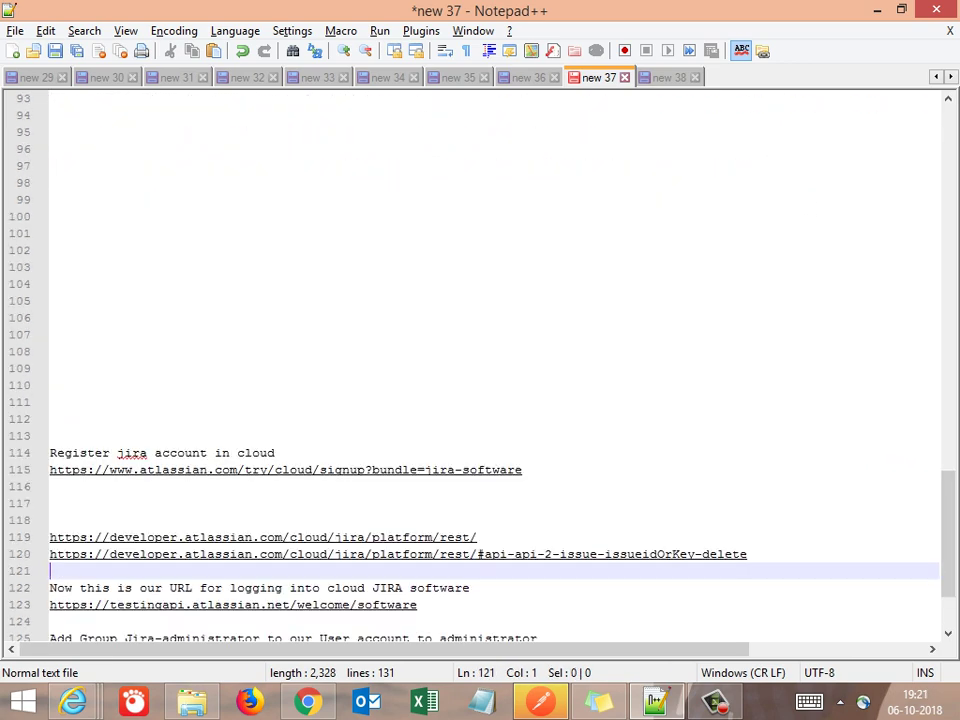
{"action": "key", "text": "Up"}
{"action": "key", "text": "Up"}
{"action": "key", "text": "Up"}
{"action": "key", "text": "Up"}
{"action": "key", "text": "Up"}
{"action": "key", "text": "Up"}
{"action": "key", "text": "Up"}
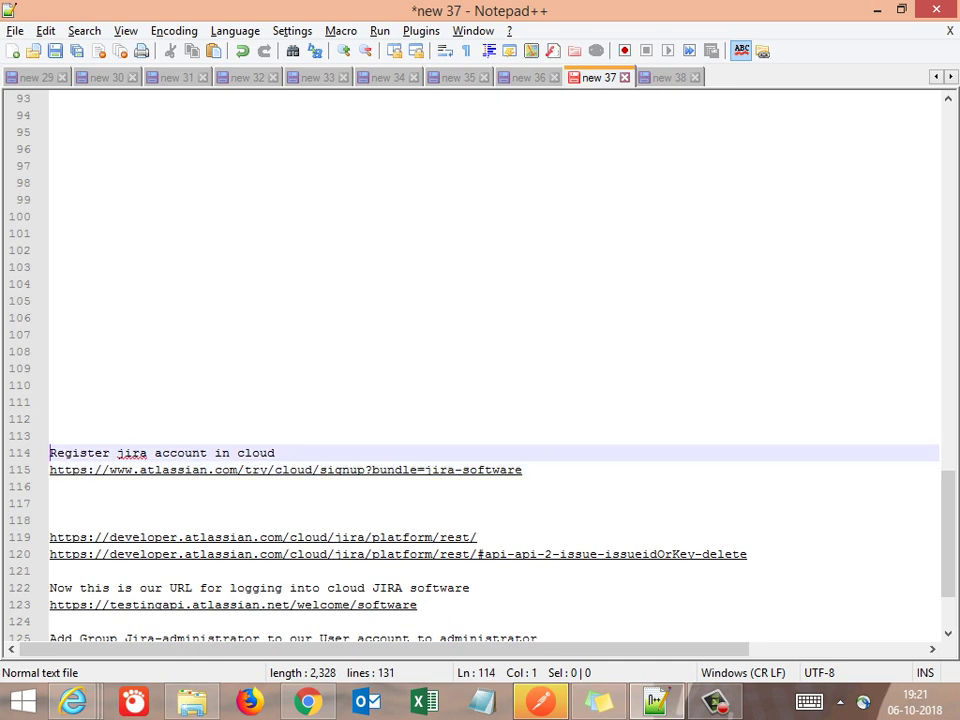
{"action": "type", "text": "4."}
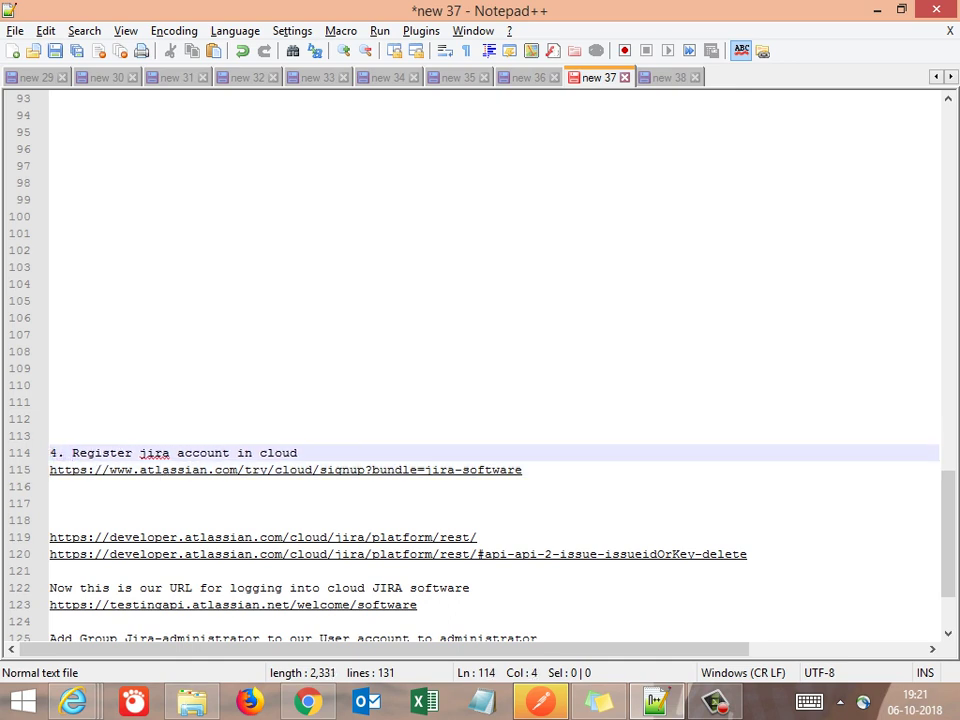
Begin a new sentence, 'This is onem…', on empty line 111 above it
{"action": "key", "text": "Up"}
{"action": "key", "text": "Up"}
{"action": "key", "text": "Up"}
{"action": "type", "text": "tHIS IO"}
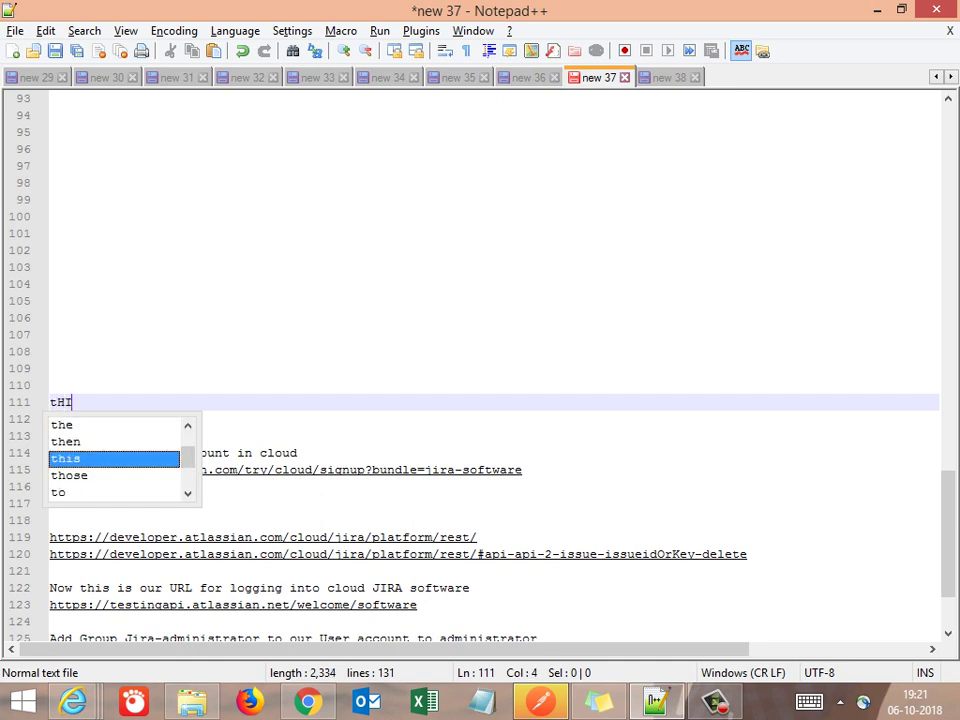
{"action": "key", "text": "BackSpace"}
{"action": "key", "text": "BackSpace"}
{"action": "key", "text": "BackSpace"}
{"action": "key", "text": "BackSpace"}
{"action": "key", "text": "BackSpace"}
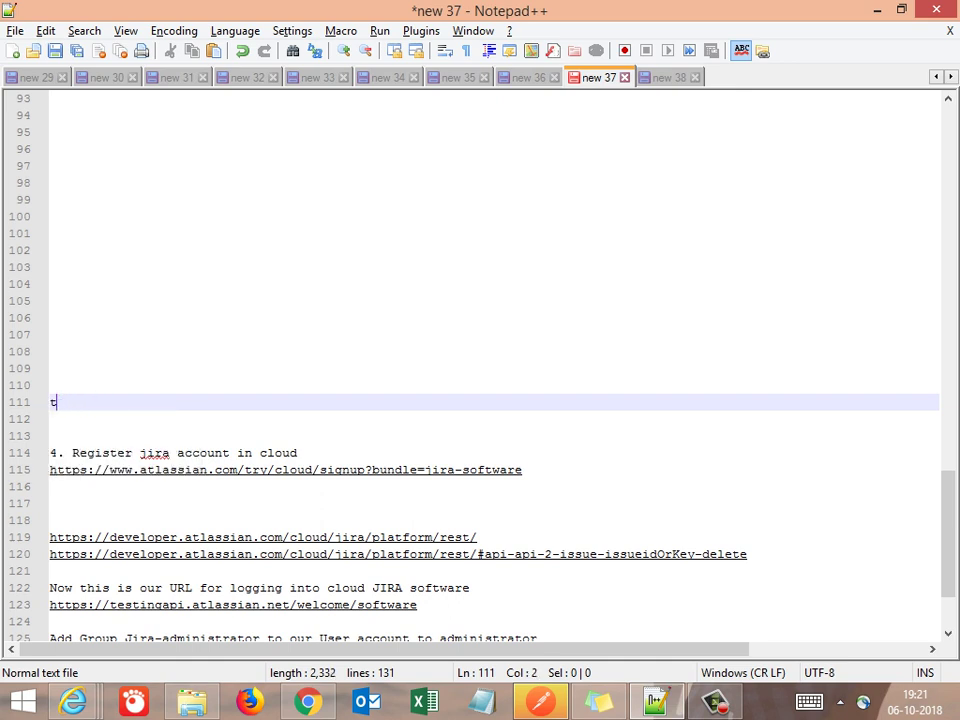
{"action": "type", "text": "This is a"}
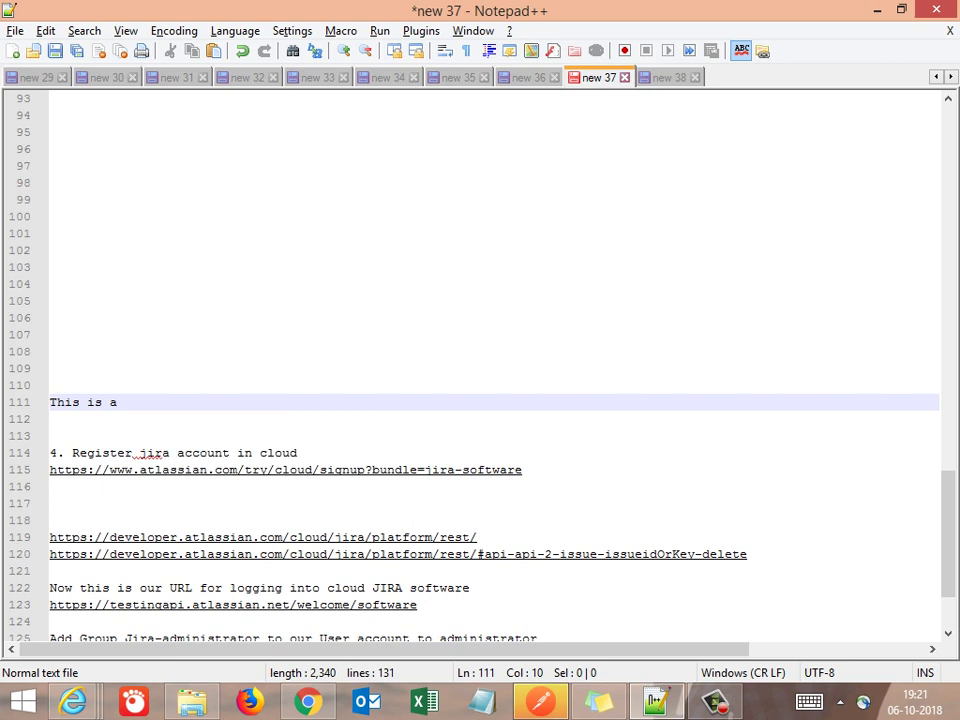
{"action": "key", "text": "BackSpace"}
{"action": "type", "text": "onemor"}
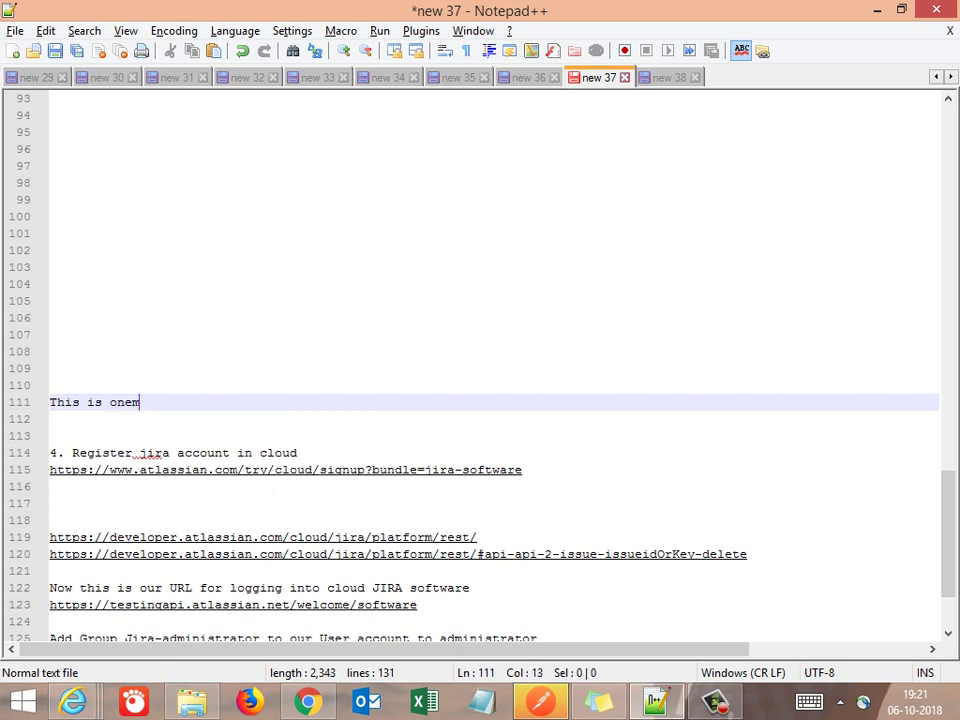